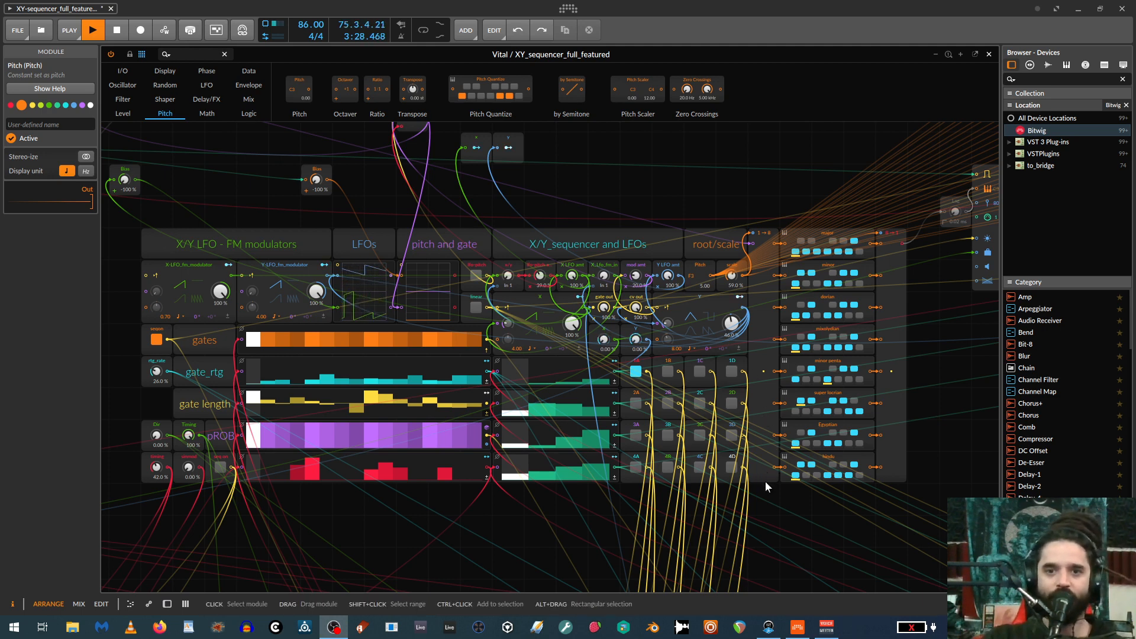
# Examine the X/Y sequencer patch, from the LFO and gate lanes to the root and scale modules.
pyautogui.scroll(1, 750, 498)
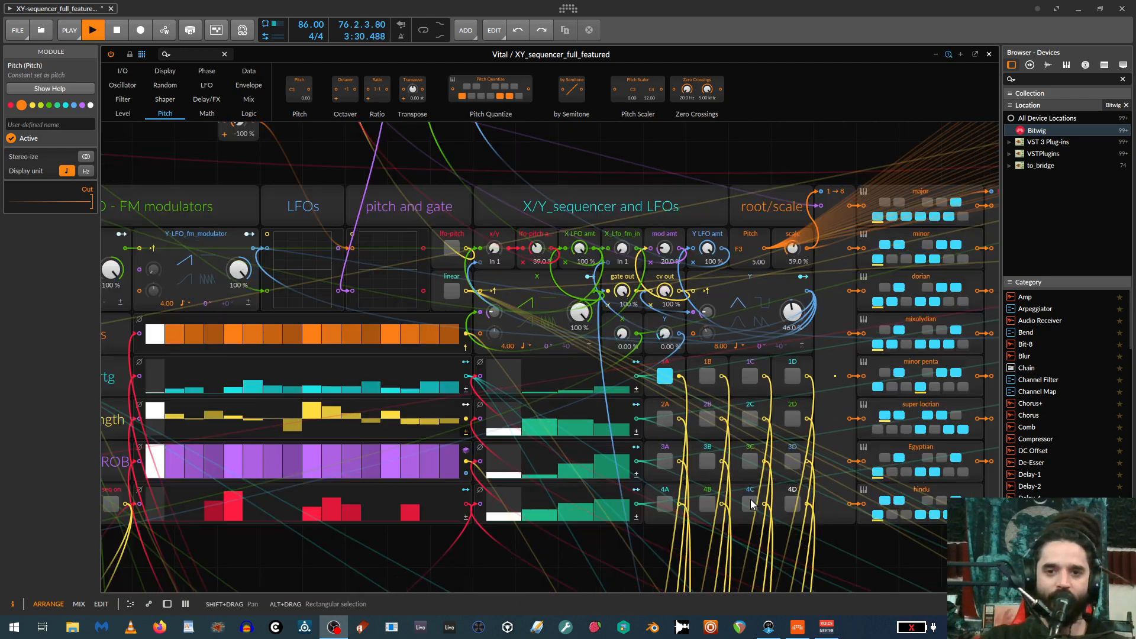
pyautogui.moveTo(699, 538); pyautogui.dragTo(680, 476)
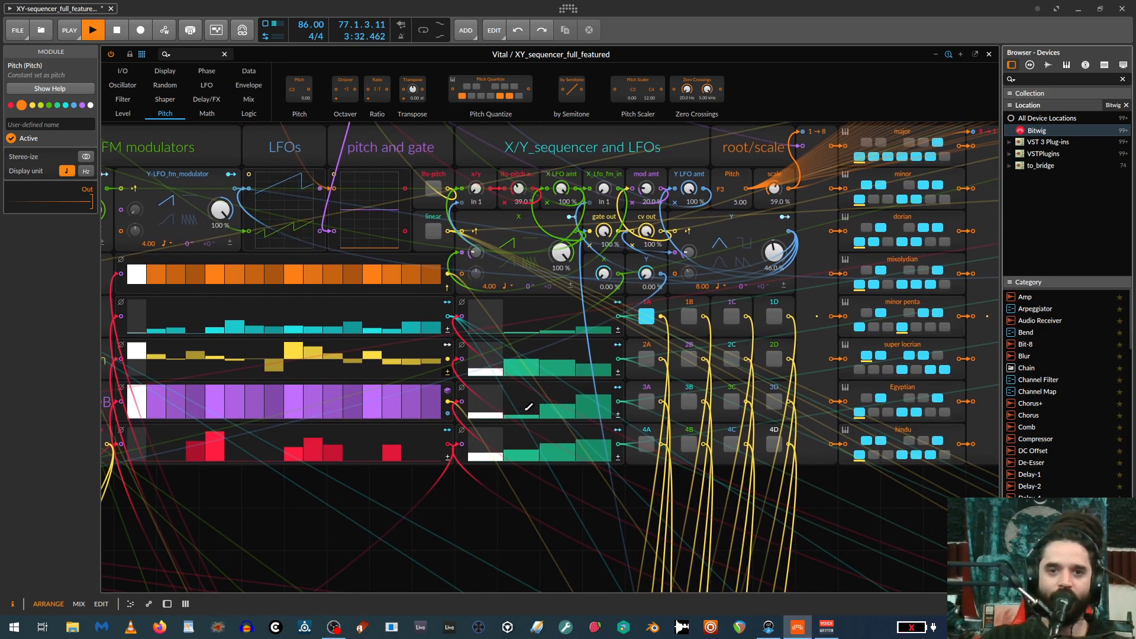
pyautogui.scroll(-1, 592, 478)
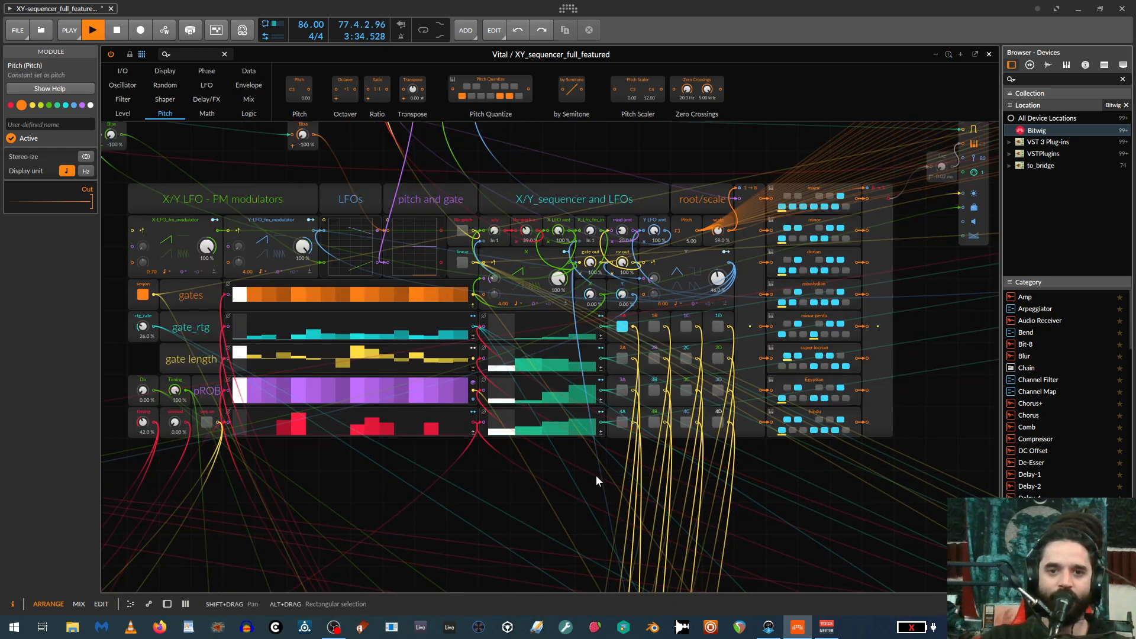
pyautogui.scroll(-1, 592, 475)
pyautogui.scroll(10, 581, 400)
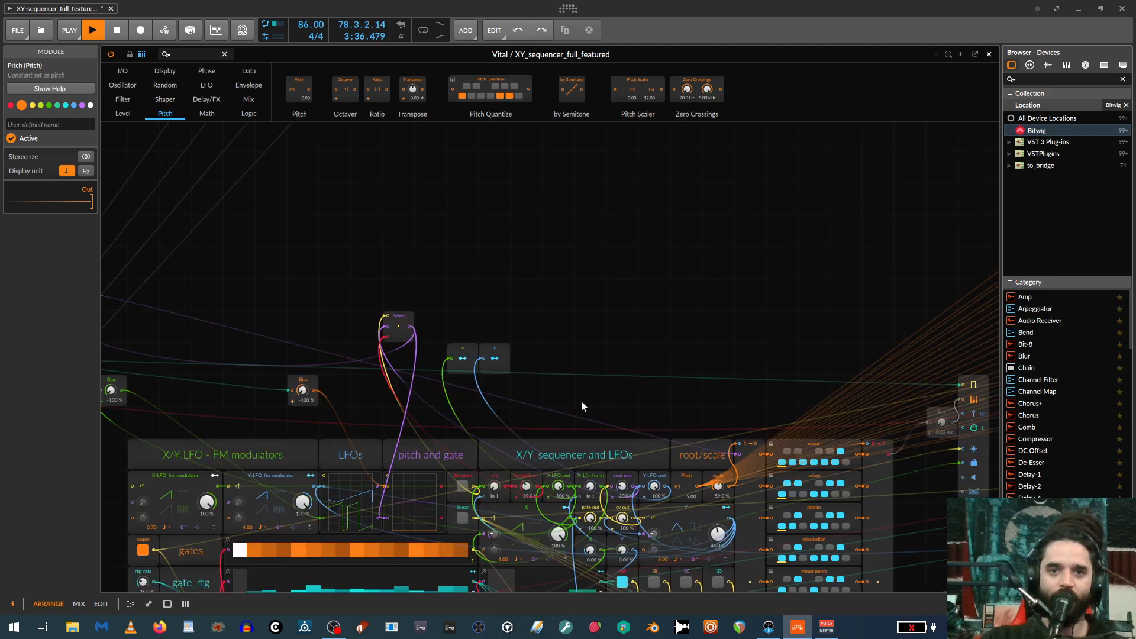
pyautogui.scroll(-10, 452, 341)
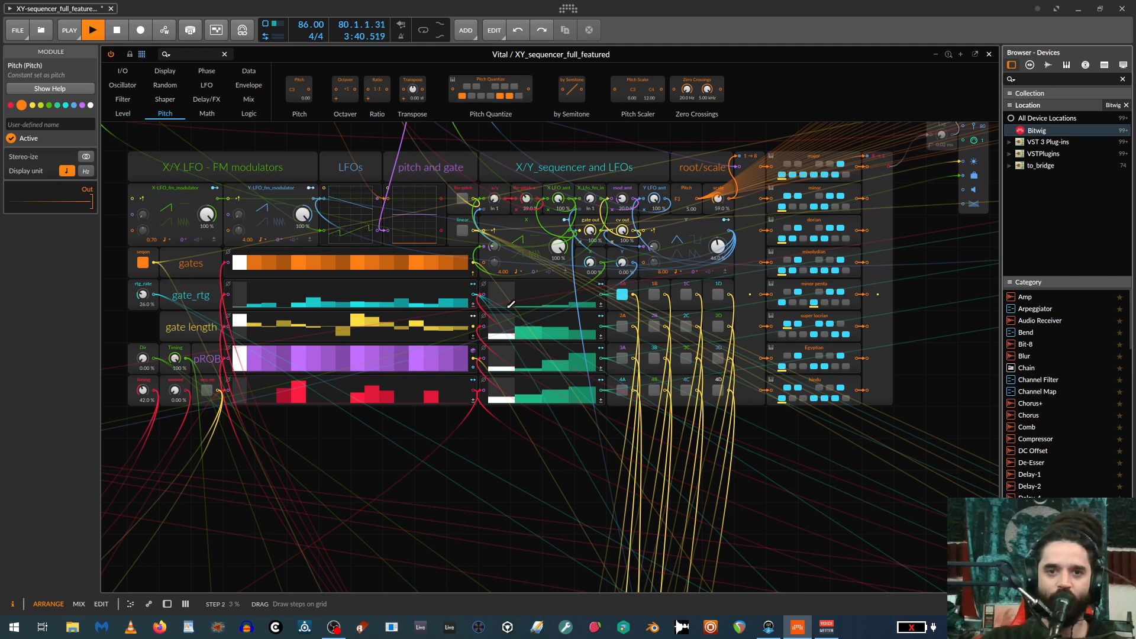
pyautogui.moveTo(488, 439); pyautogui.dragTo(513, 448)
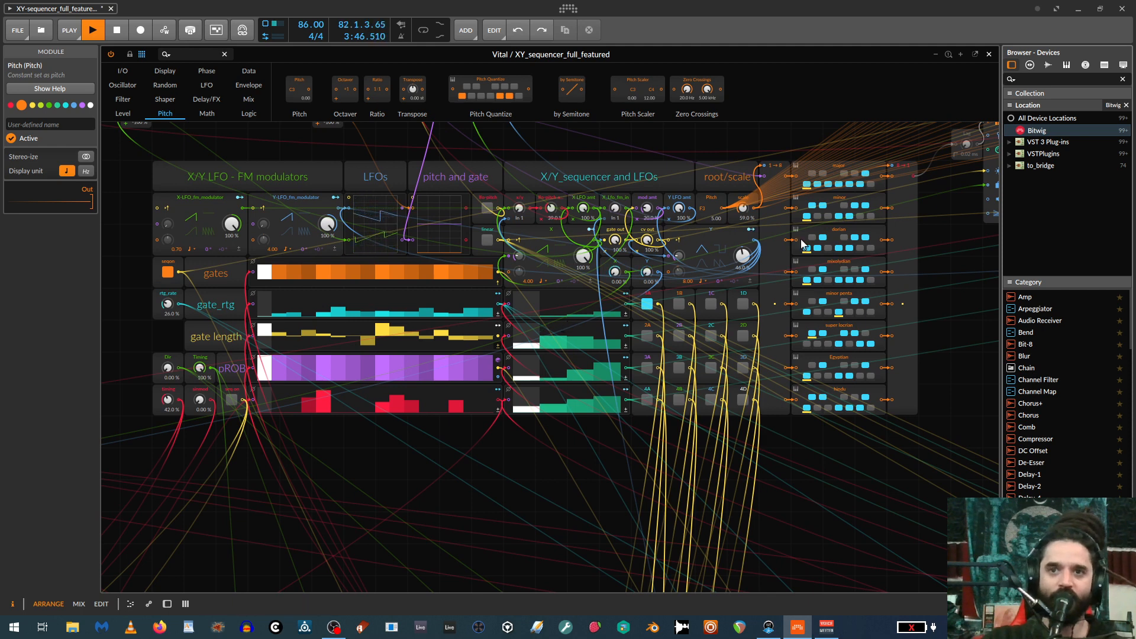
pyautogui.moveTo(909, 191); pyautogui.dragTo(894, 290)
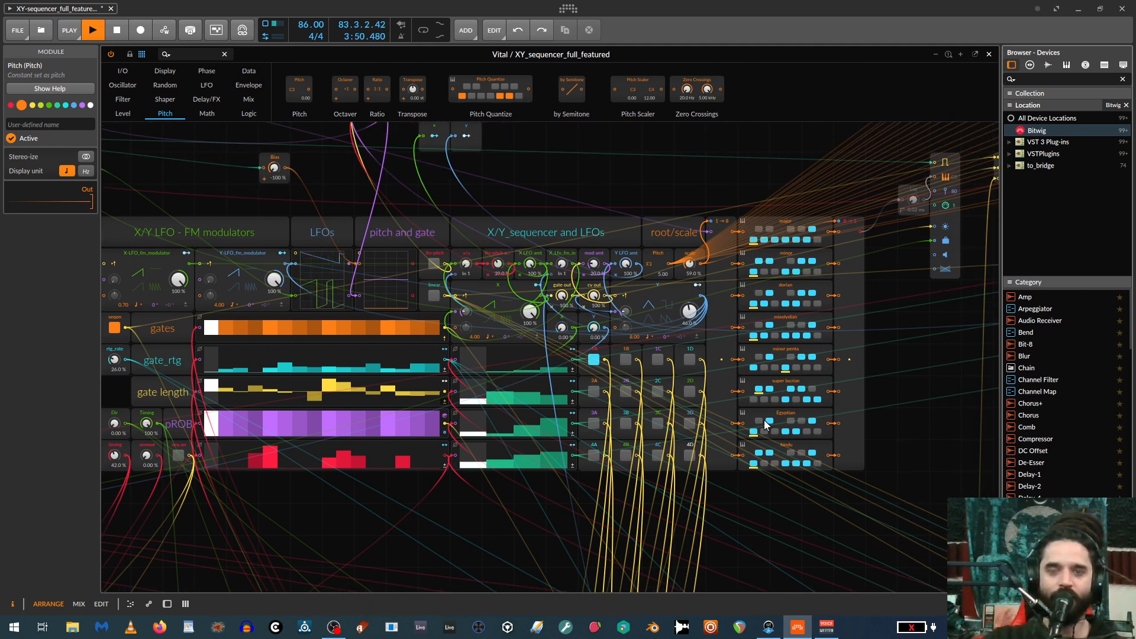
pyautogui.moveTo(901, 419); pyautogui.dragTo(926, 417)
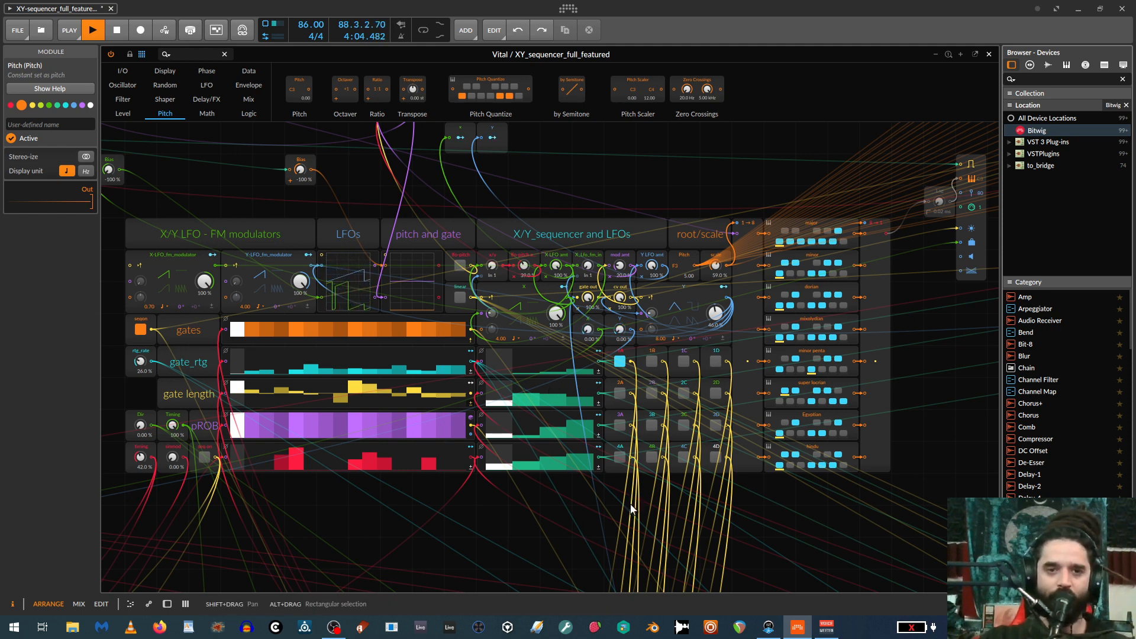
pyautogui.moveTo(623, 496); pyautogui.dragTo(628, 496)
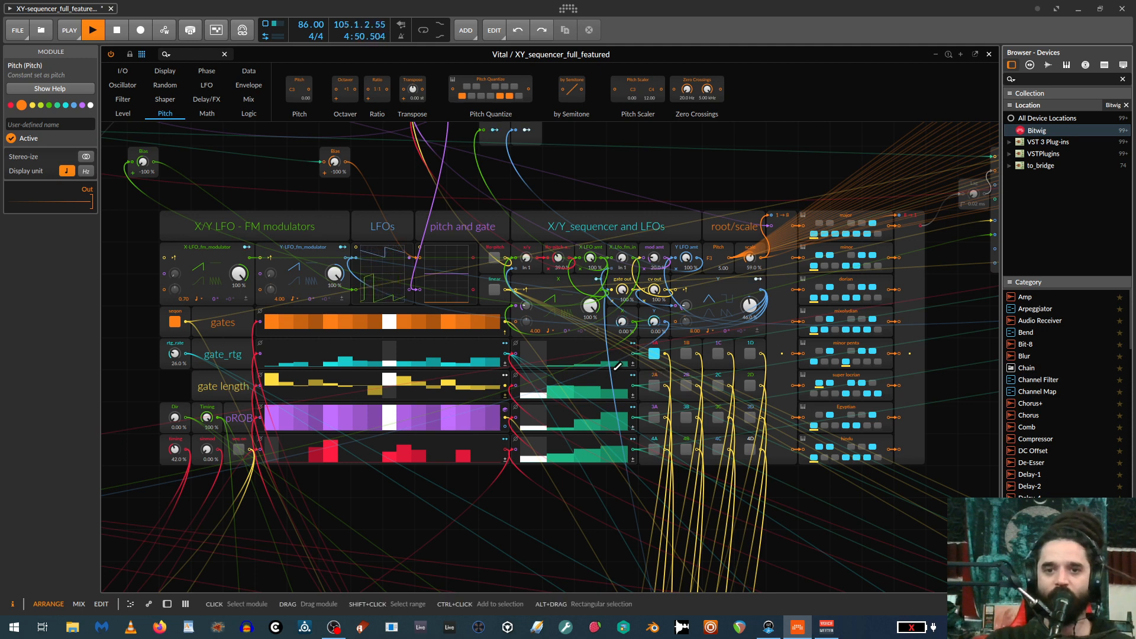
# Switch off the gates lane's sequencer toggle and select the X LFO module in the X/Y sequencer section.
pyautogui.click(175, 323)
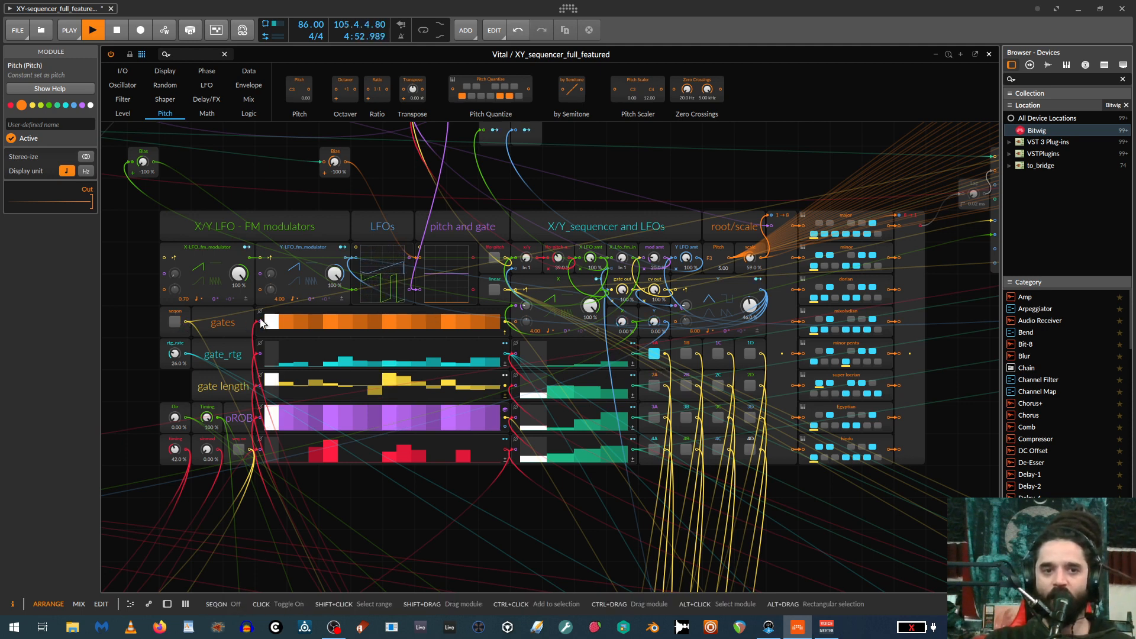
pyautogui.click(653, 354)
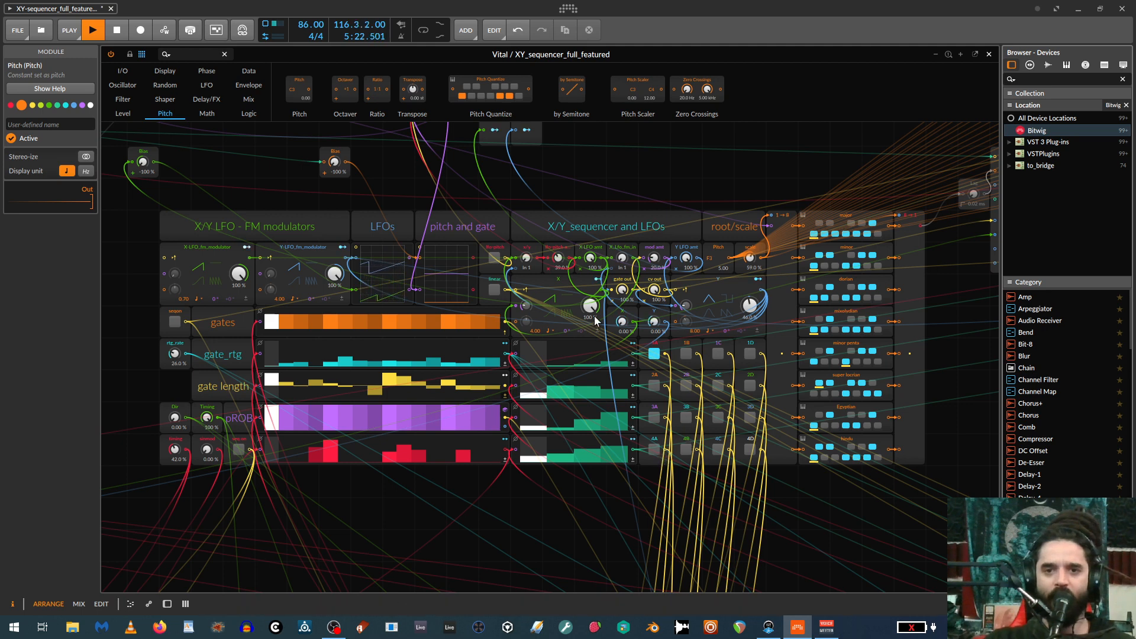
pyautogui.click(561, 283)
pyautogui.click(704, 283)
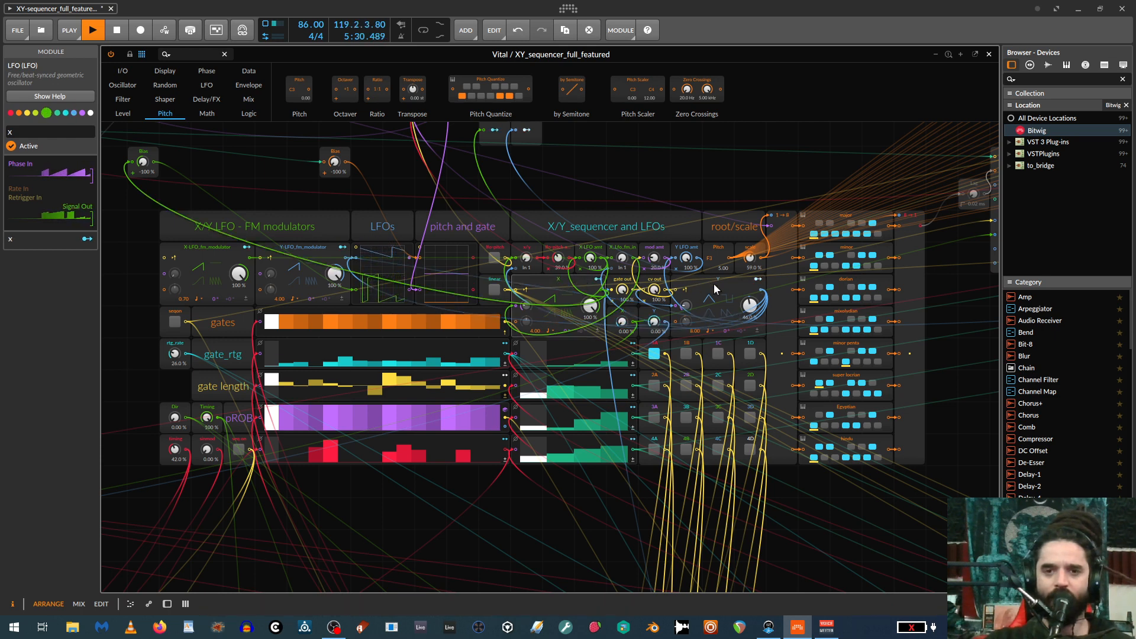
pyautogui.click(564, 285)
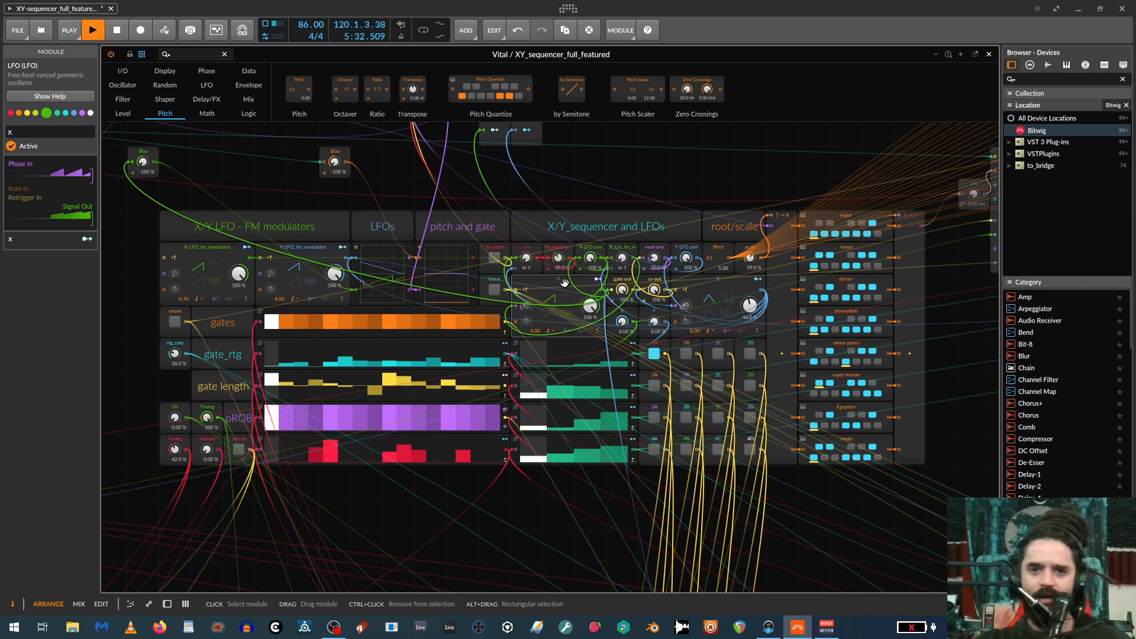
# Test the manual X and Y knobs with both LFO amounts at 0%, and restore the LFO amounts to 100%.
pyautogui.moveTo(688, 258); pyautogui.dragTo(690, 261)
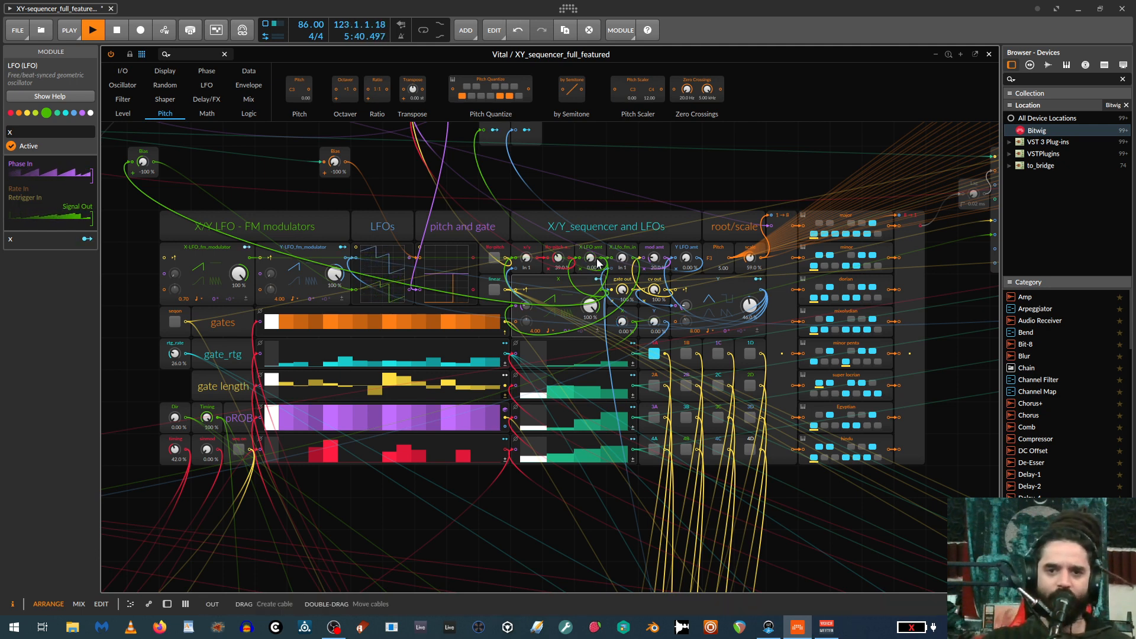
pyautogui.moveTo(593, 261); pyautogui.dragTo(608, 309)
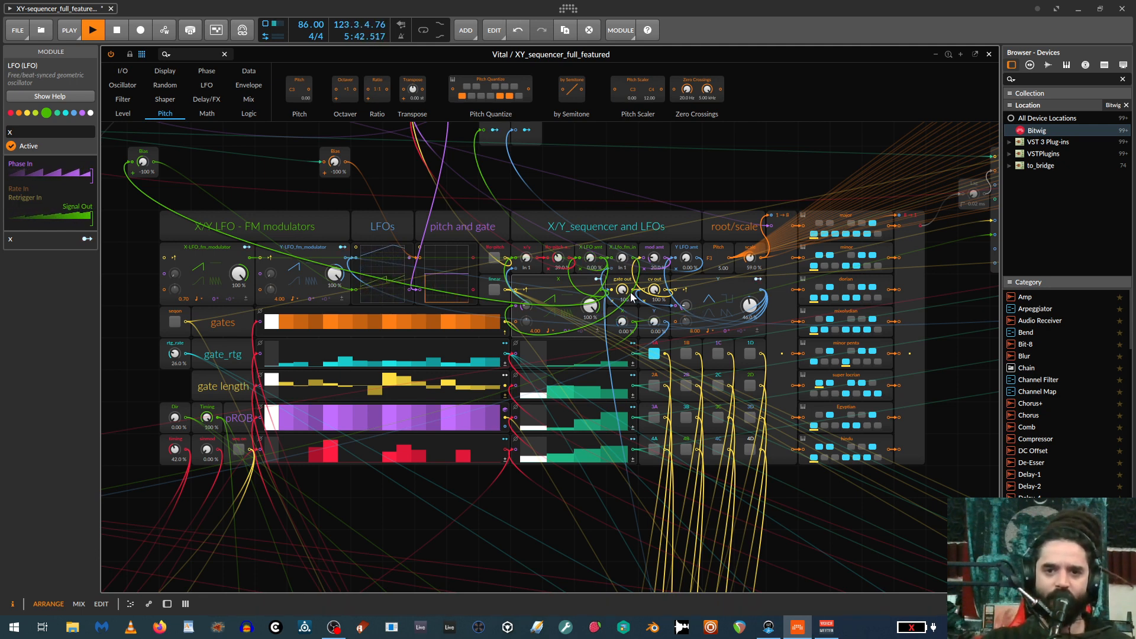
pyautogui.moveTo(622, 321); pyautogui.dragTo(621, 264)
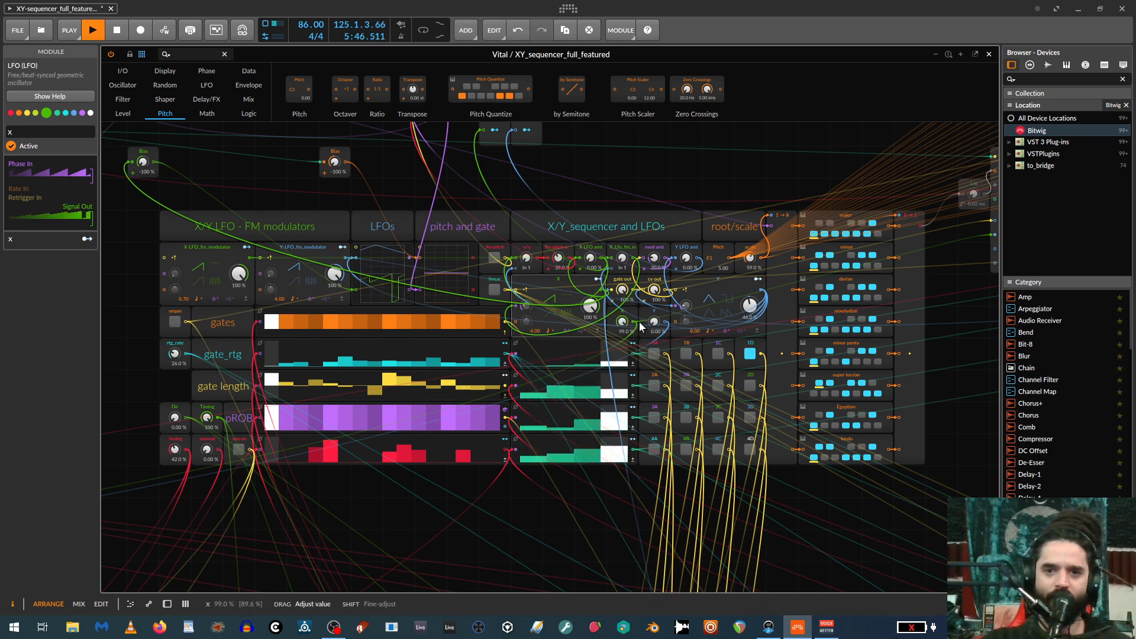
pyautogui.moveTo(656, 324)
pyautogui.mouseDown()
pyautogui.moveTo(657, 308)
pyautogui.moveTo(623, 324)
pyautogui.moveTo(623, 370)
pyautogui.moveTo(657, 324)
pyautogui.mouseUp()
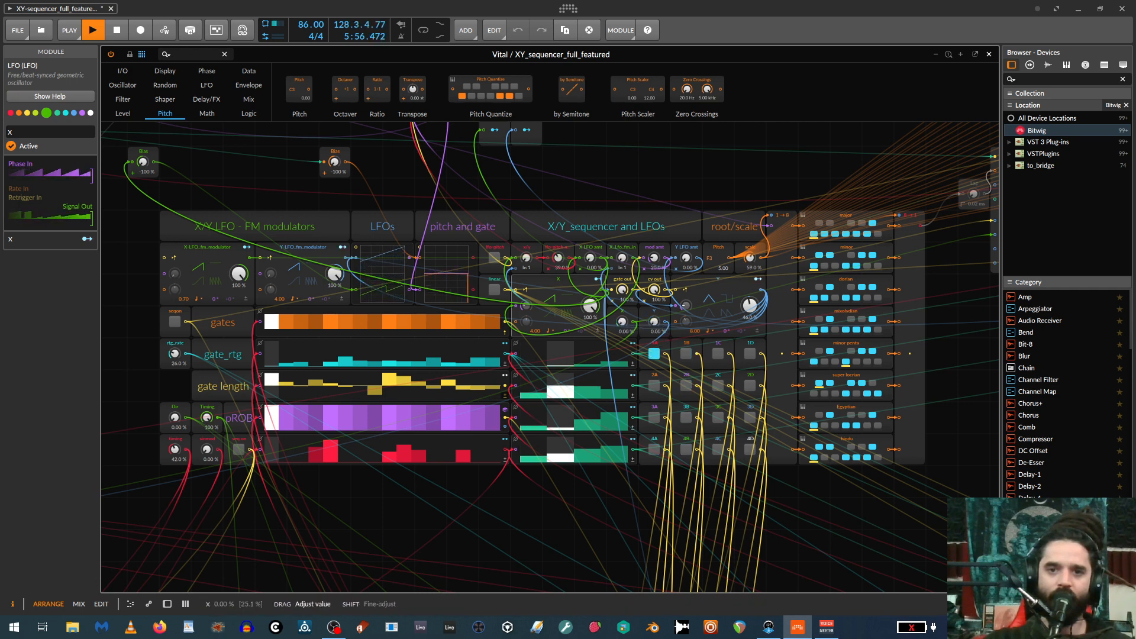
pyautogui.doubleClick(621, 321)
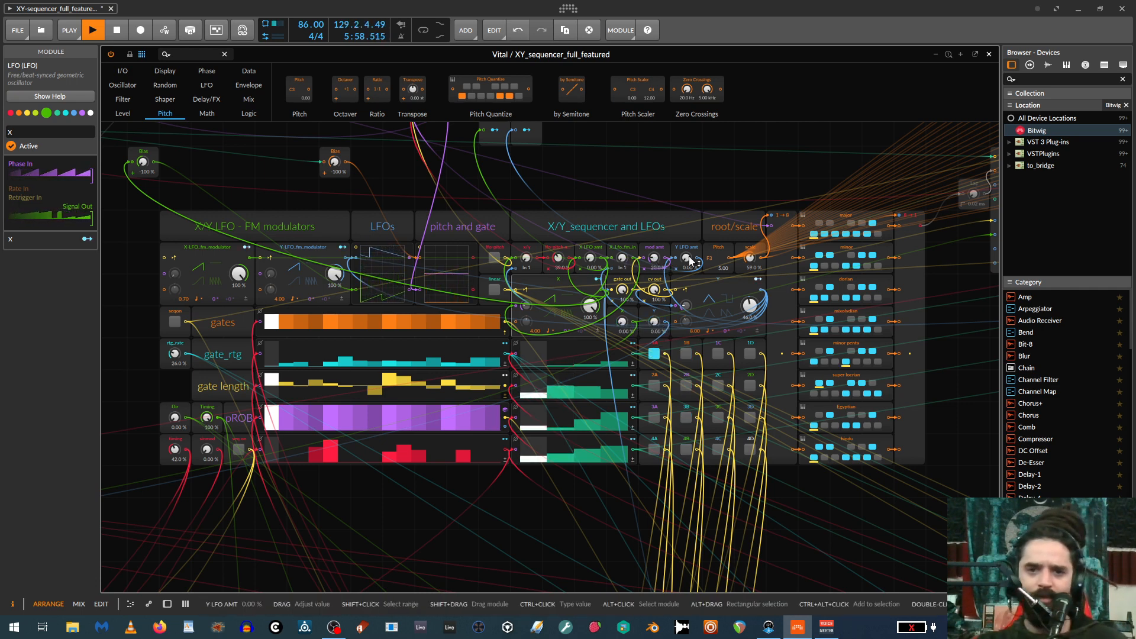
pyautogui.moveTo(688, 259); pyautogui.dragTo(688, 200)
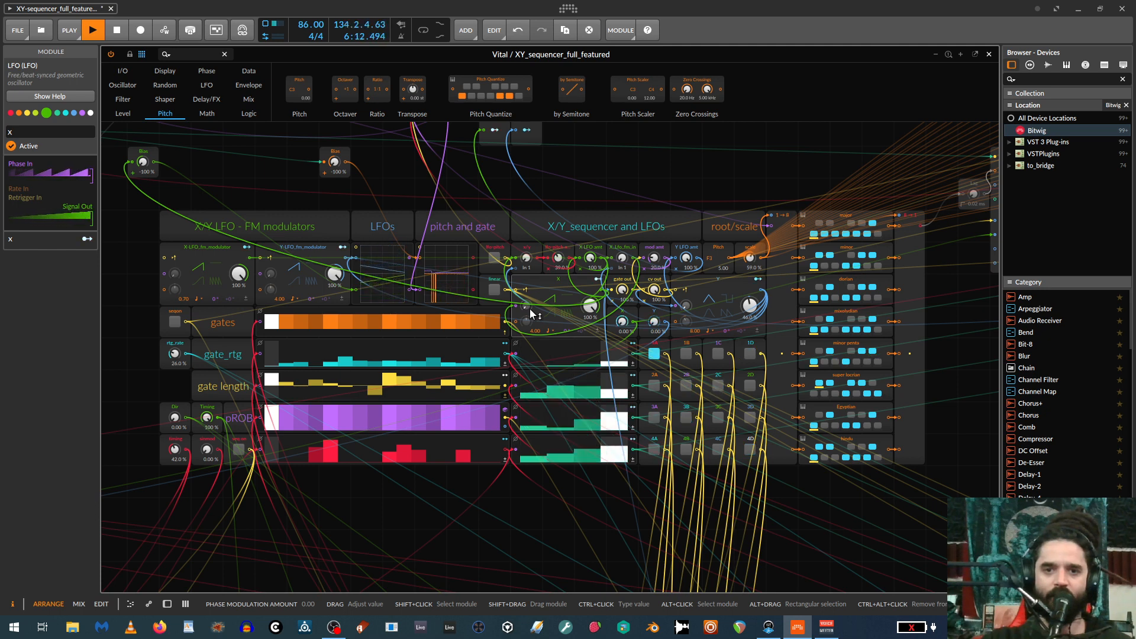
# Adjust the phase modulation amounts of the X and Y LFOs in the X/Y sequencer section.
pyautogui.moveTo(530, 312); pyautogui.dragTo(530, 291)
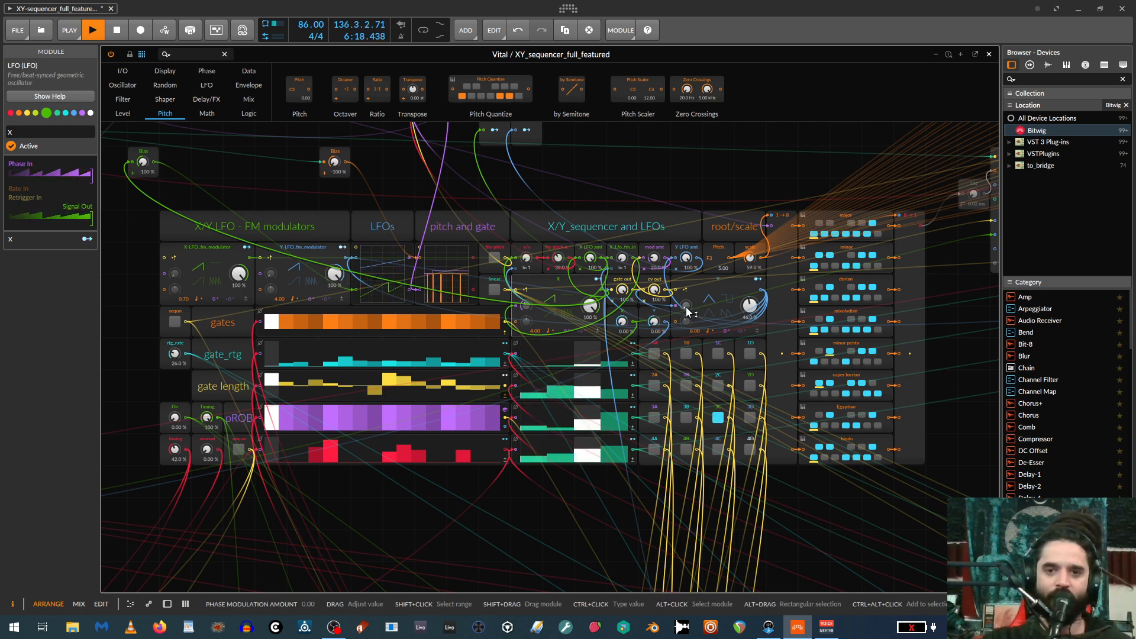
pyautogui.moveTo(686, 306); pyautogui.dragTo(686, 307)
pyautogui.moveTo(526, 306); pyautogui.dragTo(527, 311)
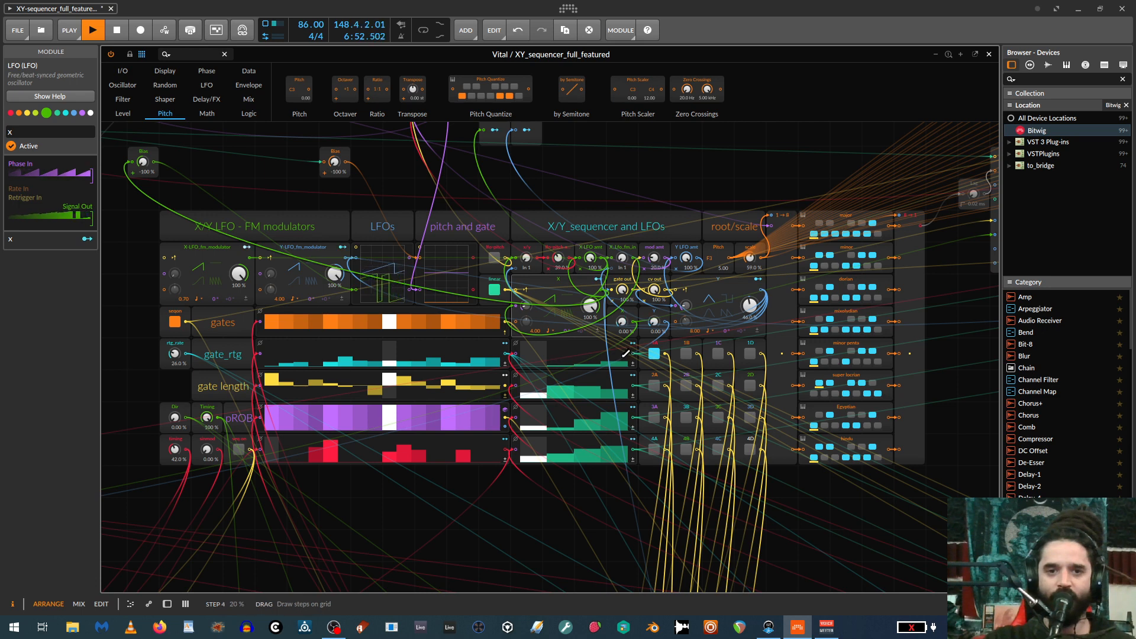
# Lower the X/Y sequencer's mod amt to about 34%.
pyautogui.moveTo(659, 269); pyautogui.dragTo(662, 264)
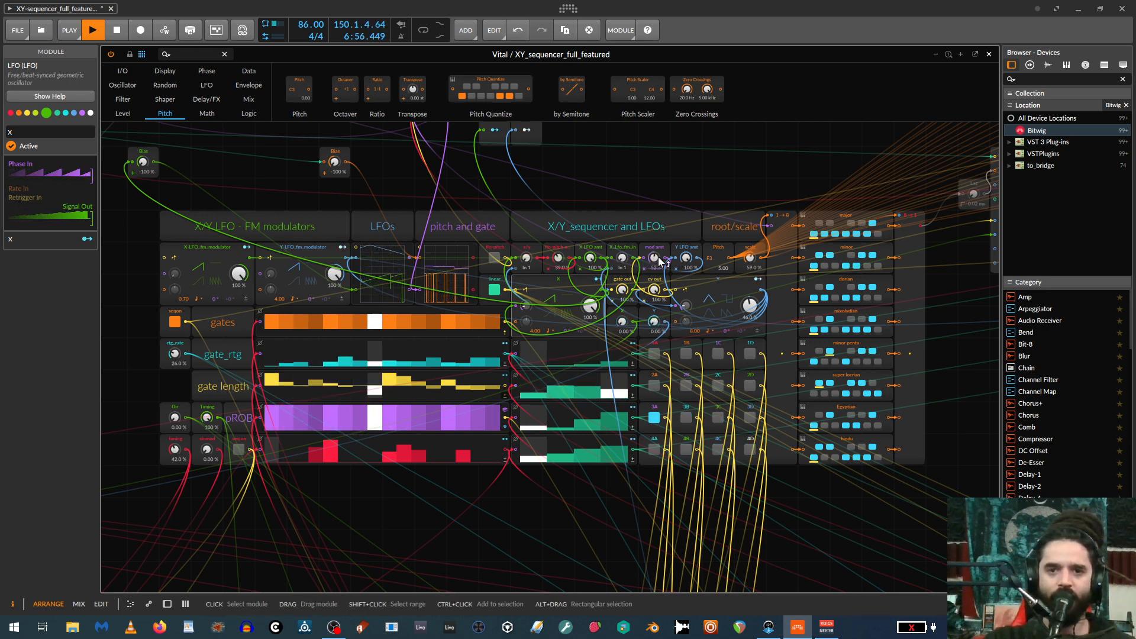
pyautogui.moveTo(659, 261); pyautogui.dragTo(657, 265)
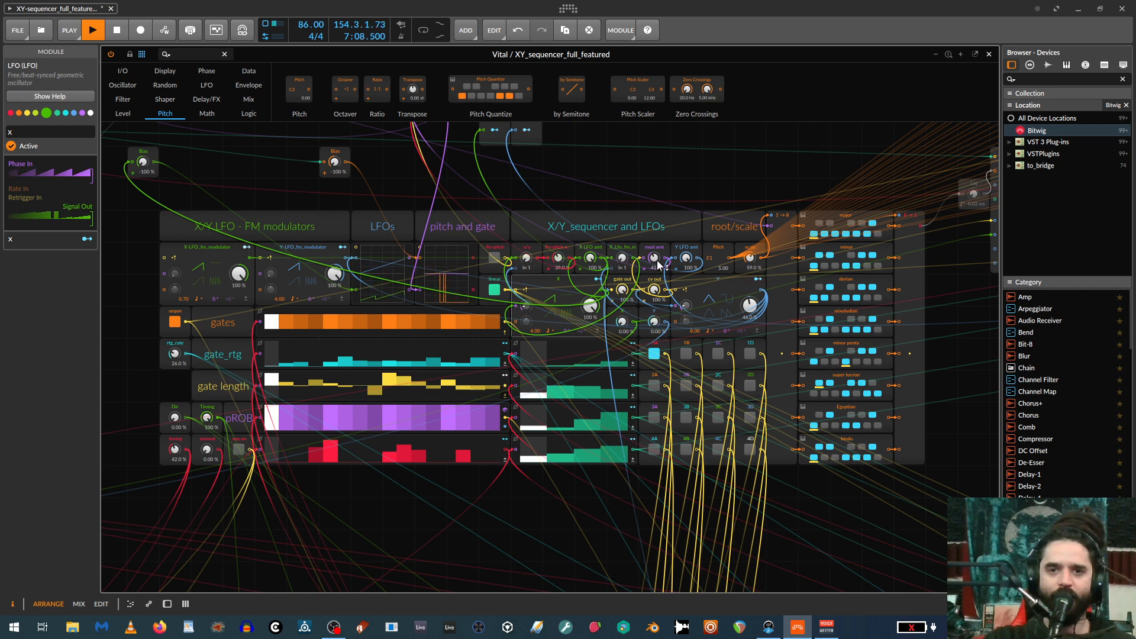
pyautogui.moveTo(653, 258); pyautogui.dragTo(653, 273)
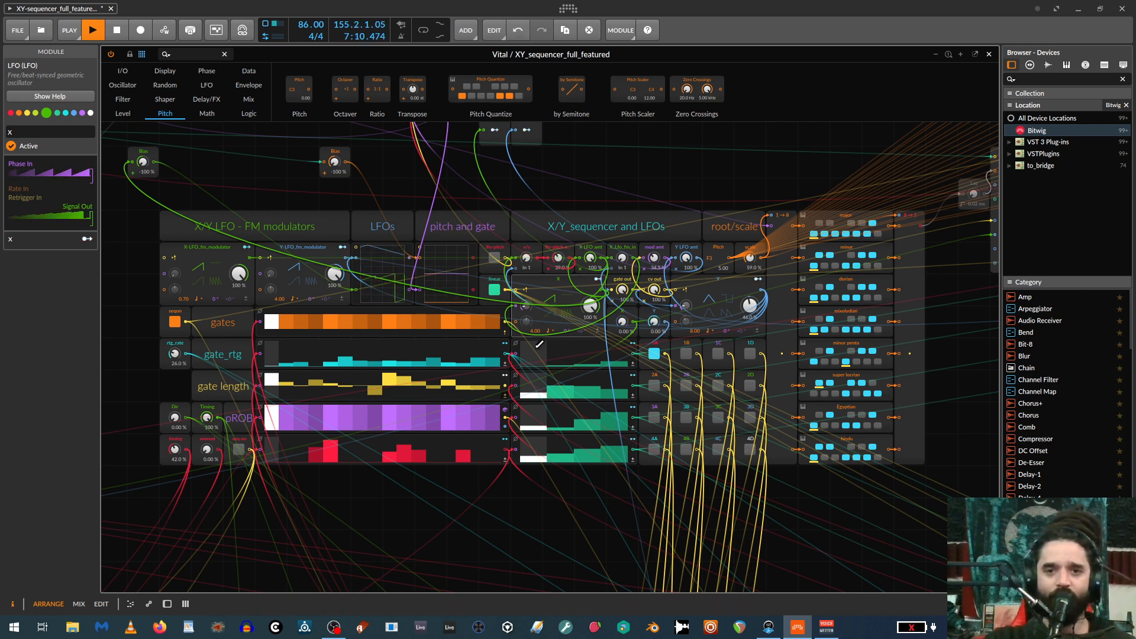
# Switch the pitch source from linear to LFO-pitch and adjust the LFO-pitch amount.
pyautogui.click(494, 290)
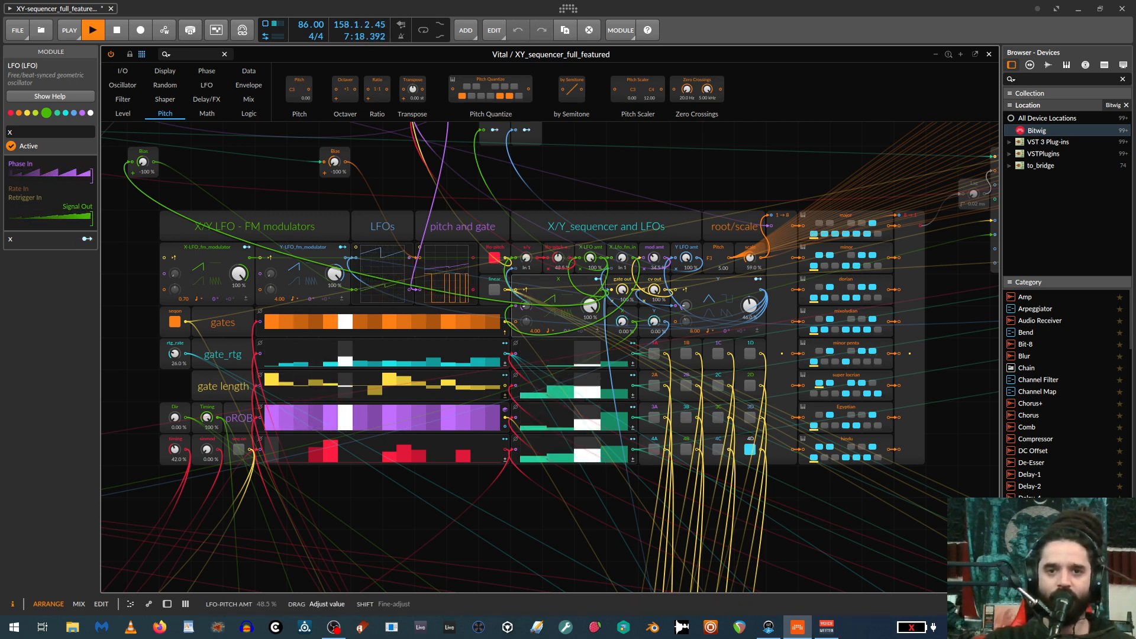
pyautogui.moveTo(557, 257); pyautogui.dragTo(557, 261)
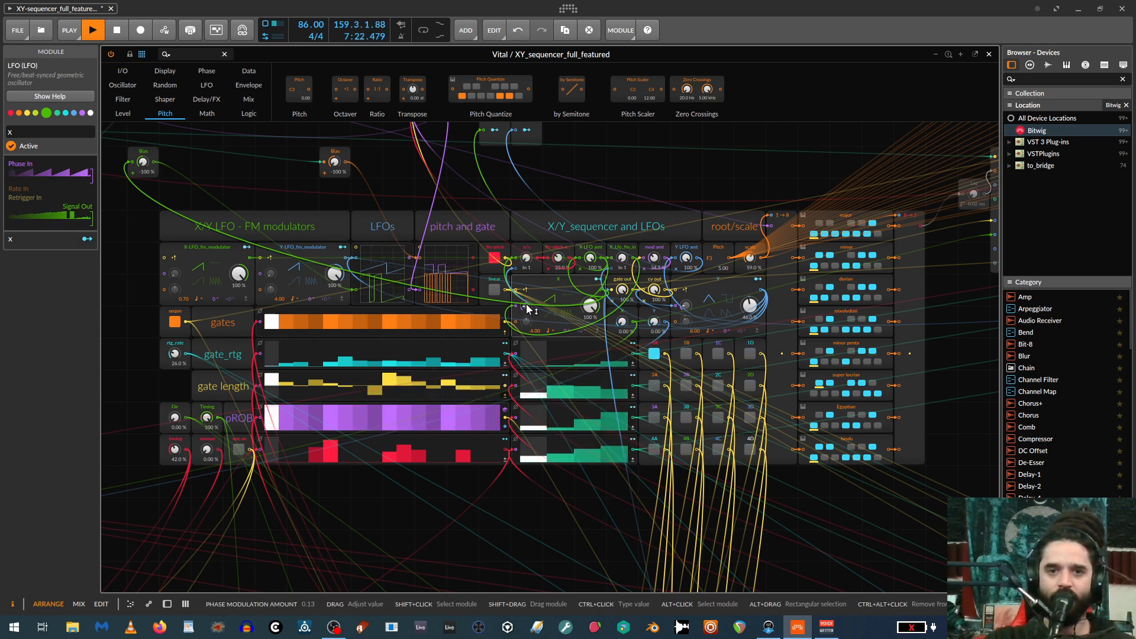
# Set the X LFO's output level to 68% and switch the pitch source from LFO-pitch back to linear.
pyautogui.moveTo(528, 264); pyautogui.dragTo(528, 265)
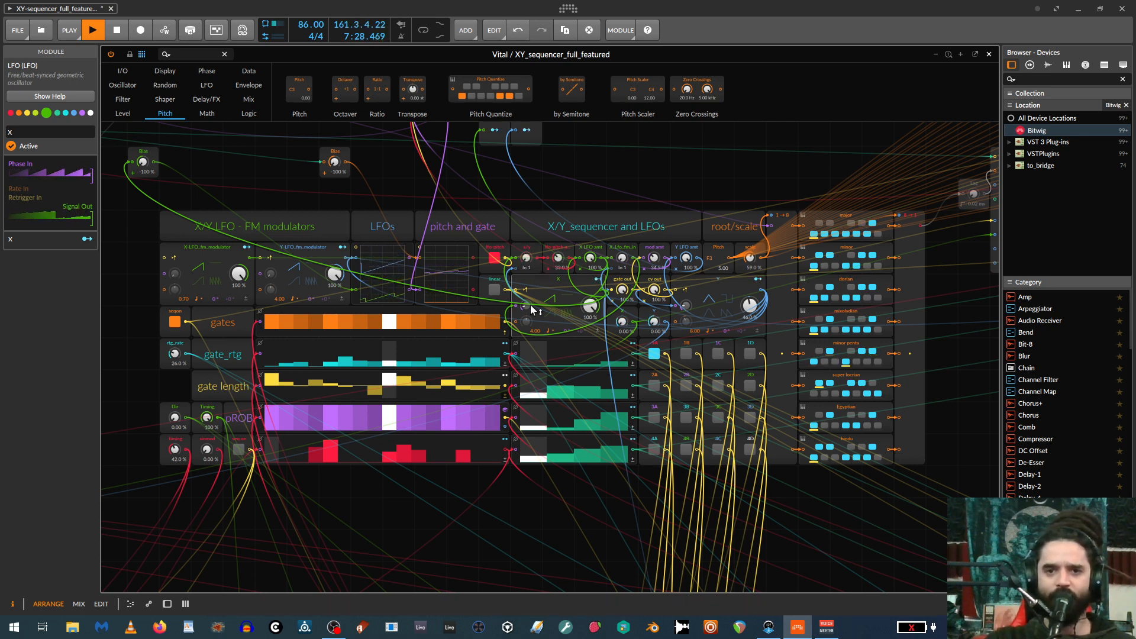
pyautogui.moveTo(526, 305); pyautogui.dragTo(590, 306)
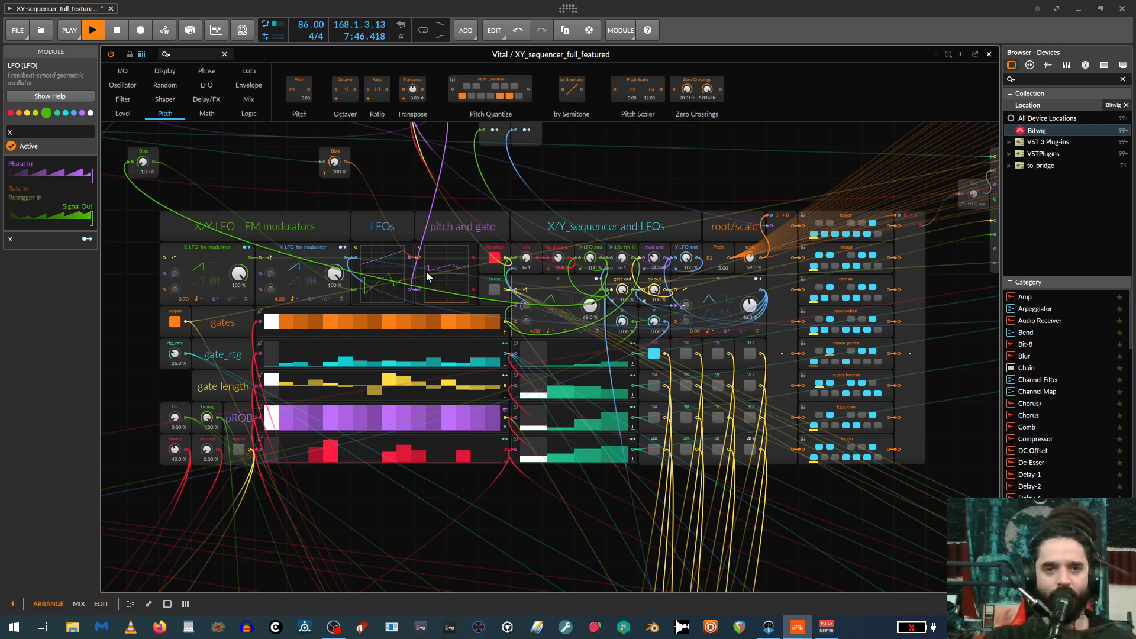
pyautogui.click(494, 260)
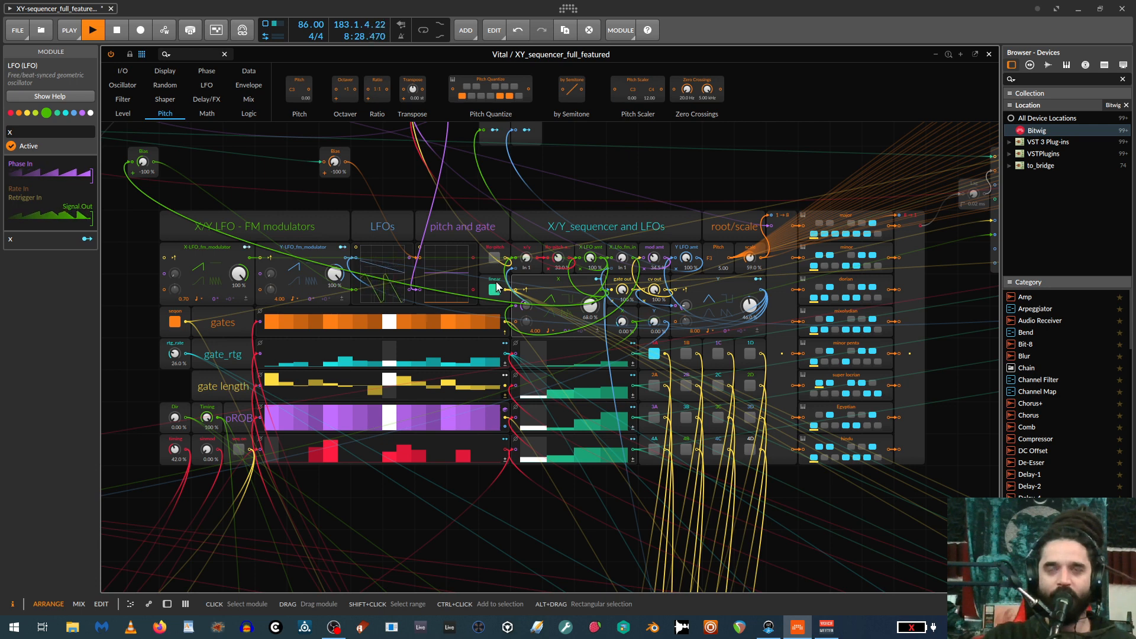
pyautogui.click(491, 258)
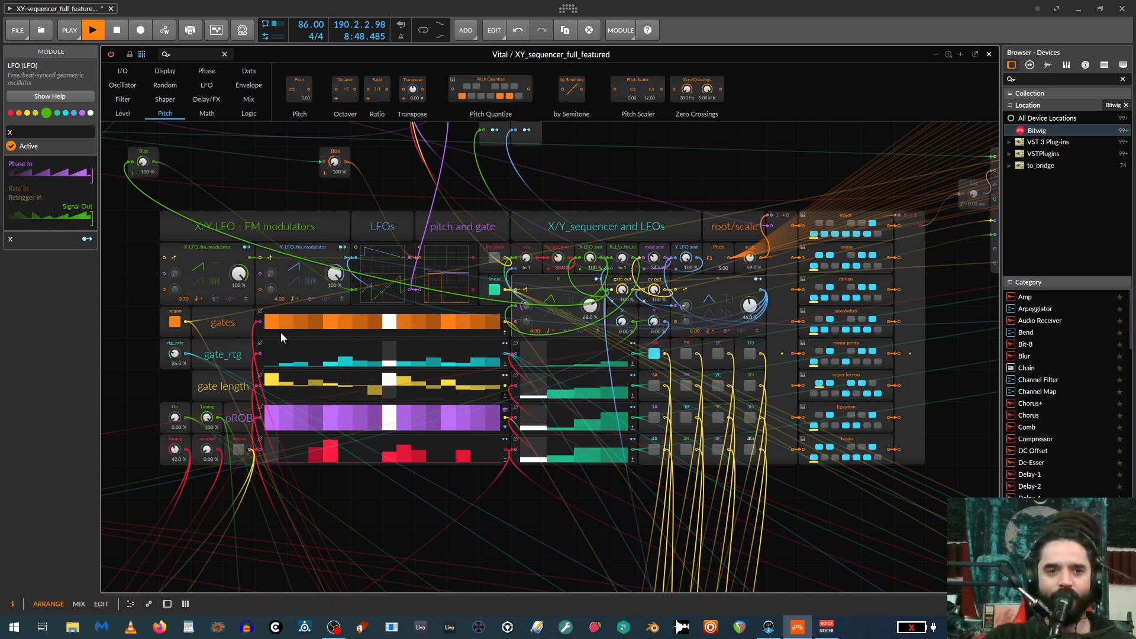
# Clear all gate_rtg steps to 0% and redraw the gate length lane with short values after step 1.
pyautogui.moveTo(283, 364); pyautogui.dragTo(500, 365)
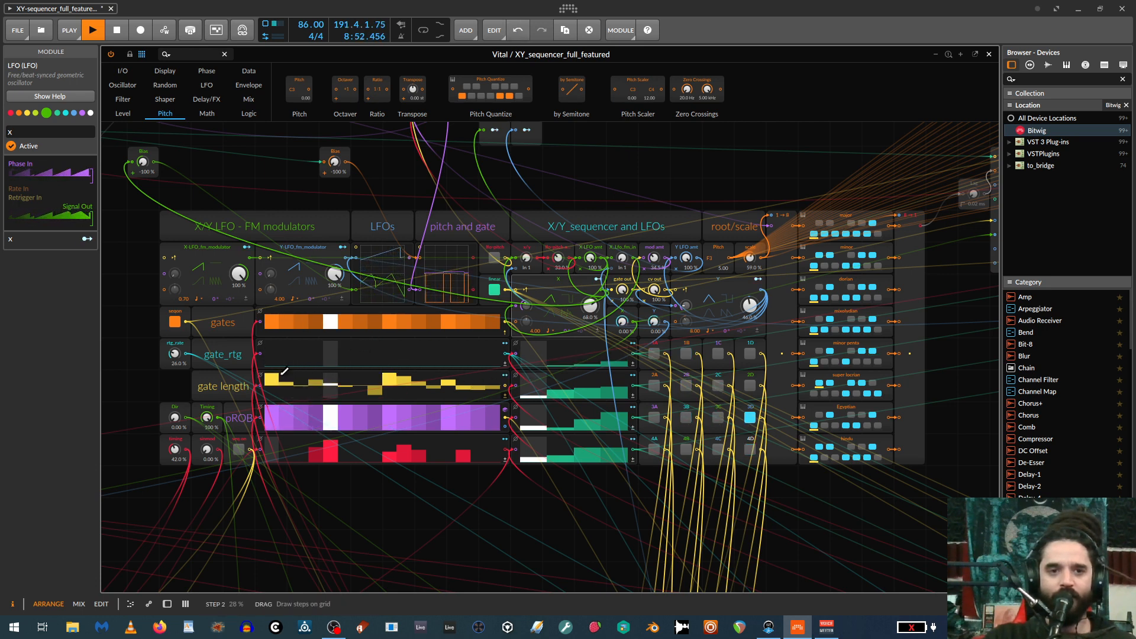
pyautogui.moveTo(288, 374); pyautogui.dragTo(528, 328)
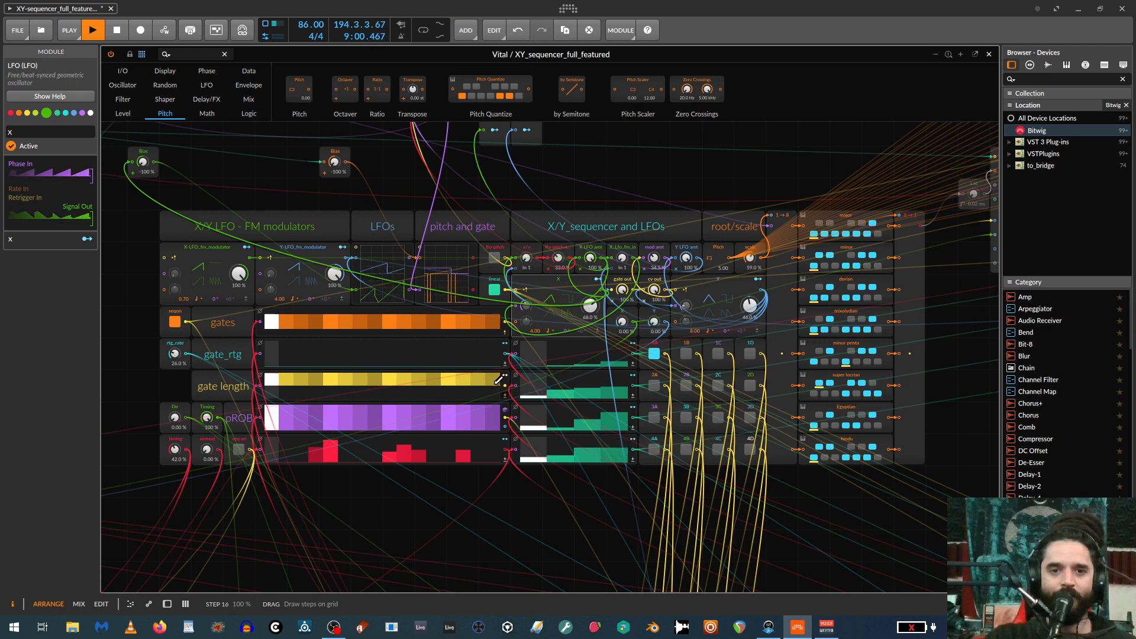
pyautogui.moveTo(499, 379); pyautogui.dragTo(408, 379)
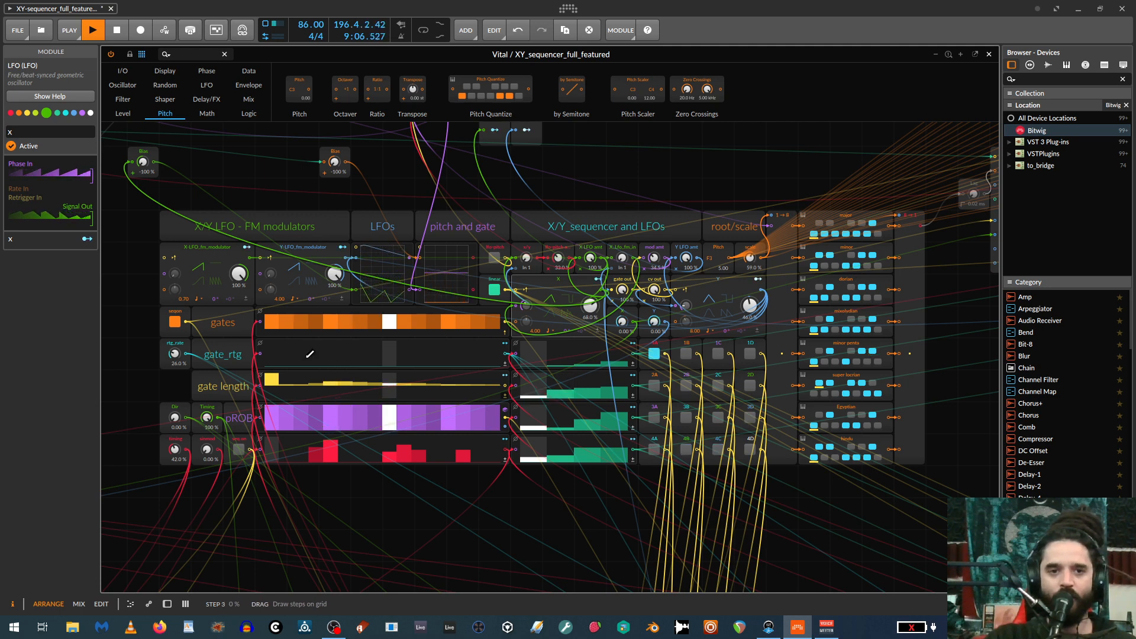
# Draw varied values across the gate_rtg lane from step 3 onward and reshape the middle steps of the gate length lane.
pyautogui.moveTo(306, 358); pyautogui.dragTo(316, 354)
pyautogui.click(359, 355)
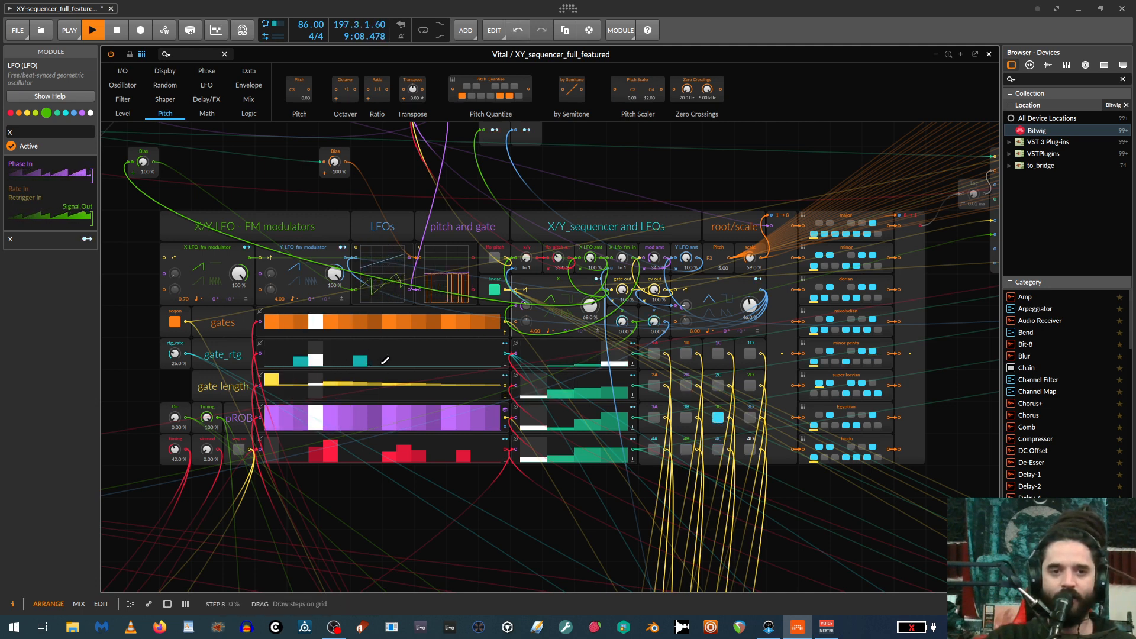
pyautogui.click(385, 363)
pyautogui.click(463, 358)
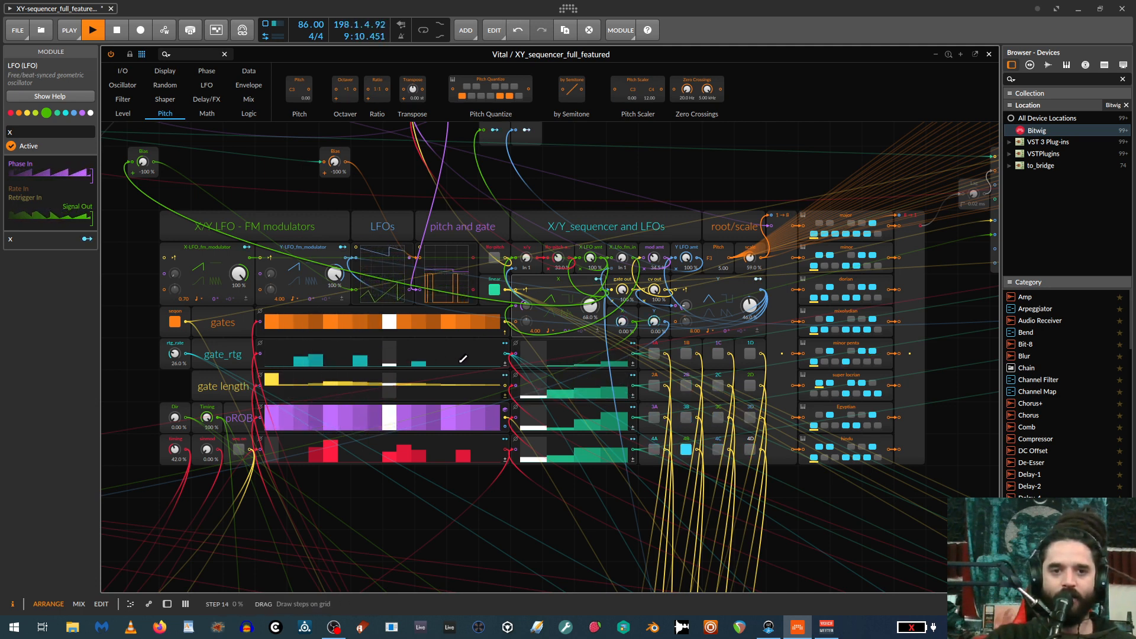
pyautogui.moveTo(479, 360); pyautogui.dragTo(493, 357)
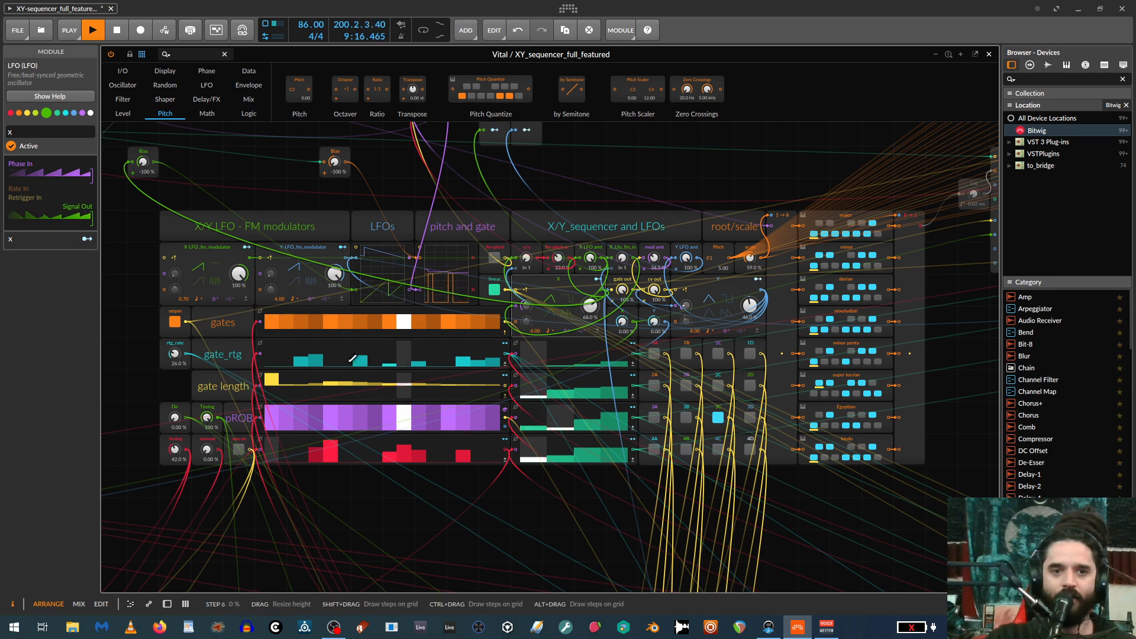
pyautogui.moveTo(345, 363)
pyautogui.mouseDown()
pyautogui.moveTo(388, 388)
pyautogui.moveTo(499, 375)
pyautogui.moveTo(473, 384)
pyautogui.mouseUp()
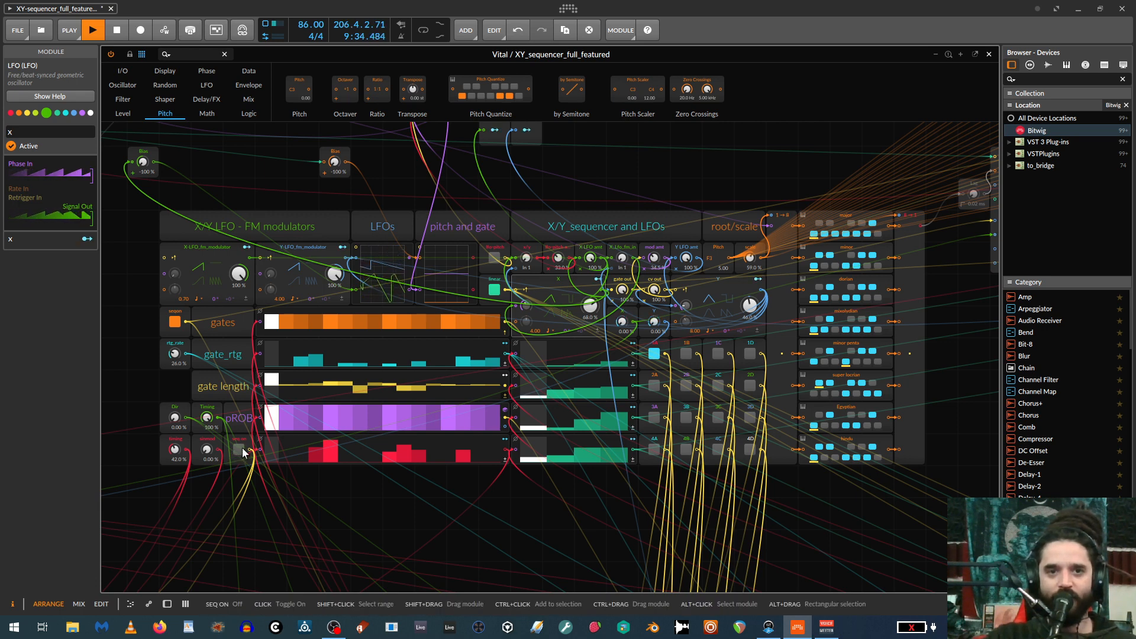
# Display the Phase modules and redraw the second half of the gate_rtg lane with some higher steps.
pyautogui.scroll(4, 297, 453)
pyautogui.scroll(-3, 293, 461)
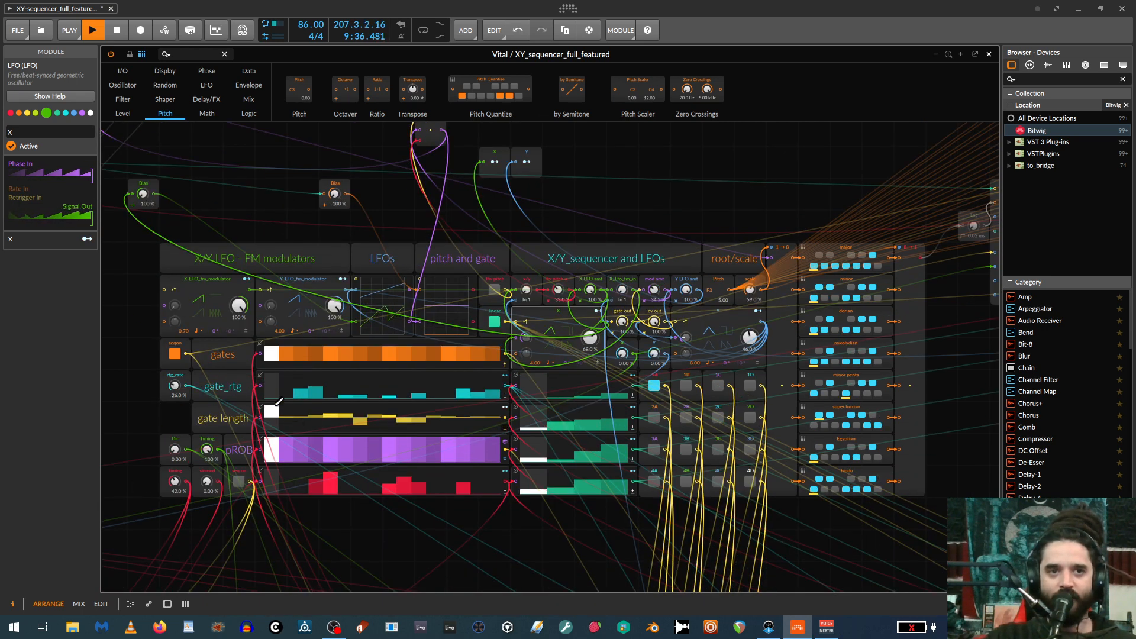
pyautogui.click(205, 72)
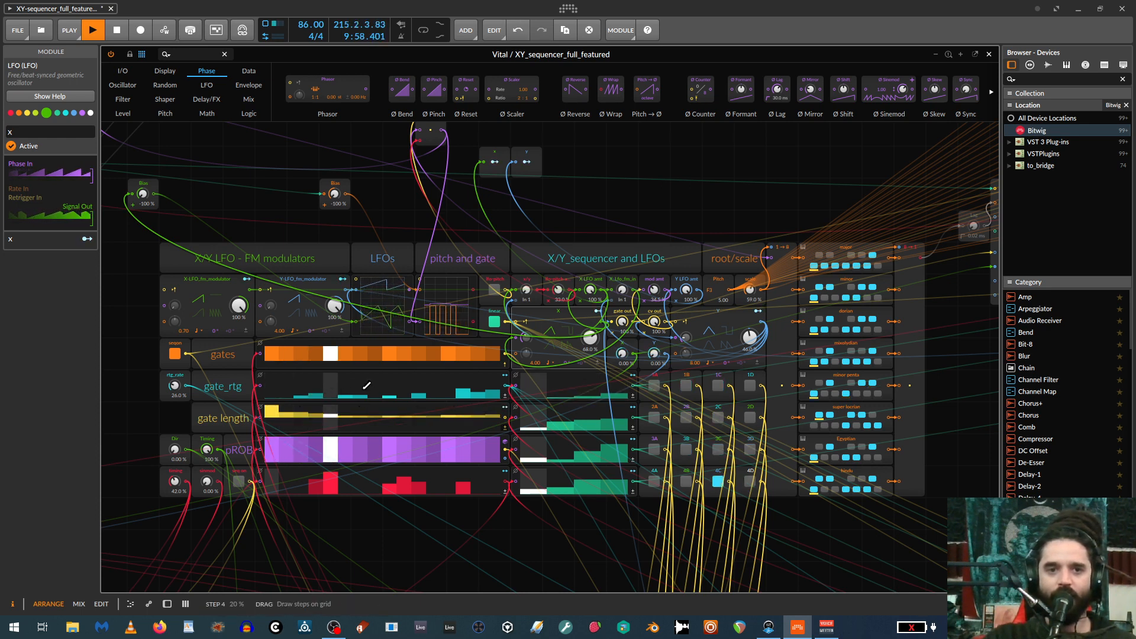
pyautogui.moveTo(394, 383); pyautogui.dragTo(469, 376)
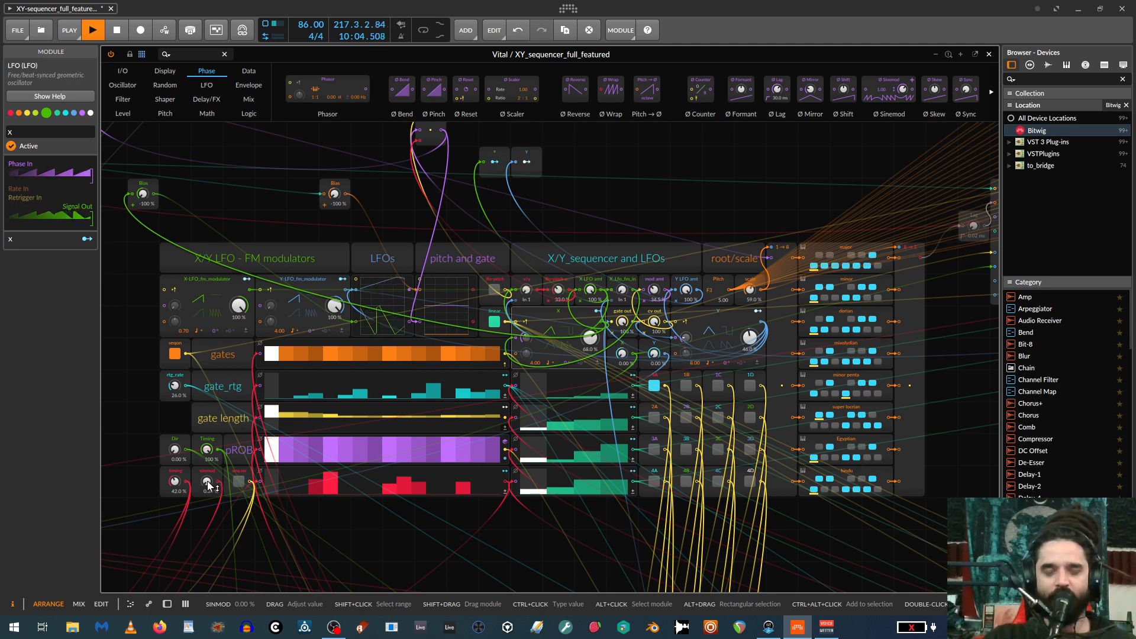
# Try the sinmod amount at 48.5%, return it to 0%, and try the seq on toggle beside it.
pyautogui.moveTo(209, 485); pyautogui.dragTo(208, 457)
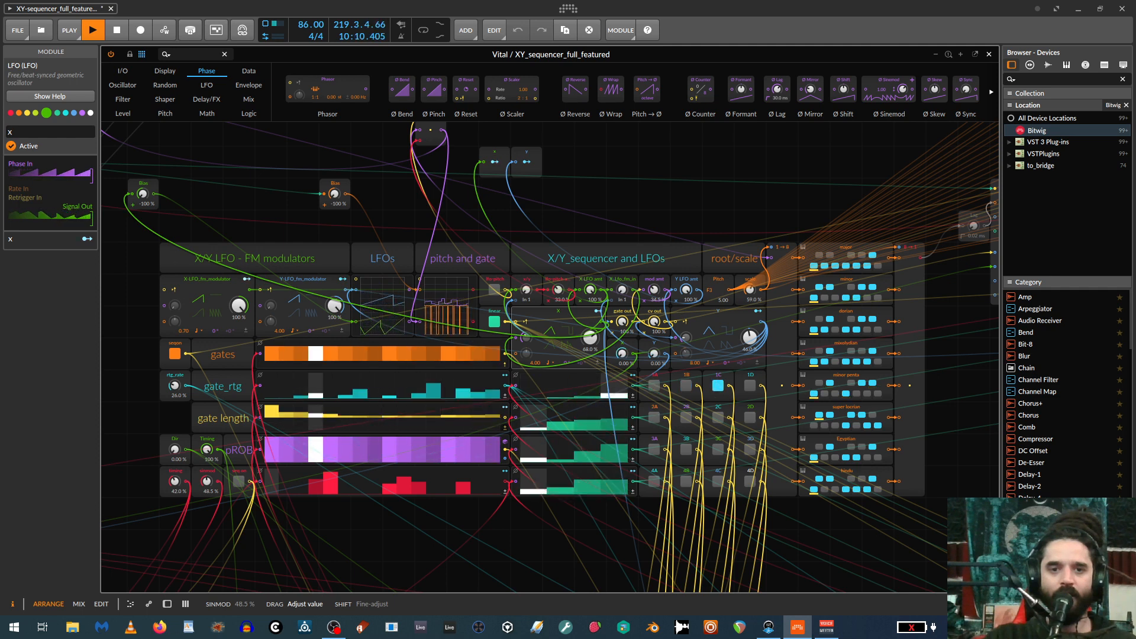
pyautogui.moveTo(209, 456); pyautogui.dragTo(209, 486)
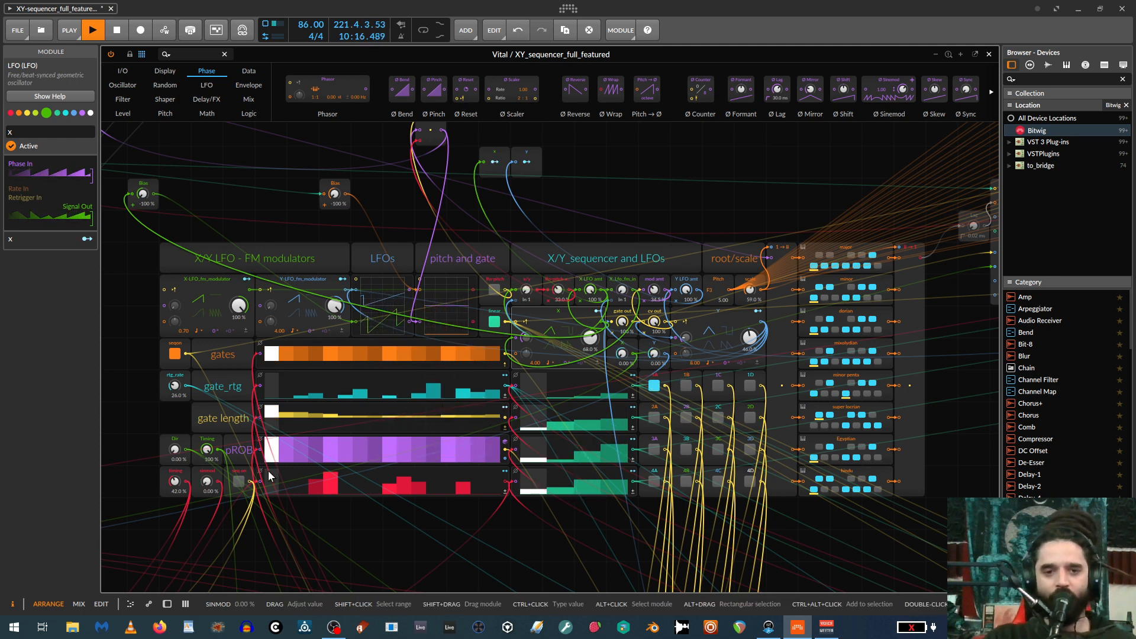
pyautogui.click(237, 479)
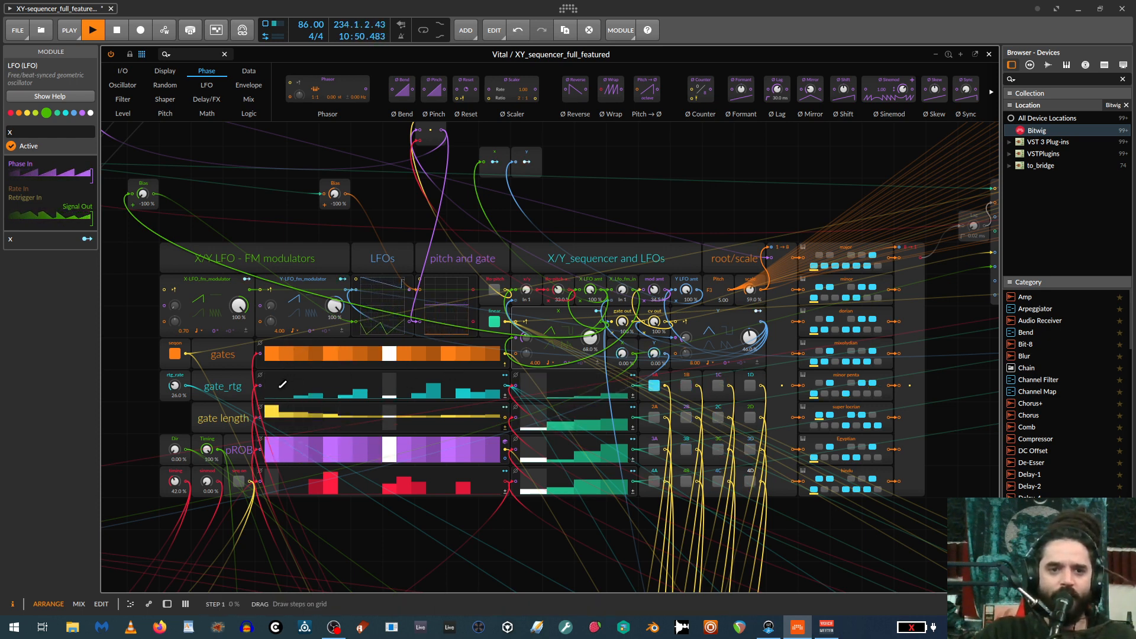
# Reshape the early steps of the gate_rtg lane and lower the X/Y sequencer's mod amt.
pyautogui.moveTo(287, 394)
pyautogui.mouseDown()
pyautogui.moveTo(302, 390)
pyautogui.moveTo(292, 403)
pyautogui.mouseUp()
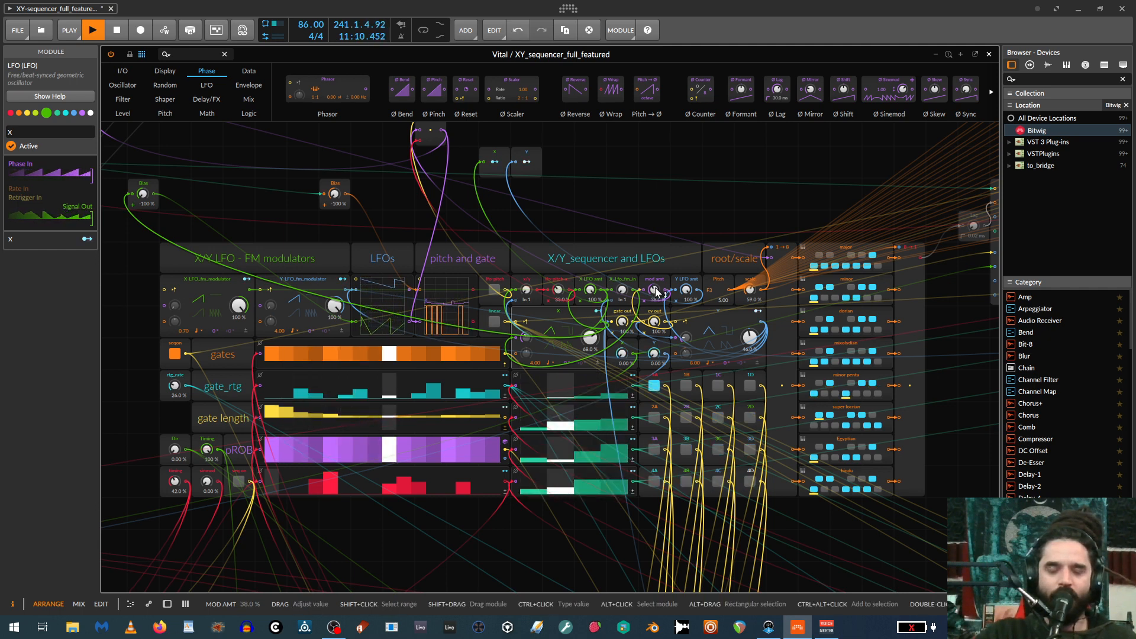
pyautogui.moveTo(653, 289); pyautogui.dragTo(653, 301)
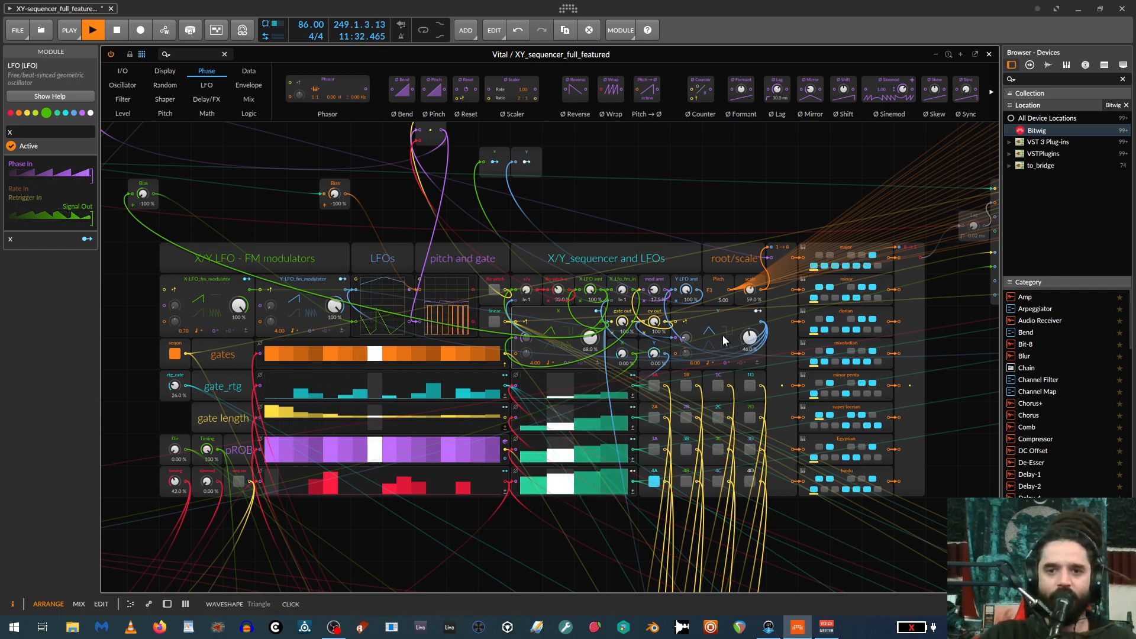
pyautogui.moveTo(687, 338)
pyautogui.mouseDown()
pyautogui.moveTo(687, 323)
pyautogui.moveTo(687, 345)
pyautogui.mouseUp()
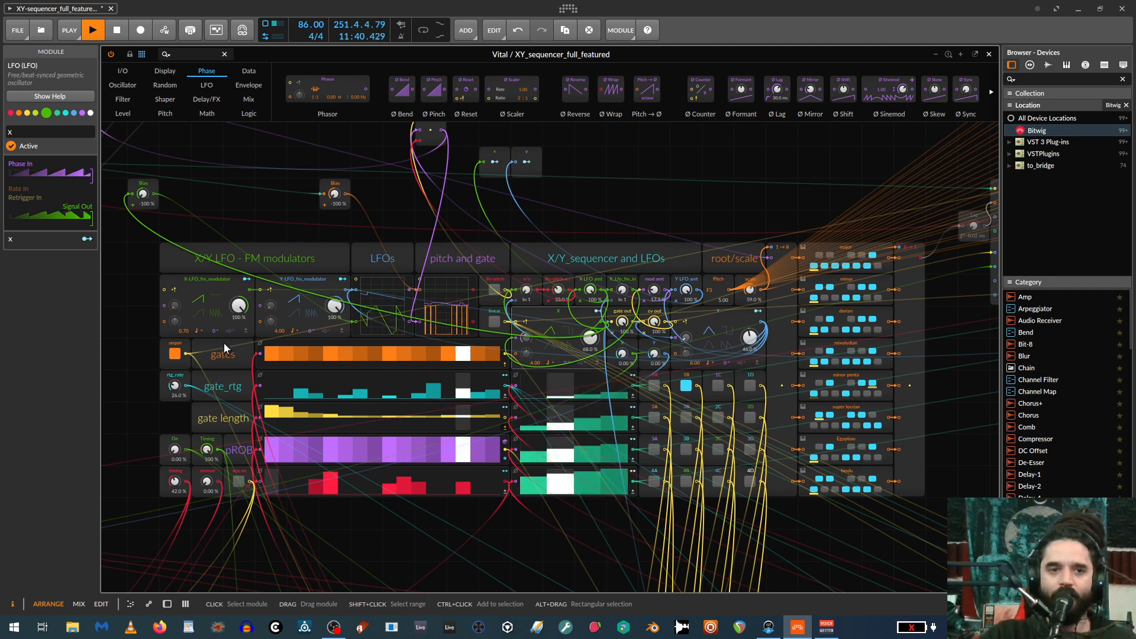
# Turn off the gates lane's seqon toggle and close the Grid editor.
pyautogui.click(175, 356)
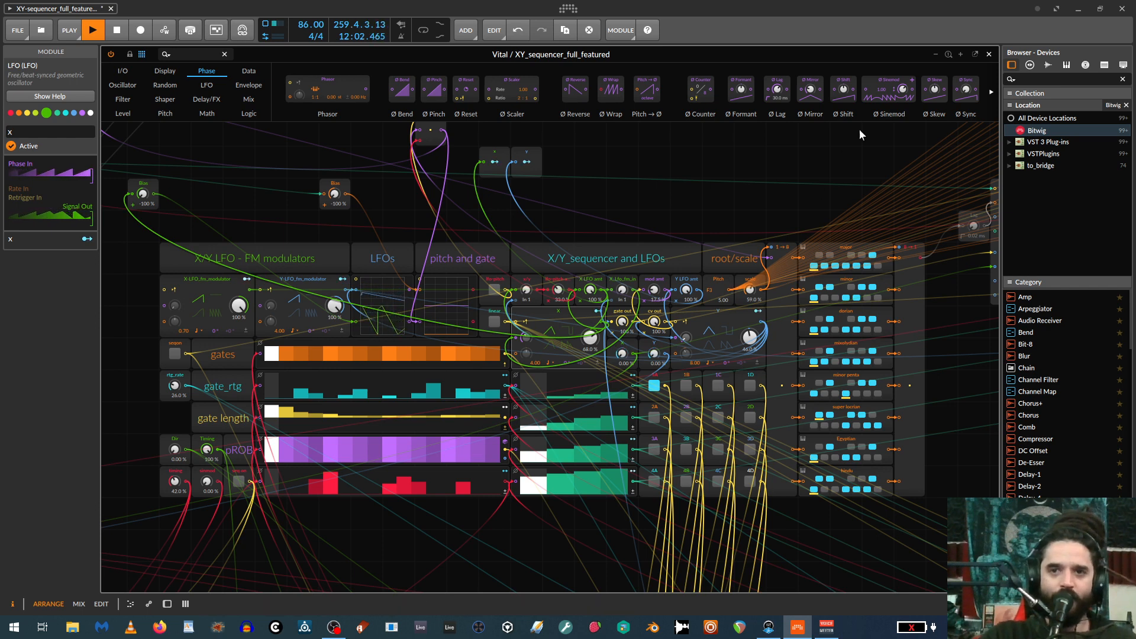
pyautogui.click(988, 54)
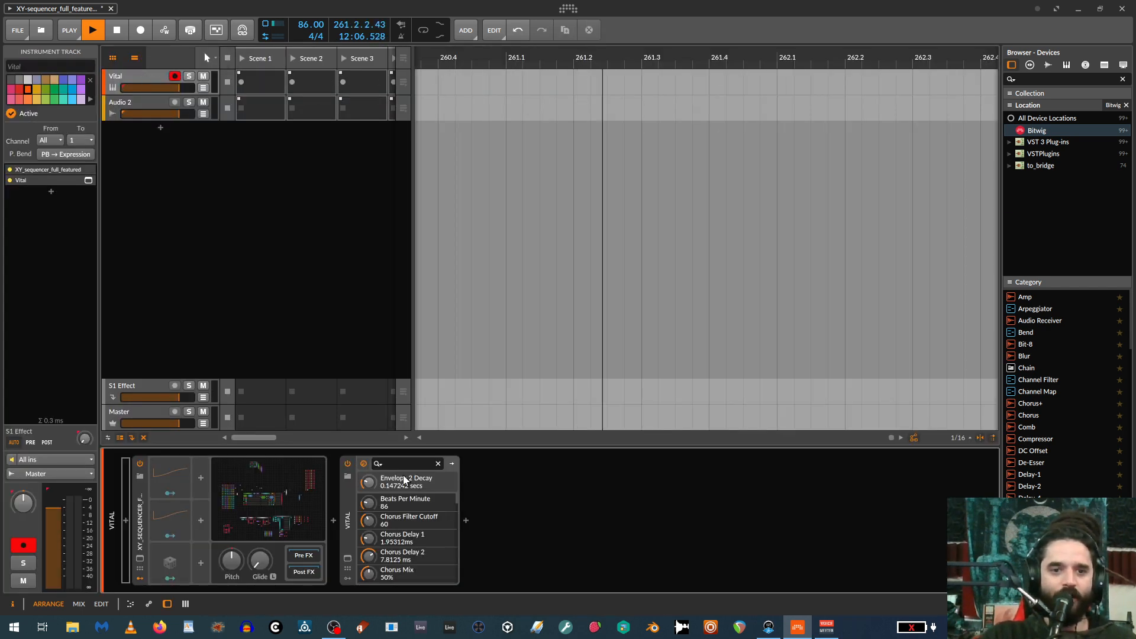
# Open the Vital plug-in window to examine its oscillator, filter and envelope settings, and close it again.
pyautogui.click(347, 559)
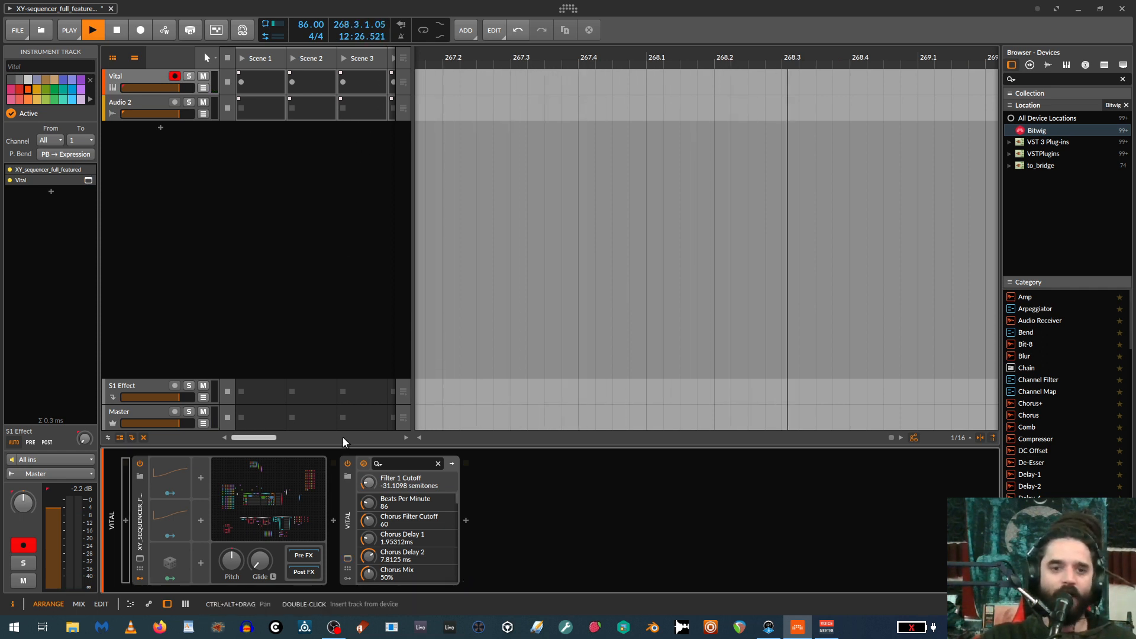
pyautogui.click(347, 560)
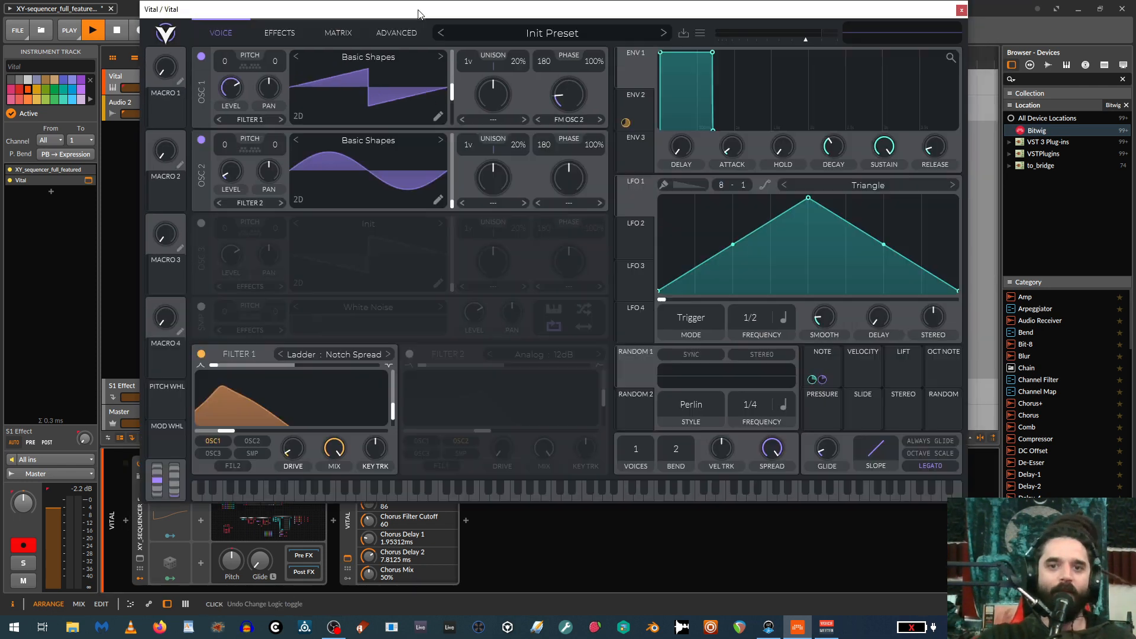
pyautogui.moveTo(418, 12); pyautogui.dragTo(431, 84)
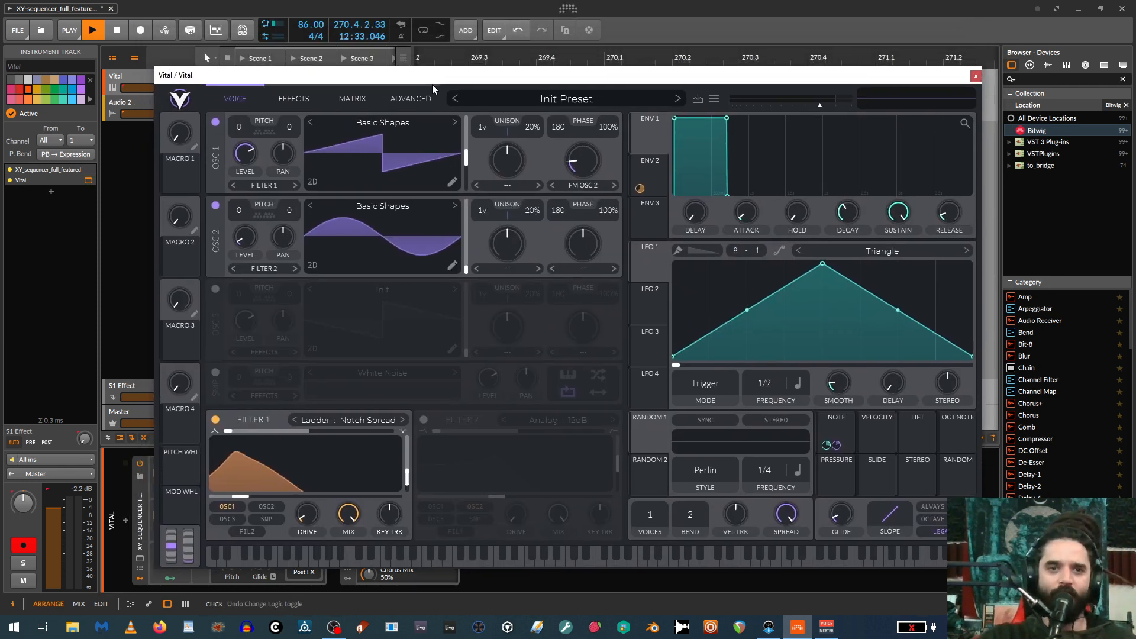
pyautogui.click(976, 78)
# Reopen the XY_sequencer_full_featured Grid and extend its editor to the full height of the workspace.
pyautogui.click(254, 511)
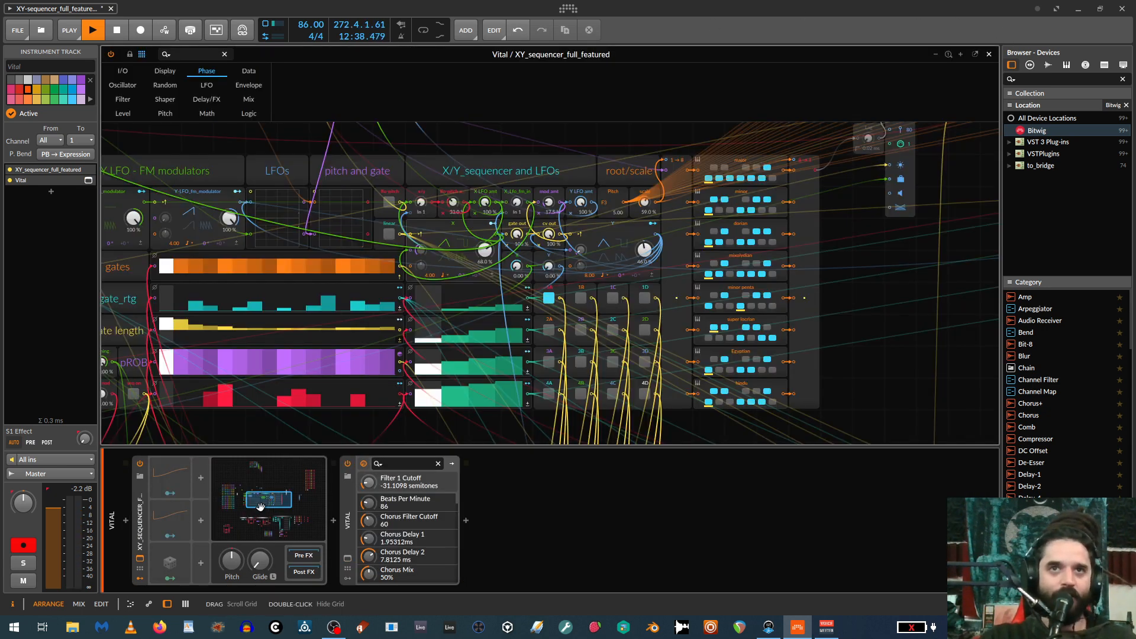
pyautogui.click(516, 443)
pyautogui.moveTo(518, 499); pyautogui.dragTo(518, 592)
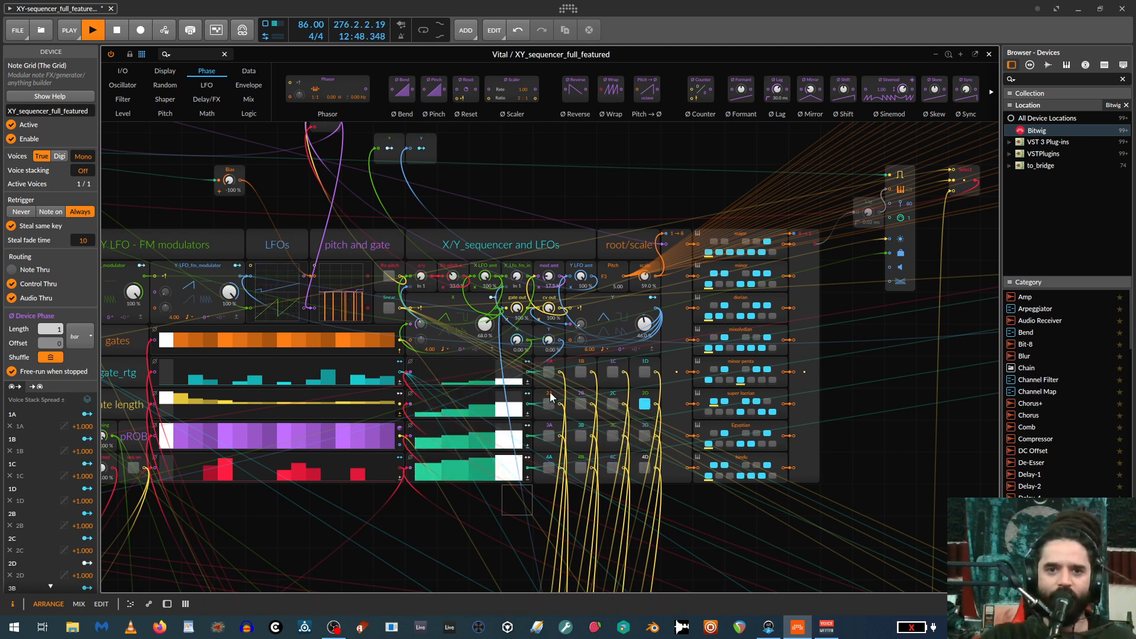
pyautogui.moveTo(582, 325); pyautogui.dragTo(581, 291)
pyautogui.moveTo(426, 325); pyautogui.dragTo(426, 326)
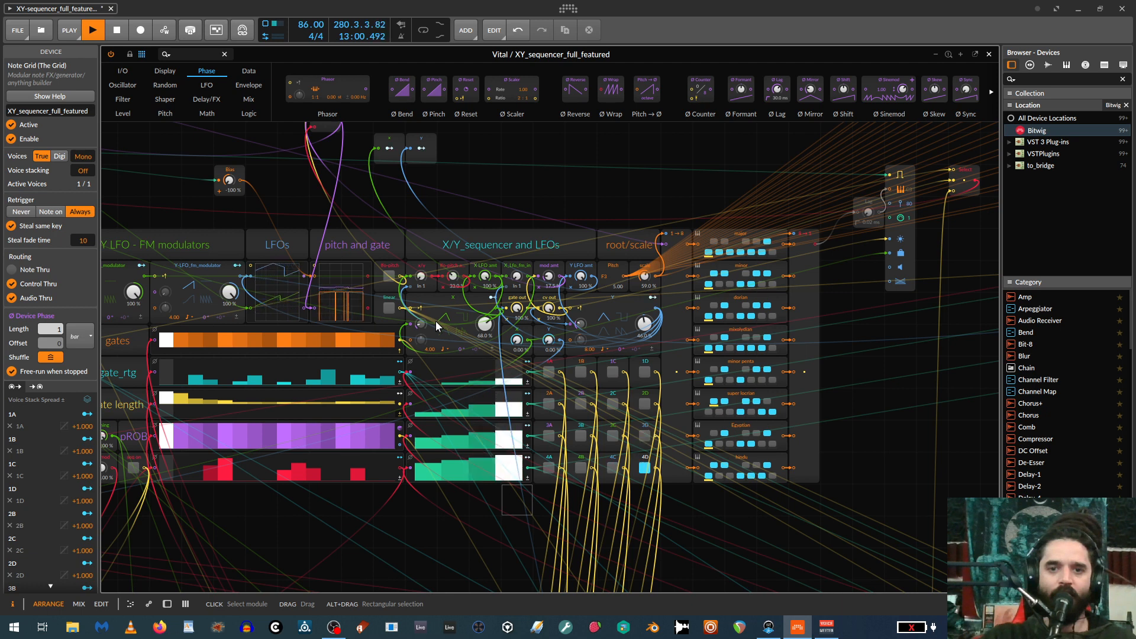
# Try switching on lfo-pitch as the sequencer's pitch source.
pyautogui.click(408, 274)
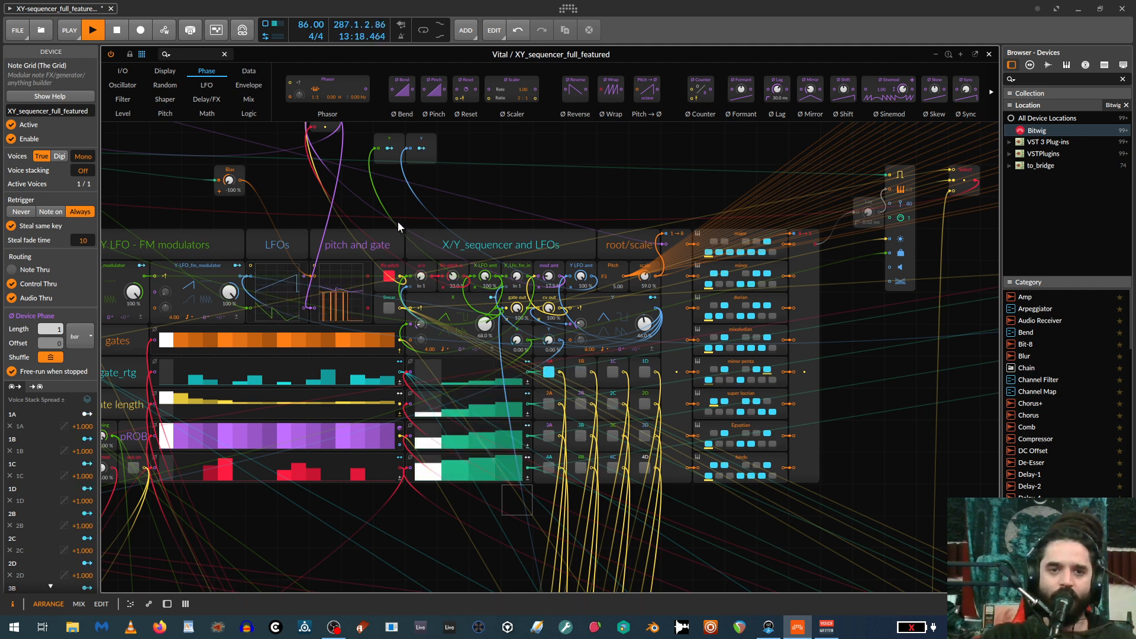
pyautogui.moveTo(472, 203); pyautogui.dragTo(558, 208)
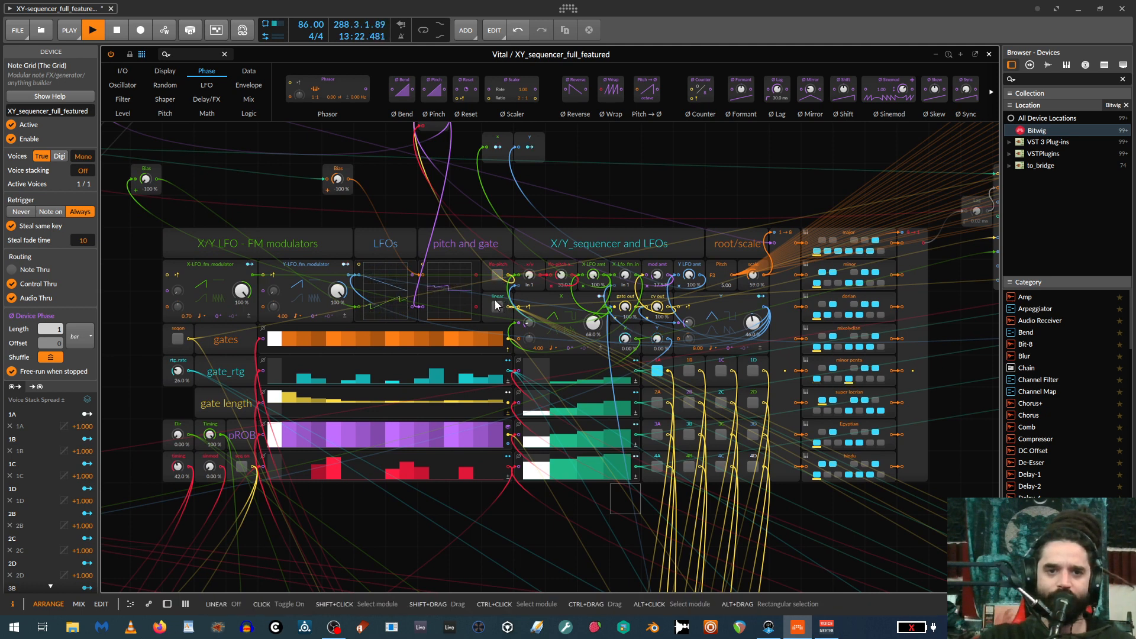
# Turn on the gates lane's seqon toggle and set the X/Y sequencer's mod amt to 37%.
pyautogui.click(179, 339)
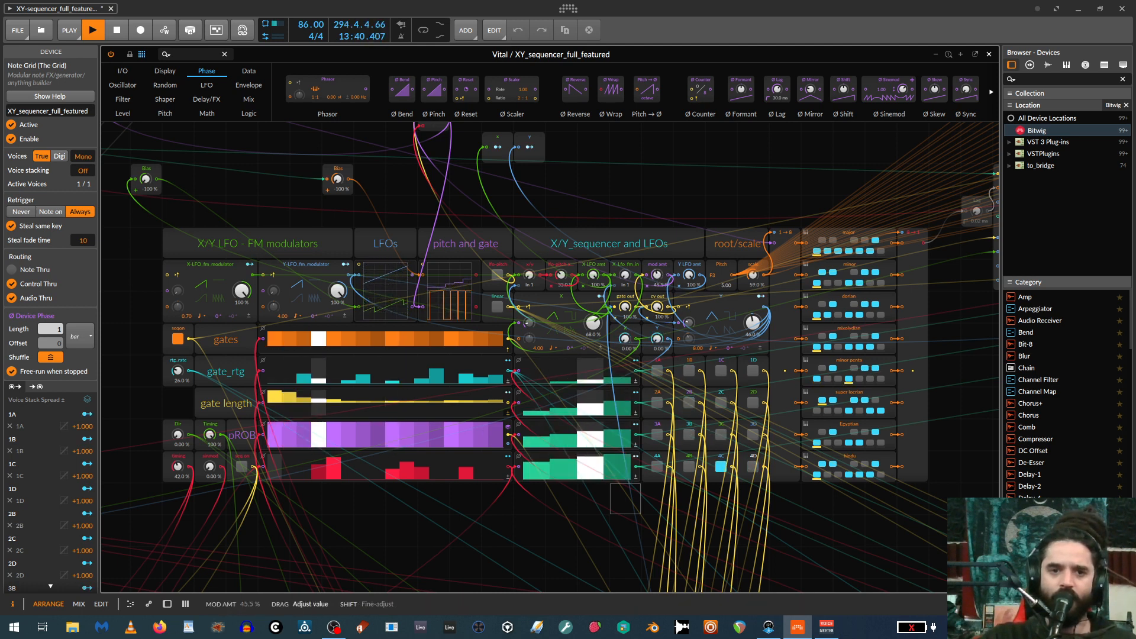
pyautogui.moveTo(656, 275); pyautogui.dragTo(657, 280)
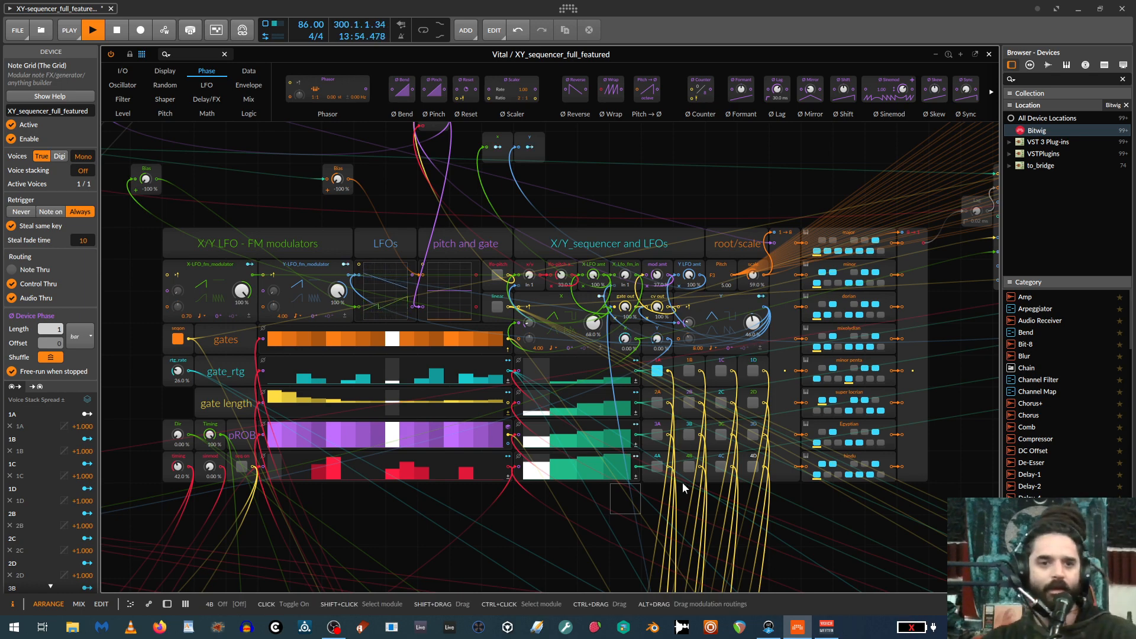
# Select the eight scale quantizer modules together with their 1-to-8 split and 8-to-1 merge modules.
pyautogui.hotkey('ctrl', '+')
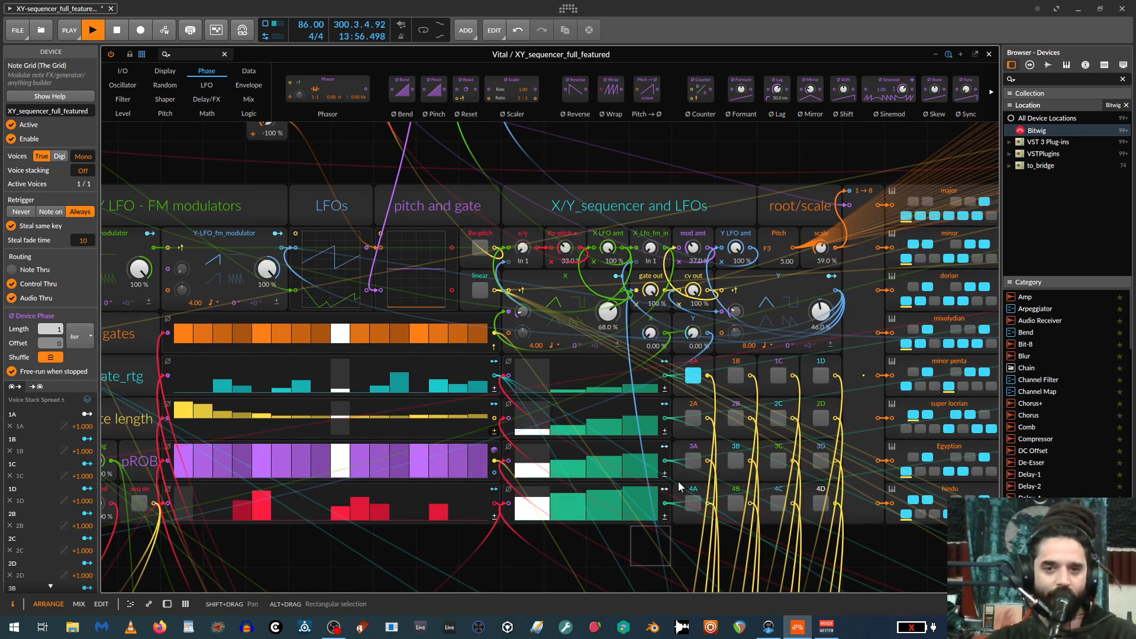
pyautogui.hotkey('ctrl', '-')
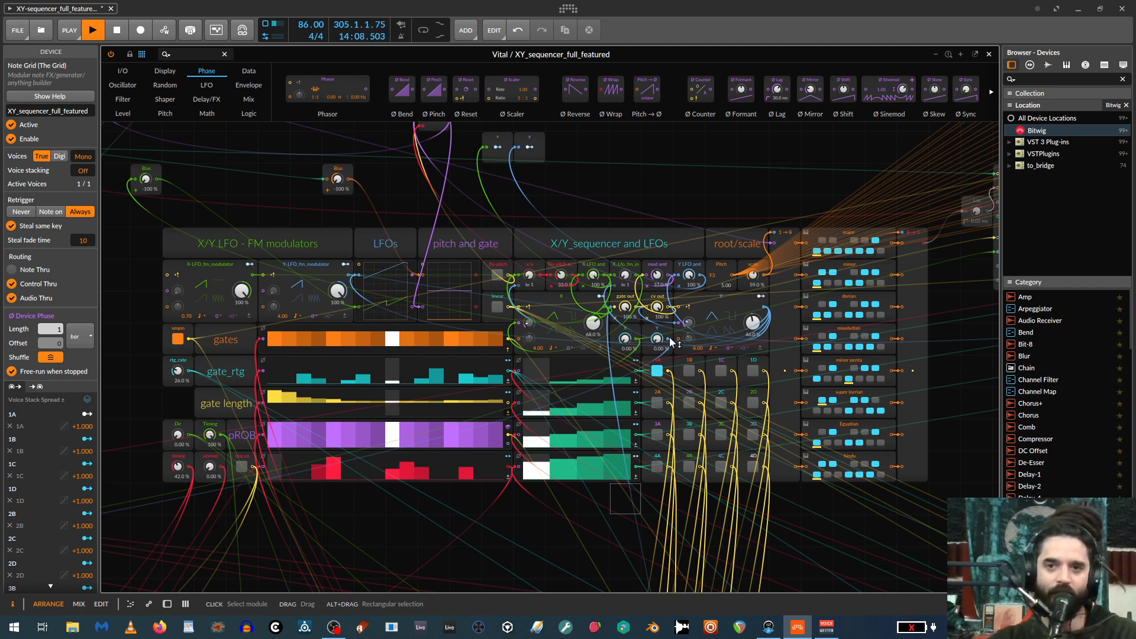
pyautogui.moveTo(970, 341); pyautogui.dragTo(716, 351)
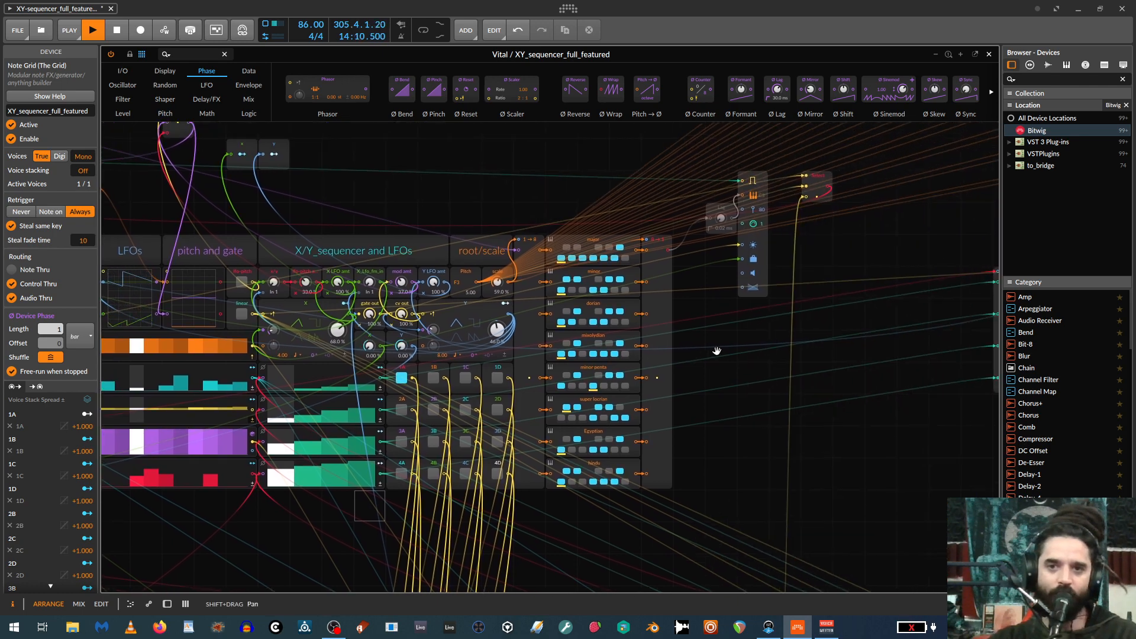
pyautogui.moveTo(532, 208); pyautogui.dragTo(685, 517)
pyautogui.hotkey('ctrl', '+')
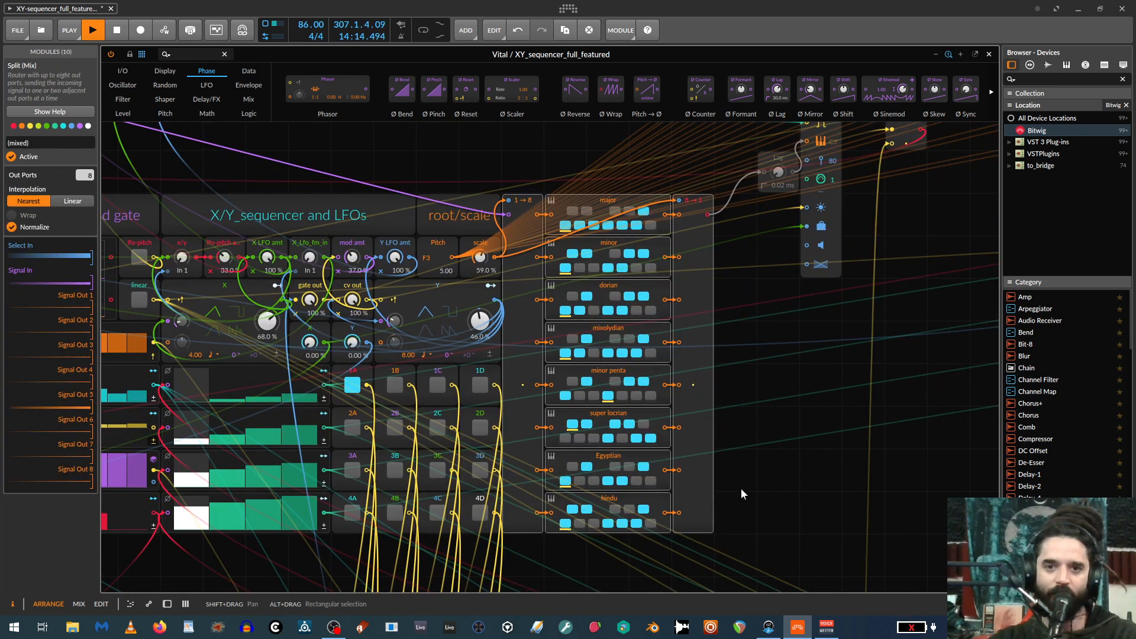
pyautogui.hotkey('ctrl', '+')
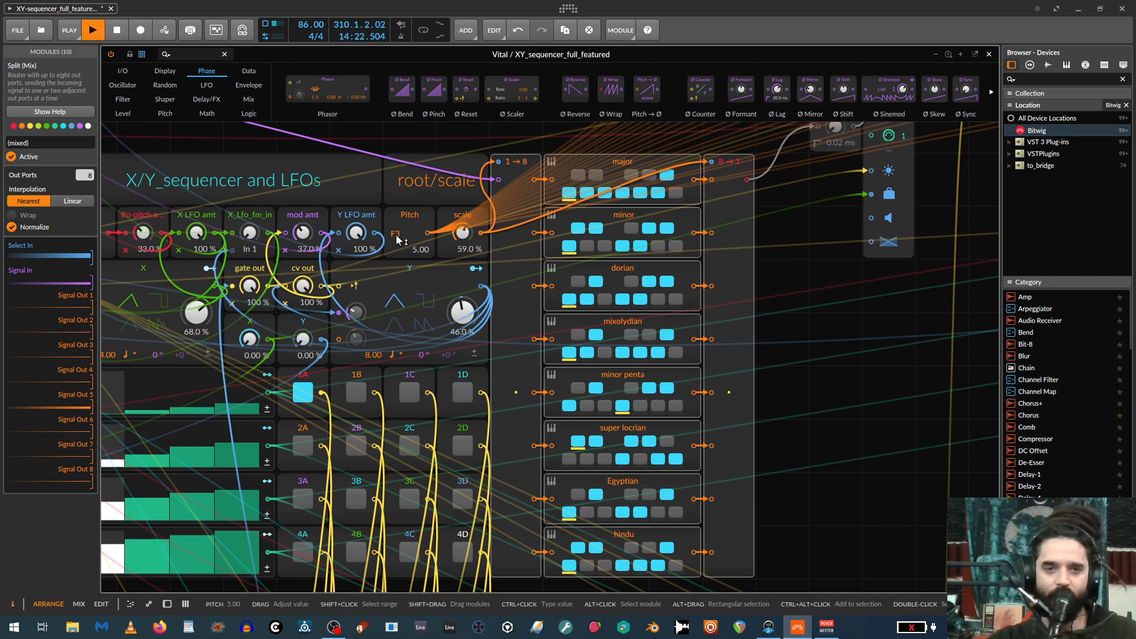
# Set the root pitch to E3 and the scale selector to 84% in the root/scale section.
pyautogui.moveTo(398, 239)
pyautogui.mouseDown()
pyautogui.moveTo(397, 225)
pyautogui.moveTo(398, 241)
pyautogui.mouseUp()
pyautogui.moveTo(473, 239)
pyautogui.mouseDown()
pyautogui.moveTo(474, 266)
pyautogui.moveTo(462, 222)
pyautogui.mouseUp()
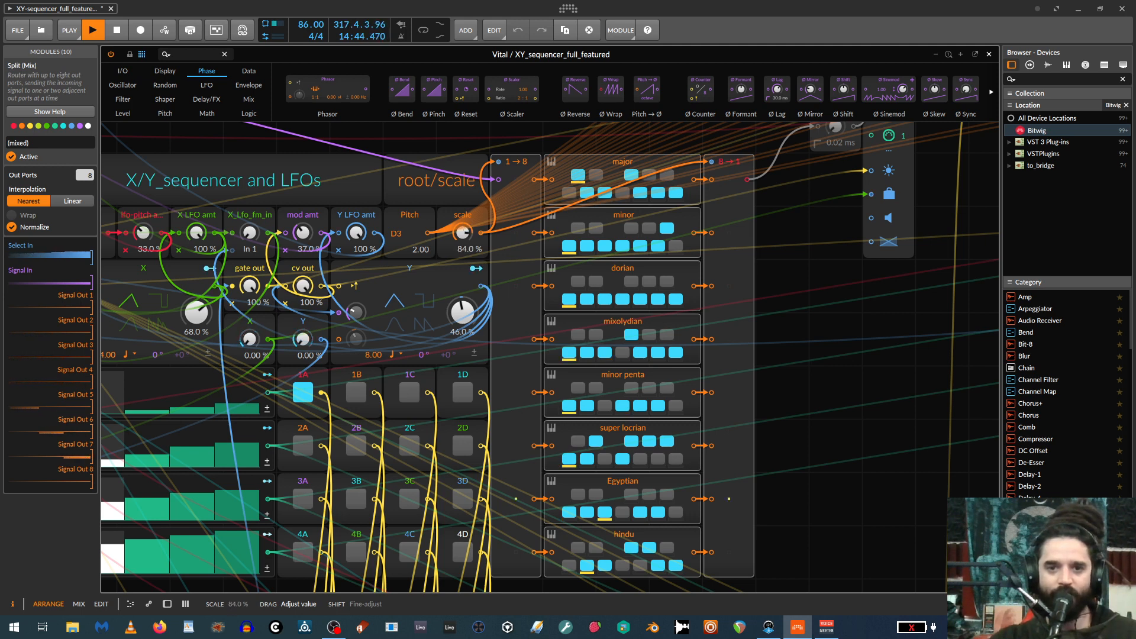
pyautogui.moveTo(403, 238); pyautogui.dragTo(402, 230)
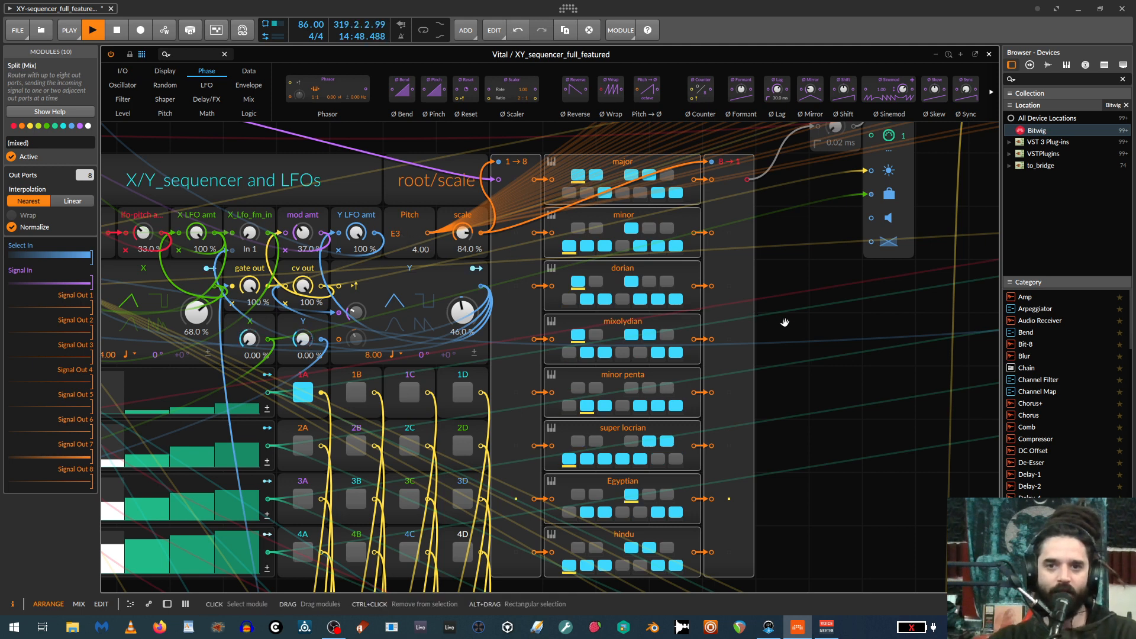
# Lower the X/Y sequencer's mod amt to 24.5%.
pyautogui.moveTo(784, 321); pyautogui.dragTo(1061, 328)
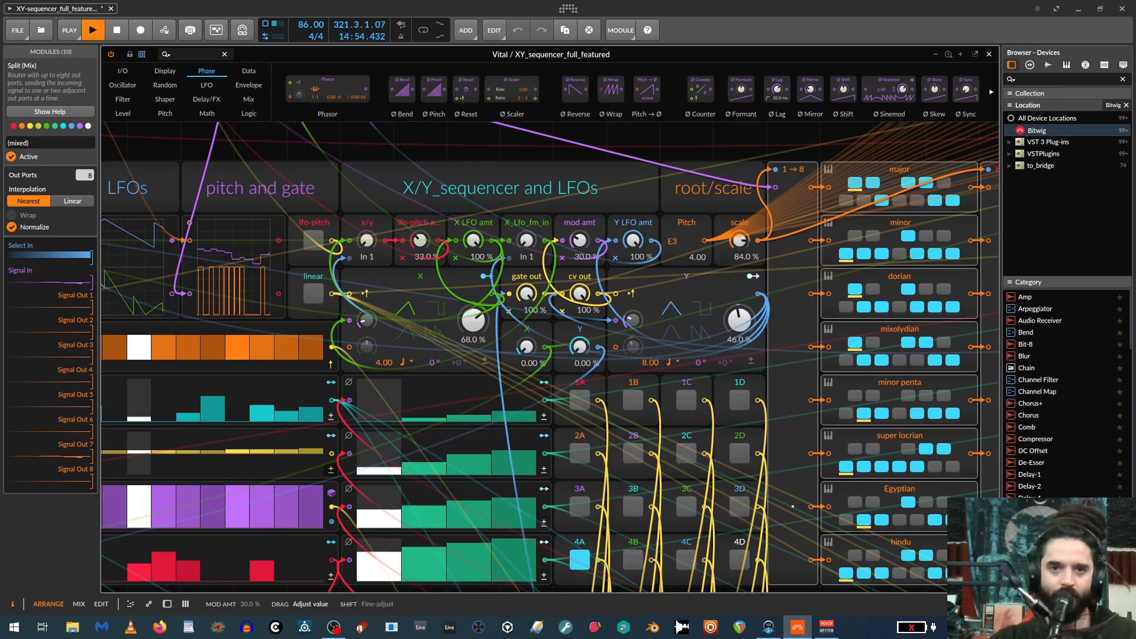
pyautogui.moveTo(581, 244); pyautogui.dragTo(581, 259)
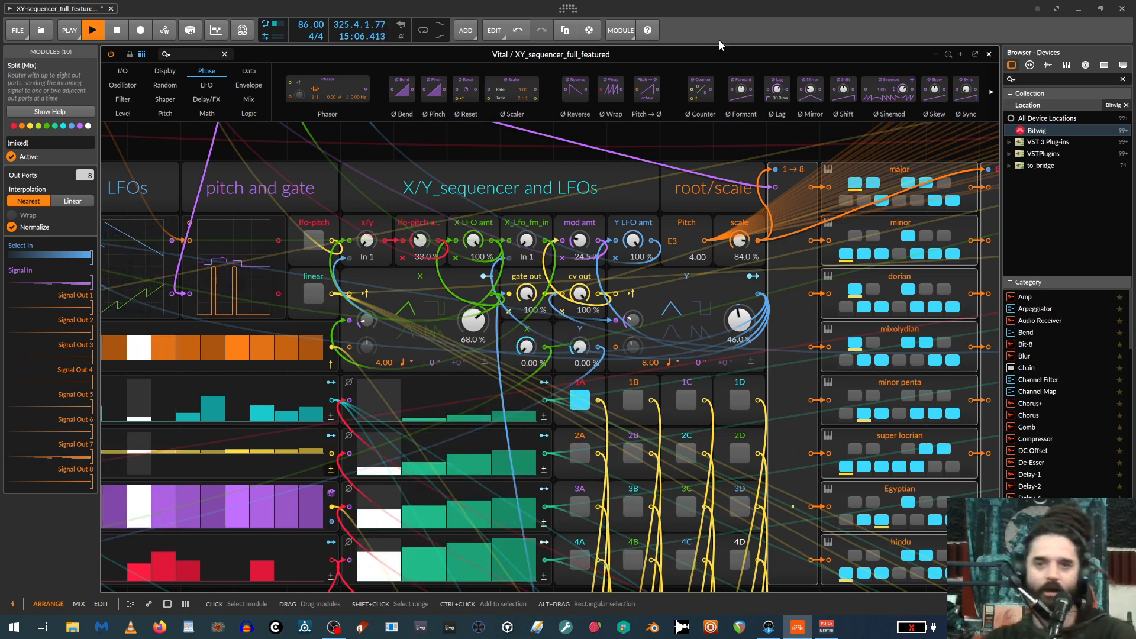
pyautogui.moveTo(833, 146); pyautogui.dragTo(601, 102)
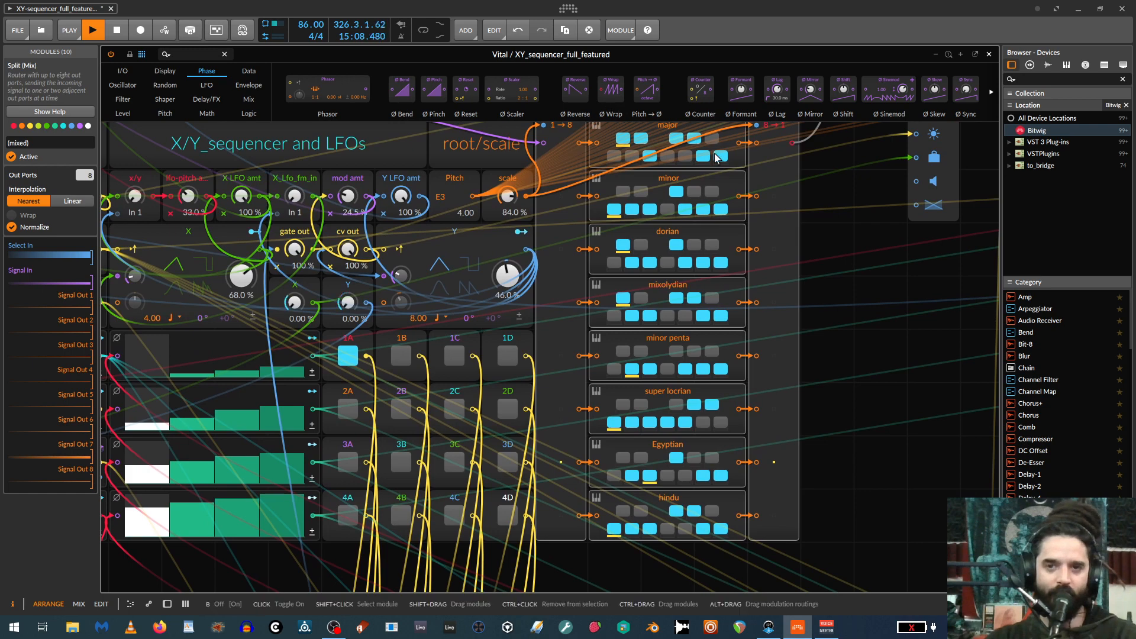
pyautogui.scroll(3, 830, 258)
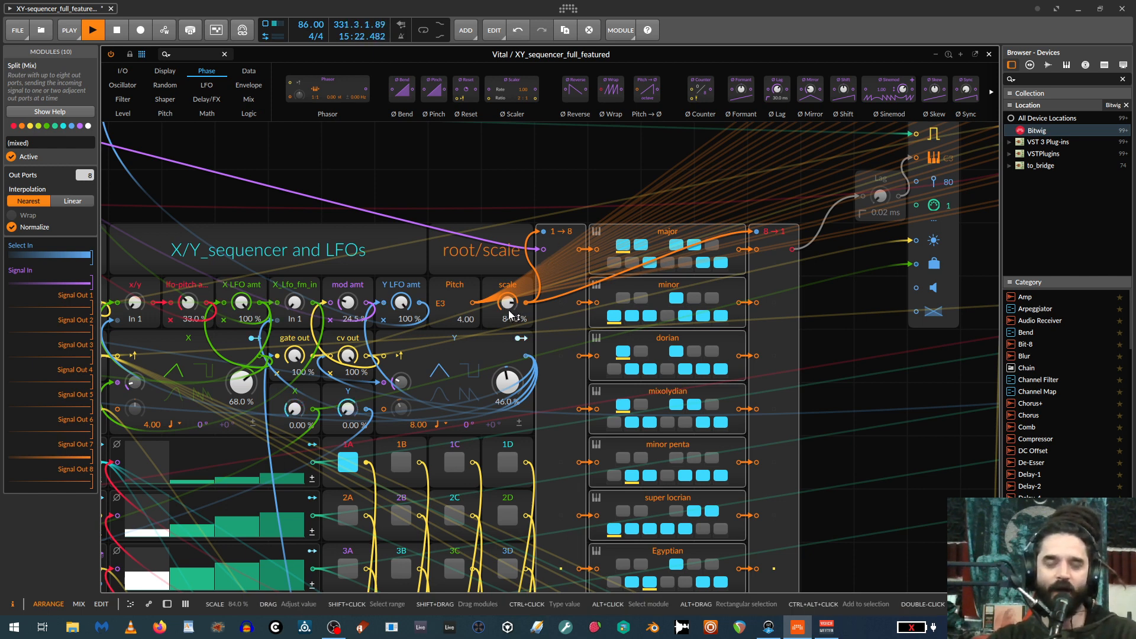
pyautogui.scroll(-2, 712, 315)
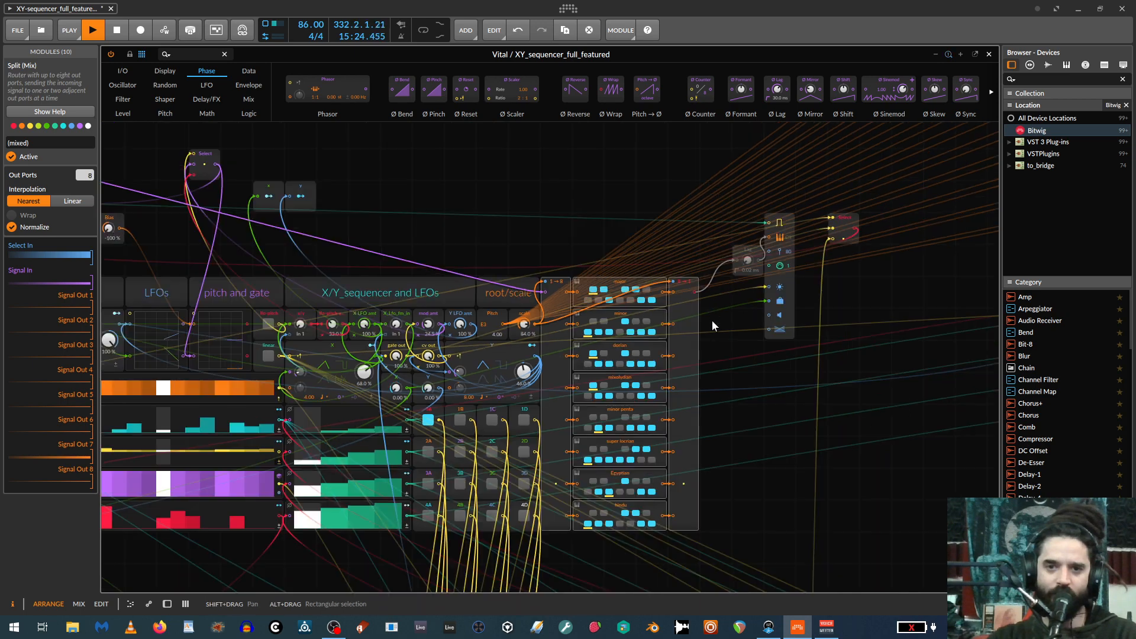
pyautogui.moveTo(723, 377); pyautogui.dragTo(817, 322)
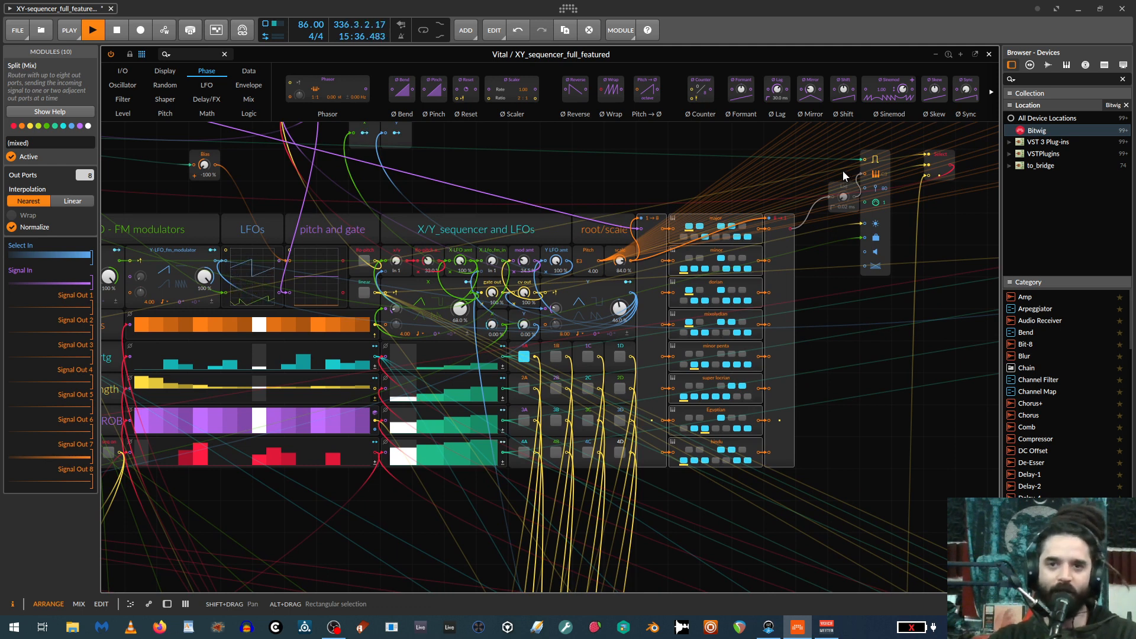
# Close the XY_sequencer_full_featured patch, deactivate the Vital track and add a new instrument track below Audio 2.
pyautogui.click(989, 54)
pyautogui.click(163, 77)
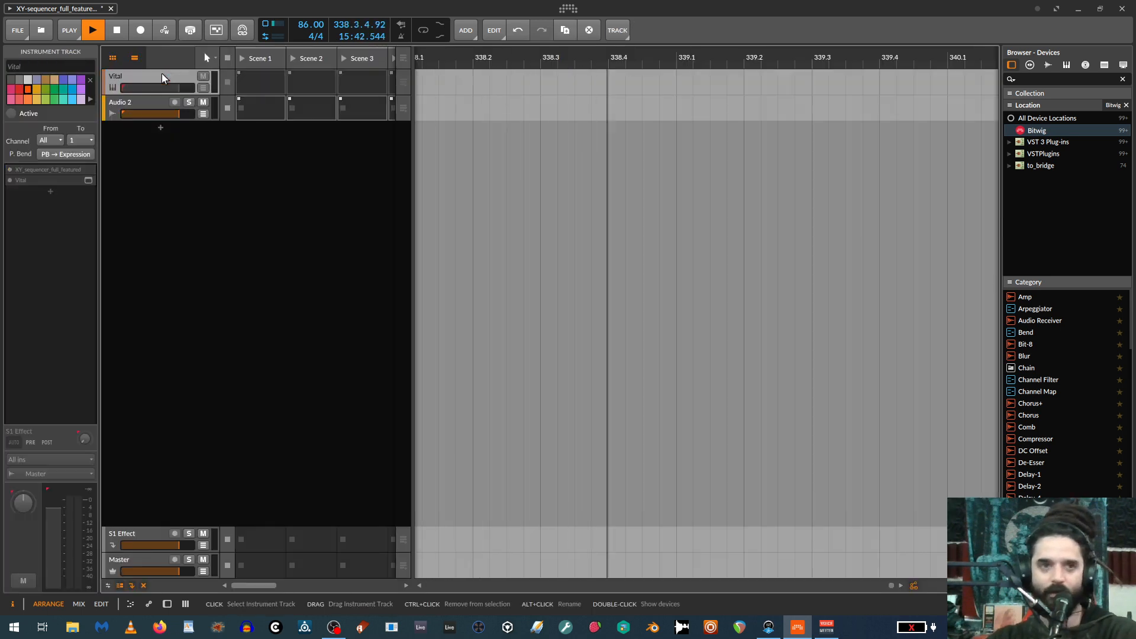
pyautogui.click(144, 103)
pyautogui.hotkey('ctrl', 't')
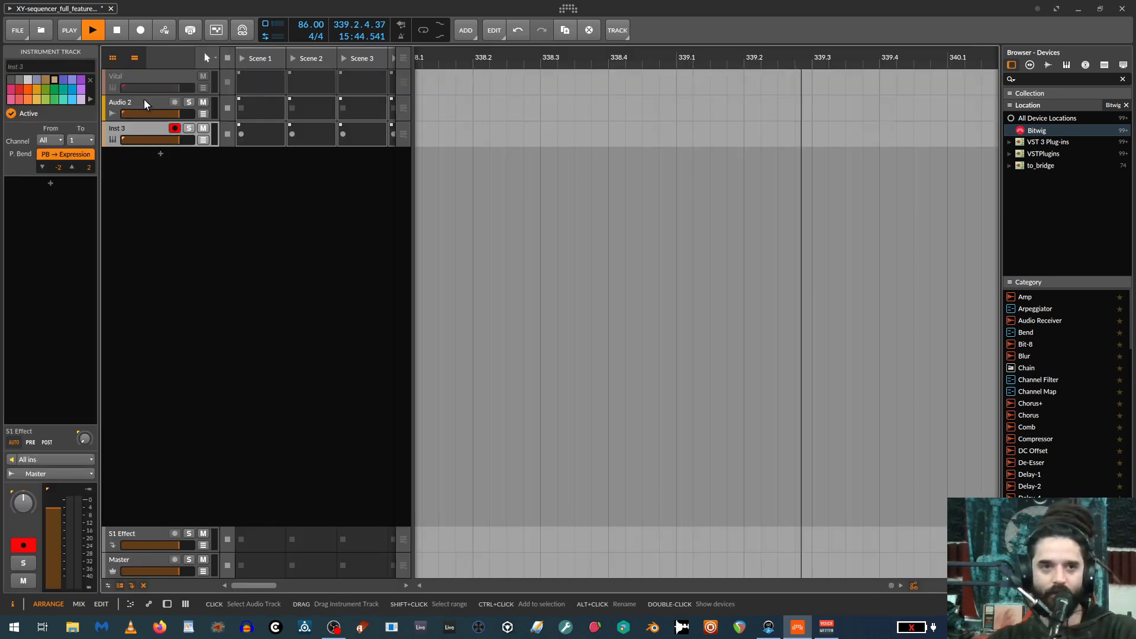
# Insert a Note Grid device on the new instrument track and open its patch for editing.
pyautogui.scroll(-5, 1056, 419)
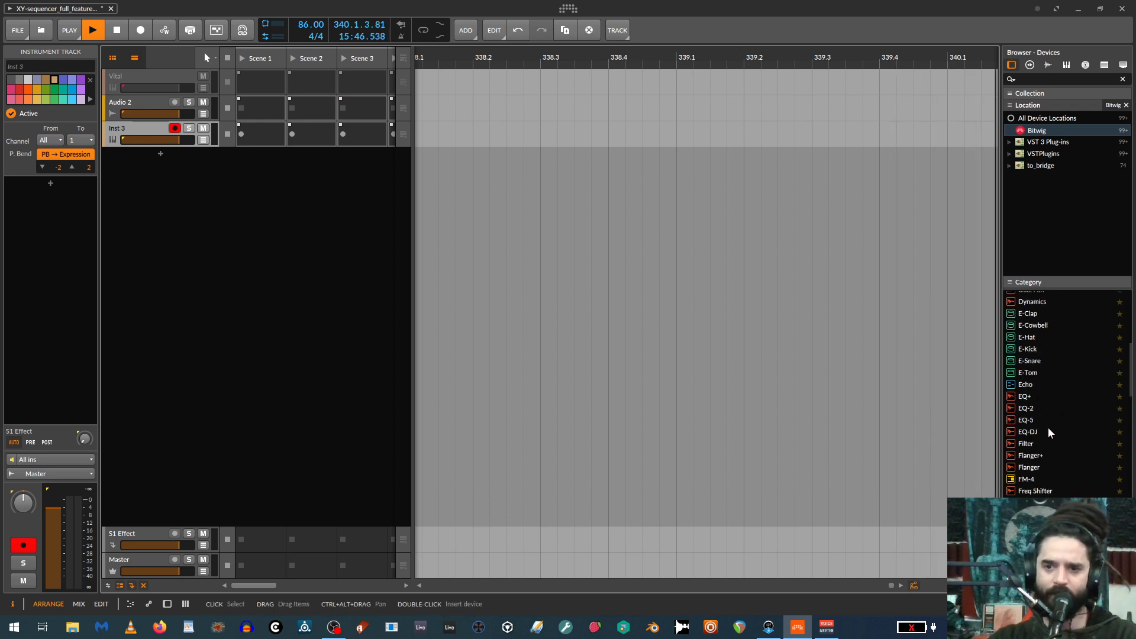
pyautogui.scroll(-5, 1056, 420)
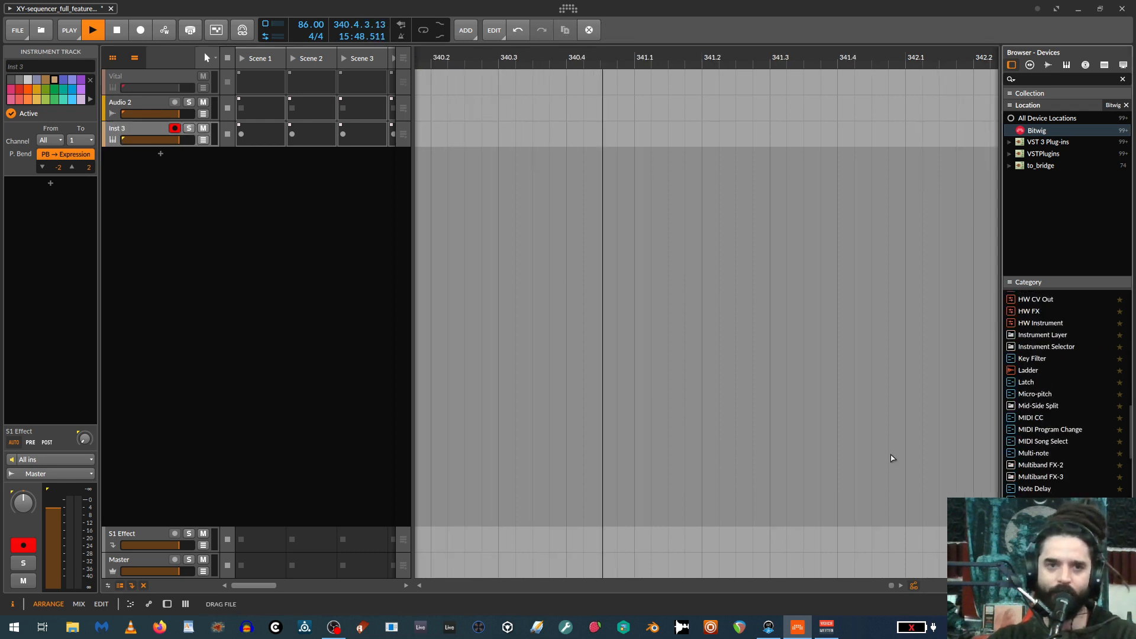
pyautogui.click(486, 137)
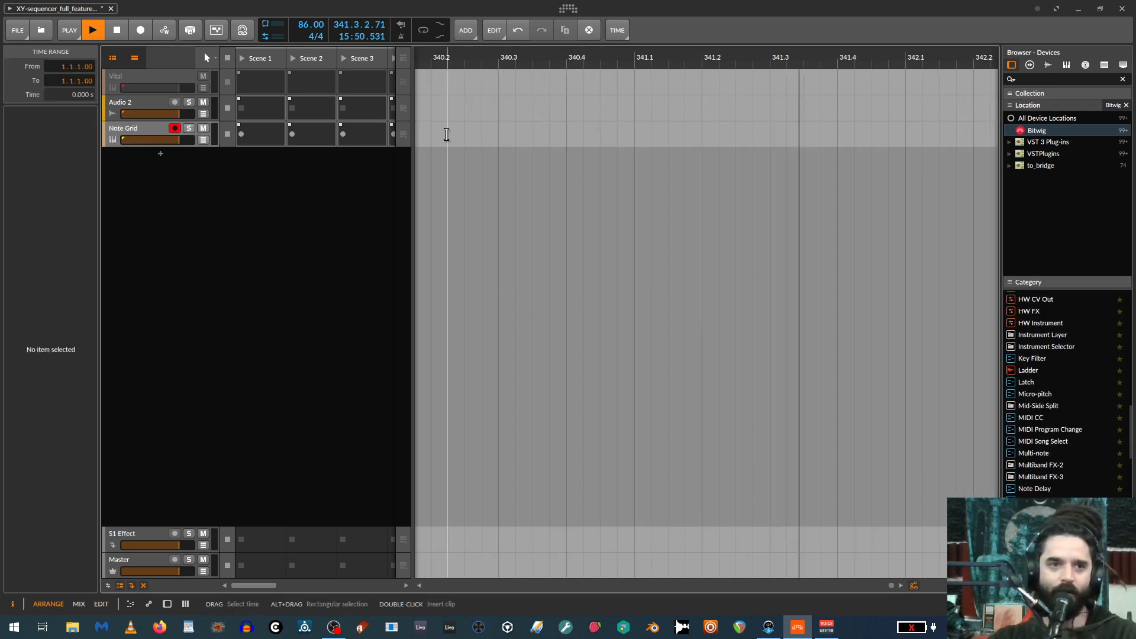
pyautogui.doubleClick(123, 134)
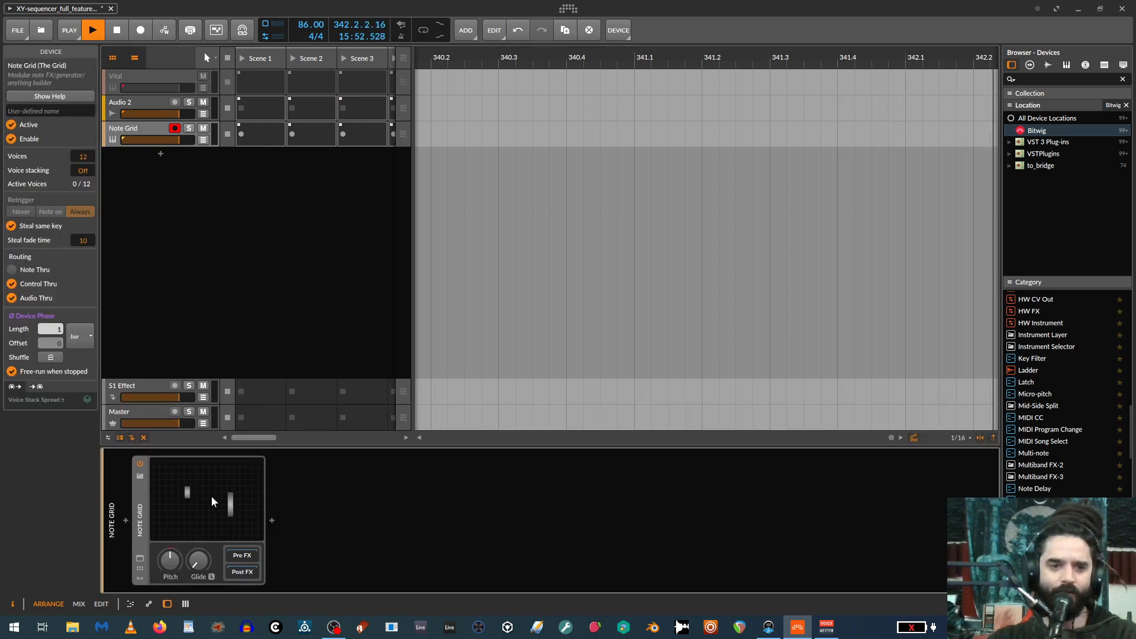
pyautogui.doubleClick(226, 493)
pyautogui.scroll(-3, 488, 325)
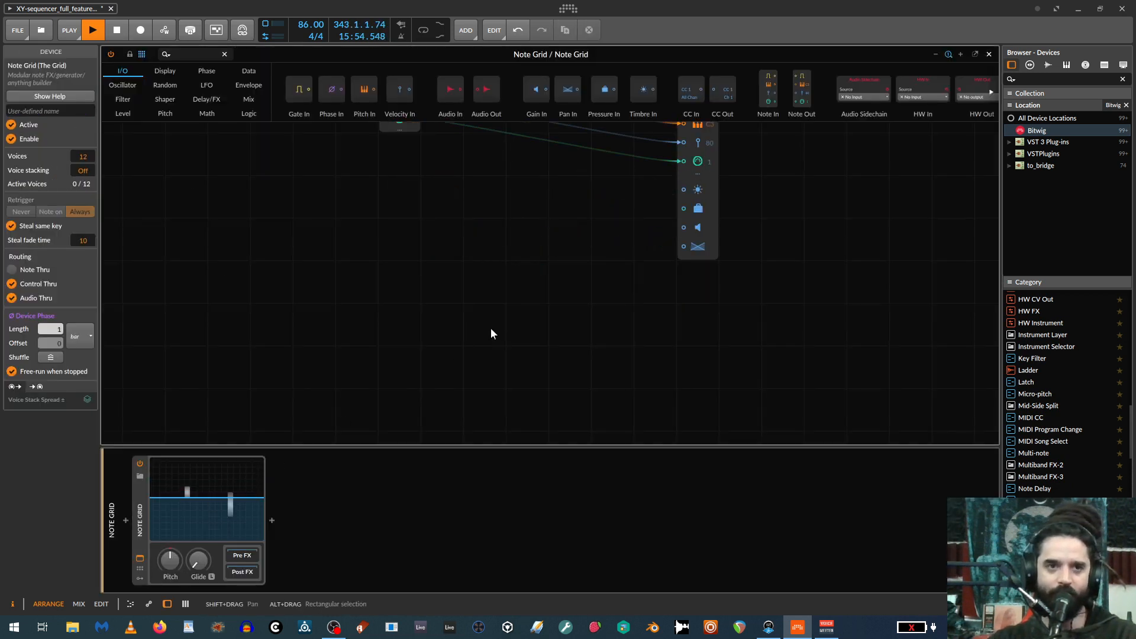
pyautogui.scroll(2, 491, 329)
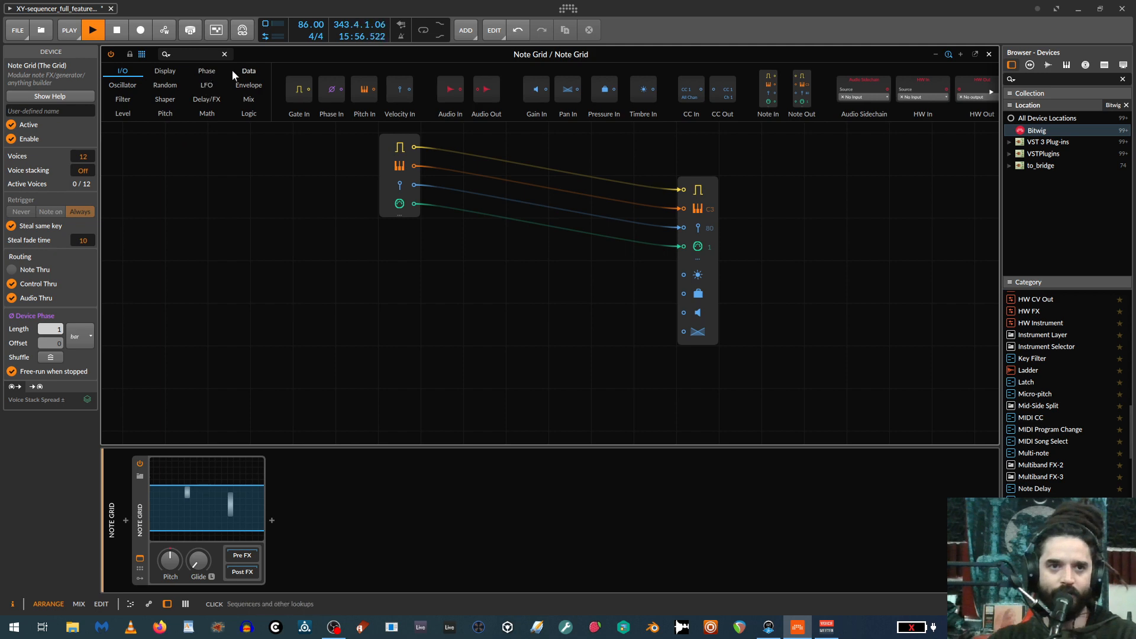
# Add a Pitch module set to C3 in the free area below and to the left of the note input module.
pyautogui.click(167, 113)
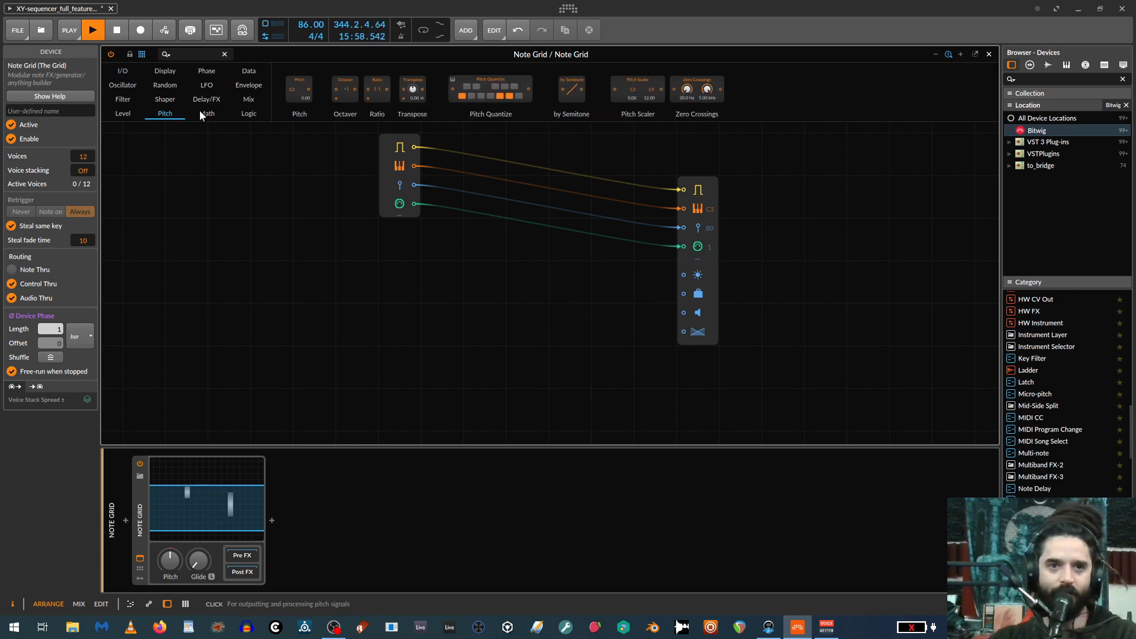
pyautogui.moveTo(299, 89); pyautogui.dragTo(300, 327)
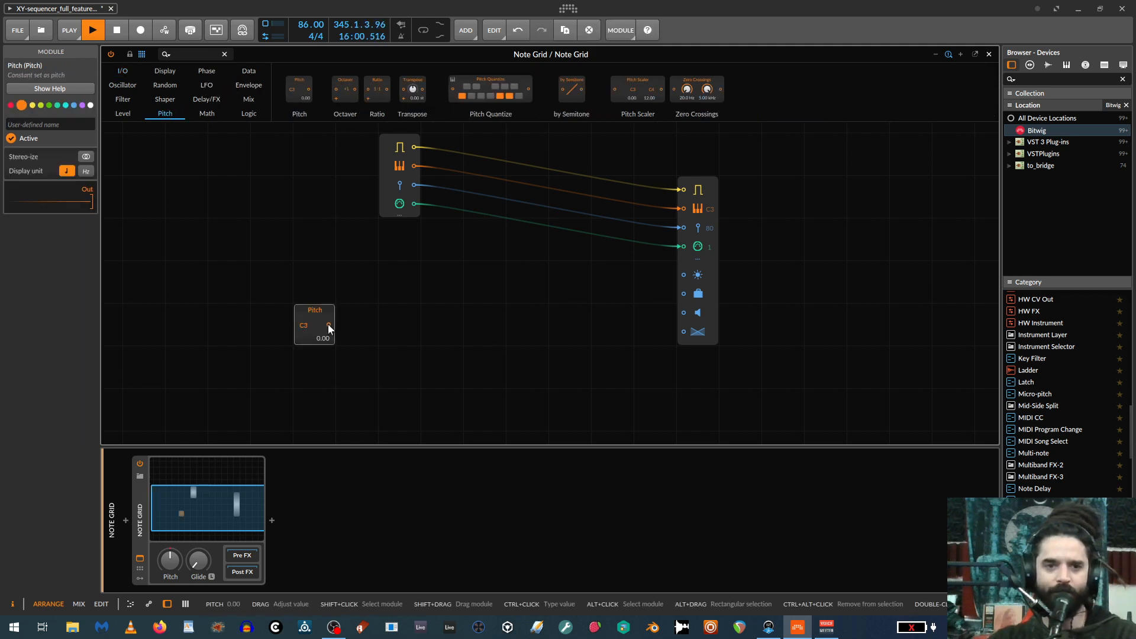
pyautogui.scroll(-2, 329, 306)
pyautogui.scroll(1, 329, 306)
pyautogui.scroll(2, 336, 309)
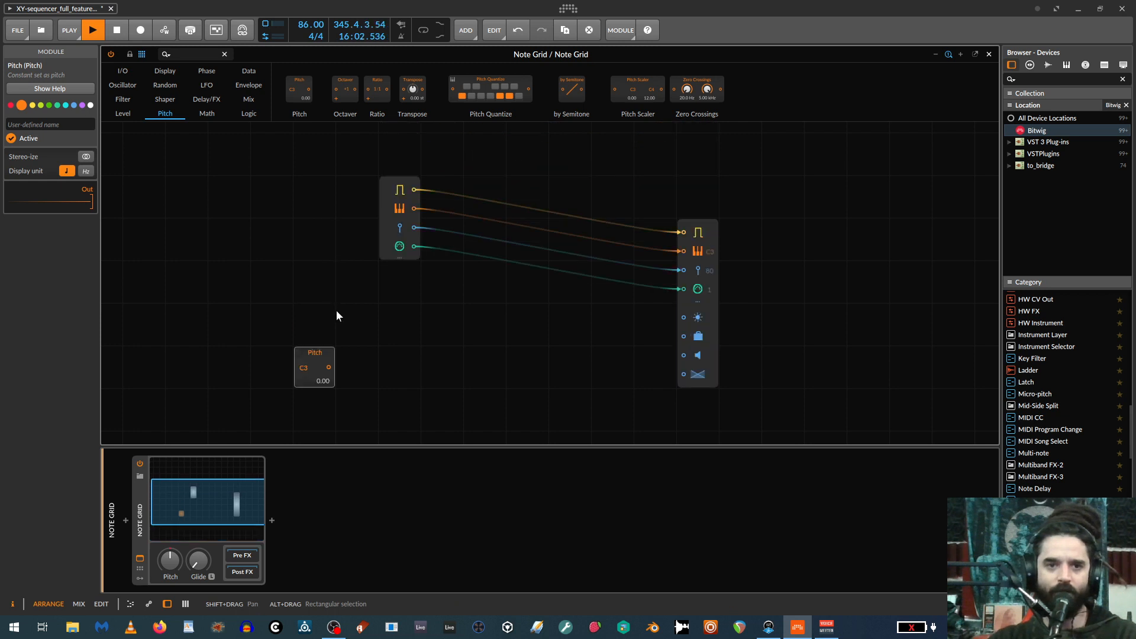
pyautogui.moveTo(318, 358); pyautogui.dragTo(231, 358)
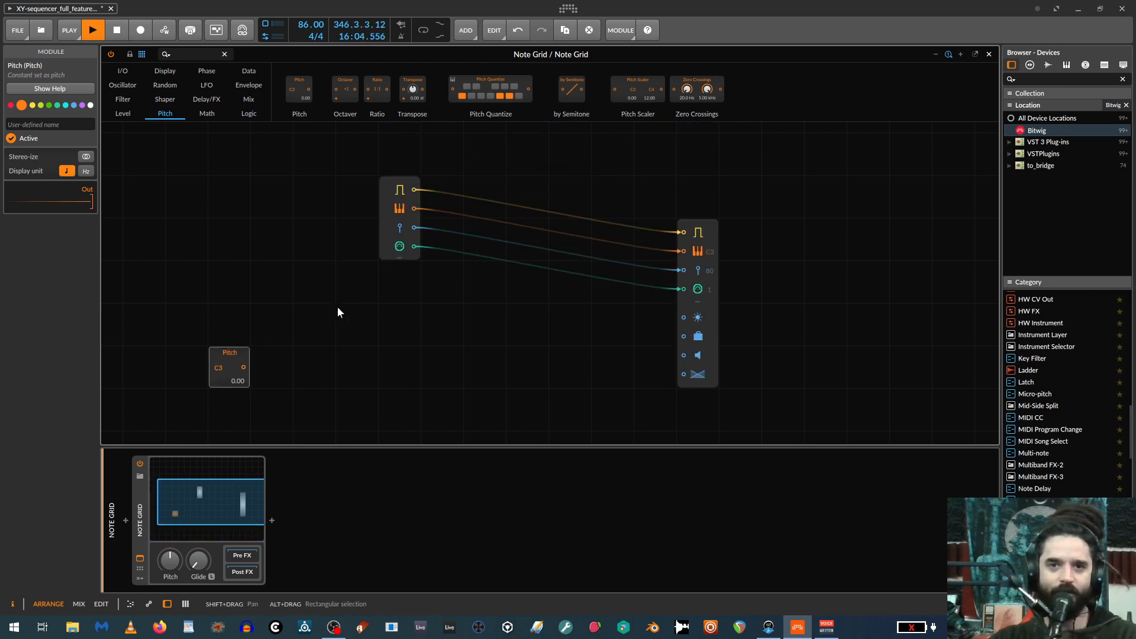
# Move the Note In and Note Out modules together farther right and enlarge the patch area by hiding the device chain.
pyautogui.moveTo(378, 152); pyautogui.dragTo(815, 285)
pyautogui.moveTo(343, 372); pyautogui.dragTo(414, 335)
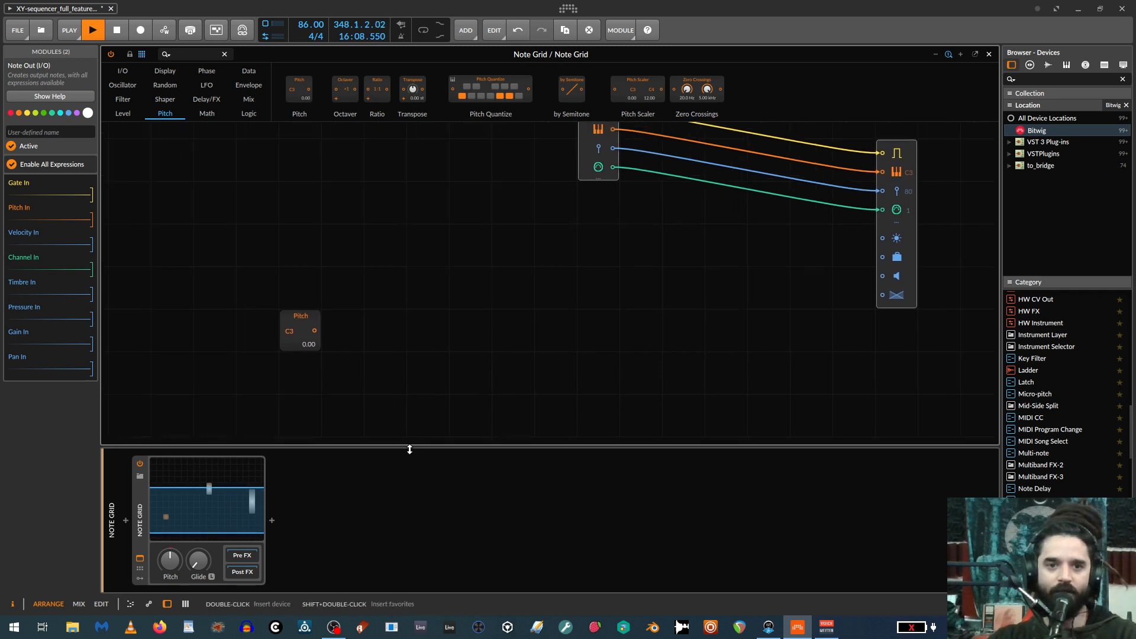
pyautogui.moveTo(410, 447); pyautogui.dragTo(402, 563)
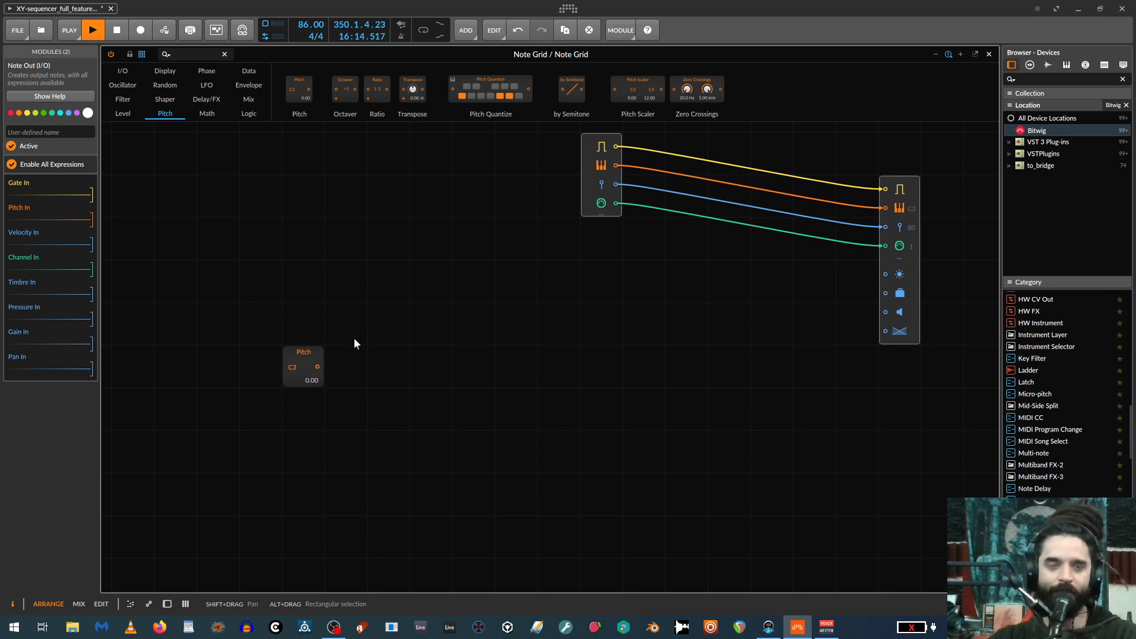
# Add an equals (=) logic comparator above and to the right of the Pitch module.
pyautogui.click(249, 114)
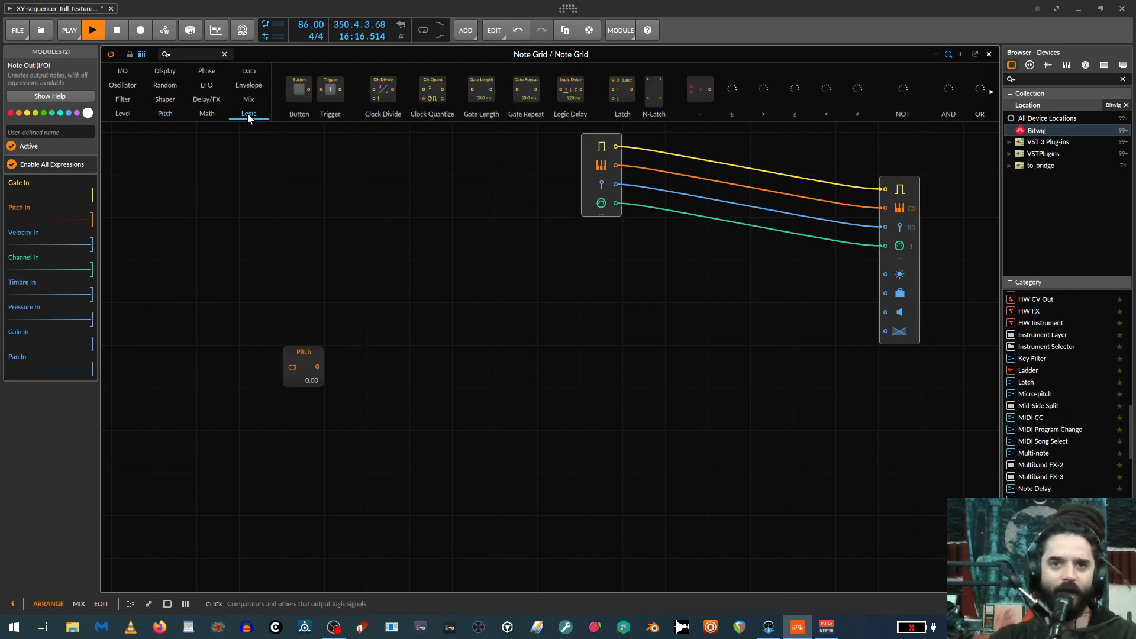
pyautogui.moveTo(698, 90); pyautogui.dragTo(434, 358)
pyautogui.moveTo(303, 367); pyautogui.dragTo(406, 298)
# Duplicate the Pitch module into a vertical column and set the copies to successive semitones from C3 through F#3.
pyautogui.moveTo(385, 362); pyautogui.dragTo(426, 411)
pyautogui.moveTo(424, 444); pyautogui.dragTo(427, 448)
pyautogui.moveTo(427, 456); pyautogui.dragTo(426, 535)
pyautogui.scroll(-3, 502, 502)
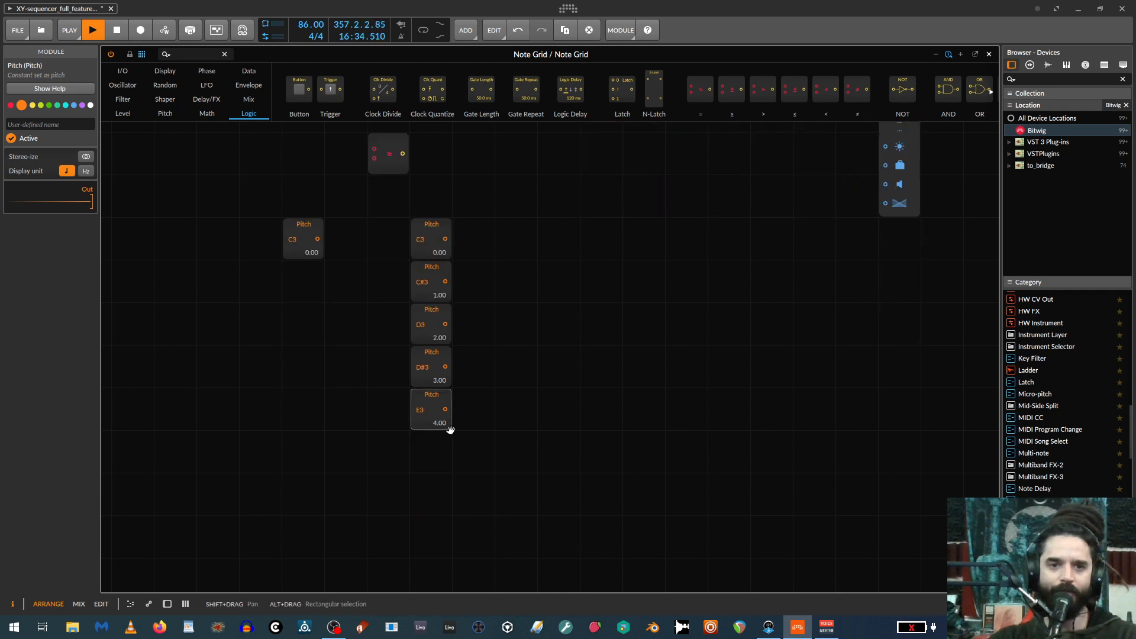
pyautogui.moveTo(430, 398); pyautogui.dragTo(426, 440)
pyautogui.moveTo(428, 460); pyautogui.dragTo(432, 523)
pyautogui.scroll(-2, 467, 524)
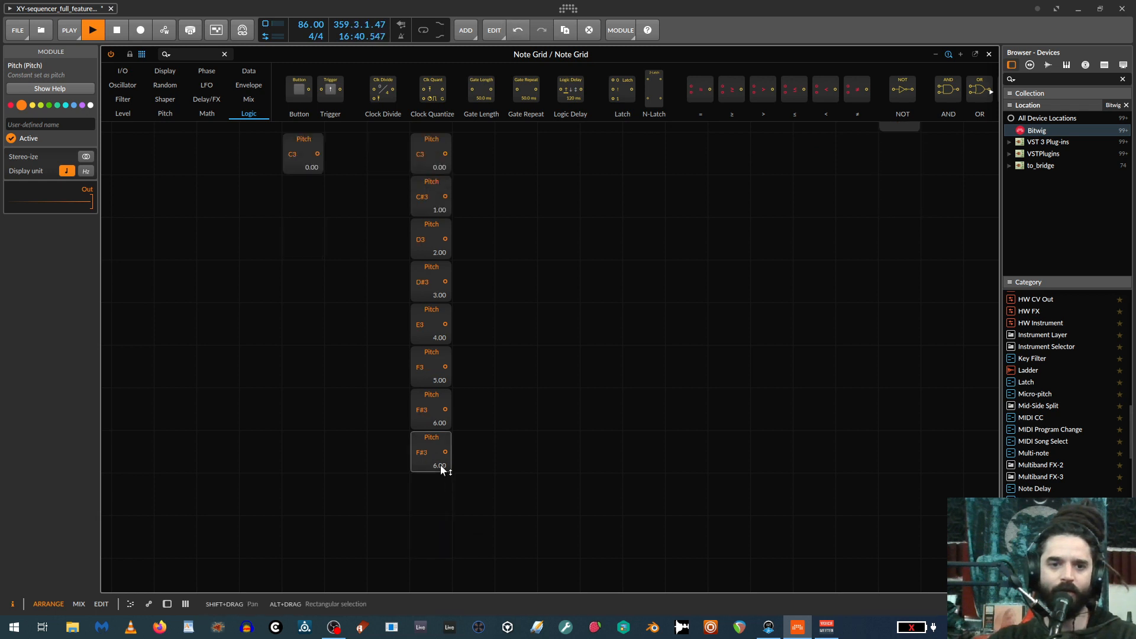
# Extend the Pitch column with further copies set to G3, G#3, A3, A#3 and B3.
pyautogui.moveTo(440, 469); pyautogui.dragTo(429, 531)
pyautogui.scroll(-1, 457, 531)
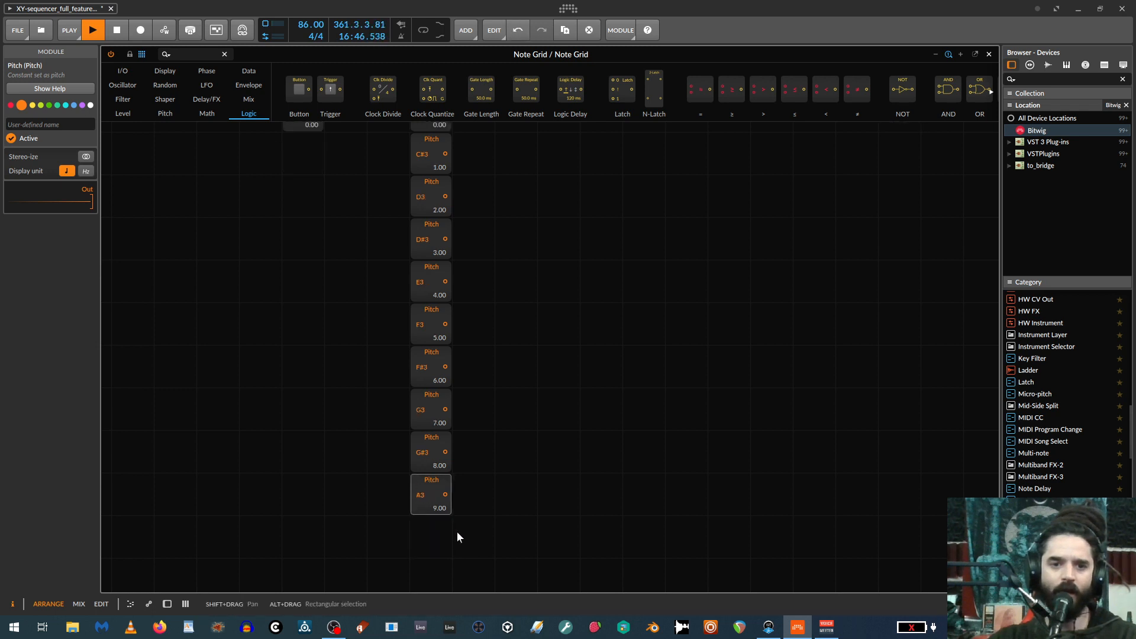
pyautogui.moveTo(427, 481); pyautogui.dragTo(425, 535)
pyautogui.scroll(-1, 445, 524)
pyautogui.moveTo(438, 485); pyautogui.dragTo(436, 546)
pyautogui.scroll(-2, 492, 500)
pyautogui.scroll(-1, 495, 496)
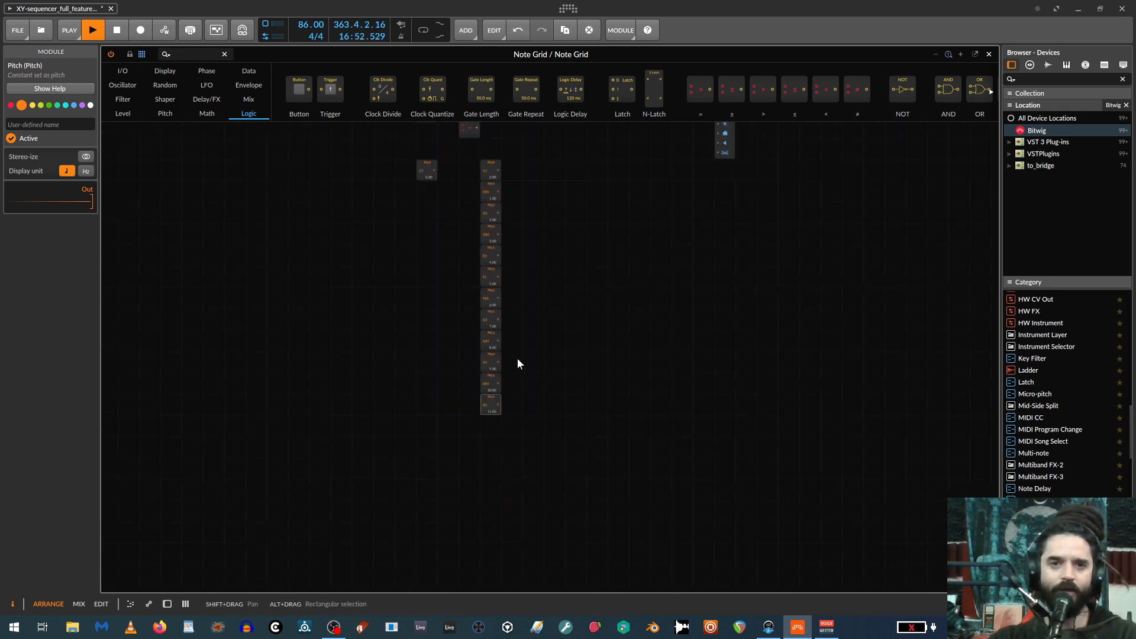
# Place the equals comparator beside the column's C3 module, move the separate Pitch module above the column and colour it purple.
pyautogui.scroll(2, 521, 359)
pyautogui.moveTo(472, 177); pyautogui.dragTo(536, 208)
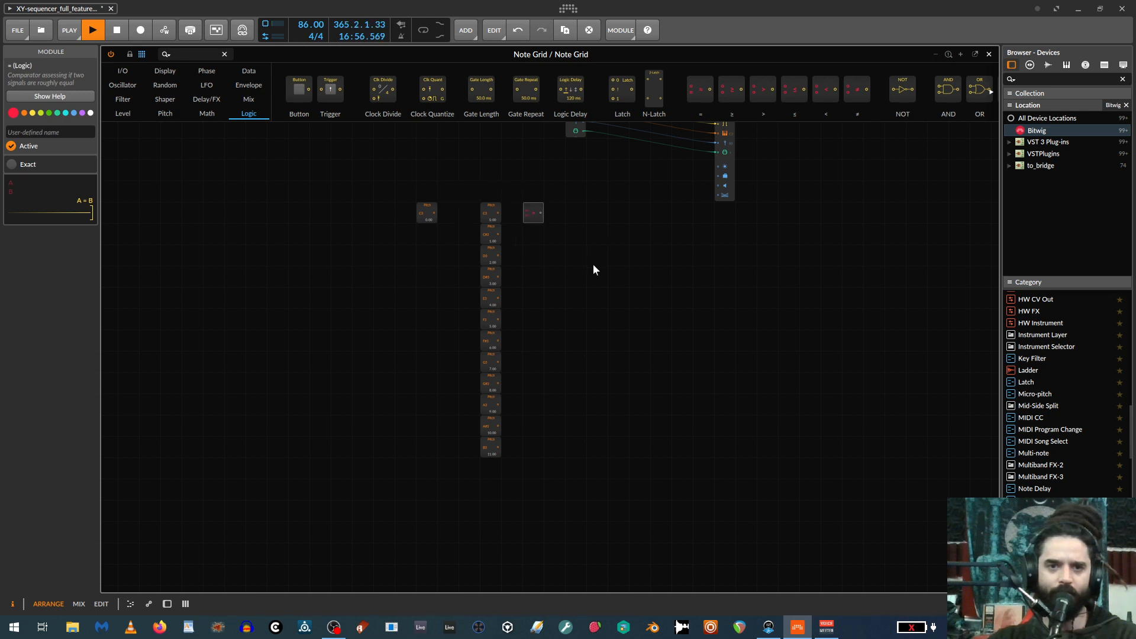
pyautogui.moveTo(426, 212); pyautogui.dragTo(495, 168)
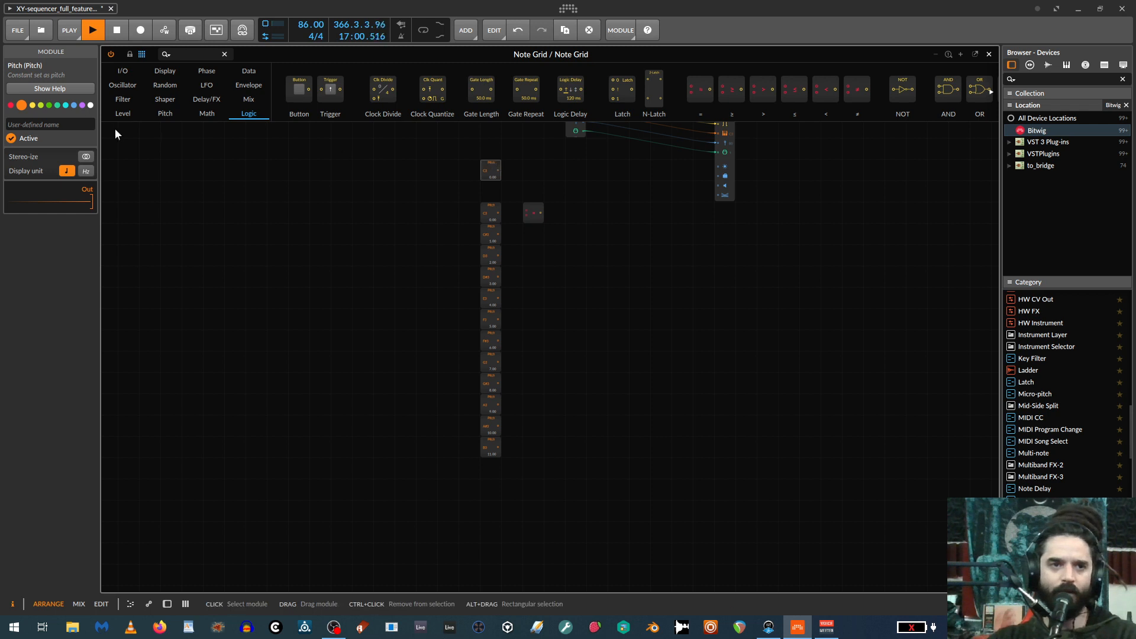
pyautogui.scroll(3, 574, 375)
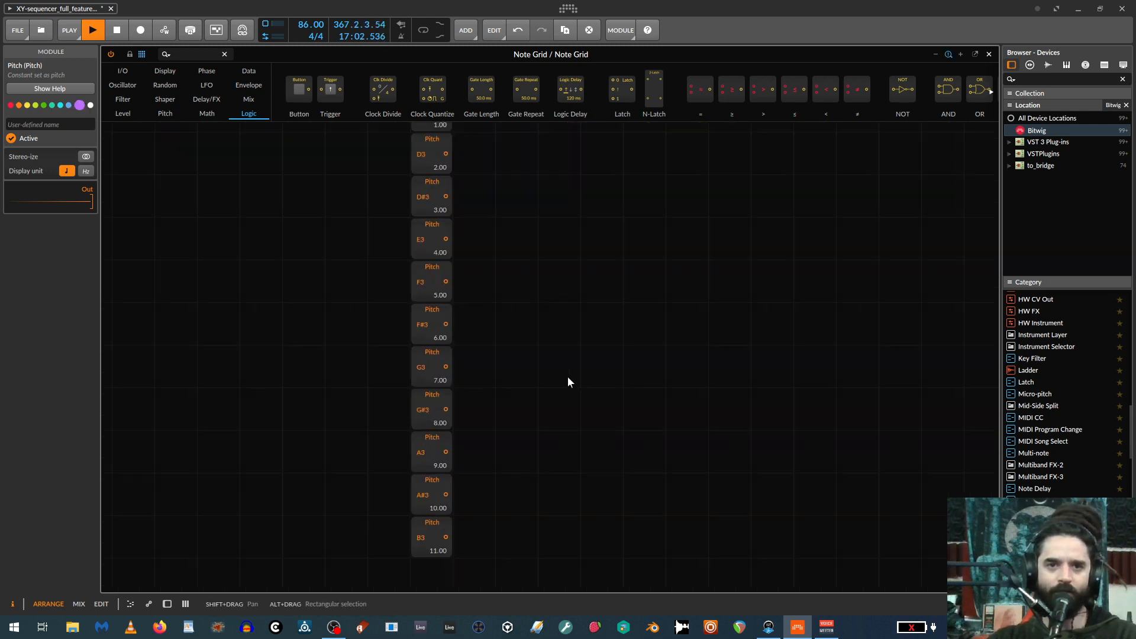
pyautogui.scroll(-5, 566, 381)
pyautogui.moveTo(552, 241); pyautogui.dragTo(566, 291)
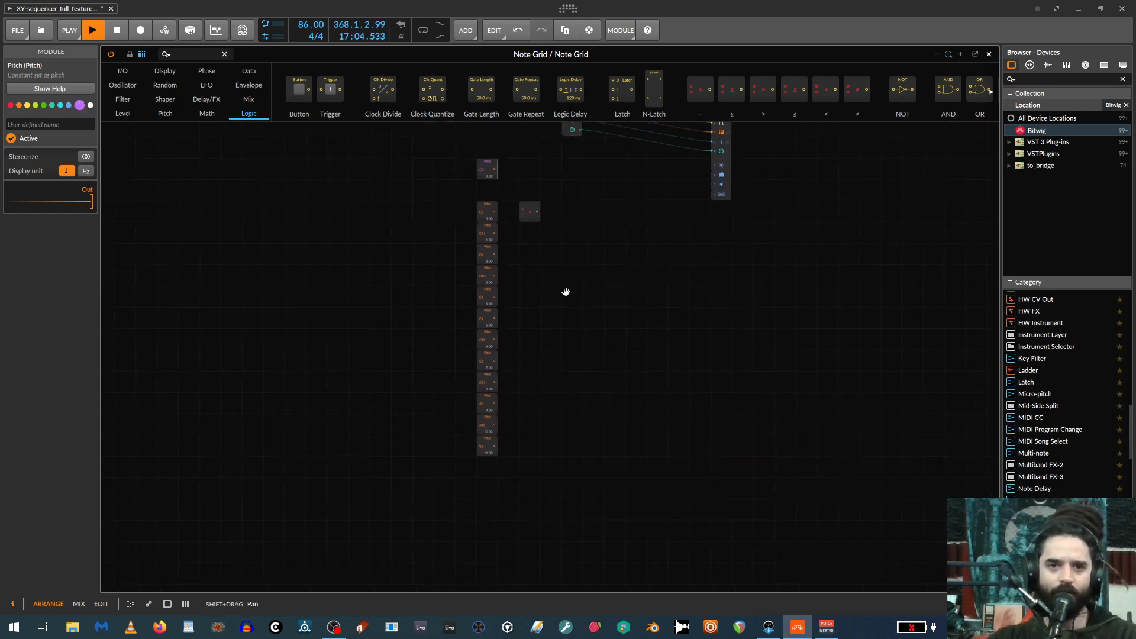
# Duplicate the equals comparator downward so each of the twelve Pitch modules in the column has one beside it.
pyautogui.scroll(2, 591, 299)
pyautogui.moveTo(527, 163); pyautogui.dragTo(520, 194)
pyautogui.moveTo(512, 145); pyautogui.dragTo(522, 211)
pyautogui.moveTo(525, 173); pyautogui.dragTo(524, 233)
pyautogui.moveTo(516, 144); pyautogui.dragTo(531, 284)
pyautogui.moveTo(509, 168); pyautogui.dragTo(529, 311)
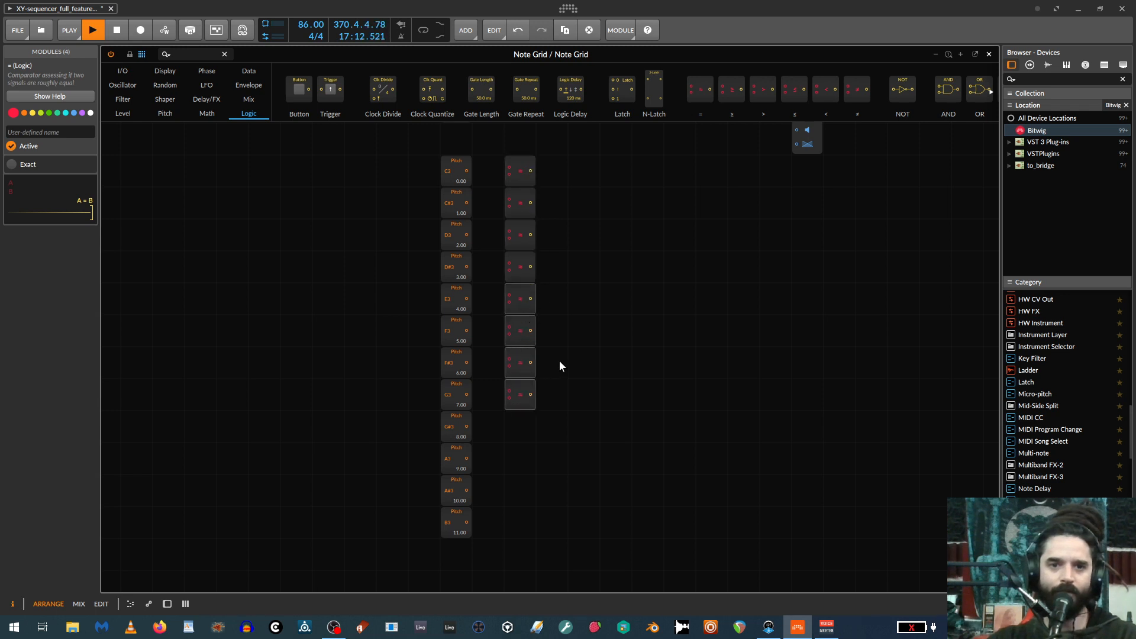
pyautogui.moveTo(559, 360); pyautogui.dragTo(524, 396)
pyautogui.moveTo(548, 296); pyautogui.dragTo(524, 385)
pyautogui.moveTo(517, 310); pyautogui.dragTo(509, 420)
# Move the purple Pitch module left of the column and wire it and the column's C3 module into the first comparator's two inputs.
pyautogui.scroll(3, 539, 331)
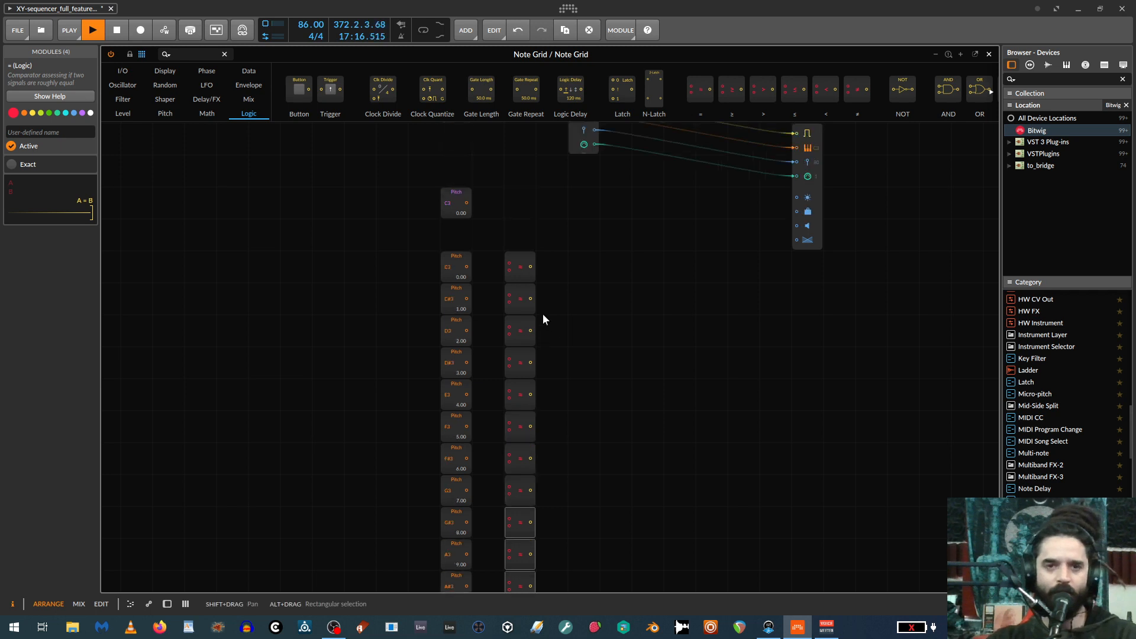
pyautogui.click(515, 212)
pyautogui.scroll(2, 561, 313)
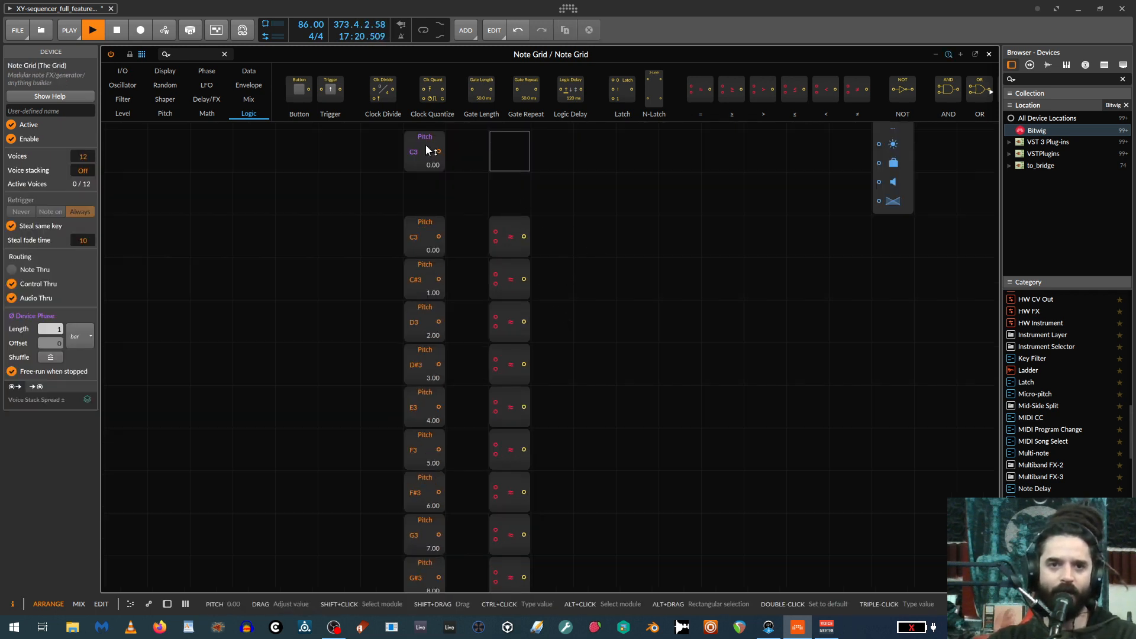
pyautogui.moveTo(438, 156); pyautogui.dragTo(496, 244)
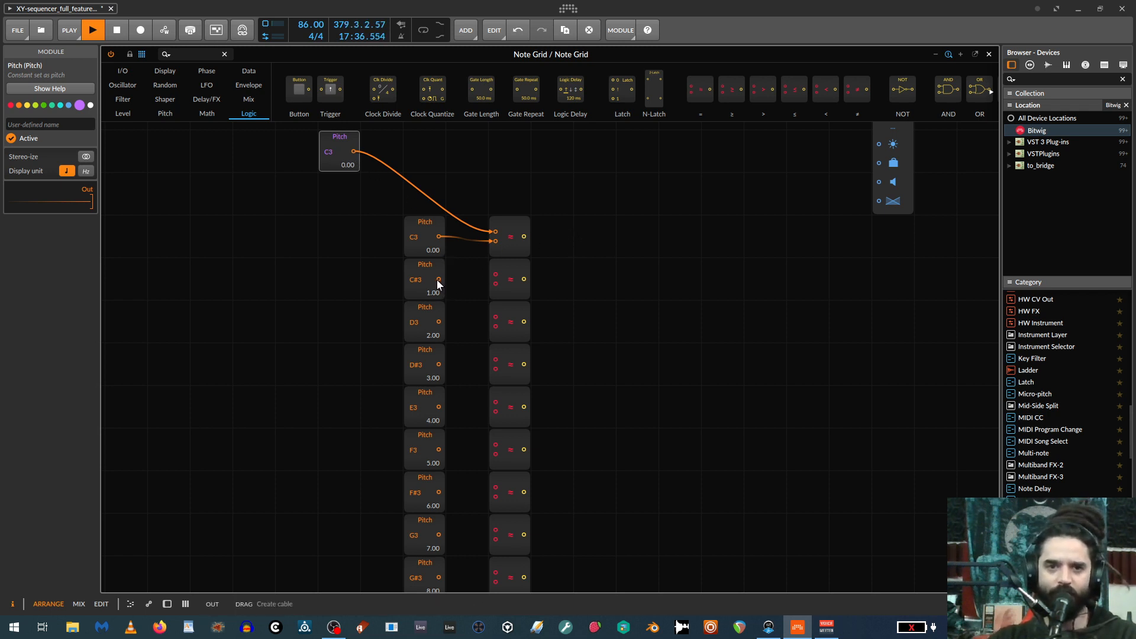
# Wire the C#3, D3, D#3, E3 and F3 modules and the purple Pitch module into their matching comparators.
pyautogui.moveTo(439, 279); pyautogui.dragTo(495, 326)
pyautogui.moveTo(355, 151); pyautogui.dragTo(495, 368)
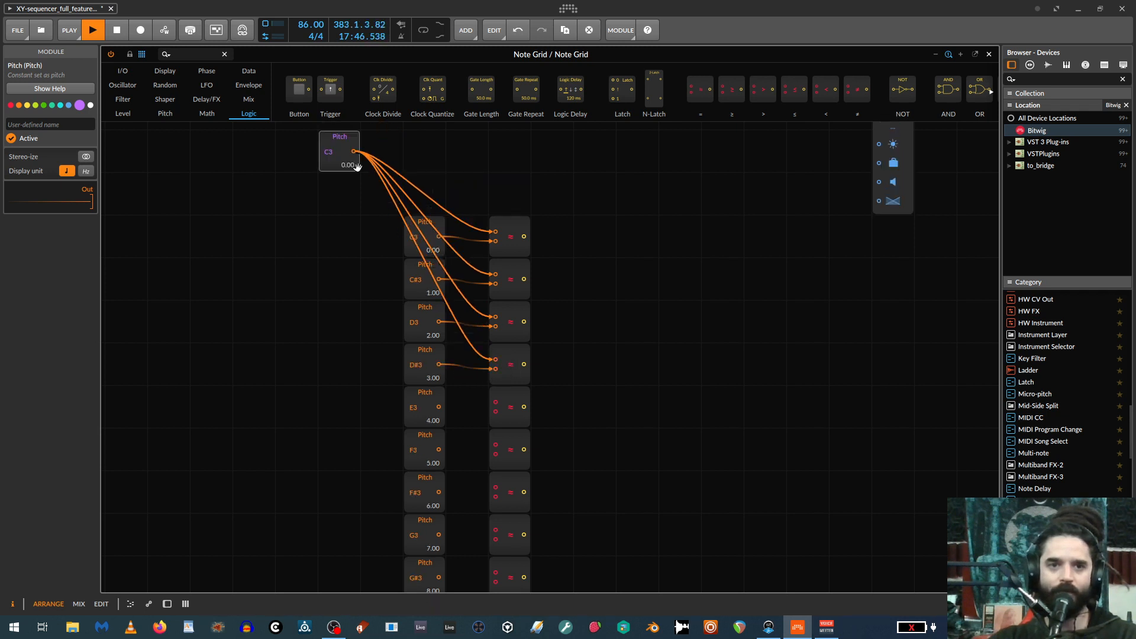
pyautogui.moveTo(354, 151); pyautogui.dragTo(495, 411)
pyautogui.moveTo(355, 151); pyautogui.dragTo(495, 454)
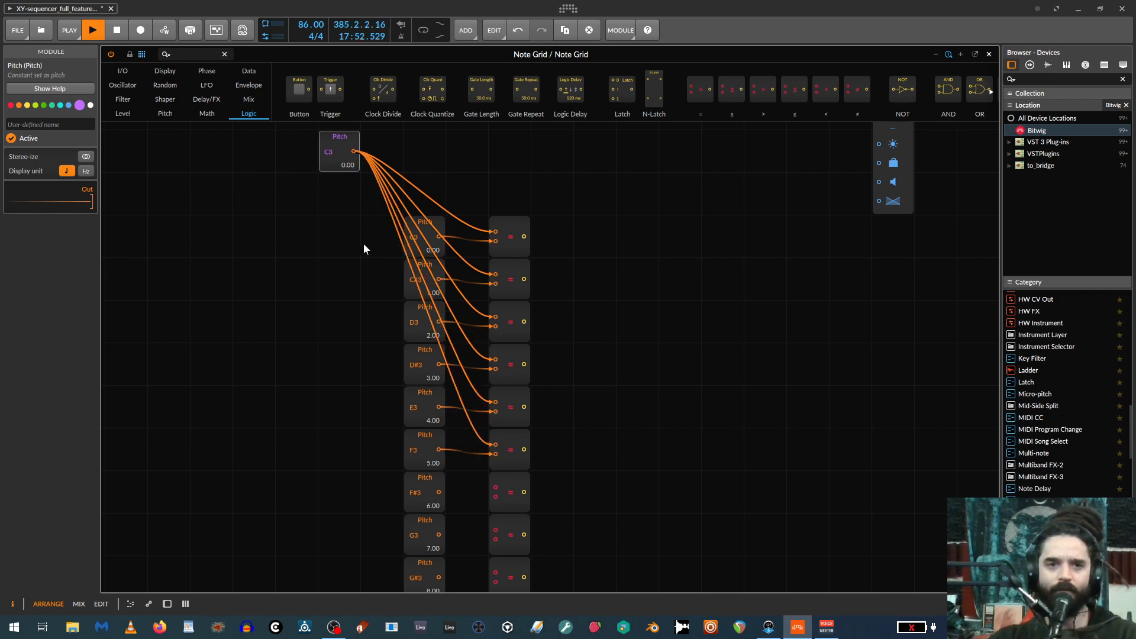
# Move the purple Pitch module down beside E3, then wire it and the F#3 and G3 modules into their matching comparators.
pyautogui.moveTo(330, 149); pyautogui.dragTo(330, 405)
pyautogui.scroll(-3, 584, 429)
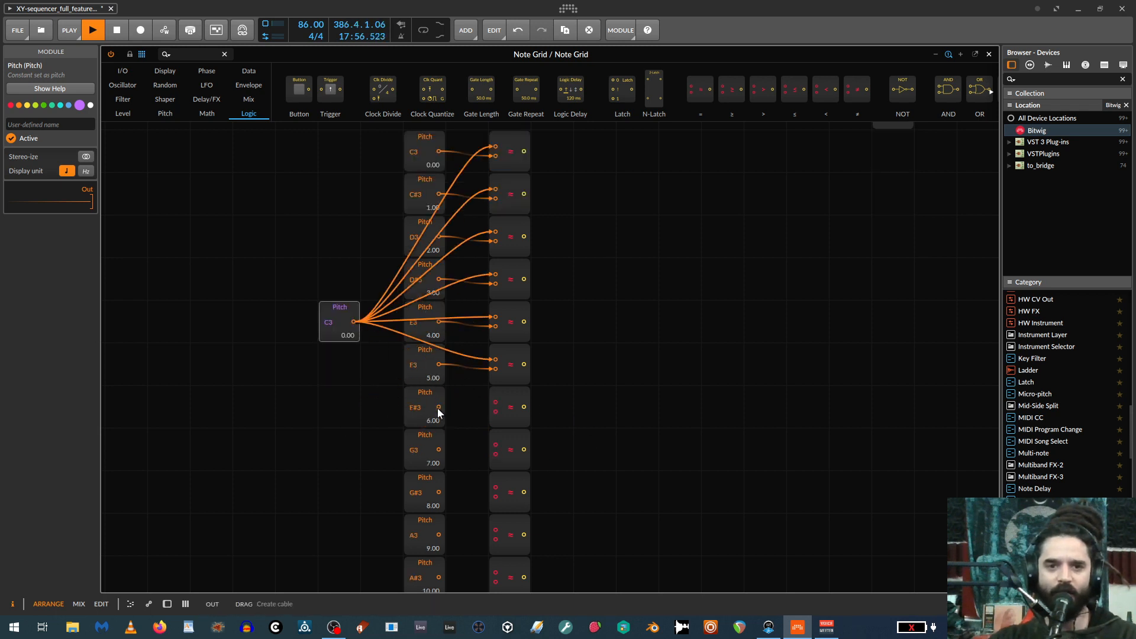
pyautogui.moveTo(438, 407); pyautogui.dragTo(496, 454)
pyautogui.scroll(-3, 496, 455)
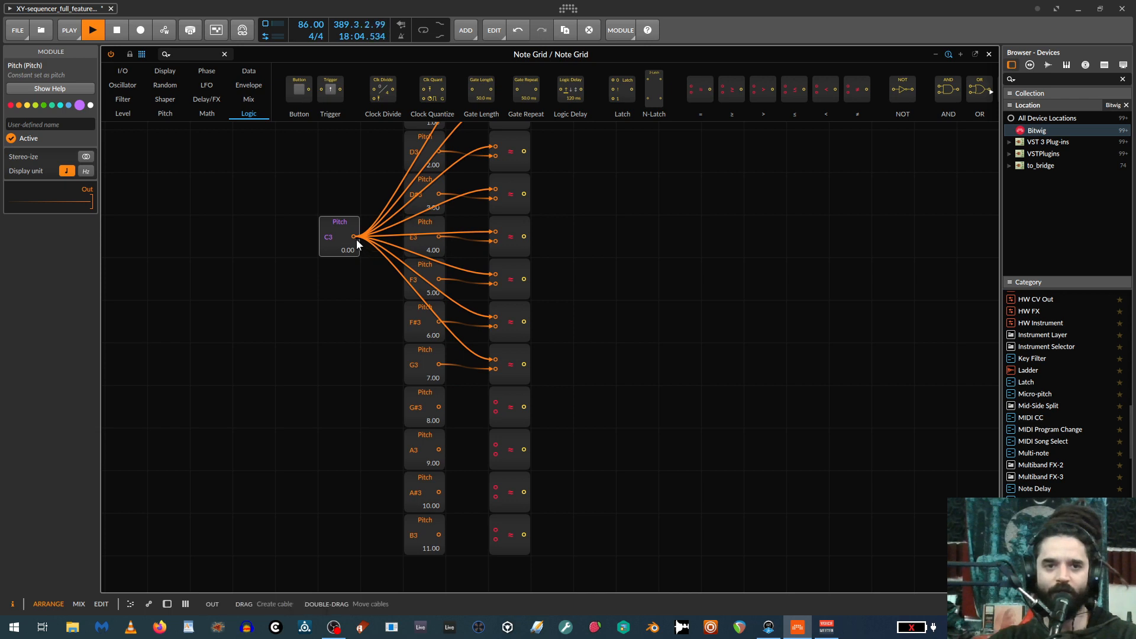
# Wire the G#3, A3, A#3 and B3 modules and the purple Pitch module into their matching comparators.
pyautogui.moveTo(355, 236); pyautogui.dragTo(496, 411)
pyautogui.moveTo(355, 237); pyautogui.dragTo(497, 496)
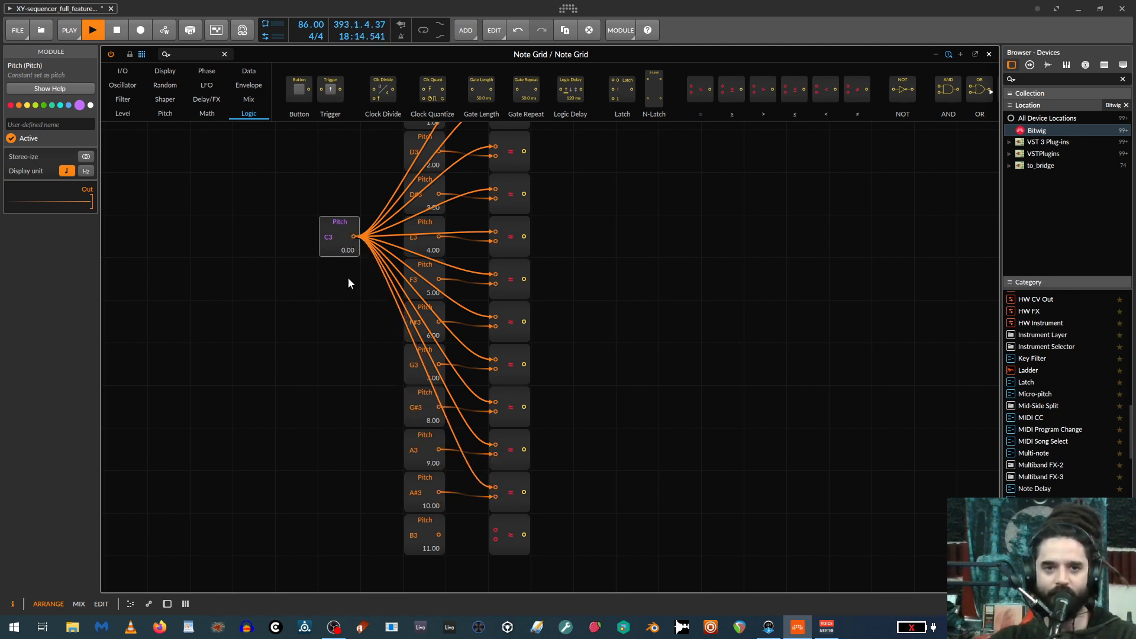
pyautogui.moveTo(354, 237); pyautogui.dragTo(495, 530)
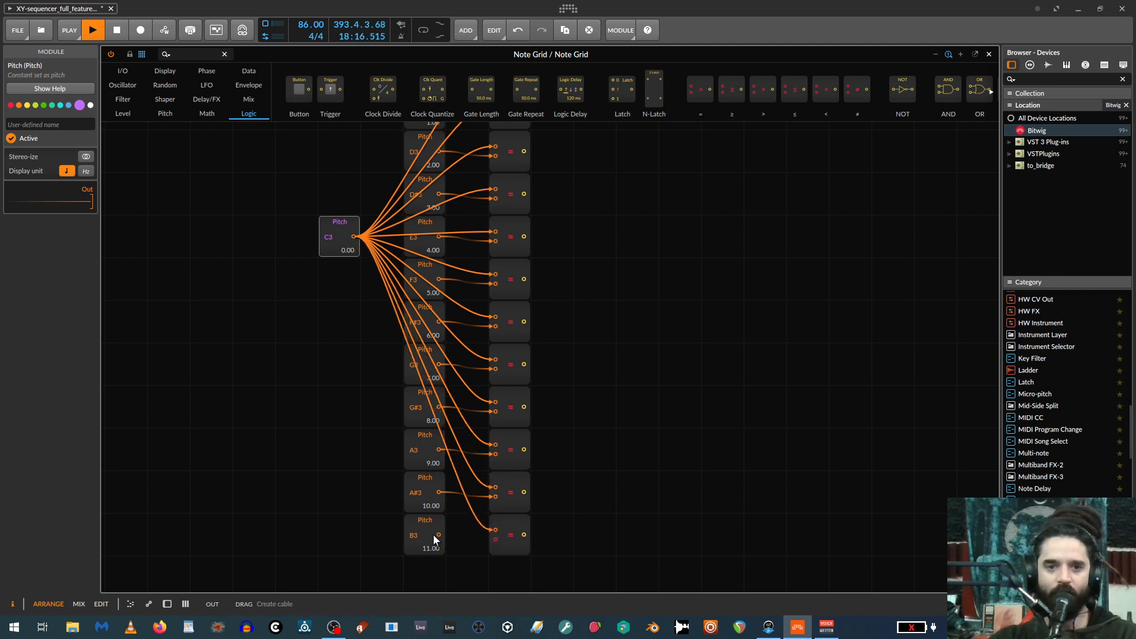
pyautogui.moveTo(426, 536); pyautogui.dragTo(496, 539)
pyautogui.hotkey('ctrl', 'z')
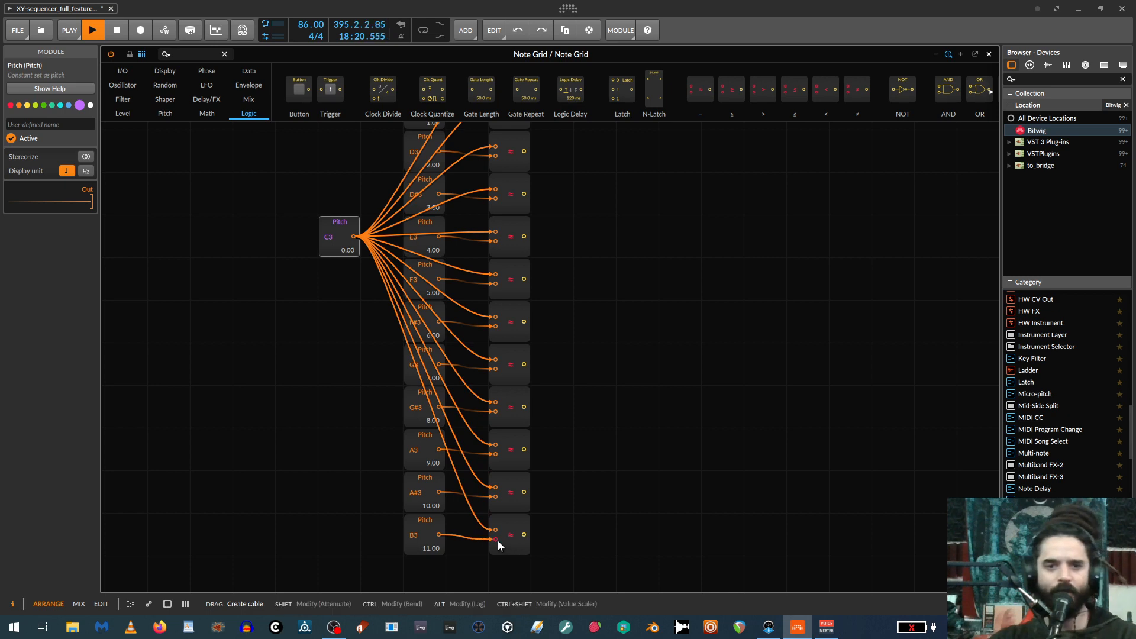
# Place a Select module beside the first comparator and feed a Constant of 1.00 into its second signal input.
pyautogui.scroll(5, 575, 492)
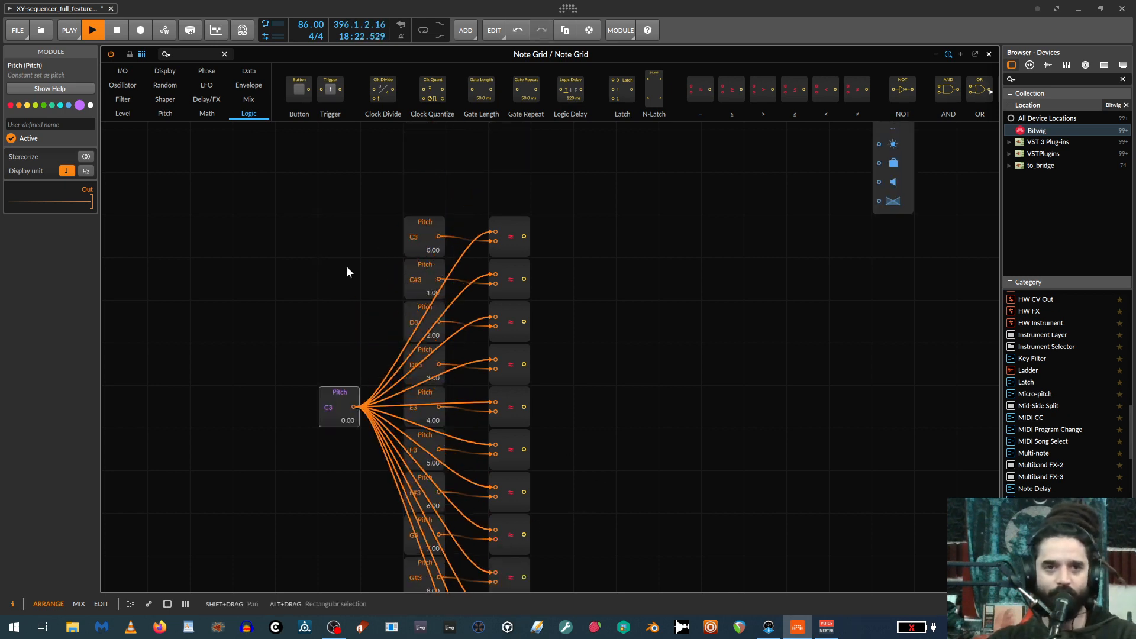
pyautogui.click(253, 97)
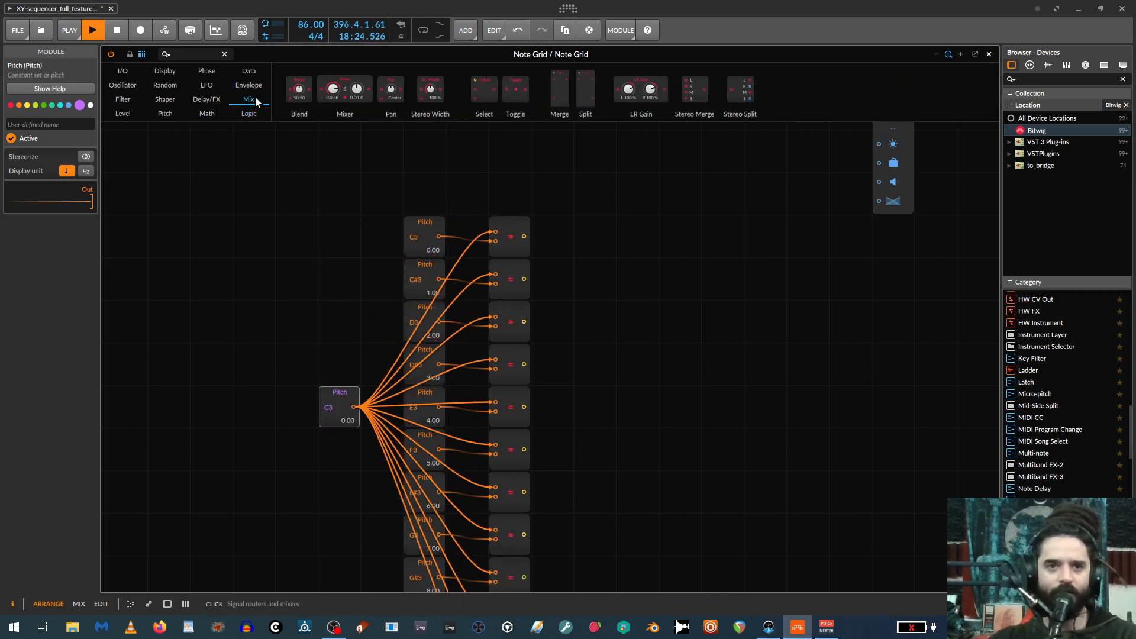
pyautogui.moveTo(484, 89); pyautogui.dragTo(580, 229)
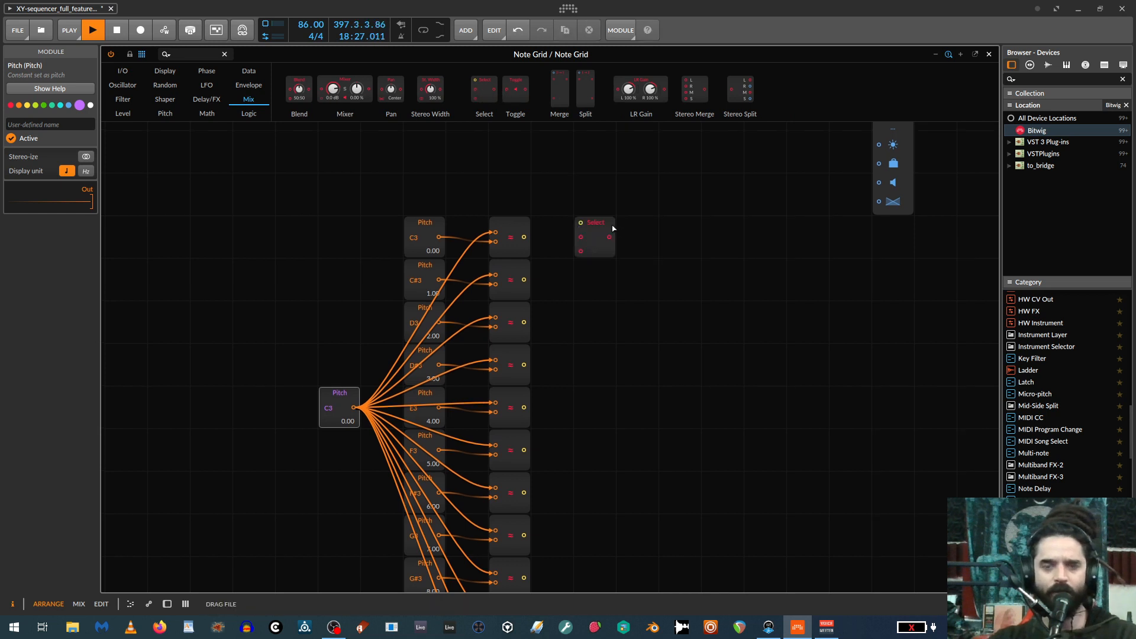
pyautogui.click(180, 99)
pyautogui.click(163, 113)
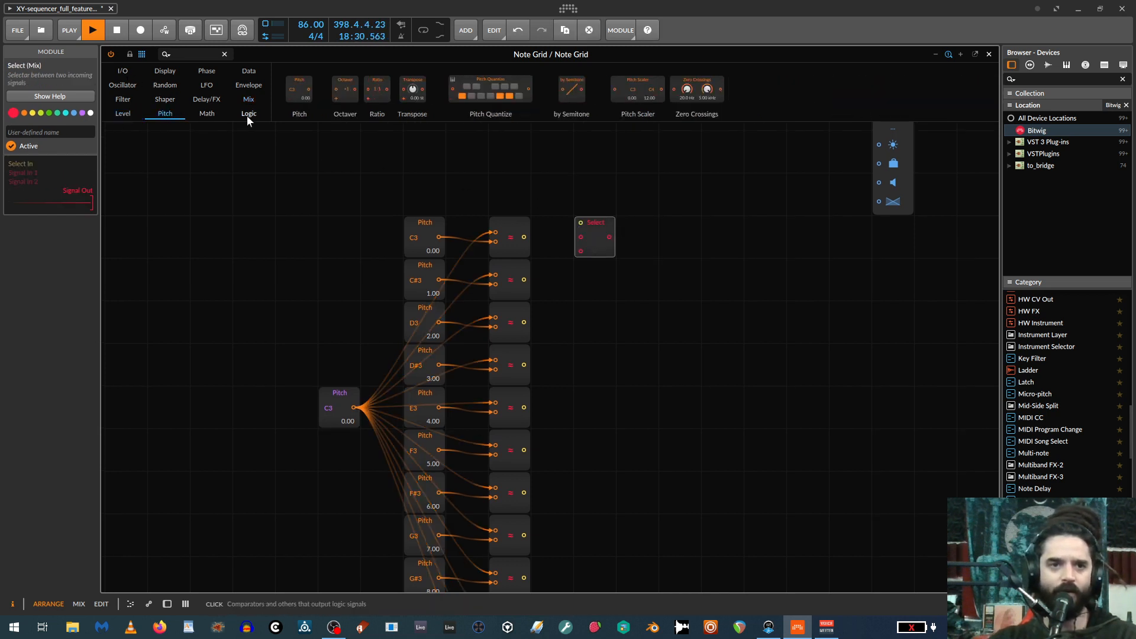
pyautogui.click(207, 113)
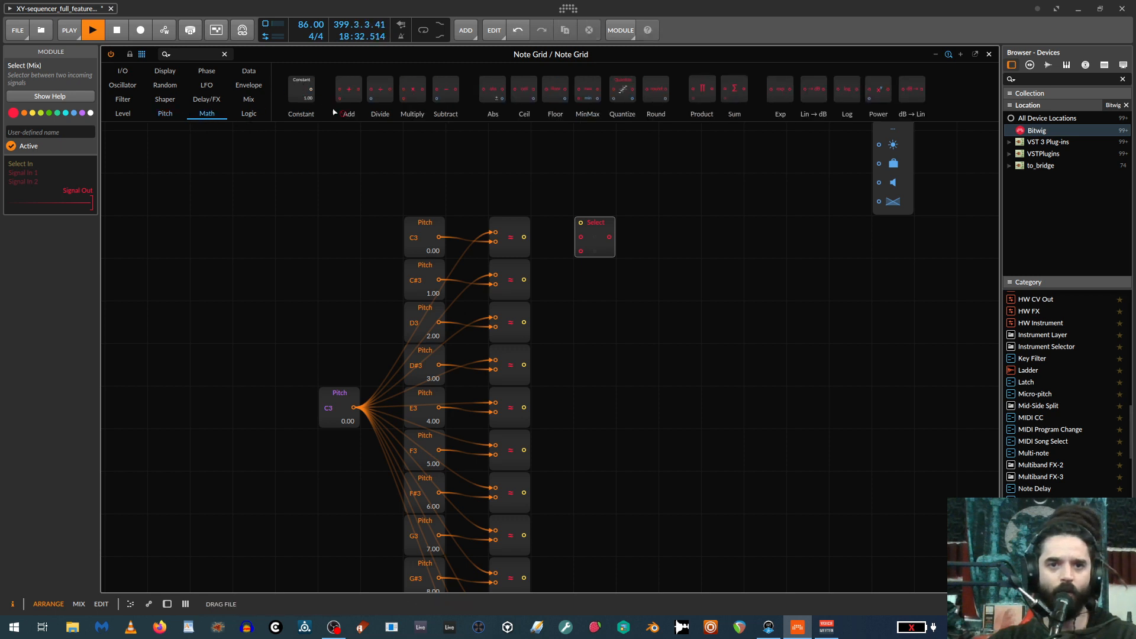
pyautogui.moveTo(301, 89); pyautogui.dragTo(645, 231)
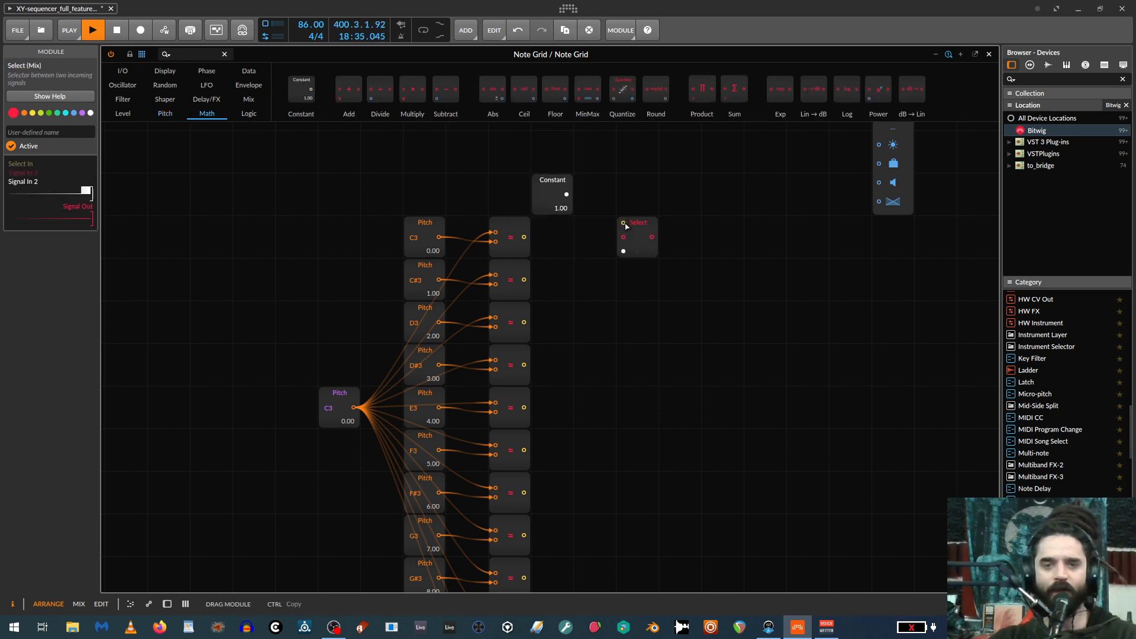
# Attach a Modulator Out module to the Select module's output and move the Constant up, clear of the comparator rows.
pyautogui.click(123, 71)
pyautogui.moveTo(969, 89); pyautogui.dragTo(677, 231)
pyautogui.moveTo(542, 209); pyautogui.dragTo(623, 252)
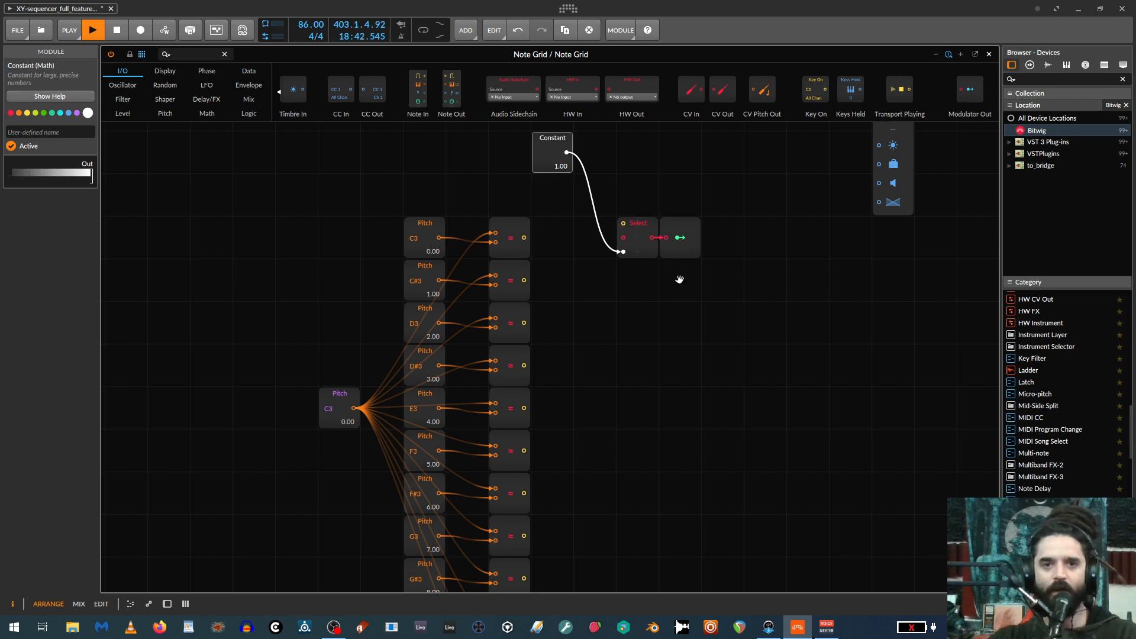
# Duplicate the Select and Modulator Out pair downward so each of the twelve comparators has its own pair fed by the Constant.
pyautogui.moveTo(679, 279); pyautogui.dragTo(562, 286)
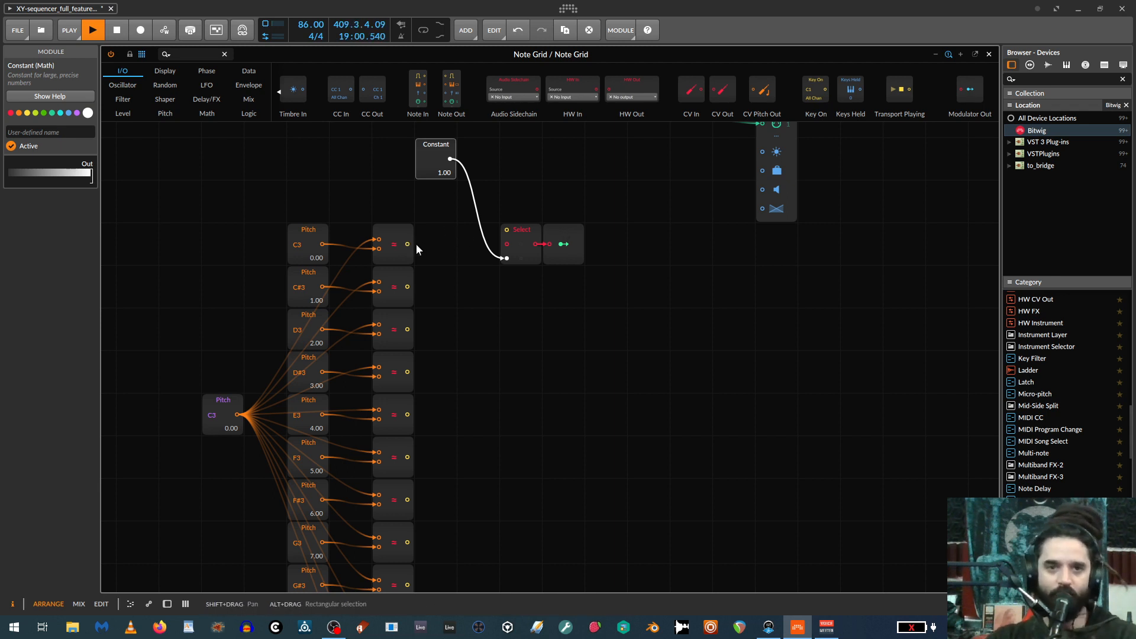
pyautogui.moveTo(634, 230); pyautogui.dragTo(536, 319)
pyautogui.scroll(-2, 525, 296)
pyautogui.moveTo(516, 244); pyautogui.dragTo(520, 331)
pyautogui.scroll(-1, 521, 325)
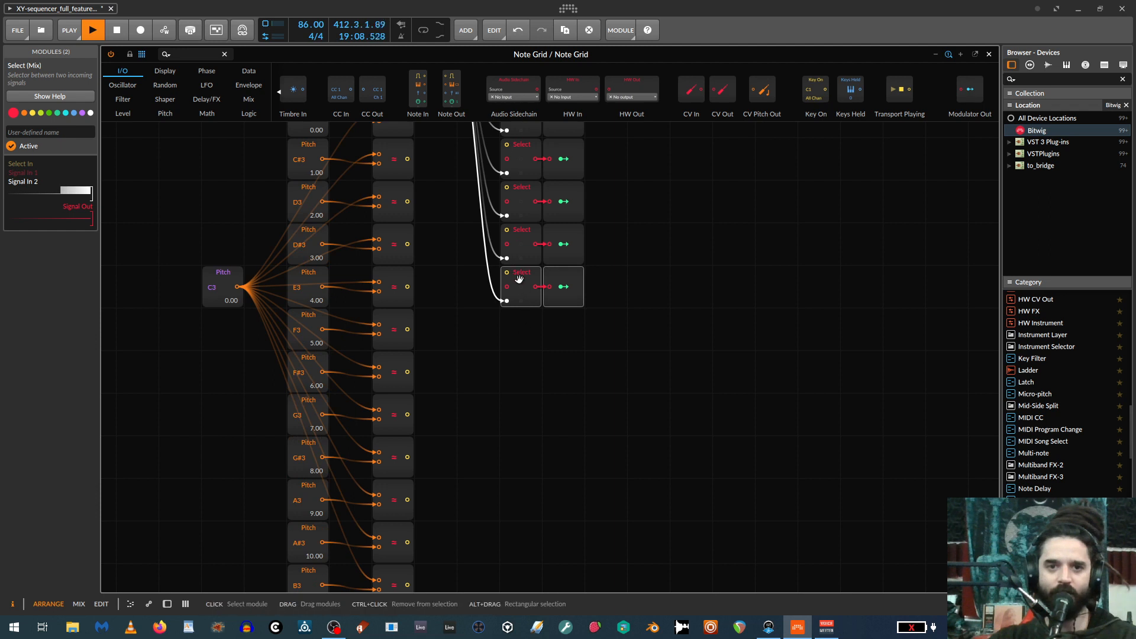
pyautogui.moveTo(517, 276); pyautogui.dragTo(514, 331)
pyautogui.scroll(-2, 515, 308)
pyautogui.moveTo(515, 253); pyautogui.dragTo(517, 420)
pyautogui.scroll(-1, 520, 408)
pyautogui.moveTo(520, 372); pyautogui.dragTo(523, 442)
# Wire the outputs of the C3 through F3 comparators into the select inputs of their matching Select modules.
pyautogui.scroll(8, 523, 411)
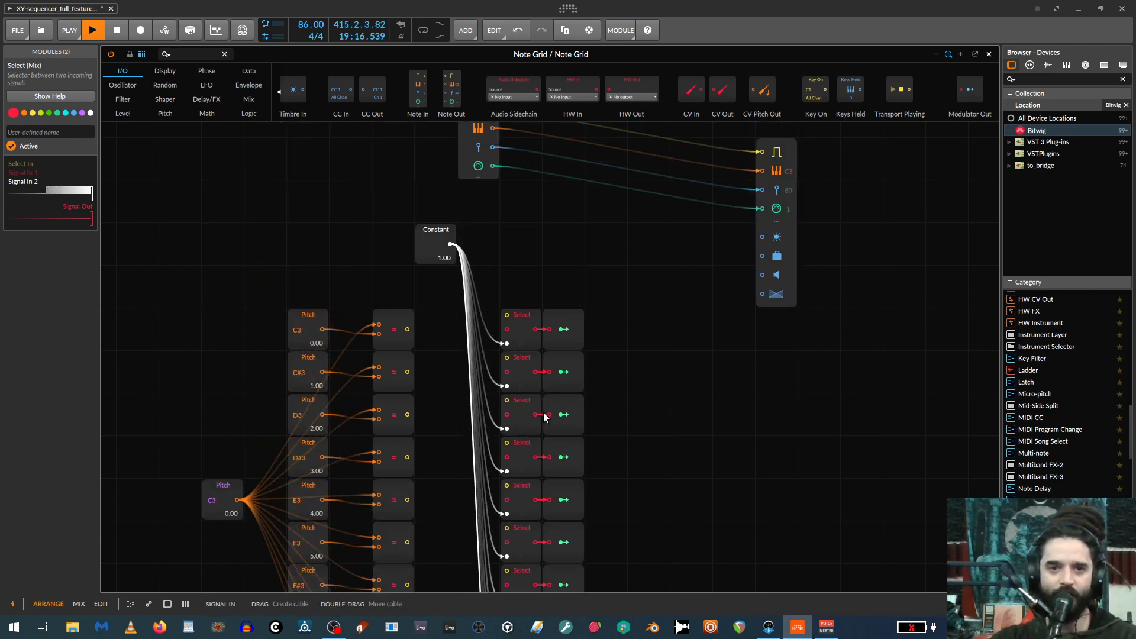
pyautogui.moveTo(407, 329); pyautogui.dragTo(507, 315)
pyautogui.moveTo(507, 357); pyautogui.dragTo(407, 372)
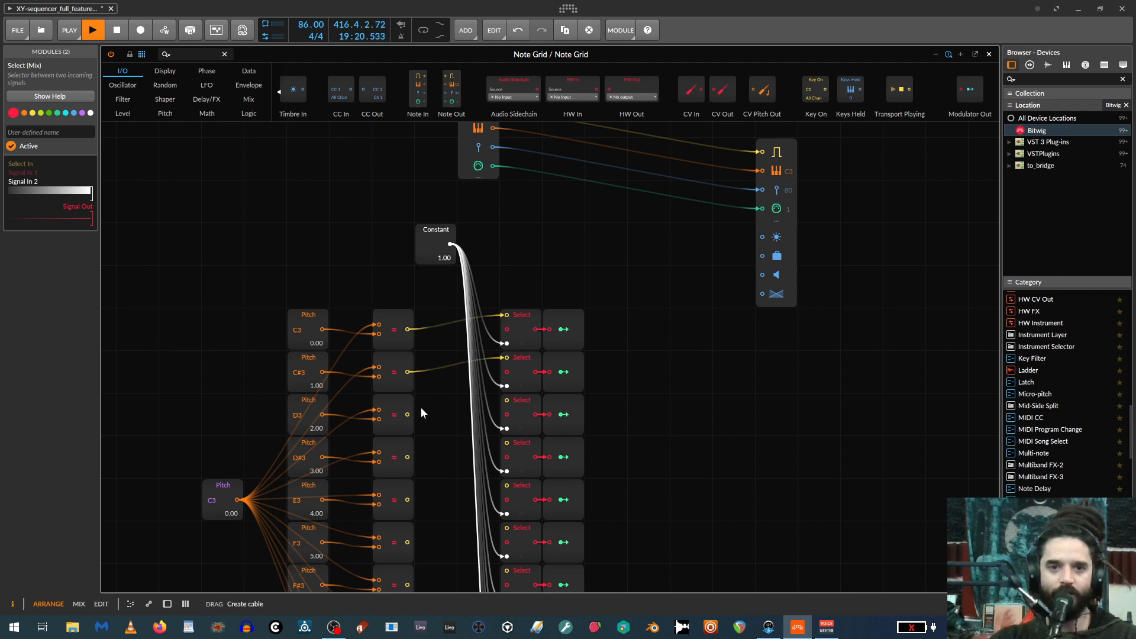
pyautogui.moveTo(407, 414); pyautogui.dragTo(507, 401)
pyautogui.scroll(-1, 467, 395)
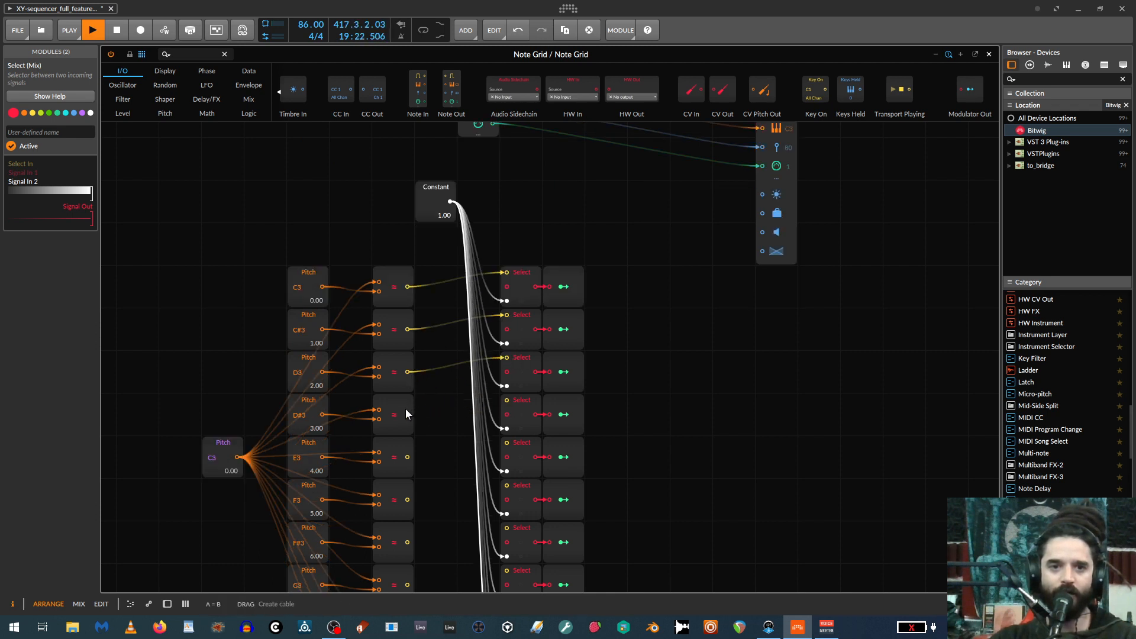
pyautogui.scroll(-2, 468, 406)
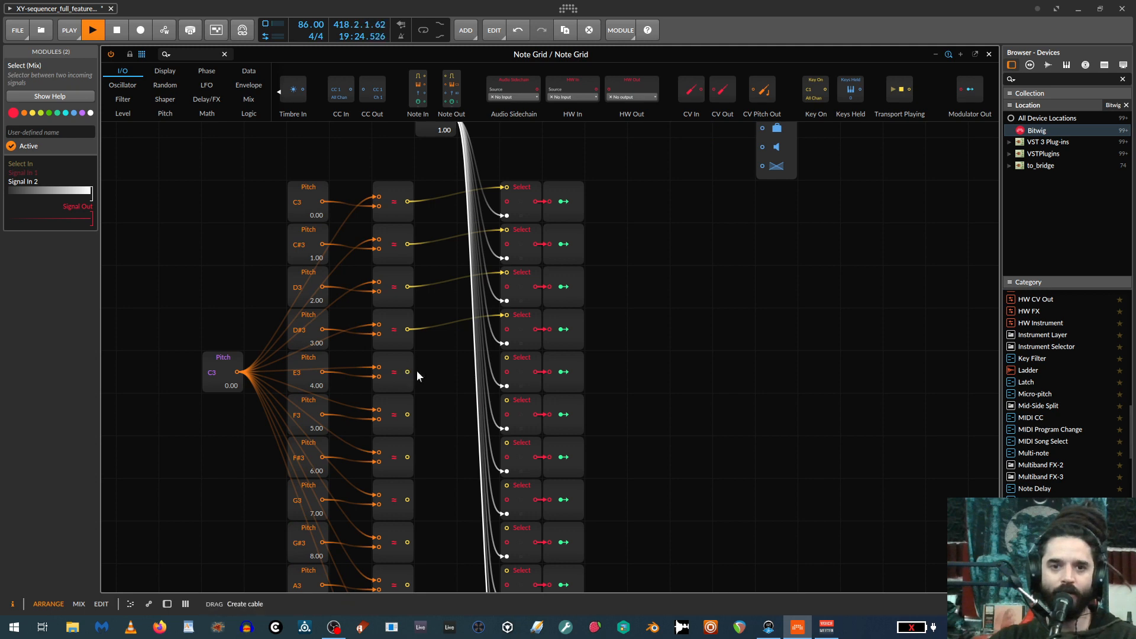
pyautogui.moveTo(408, 372); pyautogui.dragTo(509, 360)
pyautogui.moveTo(407, 414); pyautogui.dragTo(506, 401)
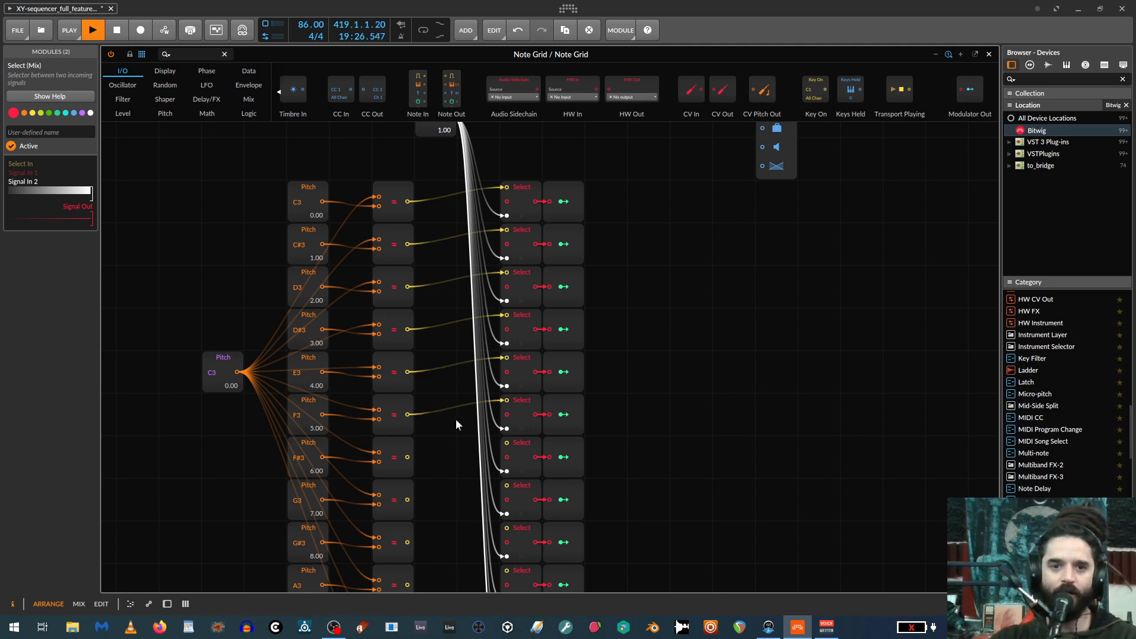
# Wire the outputs of the F#3 through B3 comparators into the select inputs of their matching Select modules.
pyautogui.scroll(-2, 456, 418)
pyautogui.moveTo(464, 362); pyautogui.dragTo(506, 357)
pyautogui.moveTo(407, 414); pyautogui.dragTo(506, 400)
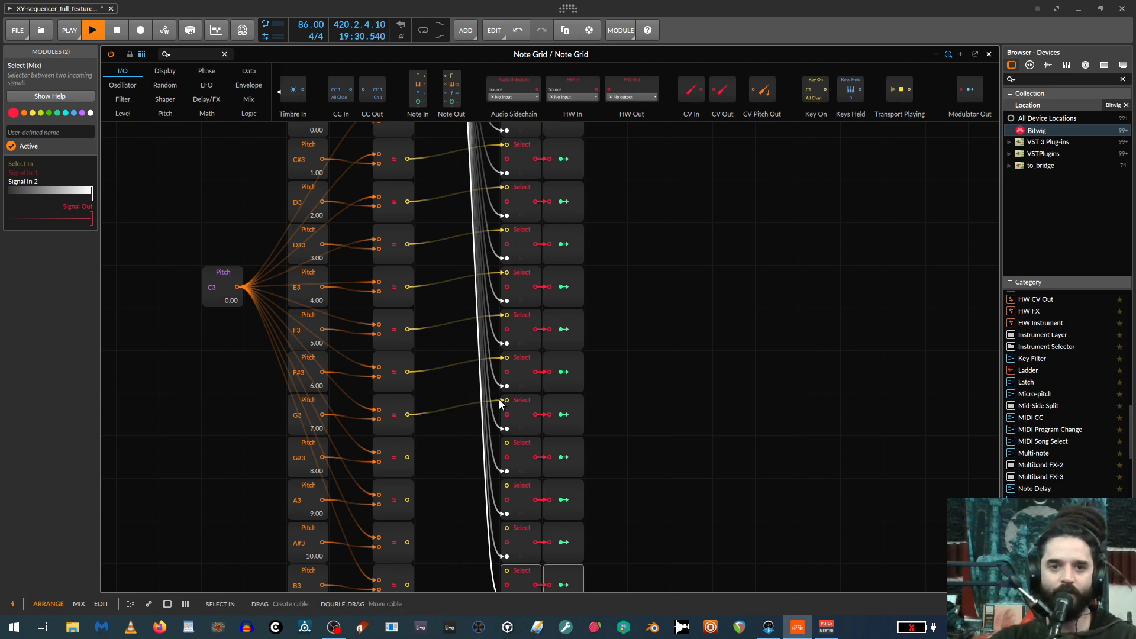
pyautogui.scroll(-2, 426, 384)
pyautogui.moveTo(407, 372); pyautogui.dragTo(506, 357)
pyautogui.moveTo(406, 414); pyautogui.dragTo(507, 400)
pyautogui.moveTo(408, 456); pyautogui.dragTo(506, 442)
pyautogui.moveTo(403, 503); pyautogui.dragTo(503, 485)
pyautogui.scroll(3, 455, 438)
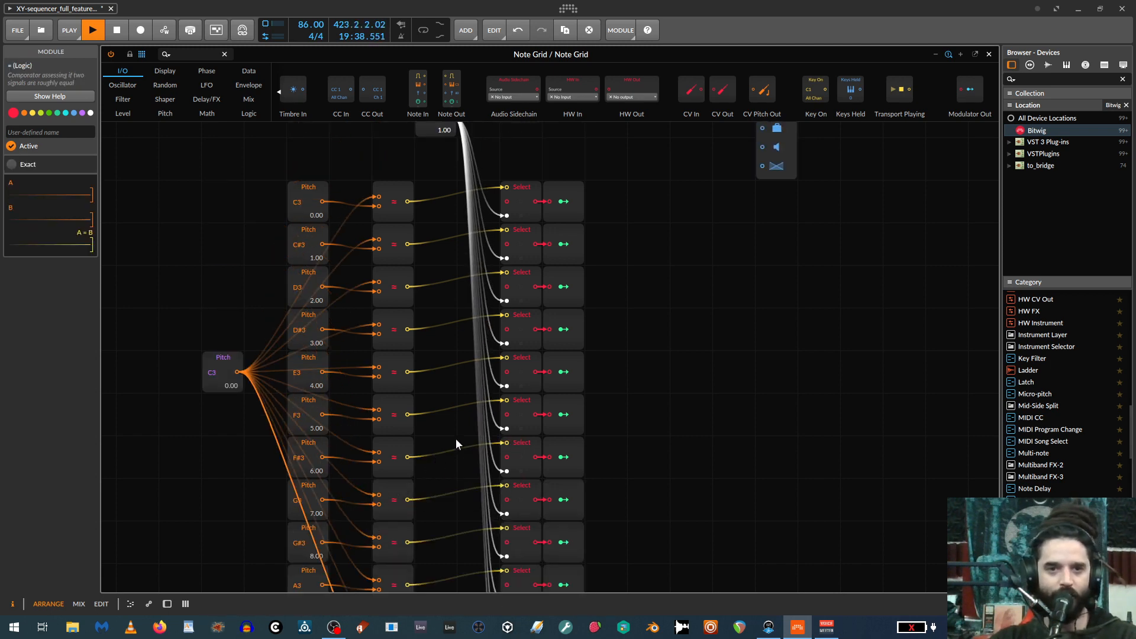
# Select the column of twelve orange Pitch modules and move it directly against the comparators.
pyautogui.scroll(-3, 467, 443)
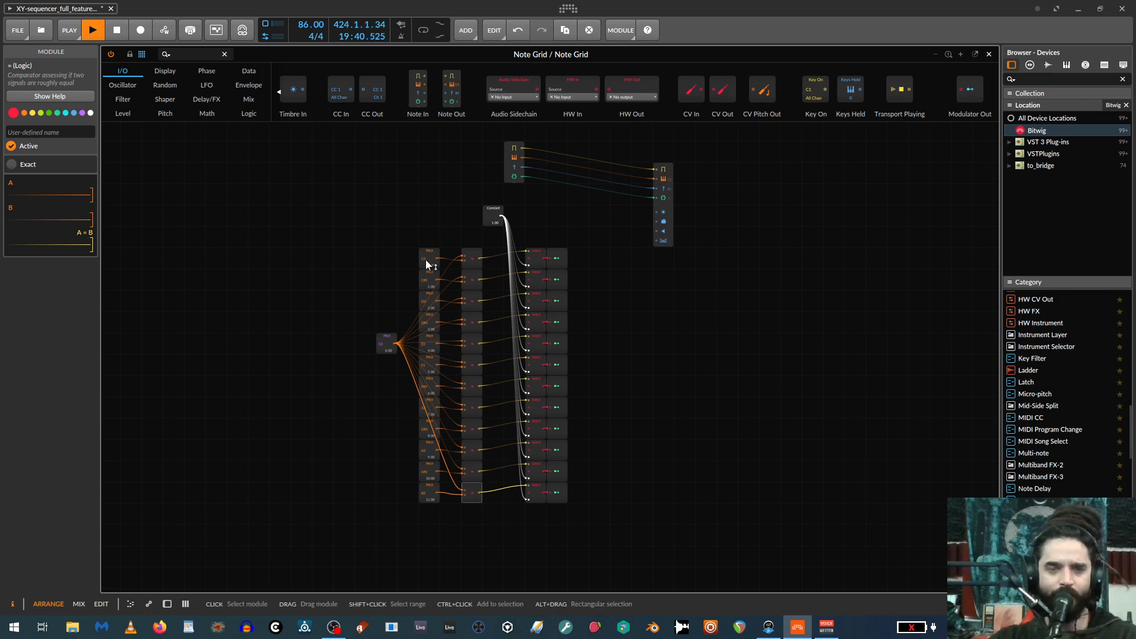
pyautogui.moveTo(423, 231); pyautogui.dragTo(443, 524)
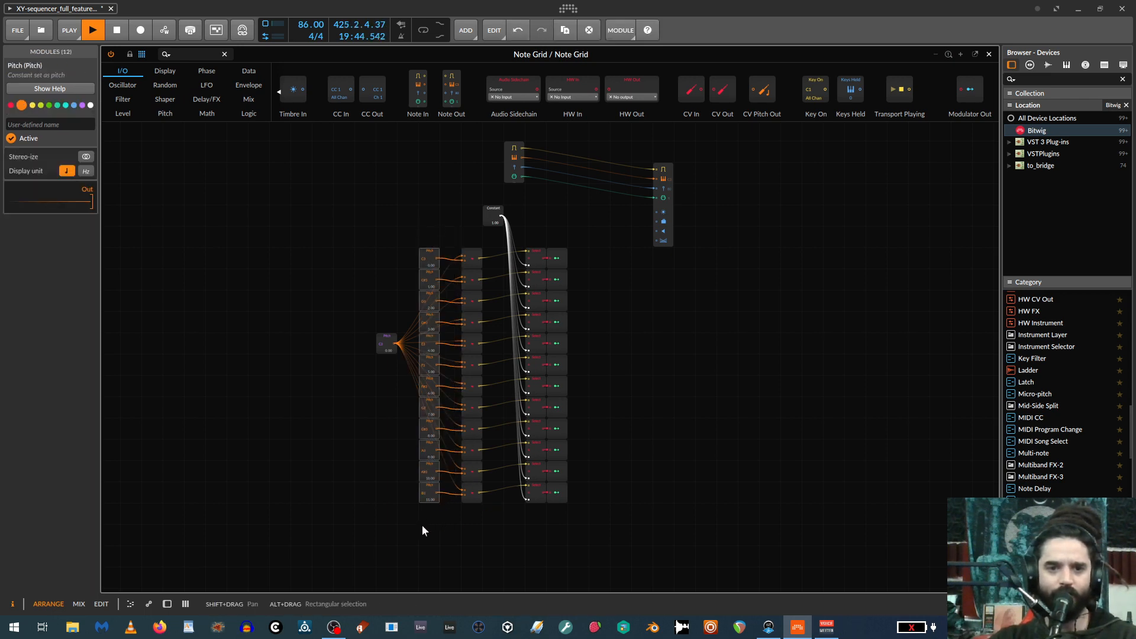
pyautogui.scroll(4, 435, 540)
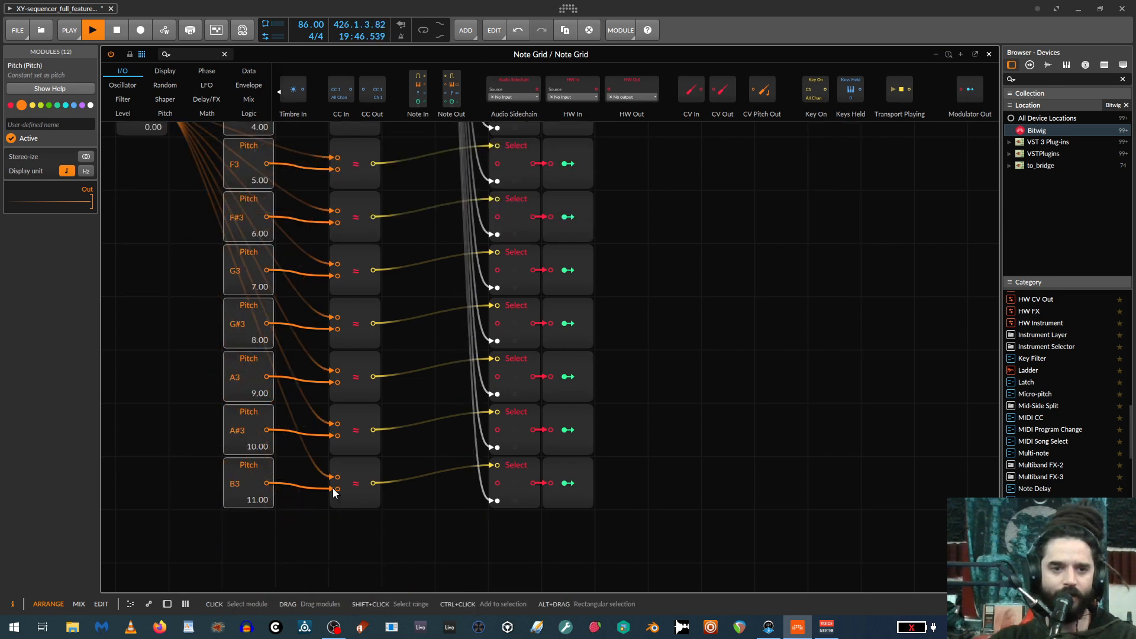
pyautogui.scroll(-2, 326, 371)
pyautogui.scroll(2, 356, 404)
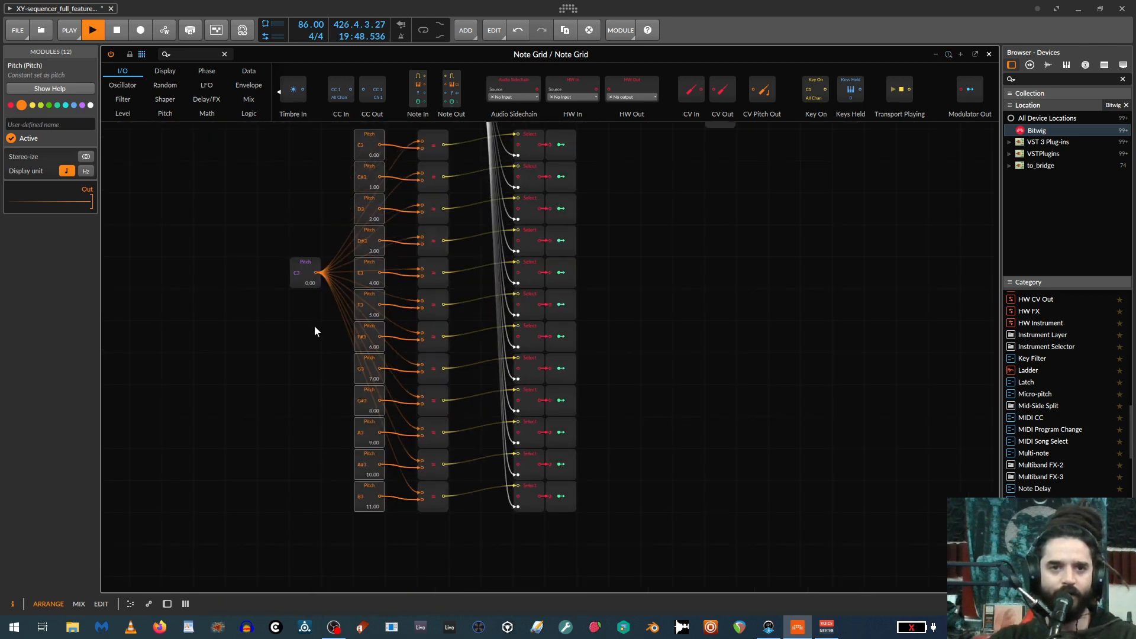
pyautogui.moveTo(364, 146); pyautogui.dragTo(395, 519)
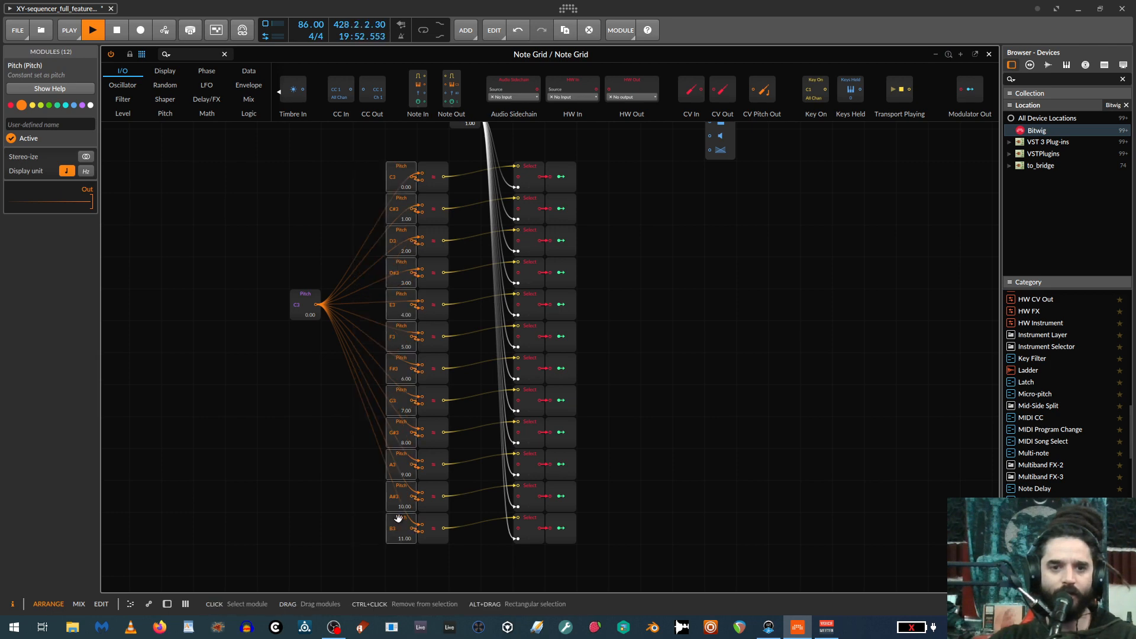
# Move the Pitch and comparator columns against the Select modules and bring the purple Pitch module level with the C3 row.
pyautogui.moveTo(377, 155); pyautogui.dragTo(444, 564)
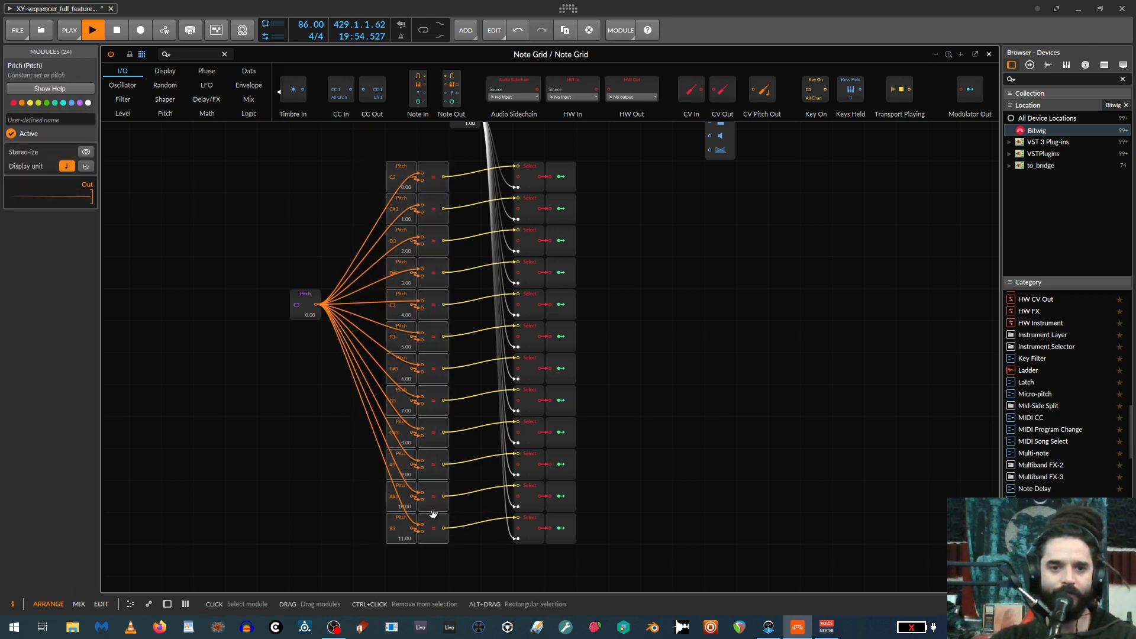
pyautogui.moveTo(431, 512); pyautogui.dragTo(484, 512)
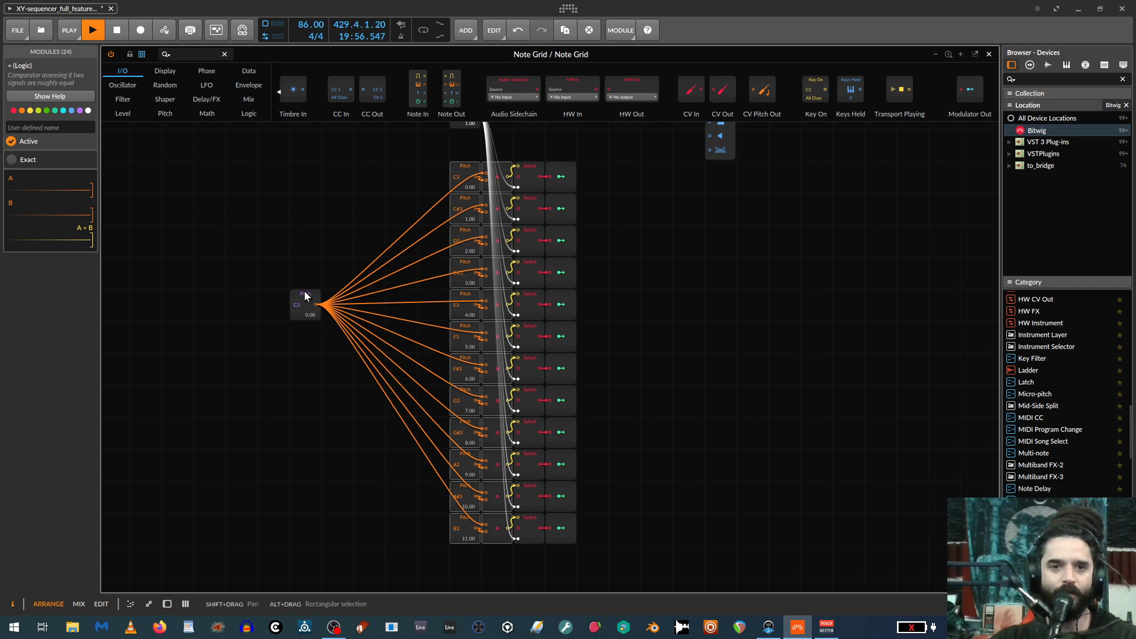
pyautogui.moveTo(305, 300); pyautogui.dragTo(395, 166)
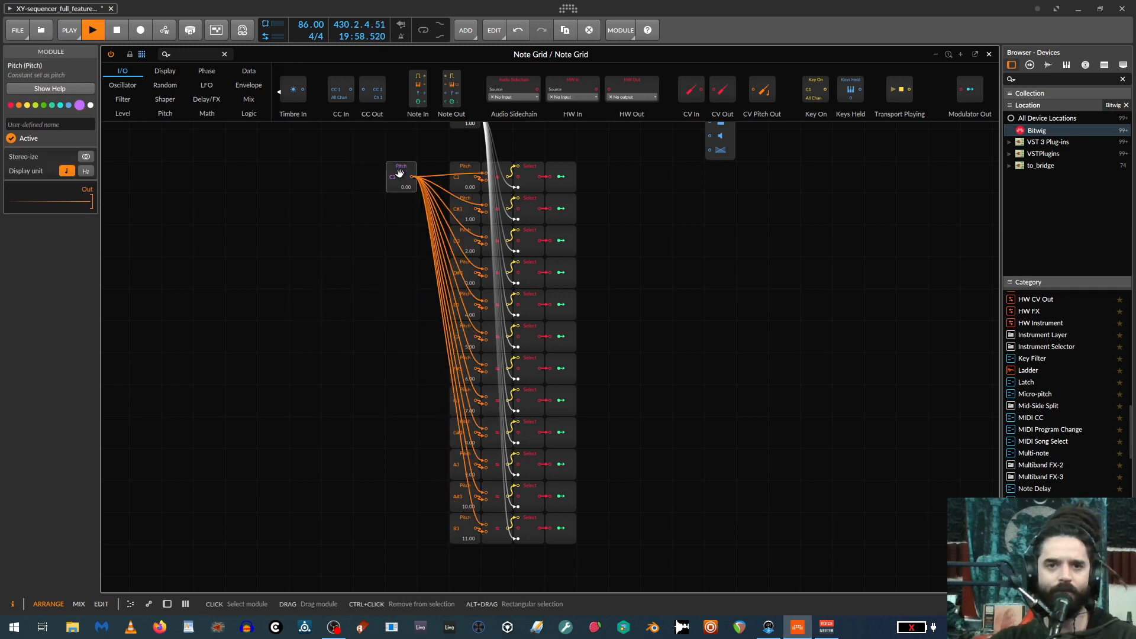
# Place a Pitch Quantize module in the empty area to the right of the Modulator Out column.
pyautogui.click(702, 261)
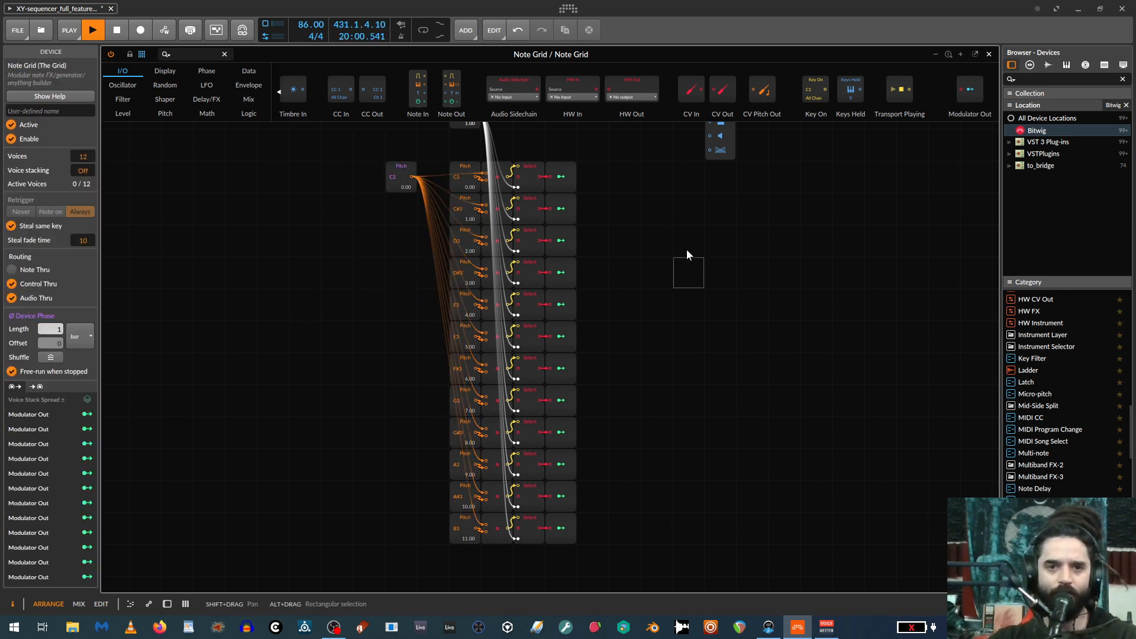
pyautogui.moveTo(736, 276); pyautogui.dragTo(542, 358)
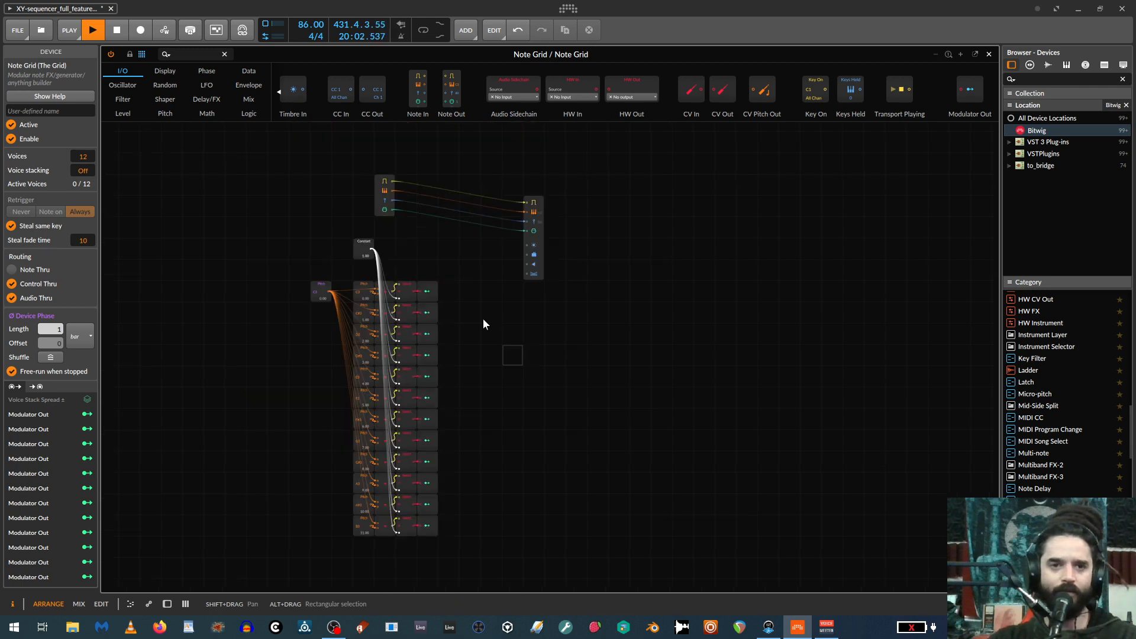
pyautogui.moveTo(310, 366); pyautogui.dragTo(417, 346)
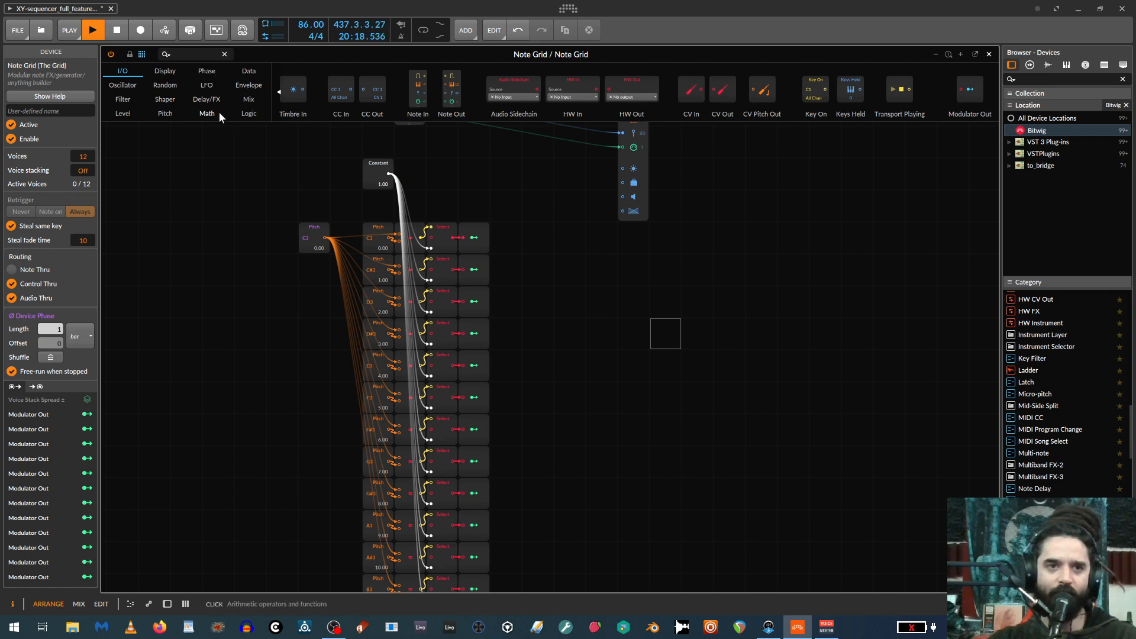
pyautogui.click(165, 113)
pyautogui.moveTo(490, 89); pyautogui.dragTo(625, 316)
# Turn off the C, G and A notes in the Pitch Quantize module.
pyautogui.scroll(3, 743, 350)
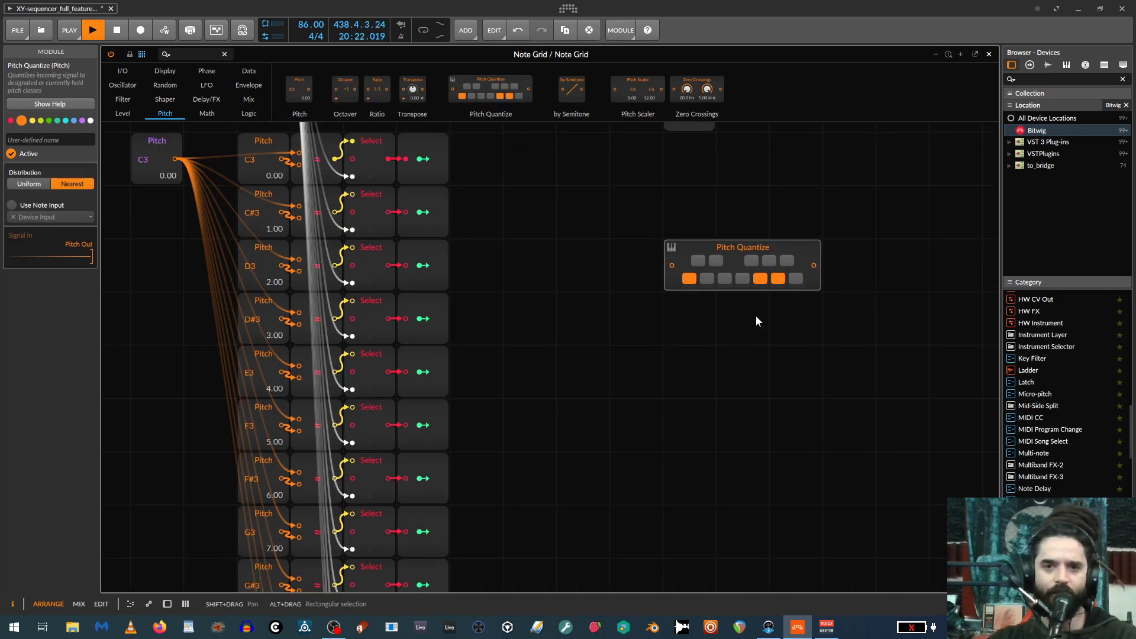
pyautogui.click(694, 280)
pyautogui.click(758, 280)
pyautogui.click(777, 279)
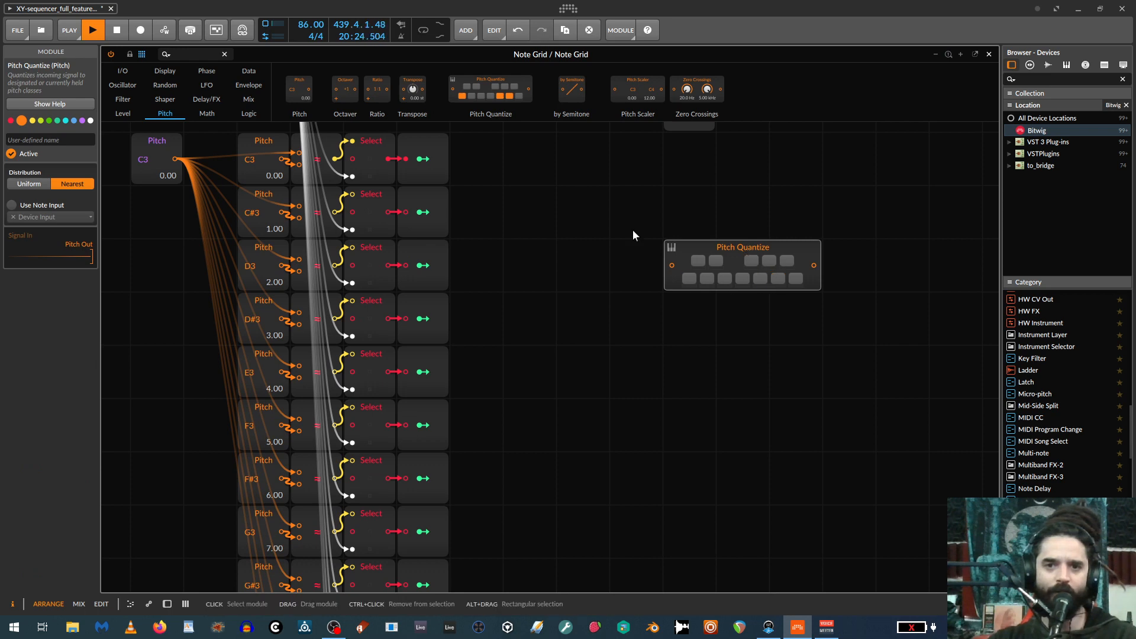
# Name the Pitch Quantize module "major" and place a copy named "minor" directly beneath it.
pyautogui.click(86, 136)
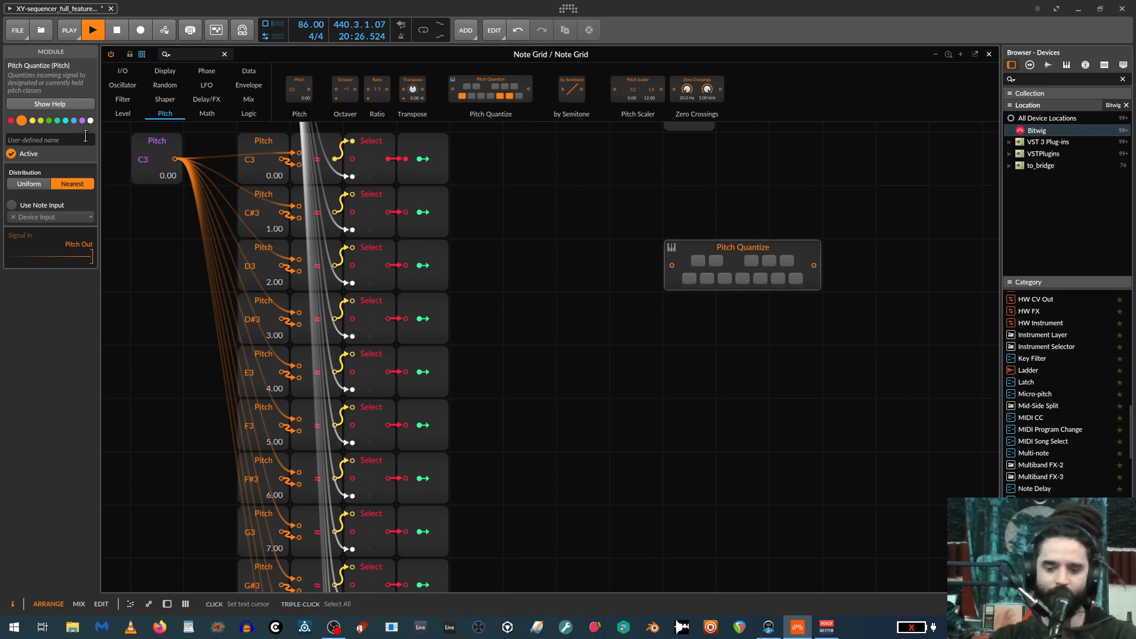
pyautogui.write('majo')
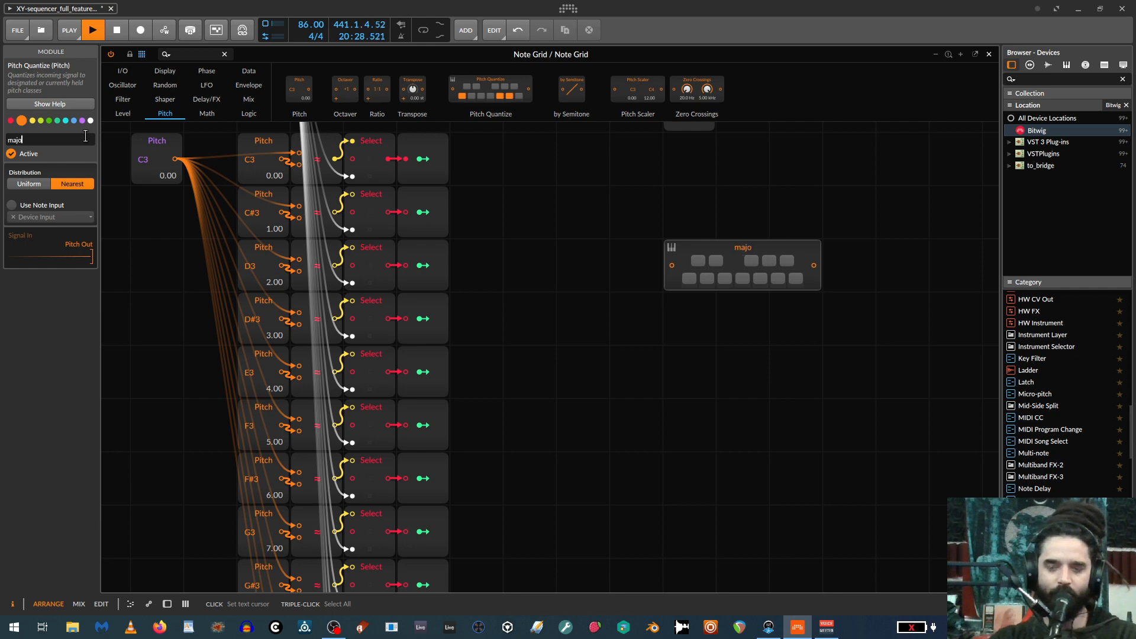
pyautogui.write('r')
pyautogui.moveTo(700, 247); pyautogui.dragTo(708, 313)
pyautogui.moveTo(26, 140); pyautogui.dragTo(3, 140)
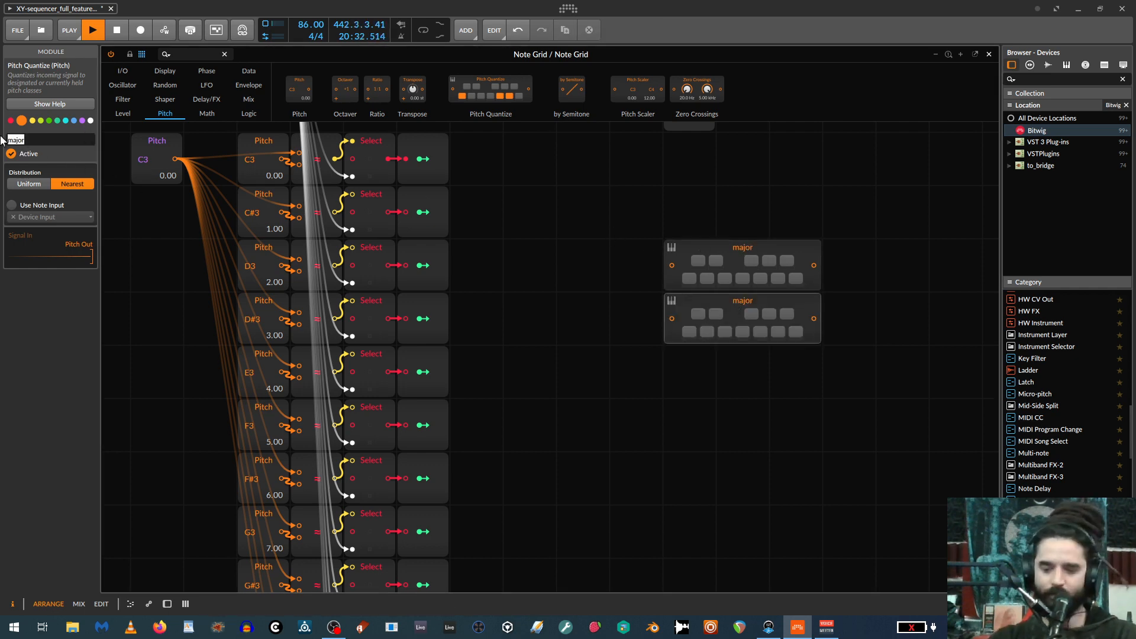
pyautogui.write('minor')
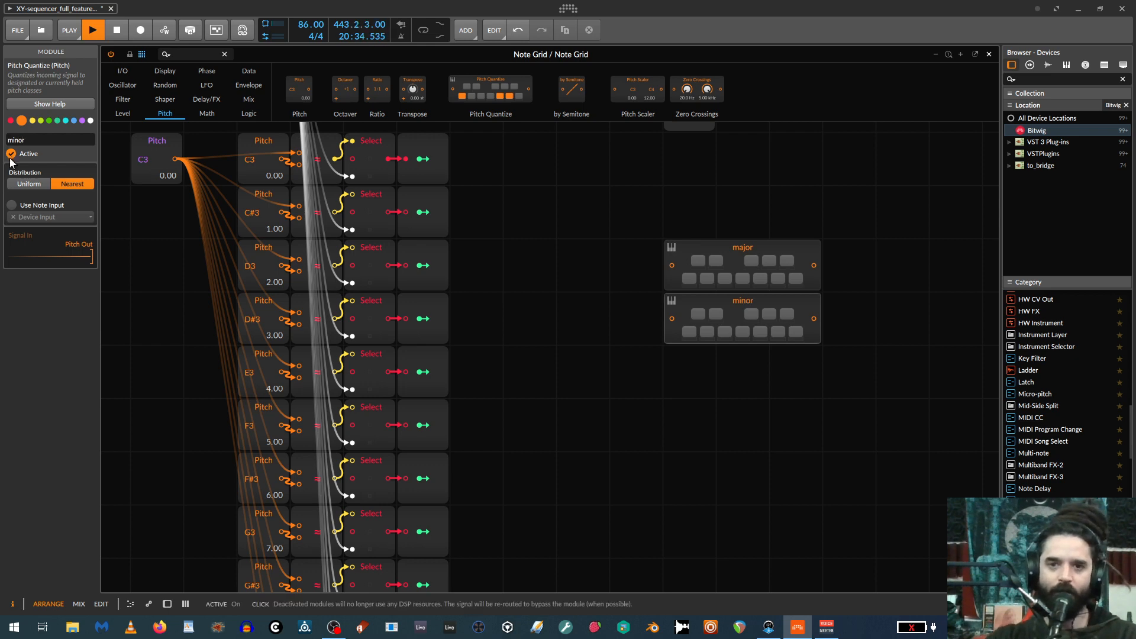
# Duplicate the minor Pitch Quantize module directly beneath itself and name the copy "dorian".
pyautogui.moveTo(690, 310); pyautogui.dragTo(698, 356)
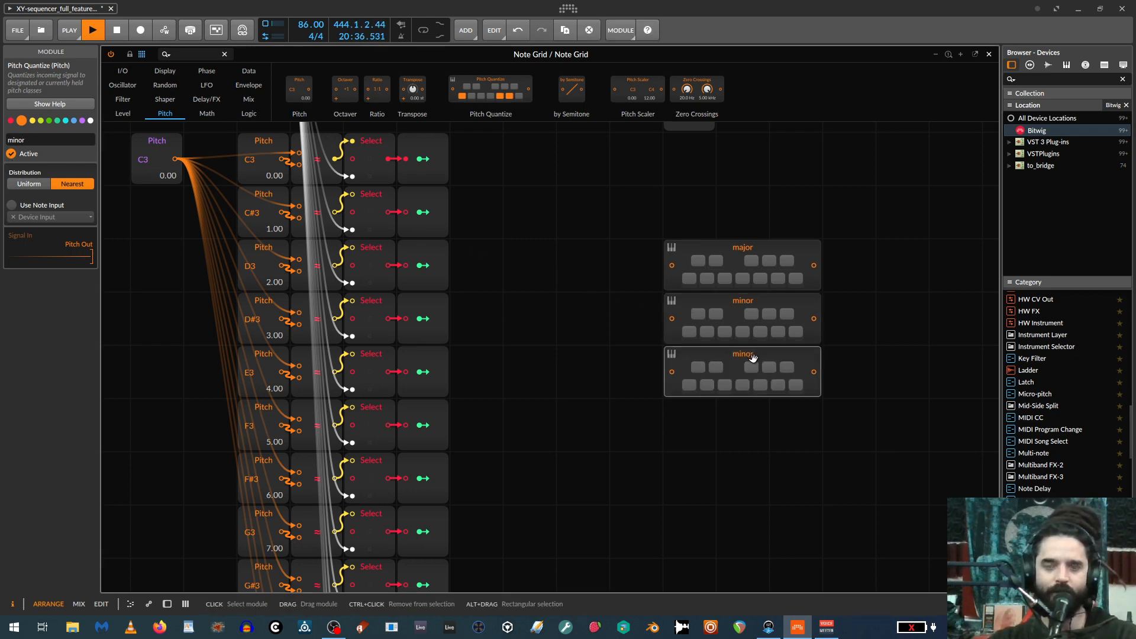
pyautogui.moveTo(26, 139); pyautogui.dragTo(3, 136)
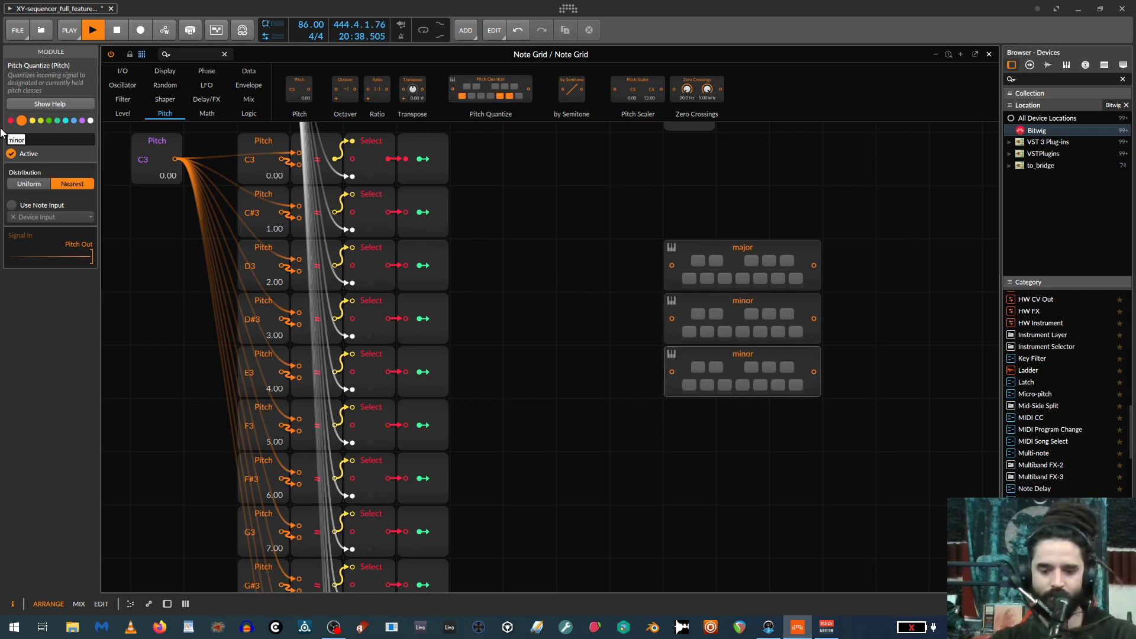
pyautogui.write('dori')
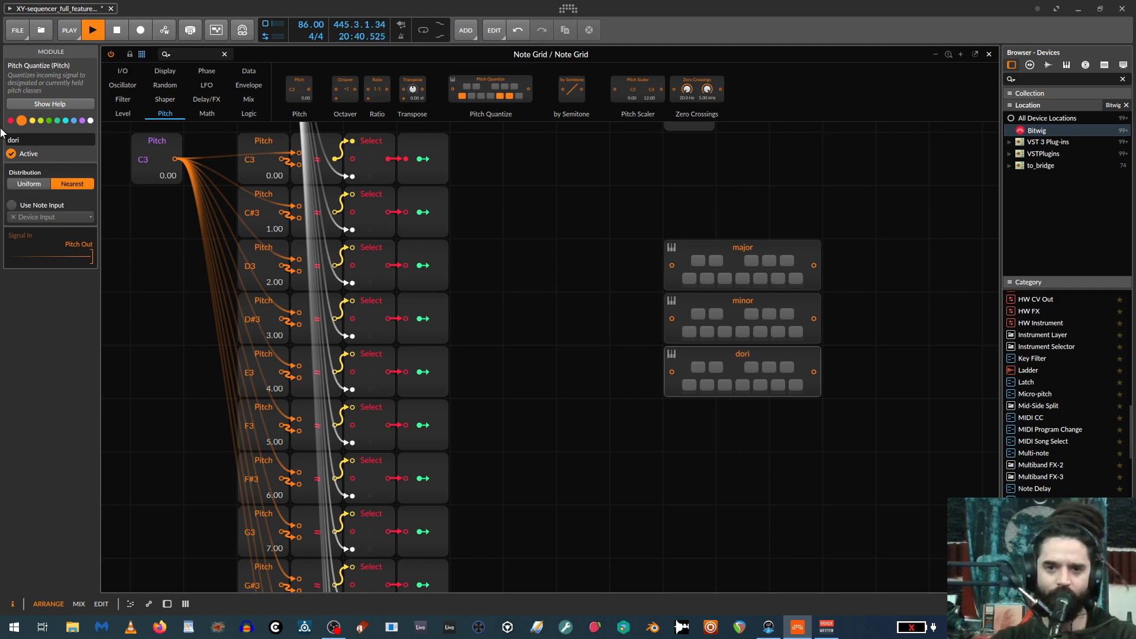
pyautogui.write('aNb')
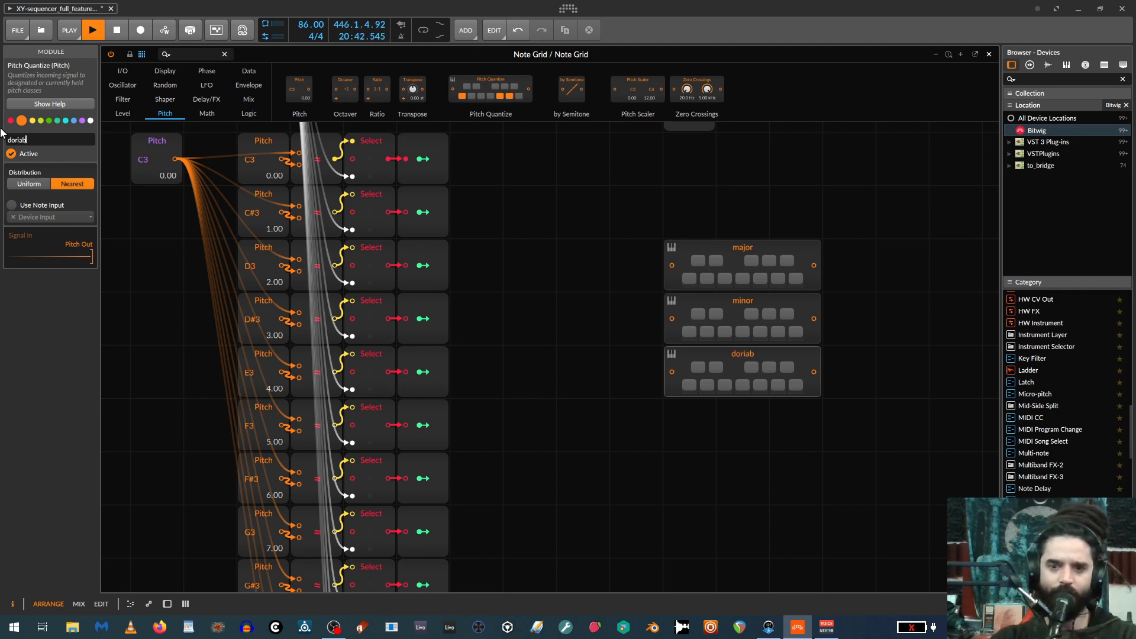
pyautogui.press('BackSpace')
pyautogui.write('n')
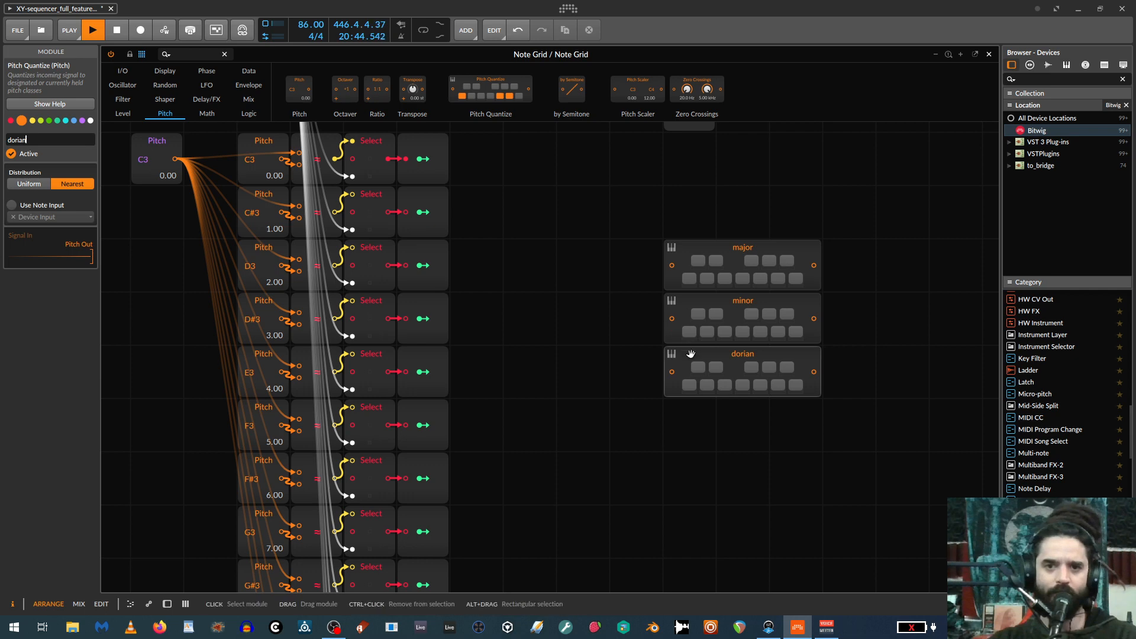
# Duplicate the dorian Pitch Quantize module directly beneath itself and name the copy "minor penta".
pyautogui.moveTo(691, 354); pyautogui.dragTo(693, 411)
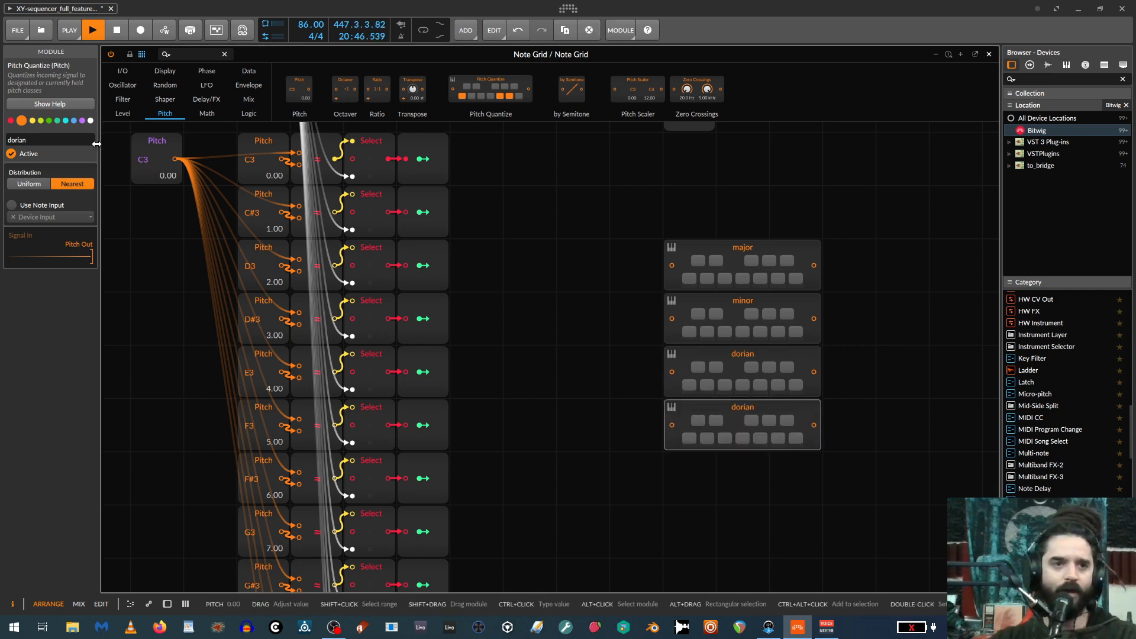
pyautogui.click(47, 140)
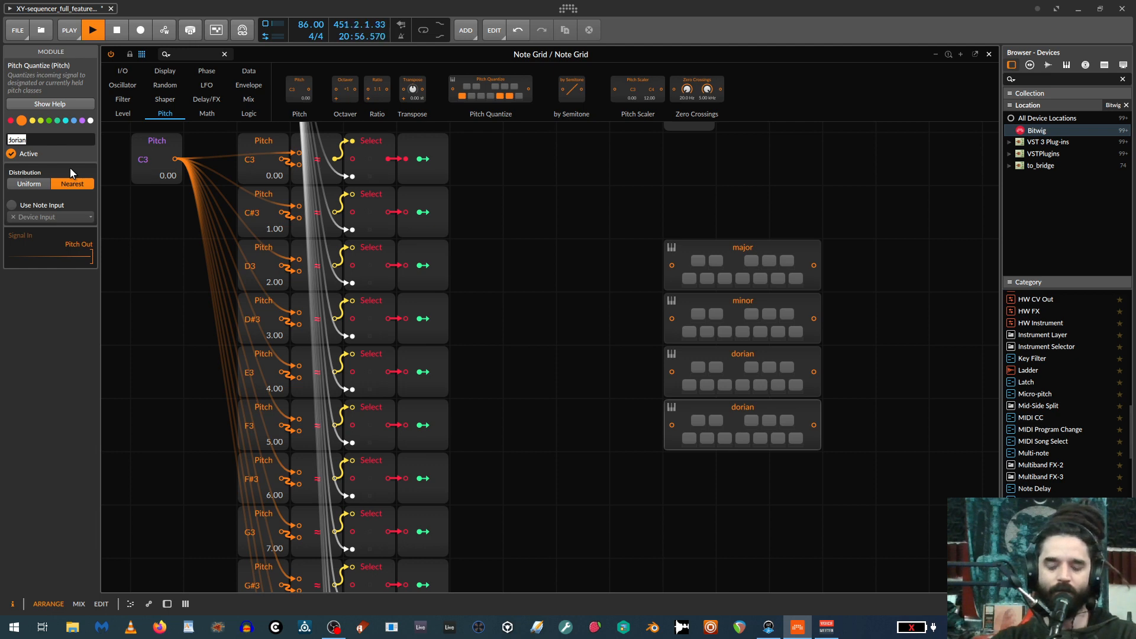
pyautogui.write('minor pent')
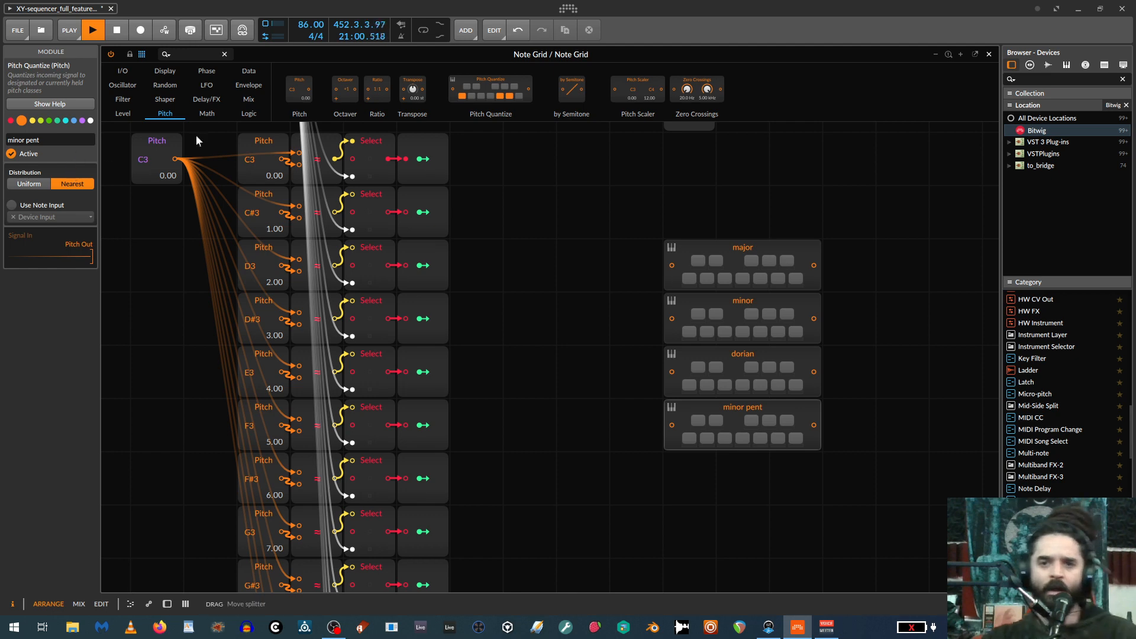
pyautogui.write('a')
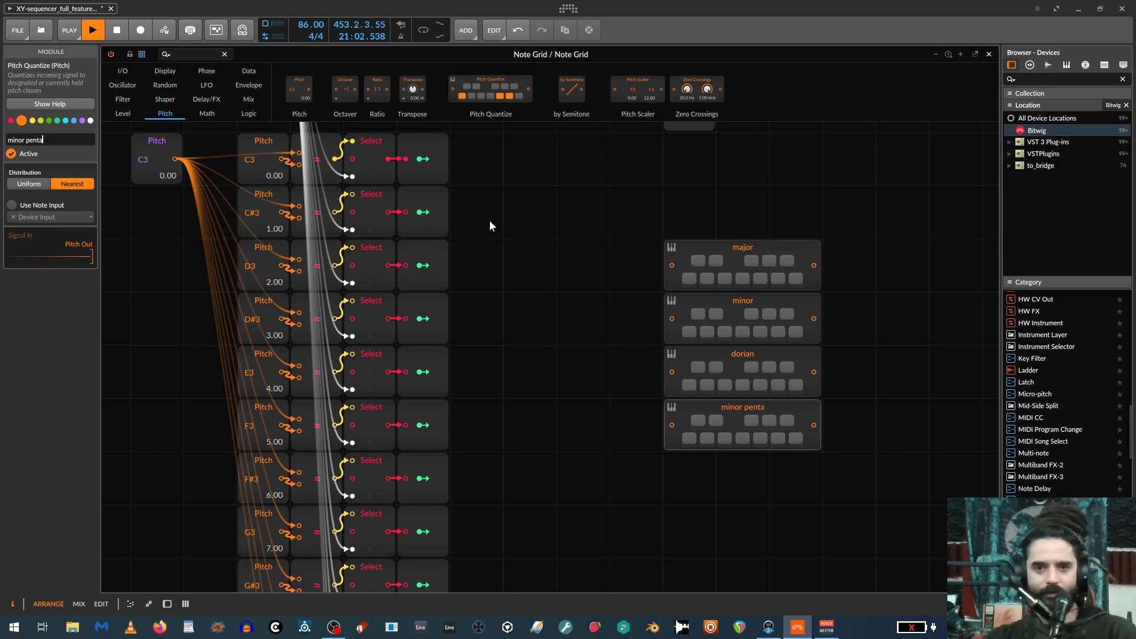
# Place a Split module before the stack of Pitch Quantize modules and a Merge module after it.
pyautogui.scroll(-2, 630, 266)
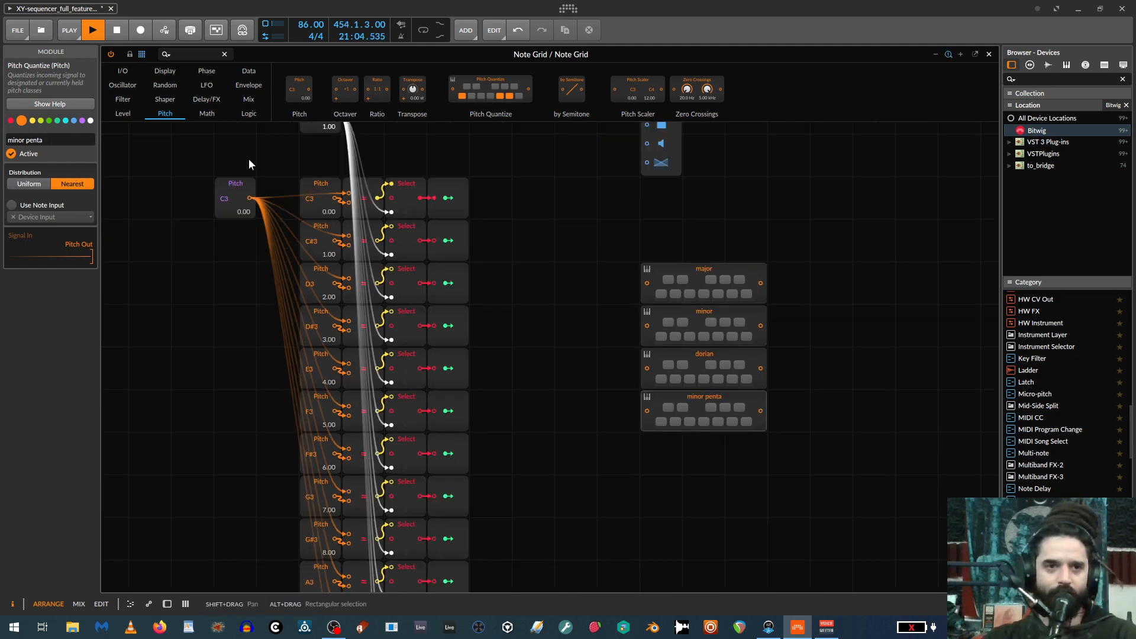
pyautogui.click(122, 113)
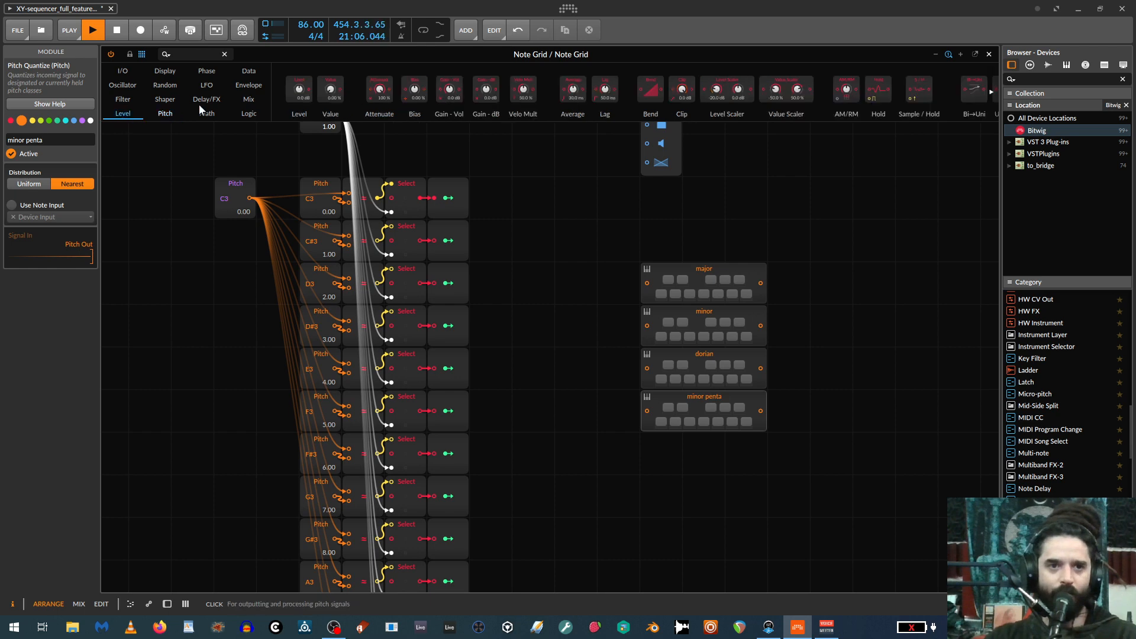
pyautogui.click(245, 99)
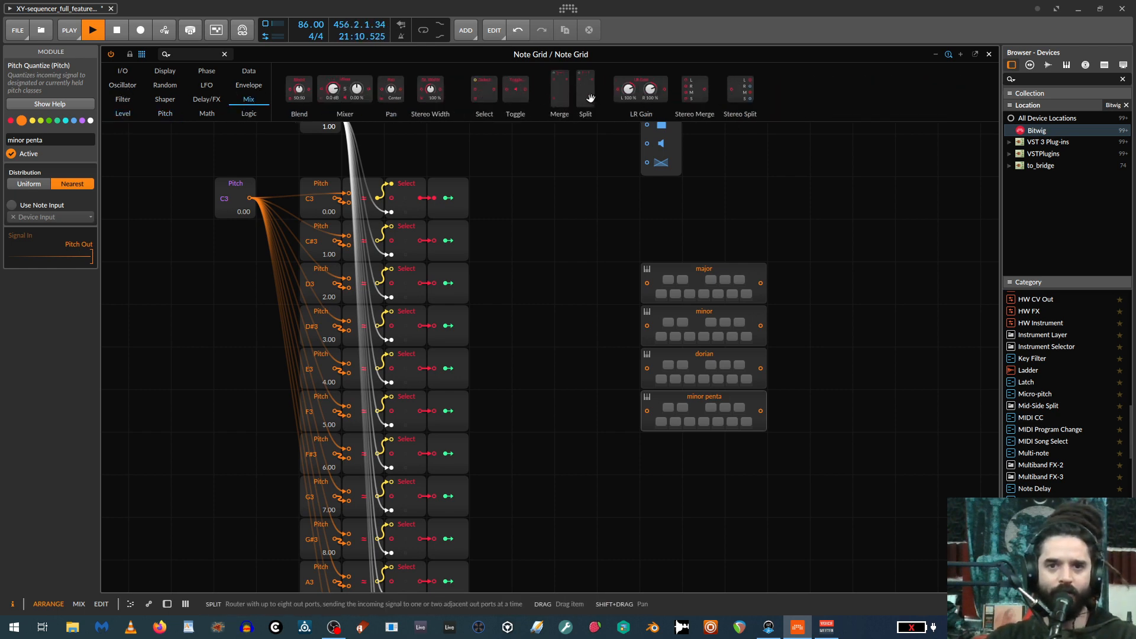
pyautogui.moveTo(590, 98); pyautogui.dragTo(831, 278)
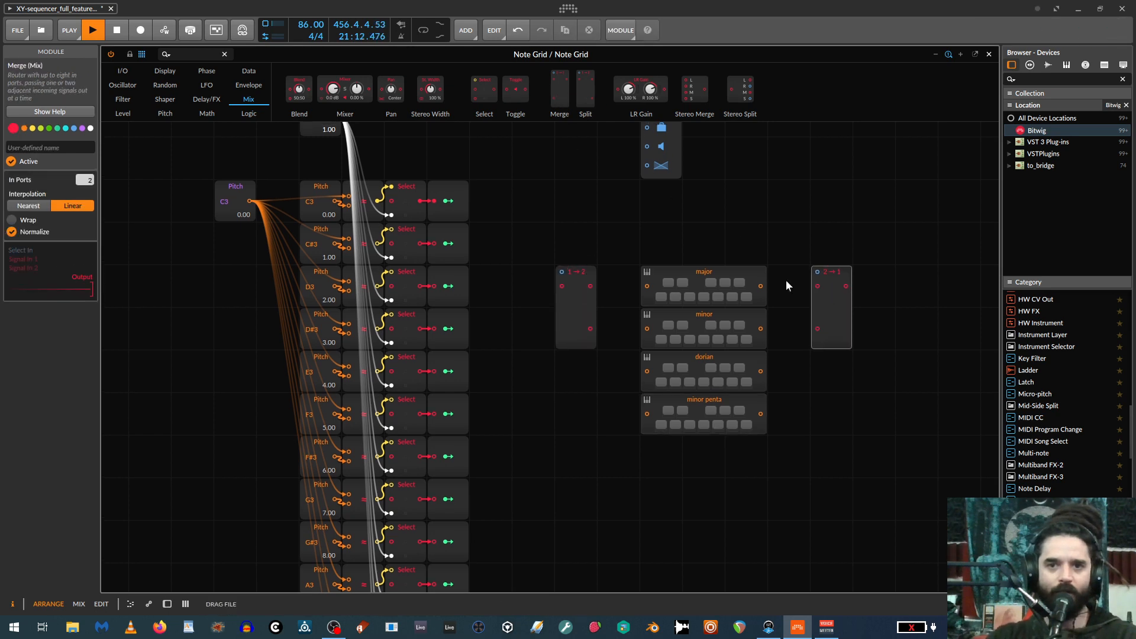
# Set the interpolation of both the Split and Merge modules to Nearest.
pyautogui.click(566, 289)
pyautogui.click(33, 206)
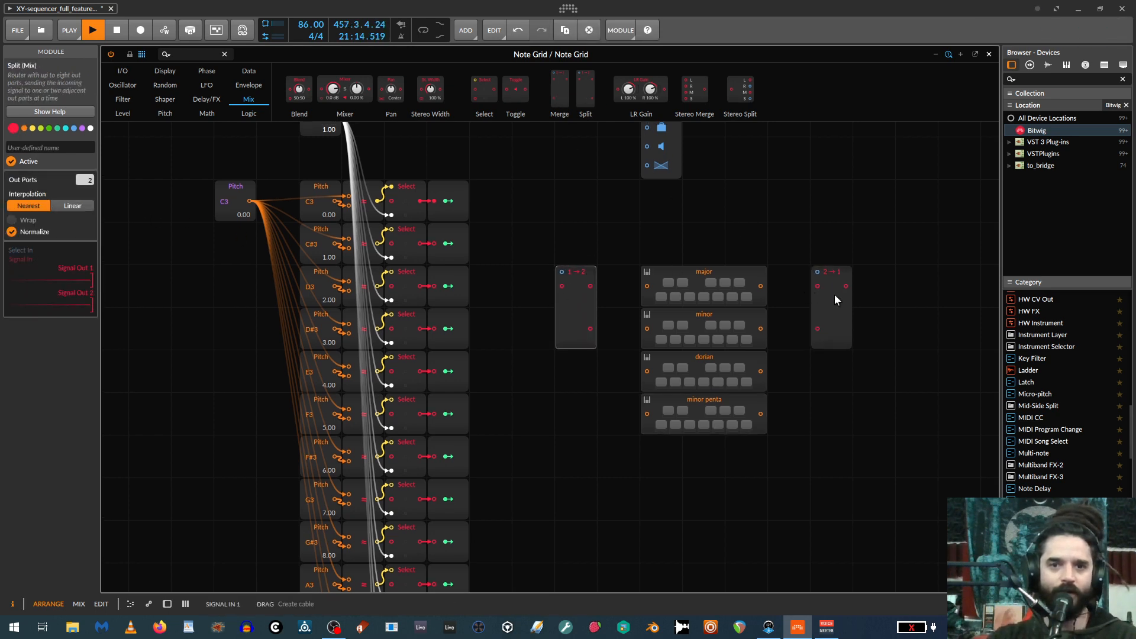
pyautogui.click(836, 299)
pyautogui.click(29, 206)
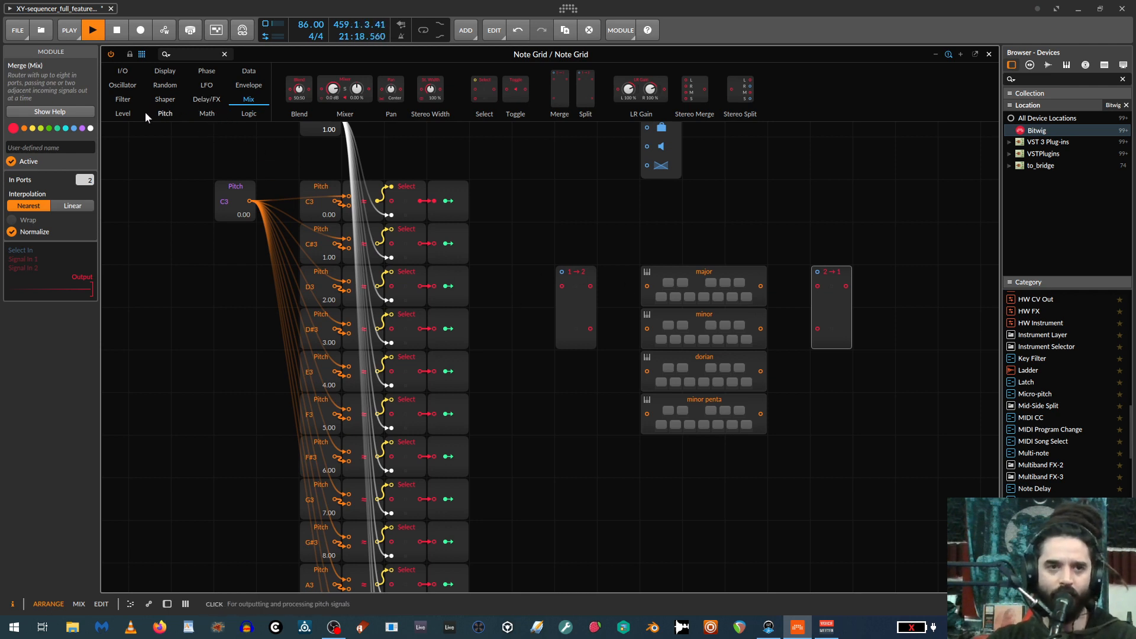
# Add a Value module in the empty area beside the Pitch column and name it "scale".
pyautogui.click(164, 114)
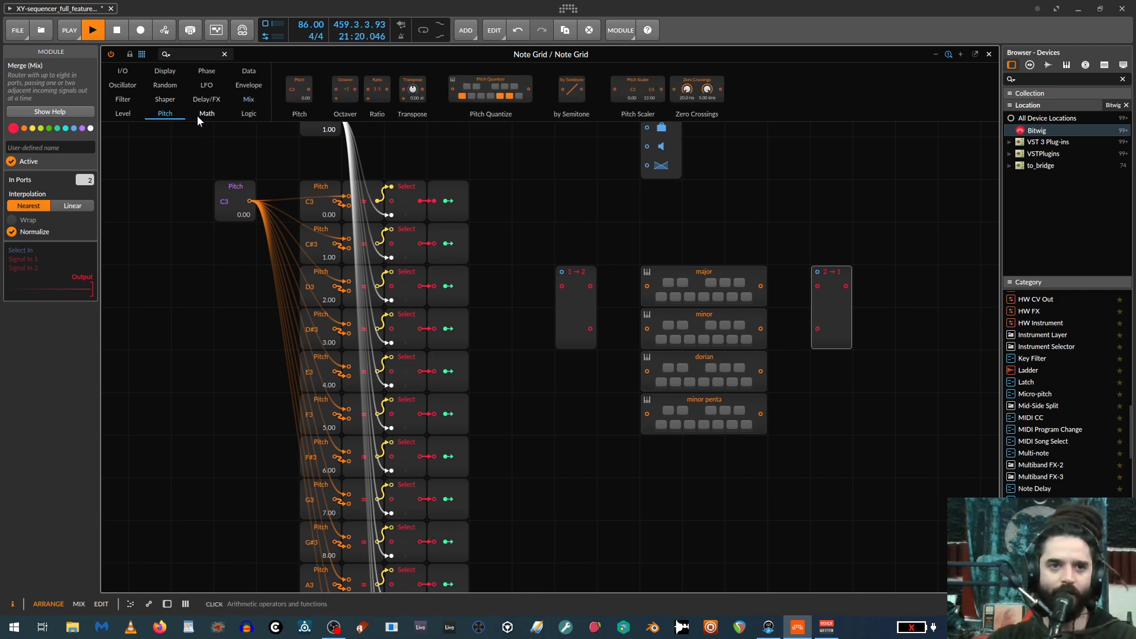
pyautogui.click(141, 113)
pyautogui.moveTo(330, 90); pyautogui.dragTo(172, 281)
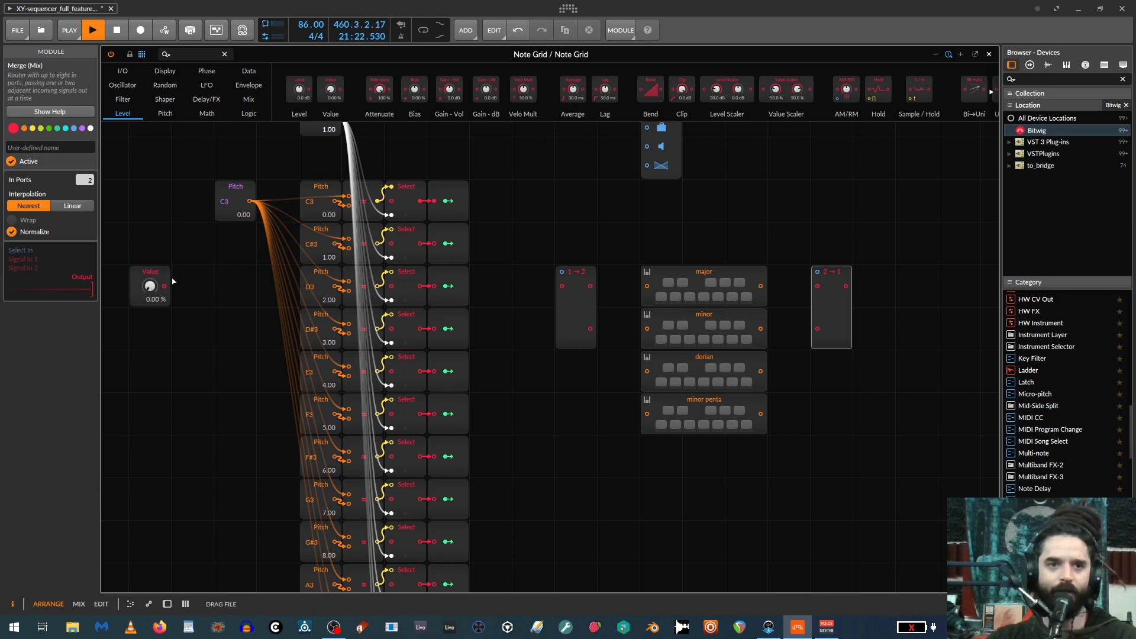
pyautogui.click(152, 293)
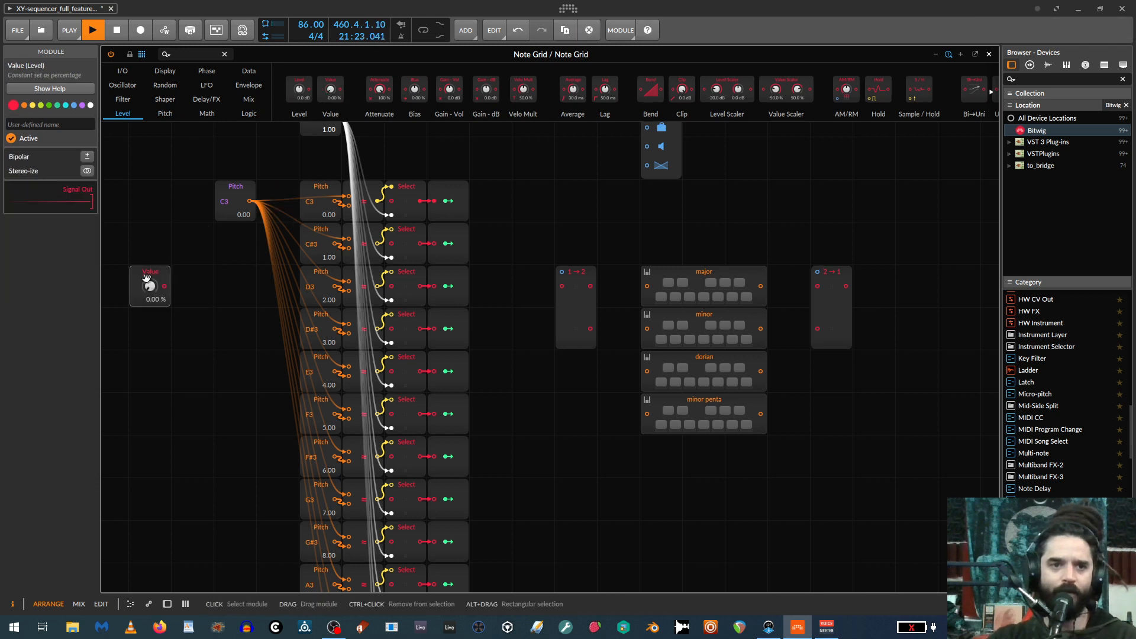
pyautogui.click(32, 125)
pyautogui.write('scale')
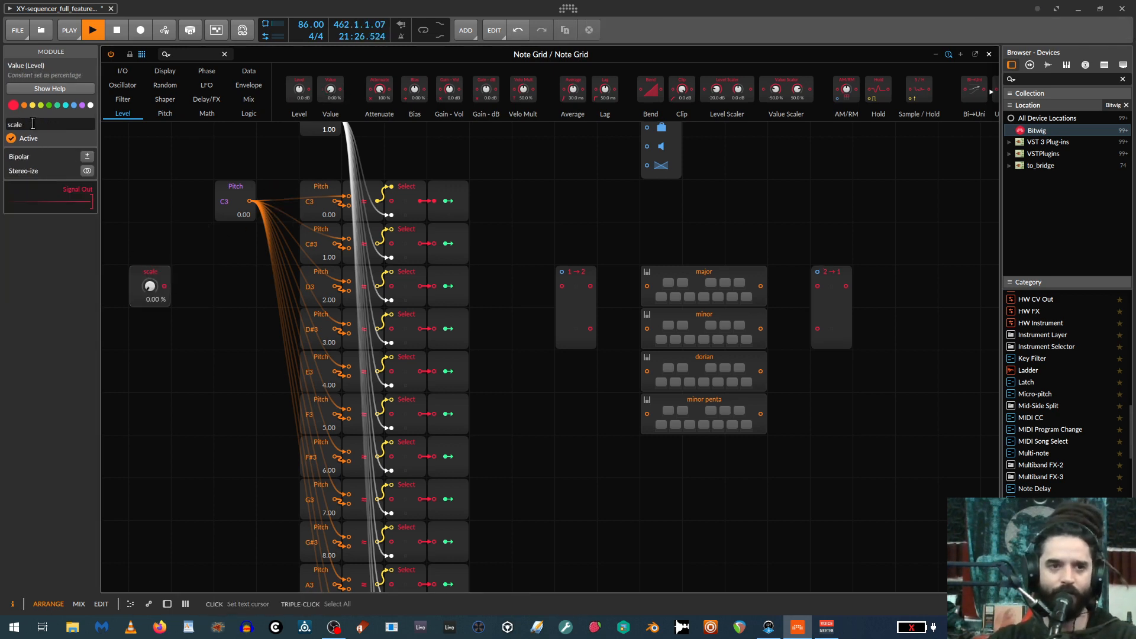
# Move the scale module above the Split module and wire it to the select inputs of Split and Merge.
pyautogui.moveTo(138, 295); pyautogui.dragTo(560, 270)
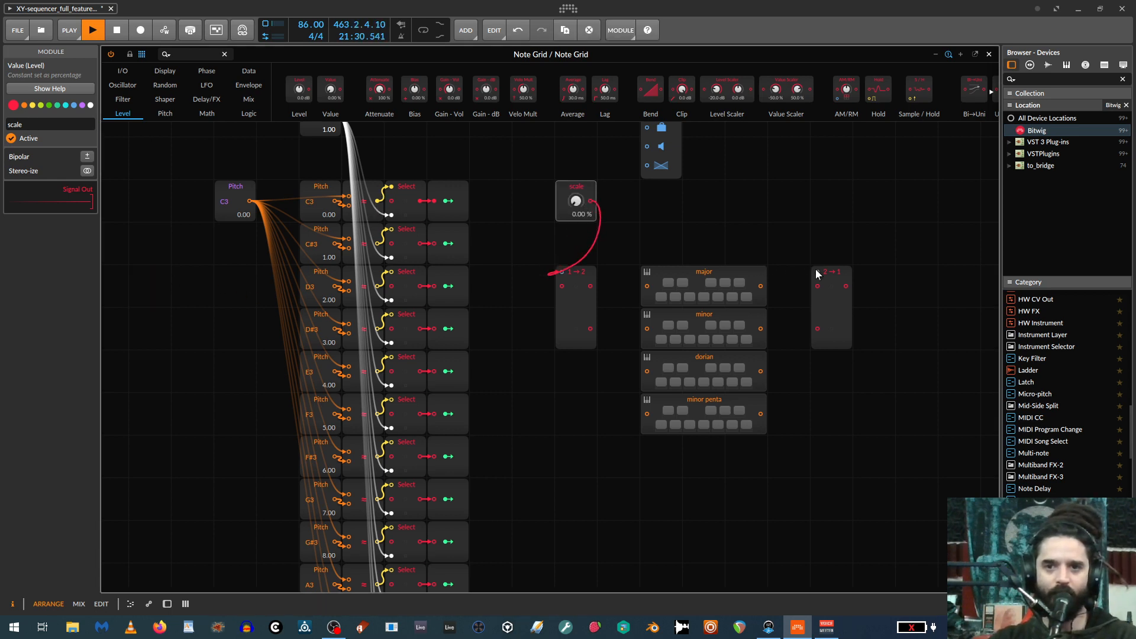
pyautogui.moveTo(817, 272); pyautogui.dragTo(591, 201)
# Set the Split module to 4 out ports and the Merge module to 4 in ports.
pyautogui.click(580, 327)
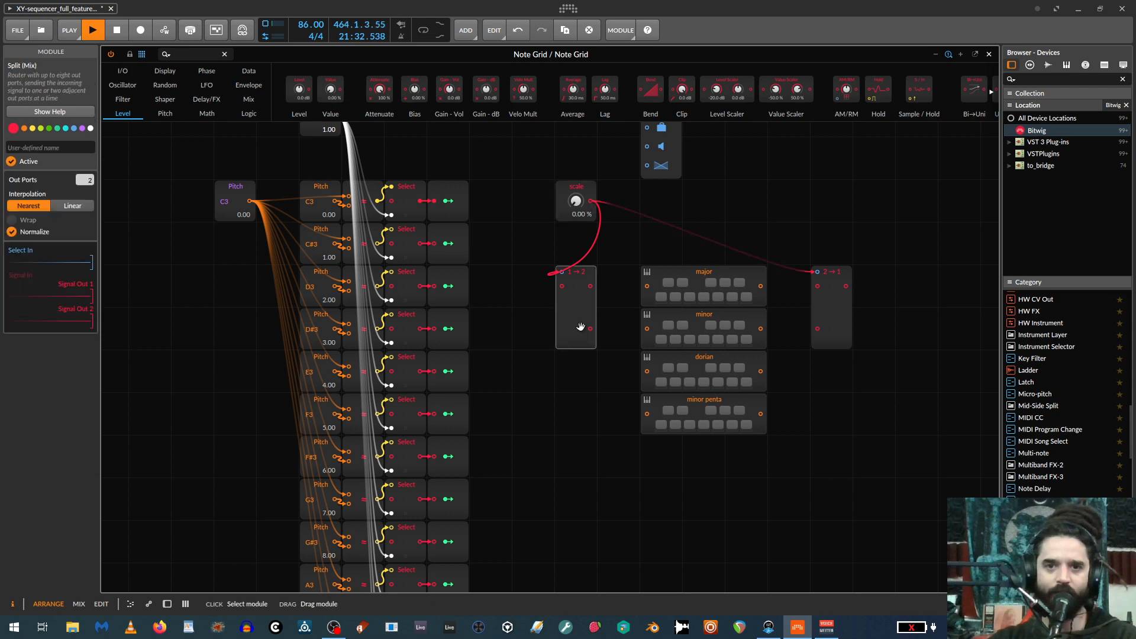
pyautogui.moveTo(90, 180); pyautogui.dragTo(82, 166)
pyautogui.click(821, 297)
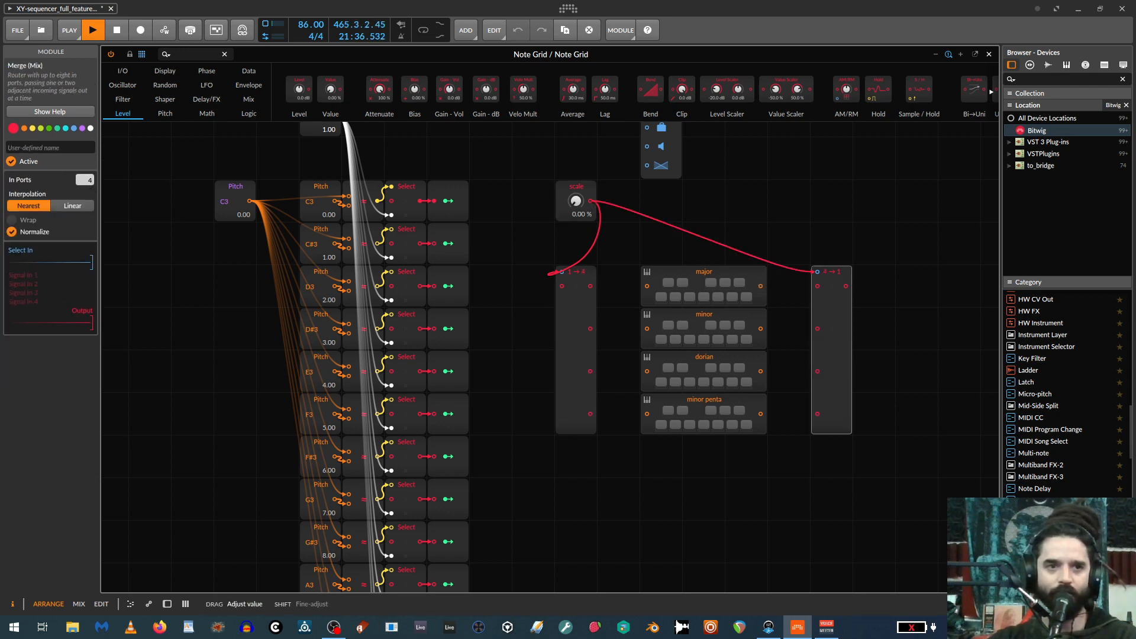
# Move the Split module against the Pitch Quantize stack and wire its four outputs to the major, minor, dorian and minor penta inputs.
pyautogui.moveTo(584, 283); pyautogui.dragTo(639, 292)
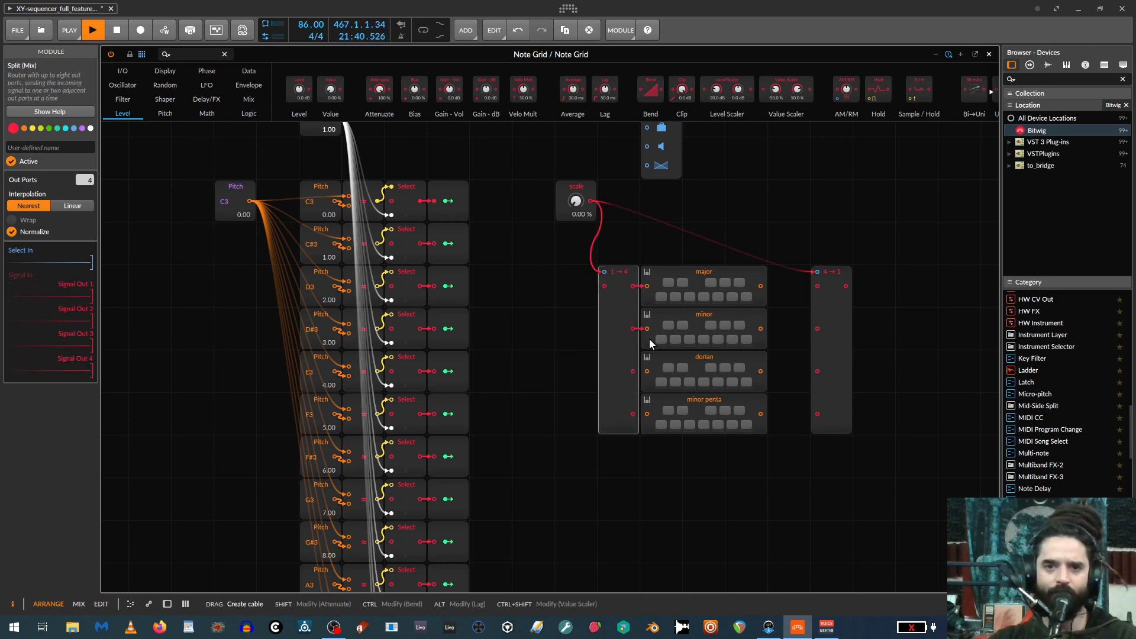
pyautogui.moveTo(632, 371); pyautogui.dragTo(646, 371)
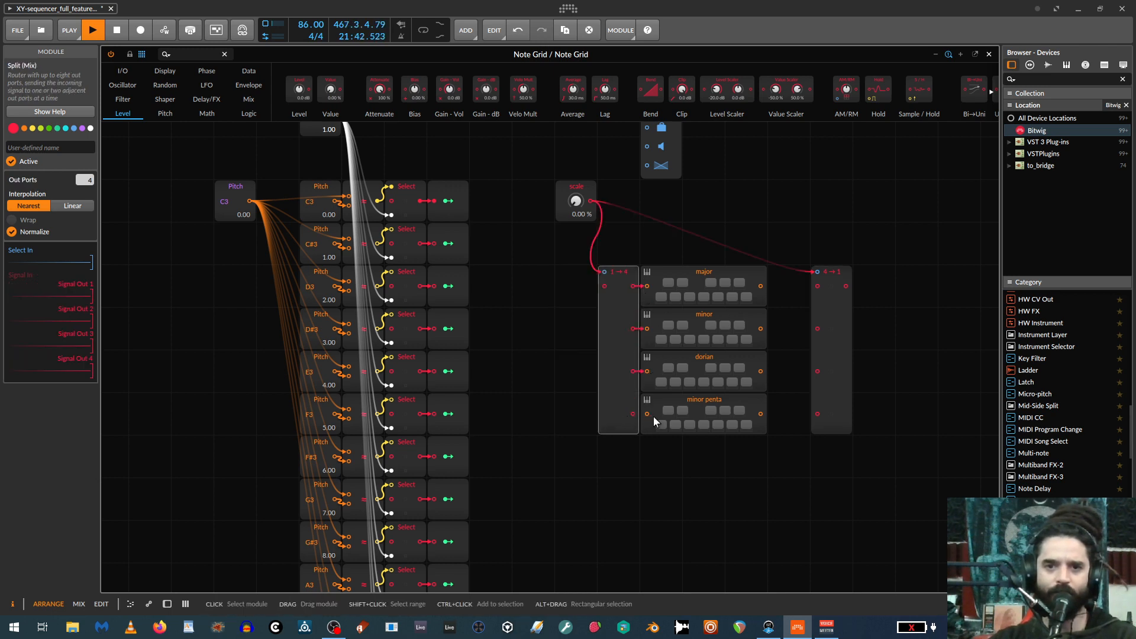
pyautogui.moveTo(646, 413); pyautogui.dragTo(633, 416)
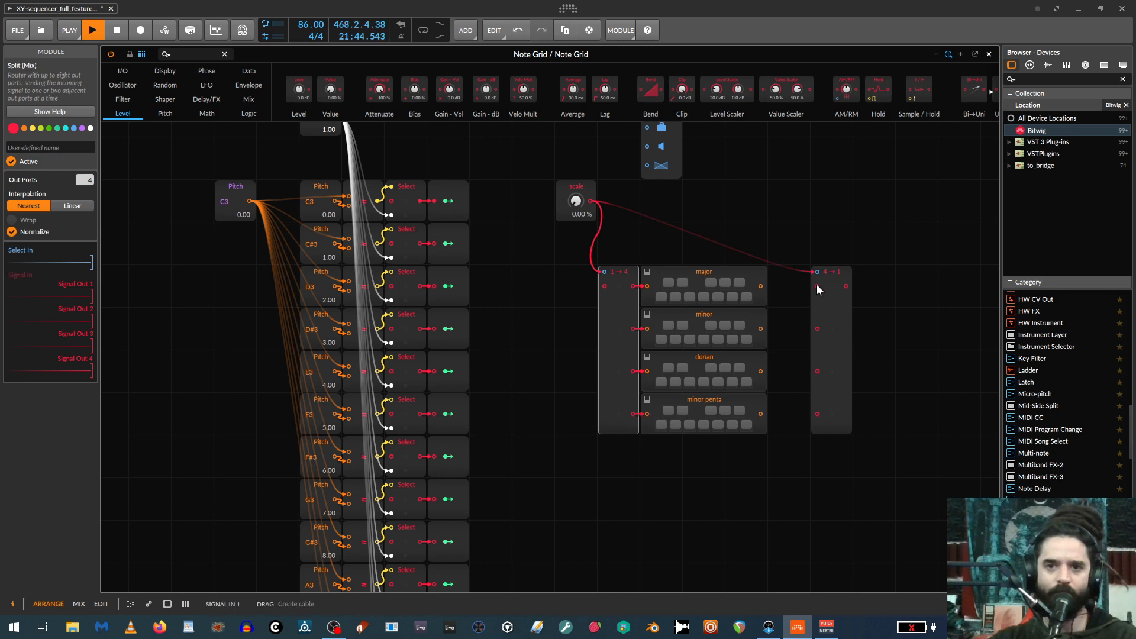
# Wire the outputs of the major, minor, dorian and minor penta modules to the Merge module's four inputs in order.
pyautogui.moveTo(817, 287); pyautogui.dragTo(773, 290)
pyautogui.moveTo(762, 328); pyautogui.dragTo(812, 329)
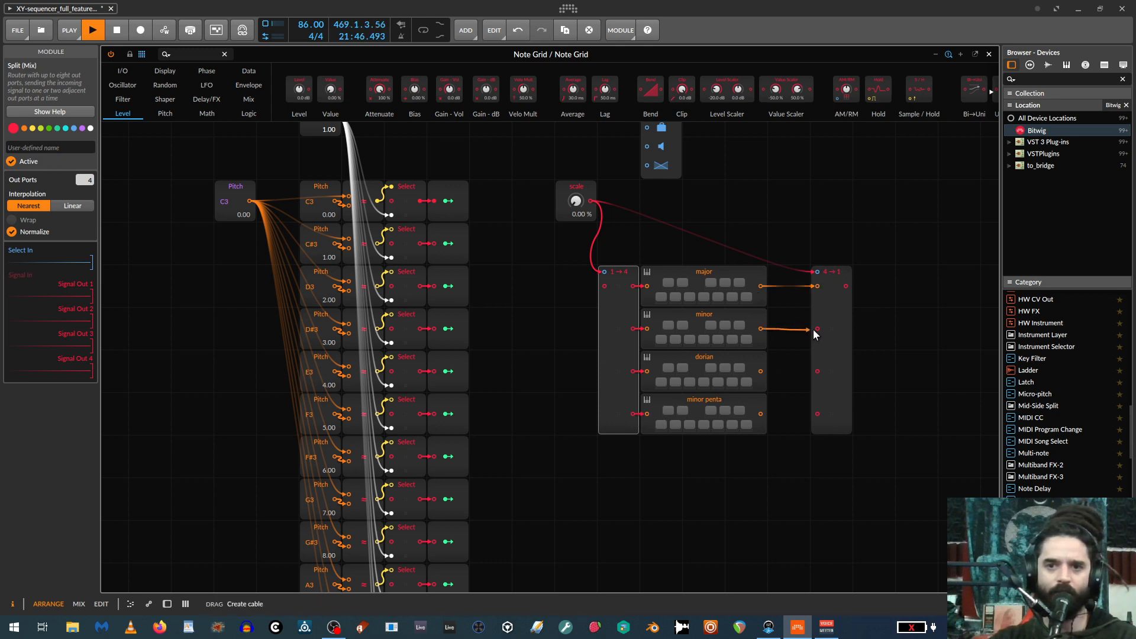
pyautogui.moveTo(762, 373); pyautogui.dragTo(821, 372)
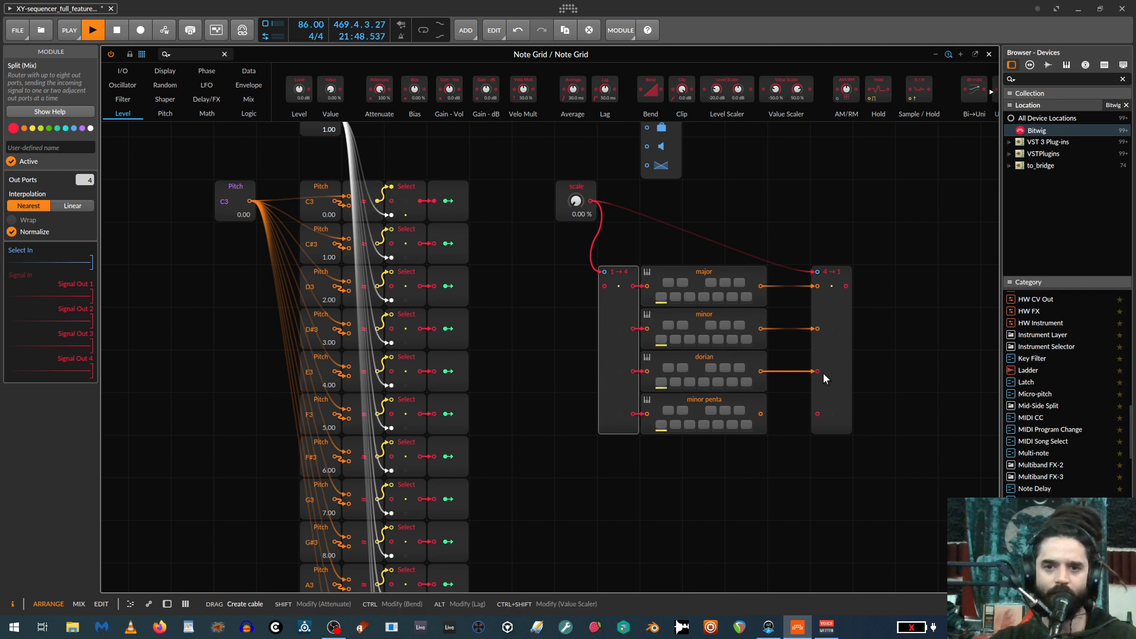
pyautogui.moveTo(811, 415); pyautogui.dragTo(760, 414)
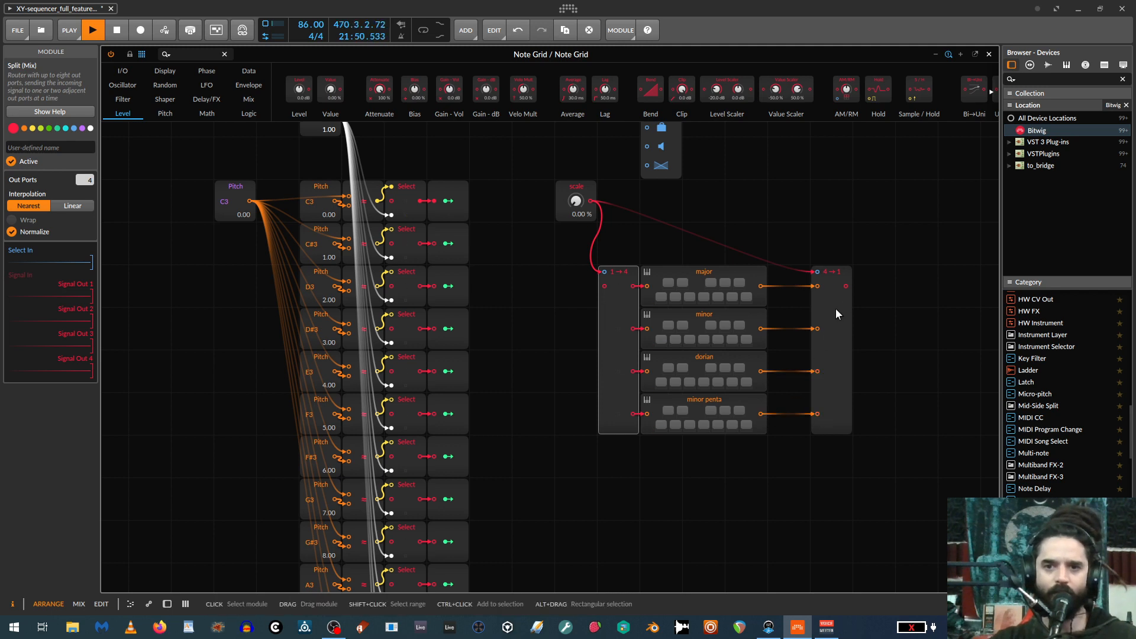
pyautogui.scroll(4, 828, 343)
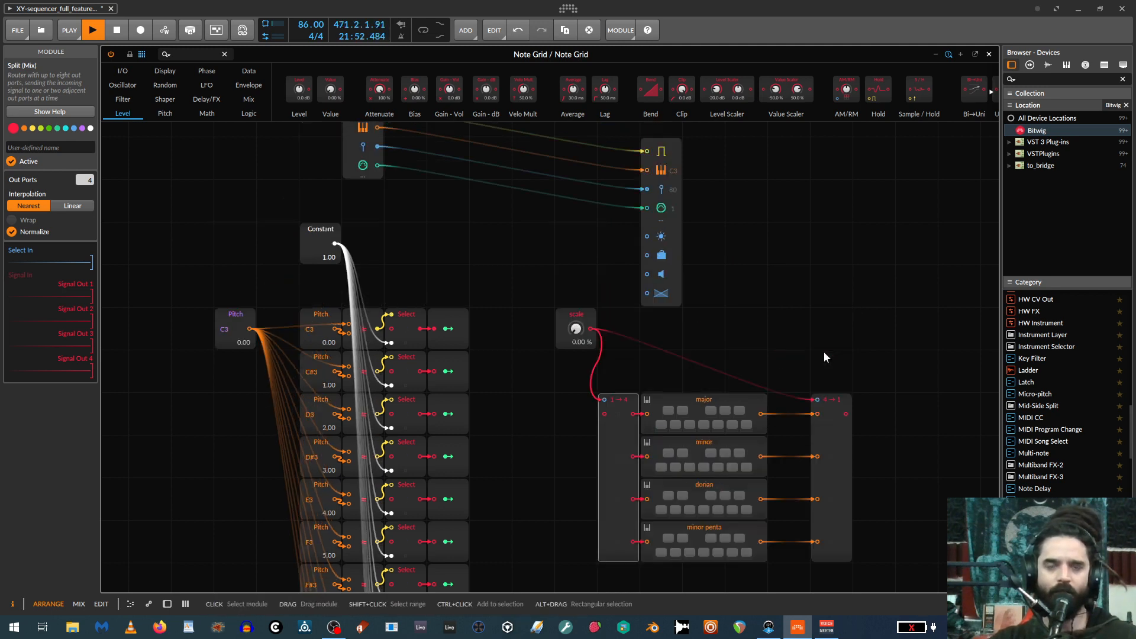
pyautogui.scroll(-2, 834, 362)
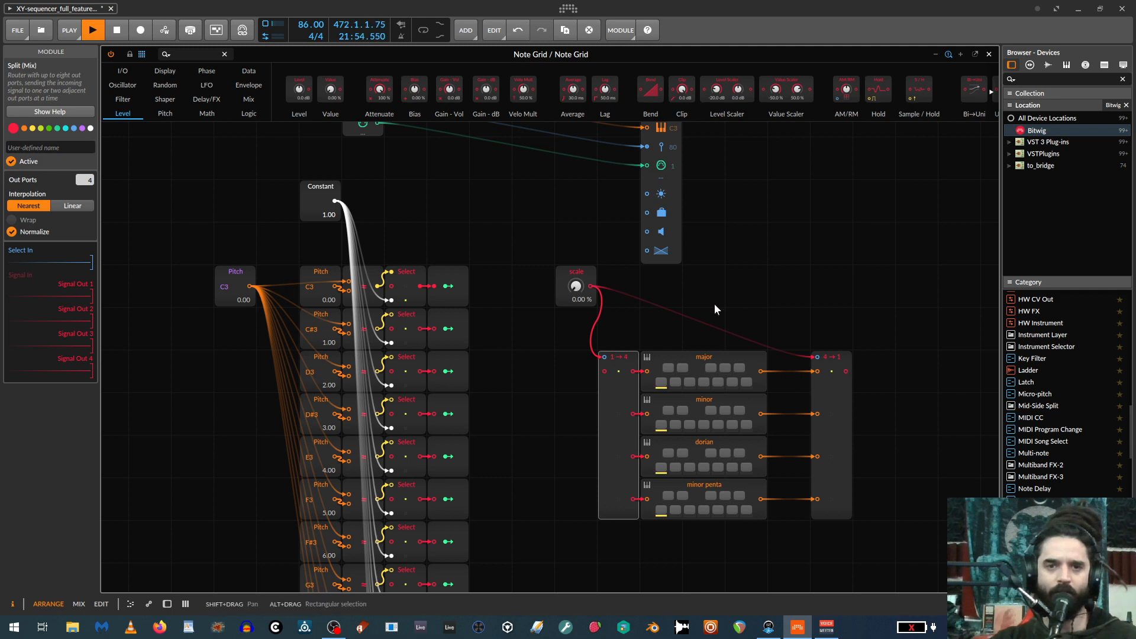
pyautogui.scroll(3, 736, 307)
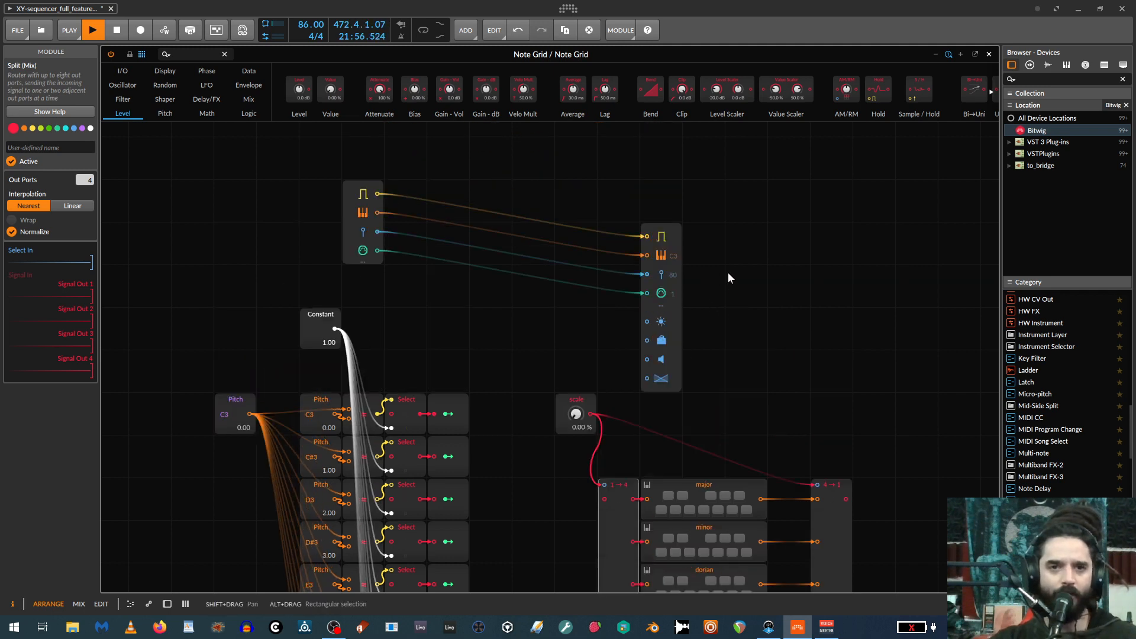
# Align the Note Out module level with the Note In module and move the Merge module against the Pitch Quantize stack.
pyautogui.scroll(-1, 727, 266)
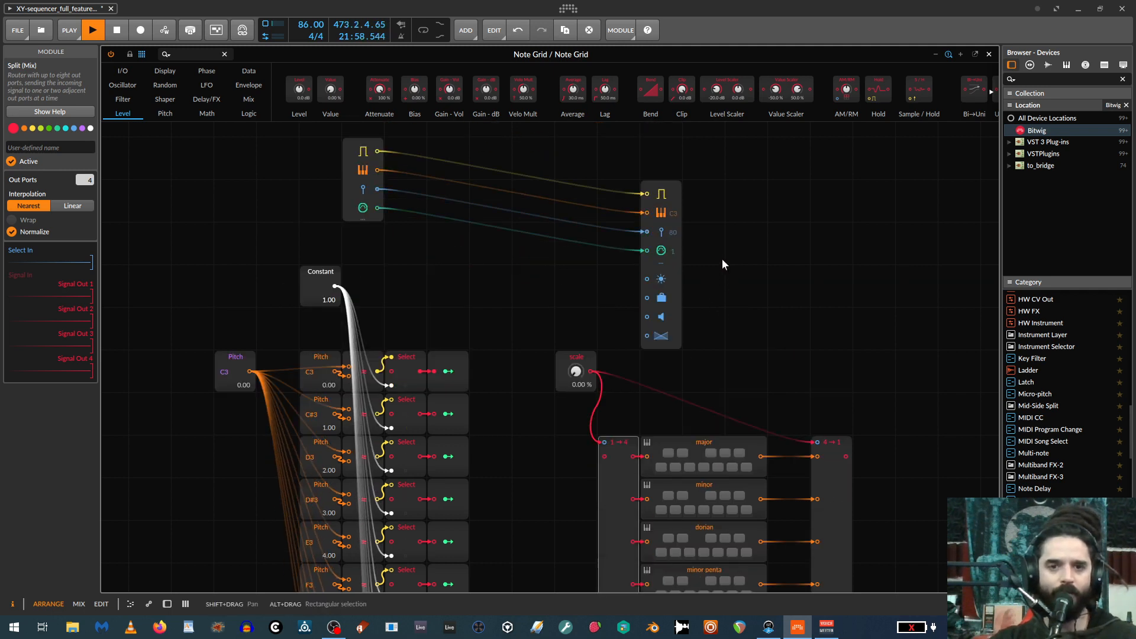
pyautogui.scroll(-1, 721, 263)
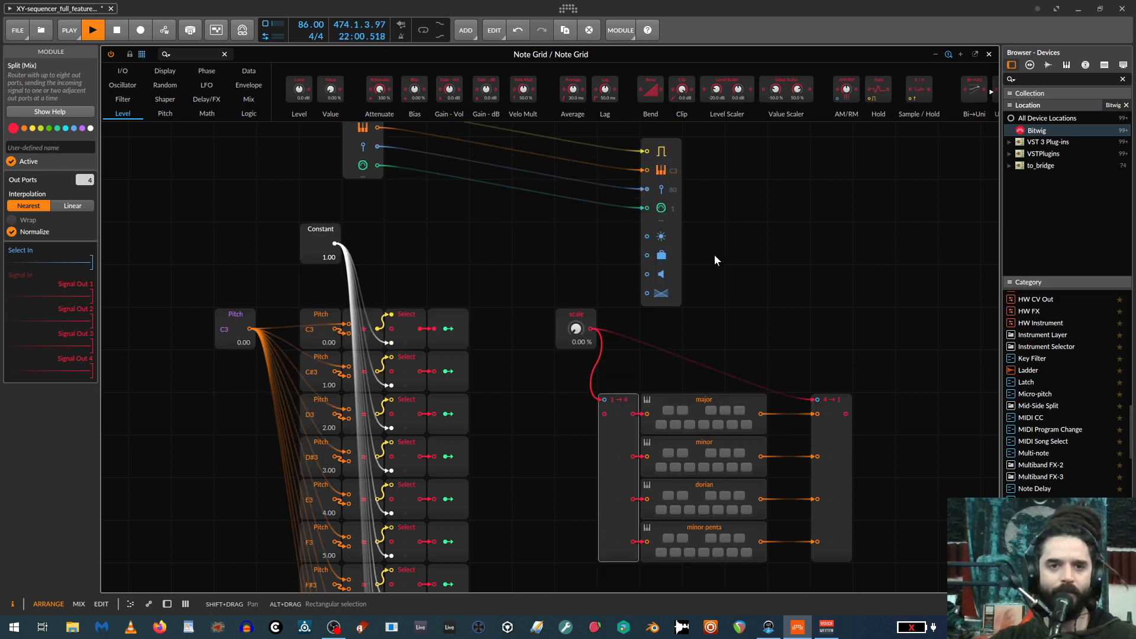
pyautogui.scroll(2, 650, 255)
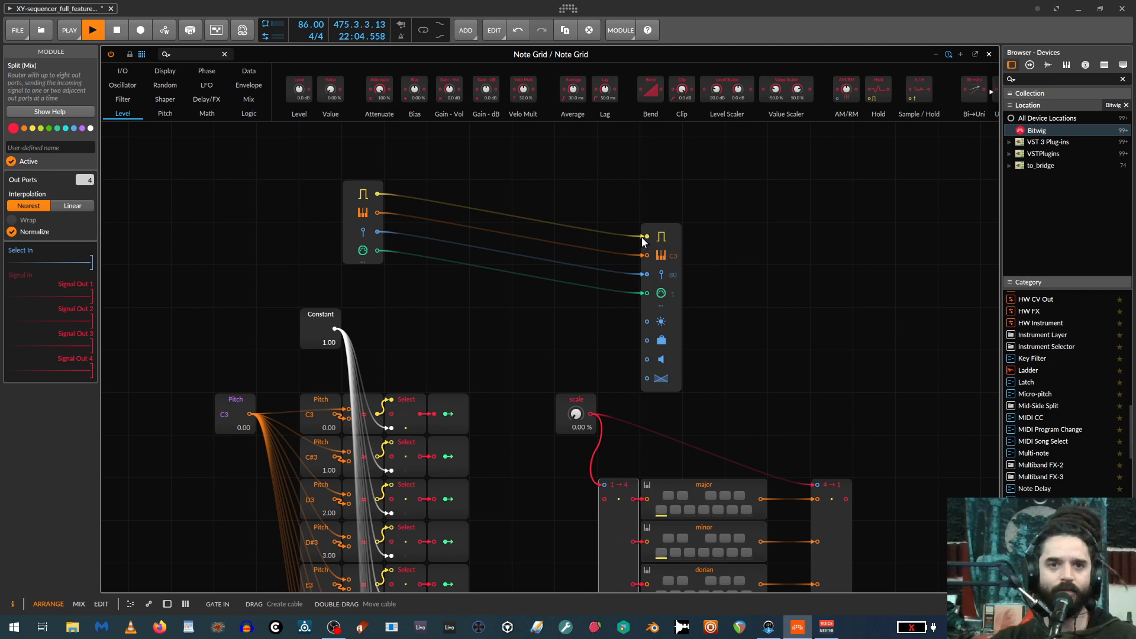
pyautogui.moveTo(668, 237); pyautogui.dragTo(673, 218)
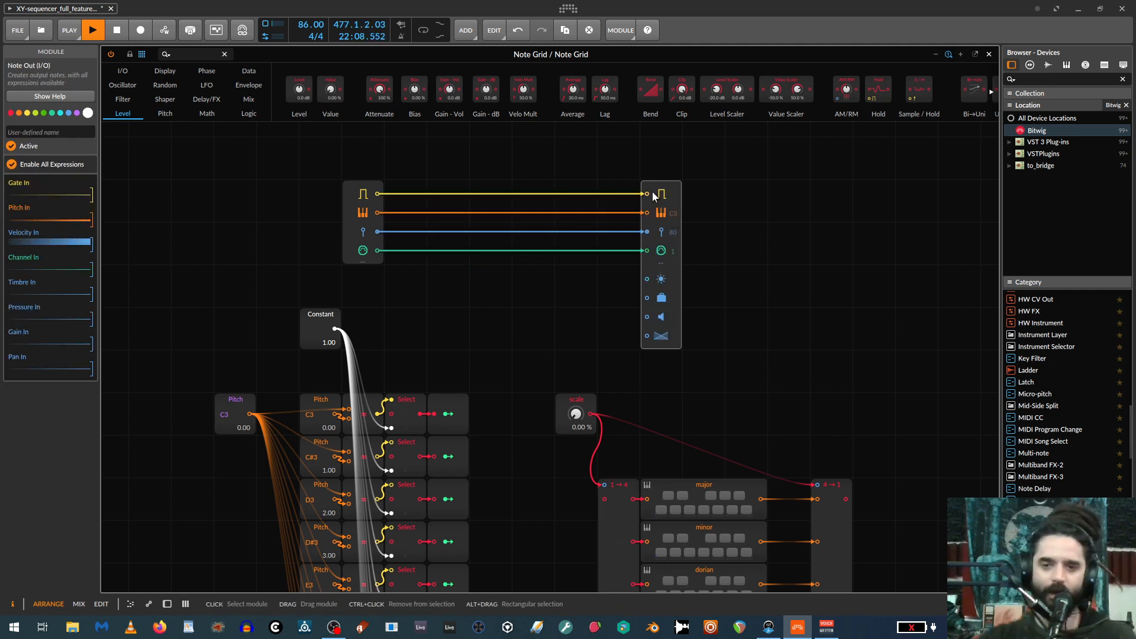
pyautogui.scroll(-4, 711, 250)
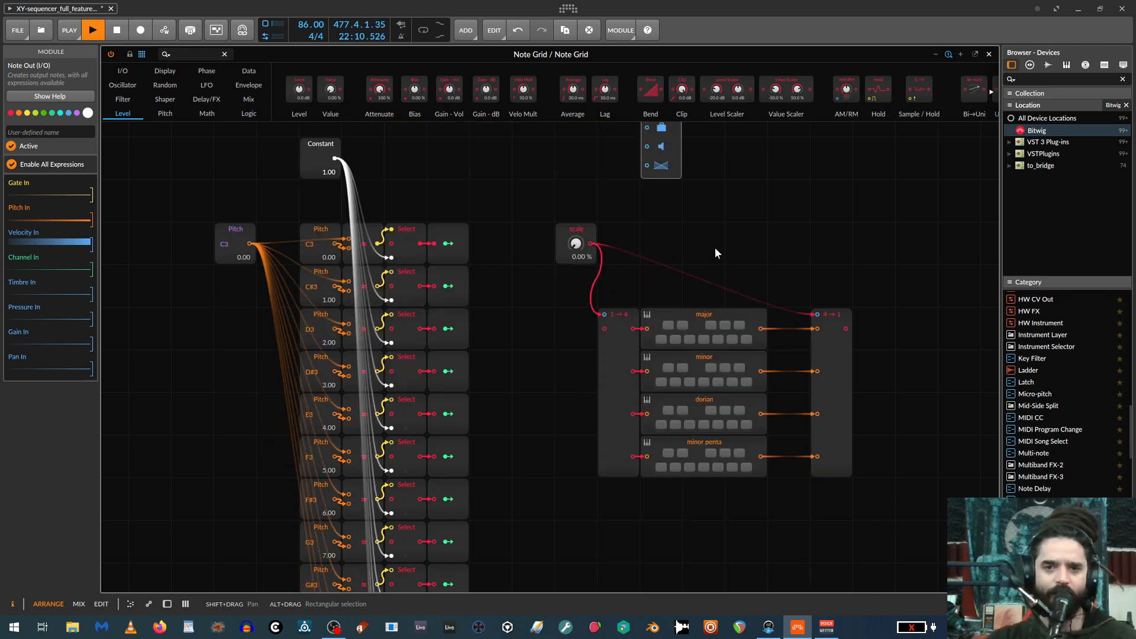
pyautogui.moveTo(823, 354); pyautogui.dragTo(780, 356)
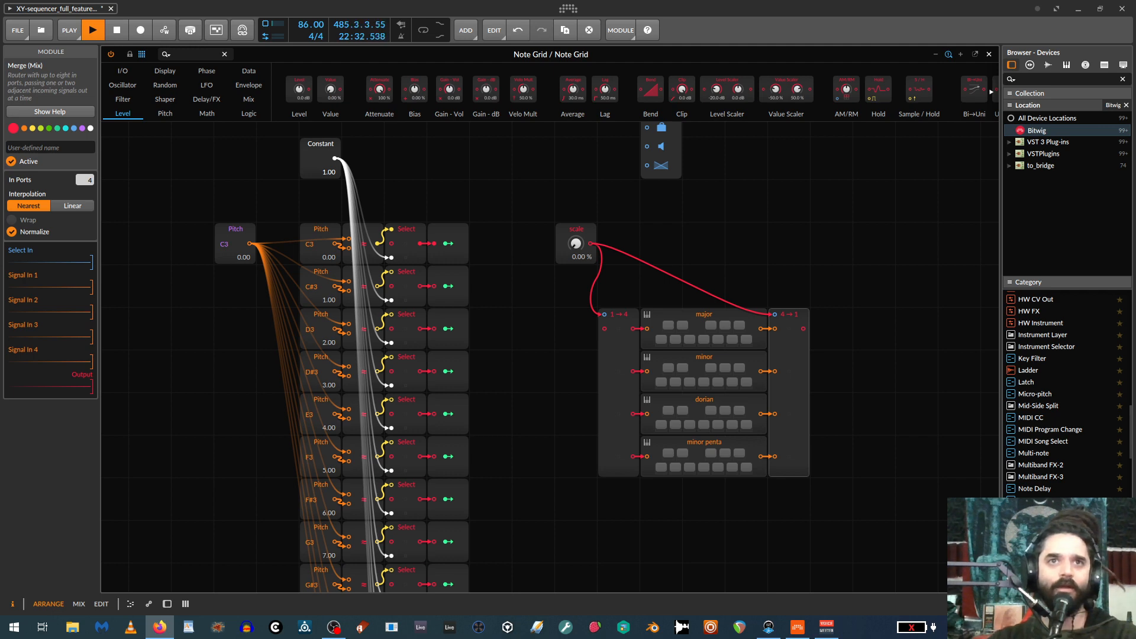
pyautogui.click(240, 243)
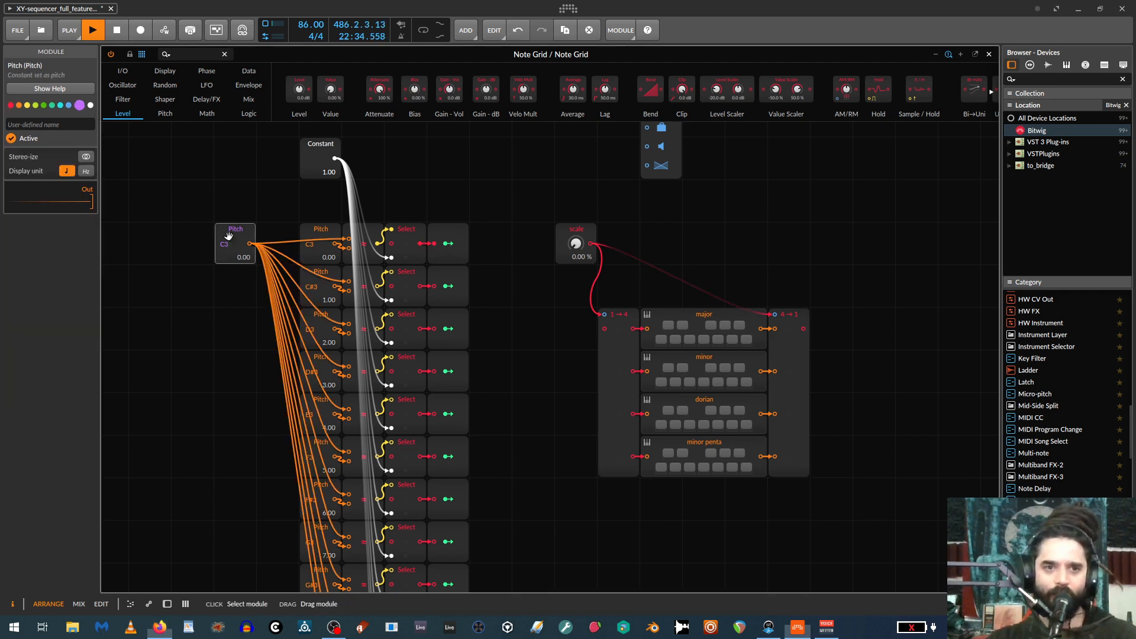
pyautogui.click(436, 237)
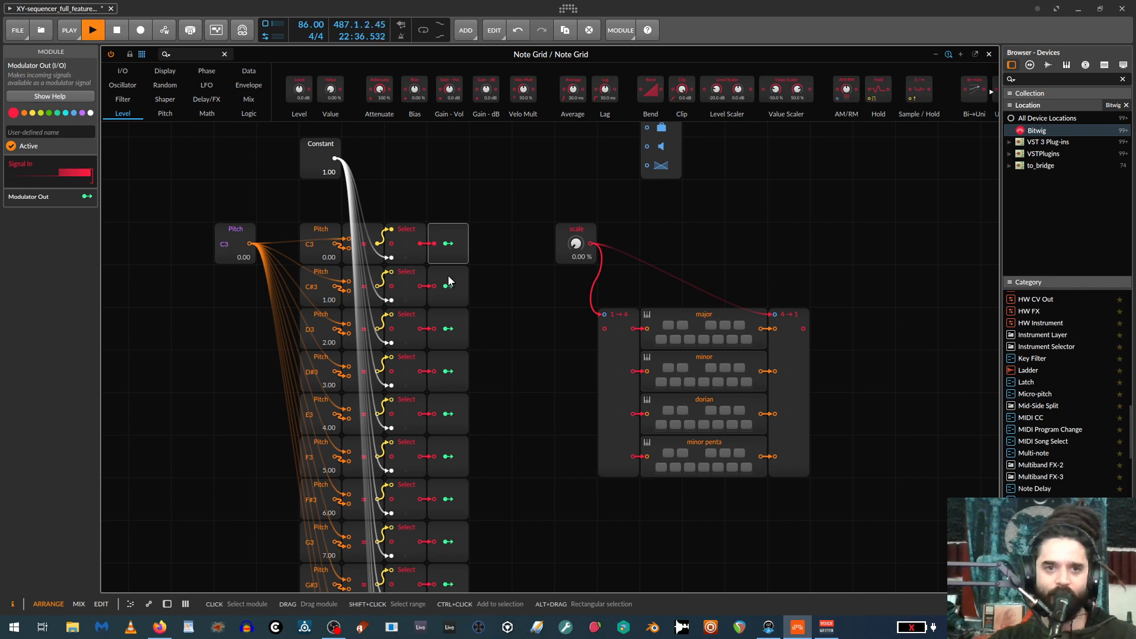
pyautogui.click(451, 287)
pyautogui.click(451, 324)
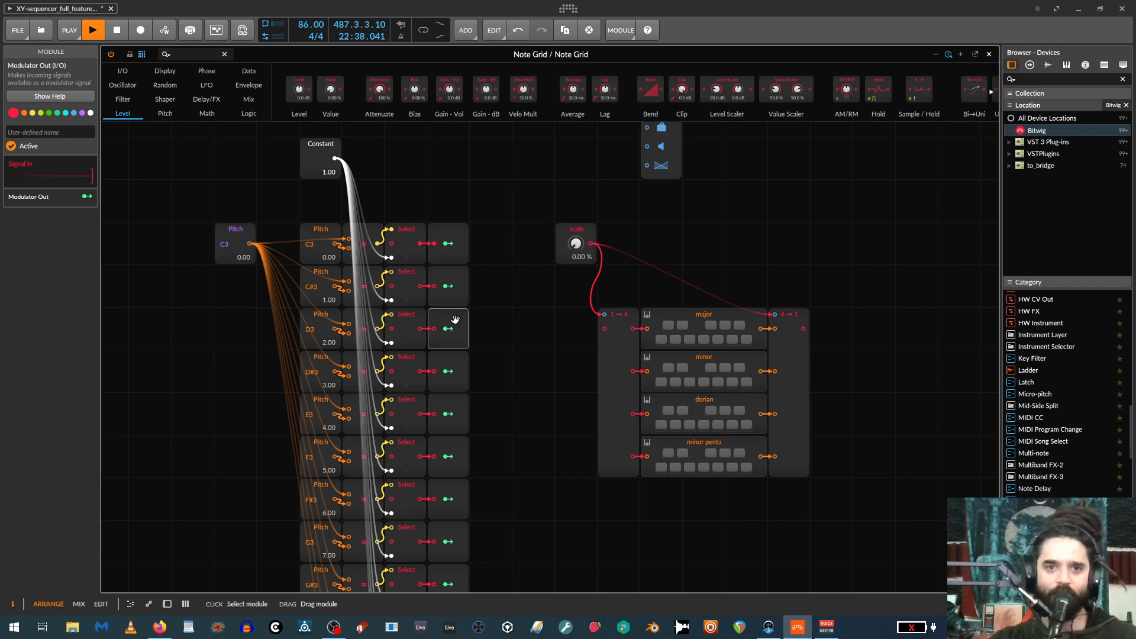
# Map the C3 row's Modulator Out to the C, D, E, F, G, A and B keys of the major module at +1.000.
pyautogui.click(448, 249)
pyautogui.click(448, 244)
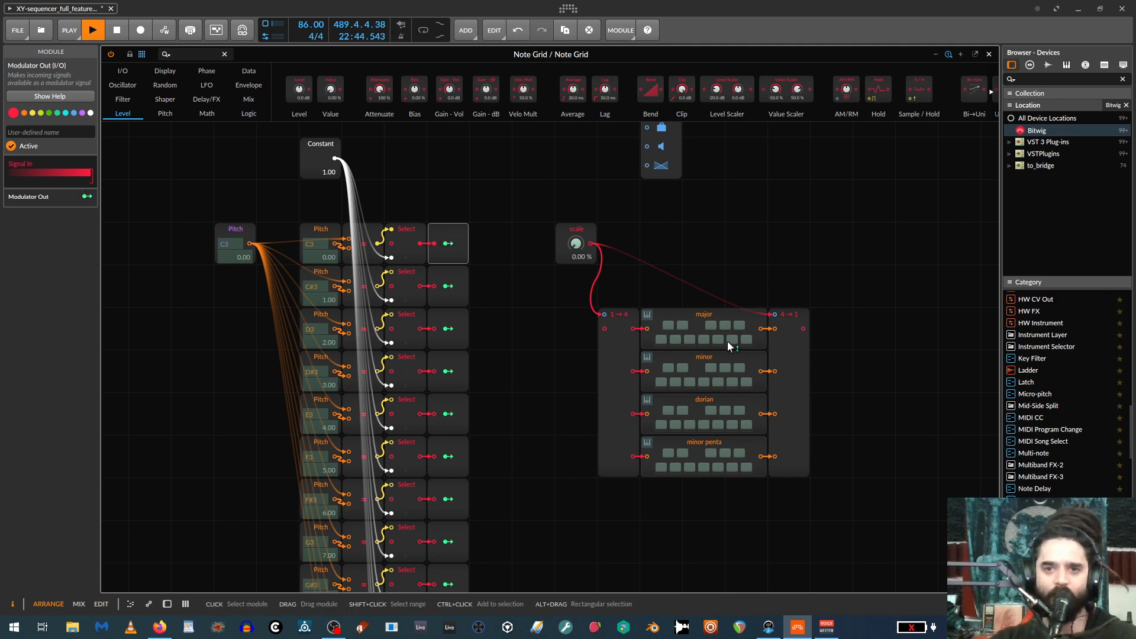
pyautogui.click(662, 338)
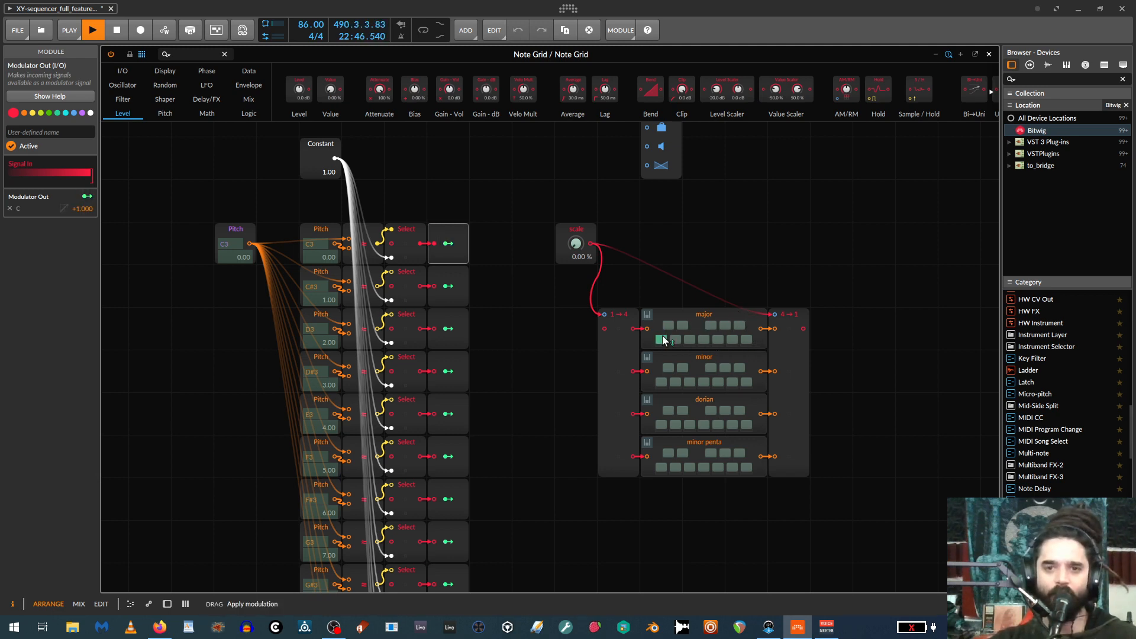
pyautogui.click(674, 339)
pyautogui.click(690, 339)
pyautogui.click(703, 339)
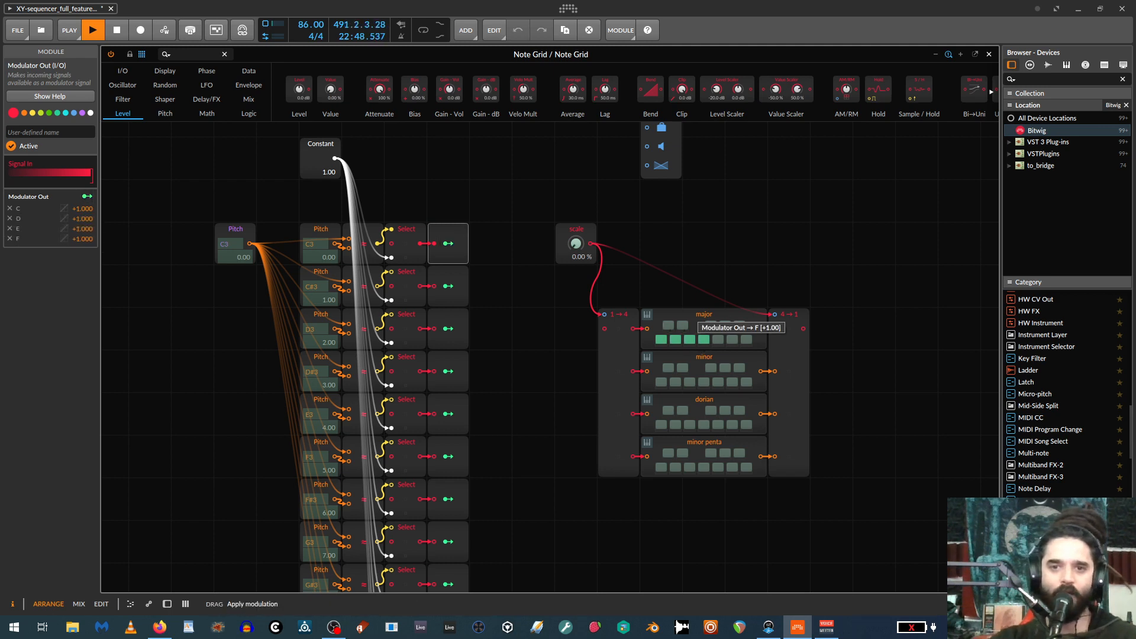
pyautogui.click(718, 339)
pyautogui.click(733, 339)
pyautogui.click(745, 340)
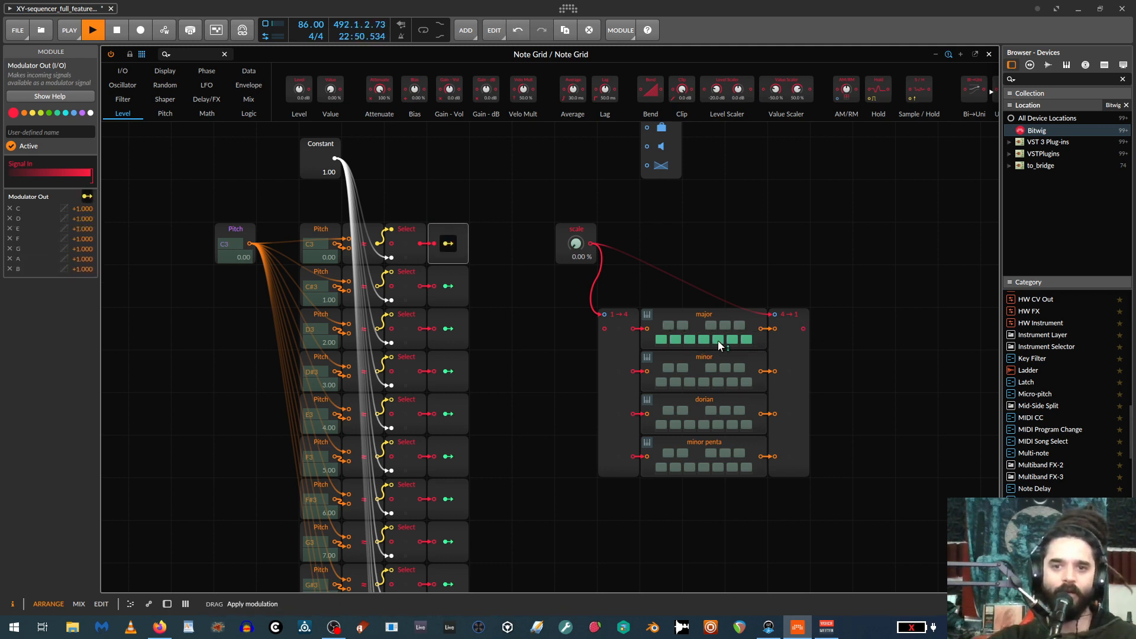
# Map the same Modulator Out to the major module's C#, D#, F#, G# and A# keys at -1.000.
pyautogui.click(668, 325)
pyautogui.click(682, 325)
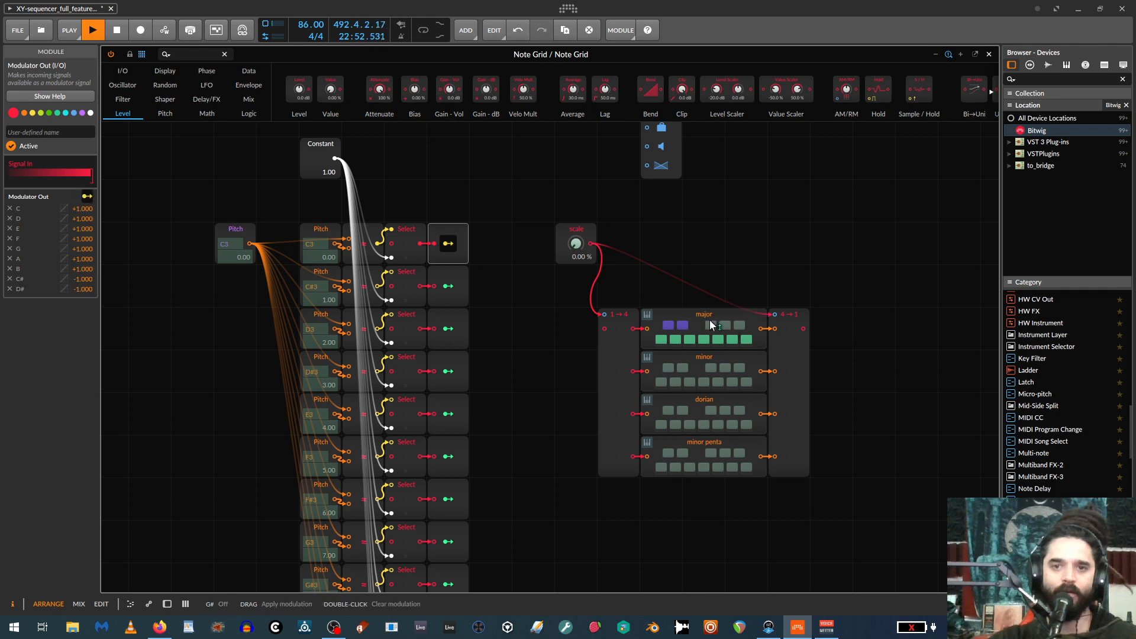
pyautogui.click(710, 325)
pyautogui.click(725, 324)
pyautogui.click(740, 325)
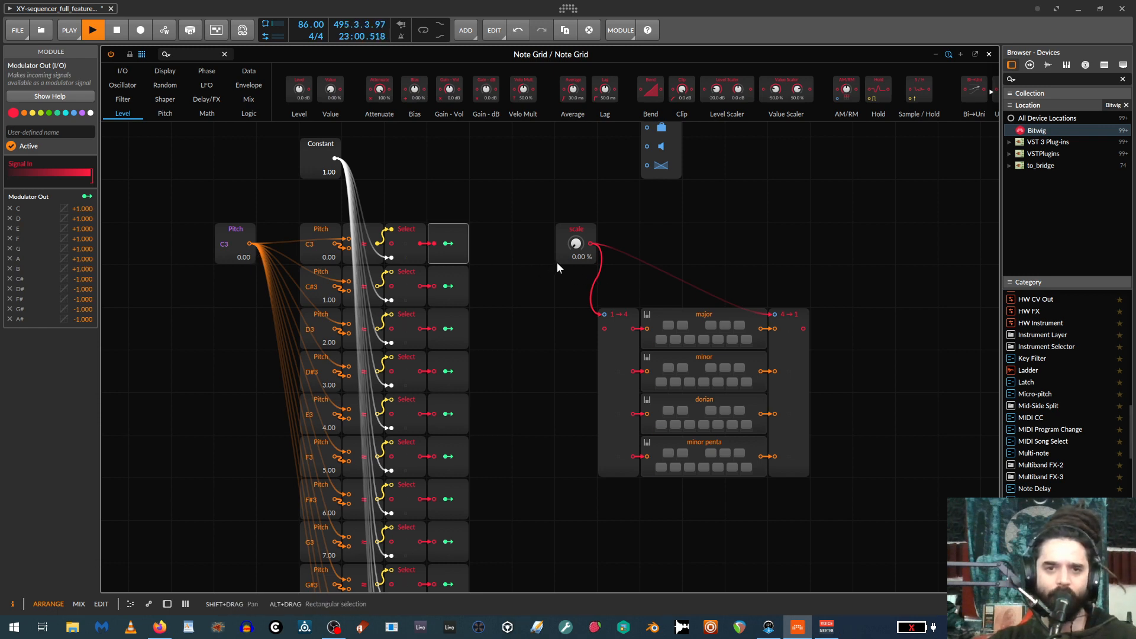
# Add an LFO module above the scale module and wire its signal output to the Split module's signal input.
pyautogui.scroll(3, 693, 268)
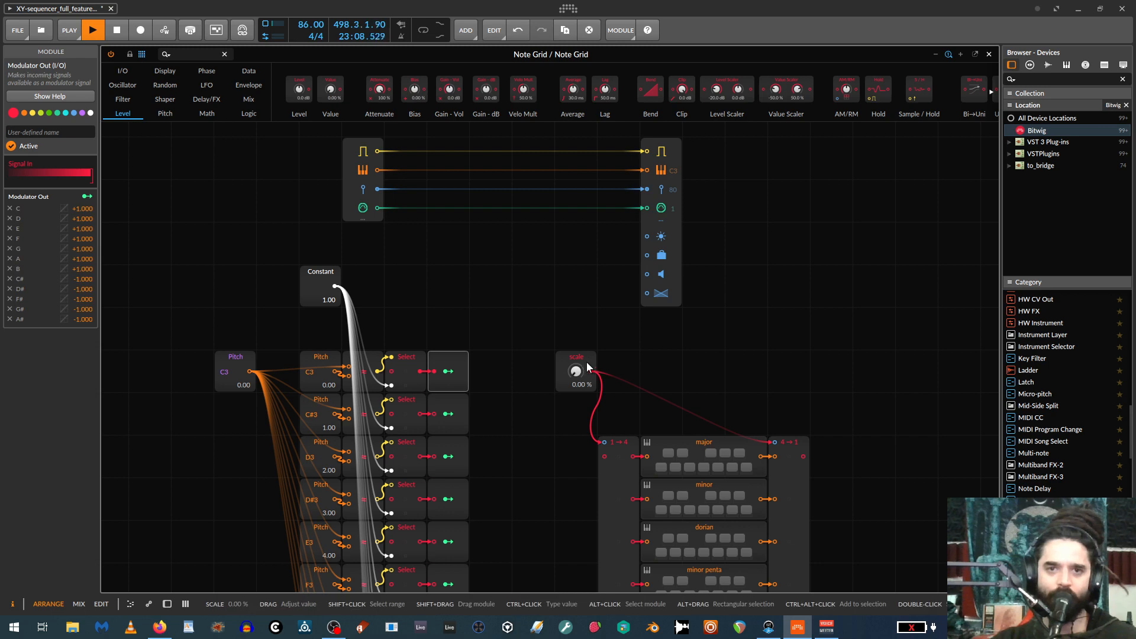
pyautogui.scroll(-1, 613, 353)
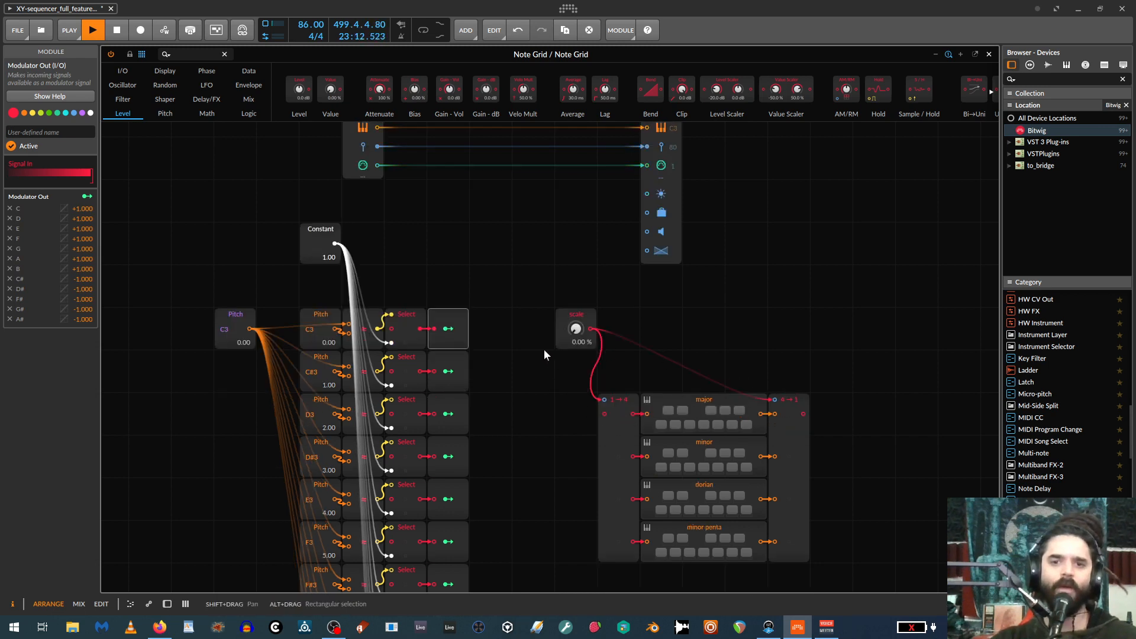
pyautogui.click(126, 85)
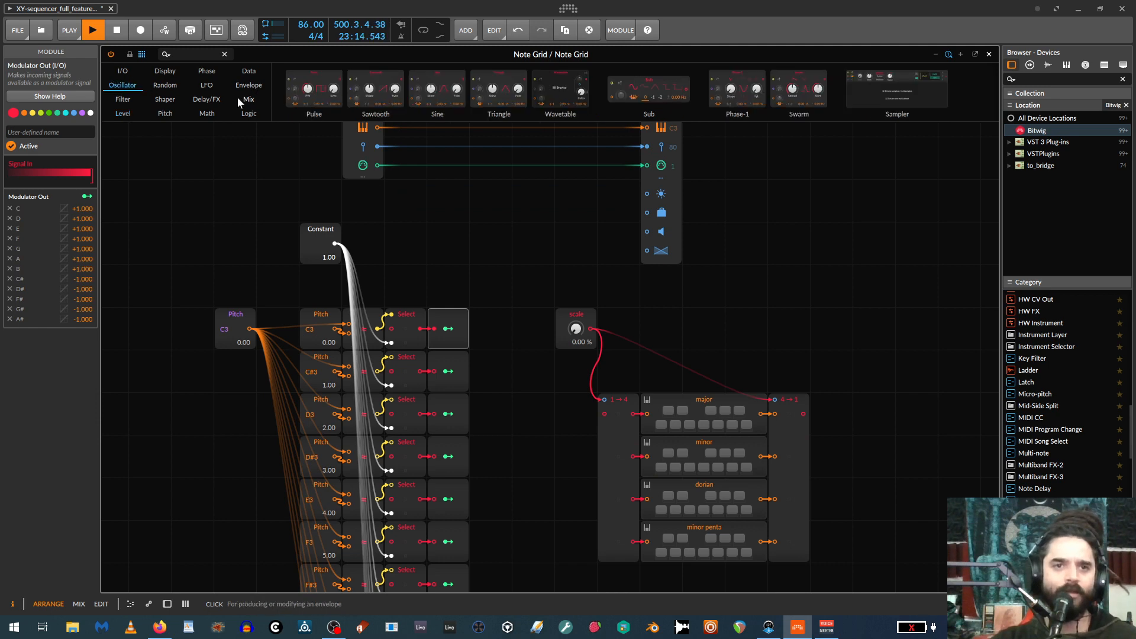
pyautogui.click(167, 84)
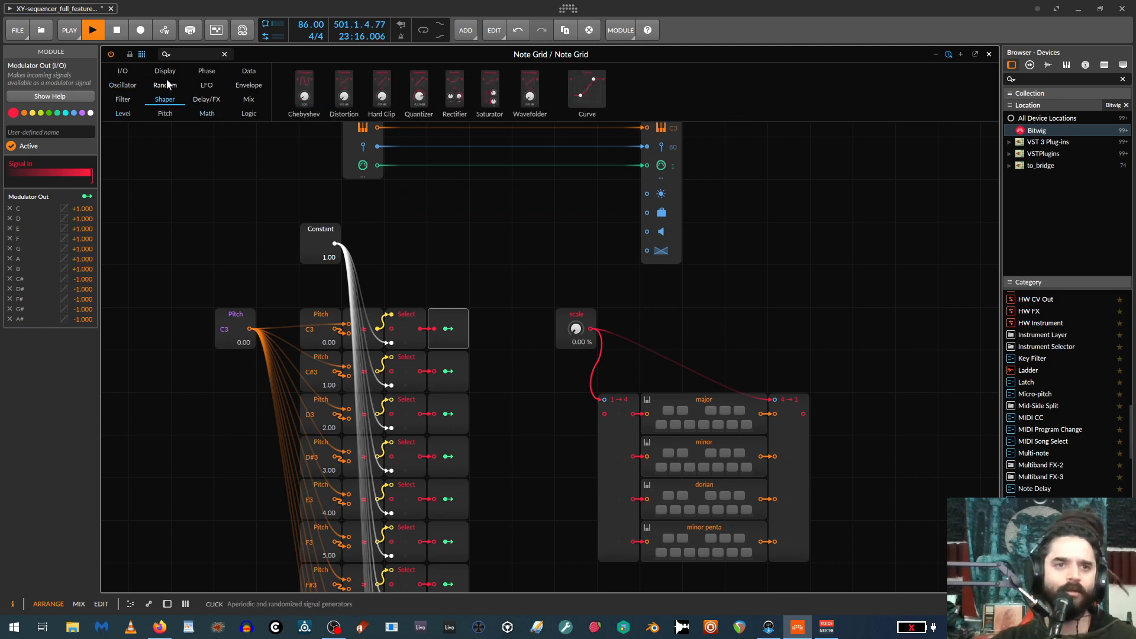
pyautogui.click(204, 84)
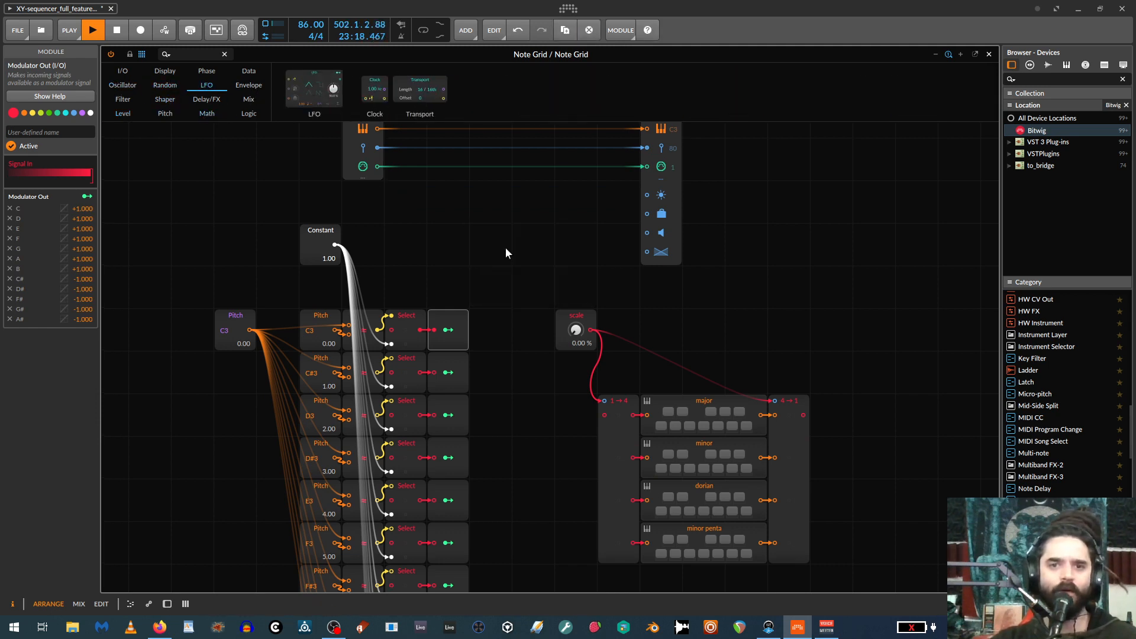
pyautogui.moveTo(506, 253); pyautogui.dragTo(512, 255)
pyautogui.moveTo(590, 245); pyautogui.dragTo(604, 416)
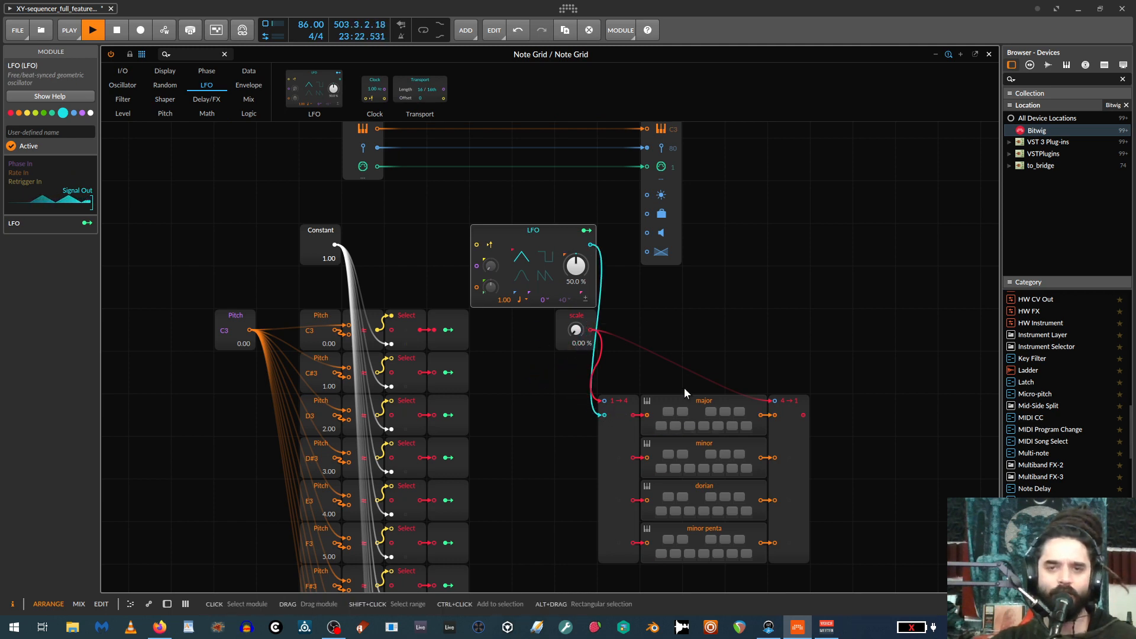
# Wire the Merge module's output to the Note Out module's pitch input.
pyautogui.moveTo(802, 415); pyautogui.dragTo(646, 136)
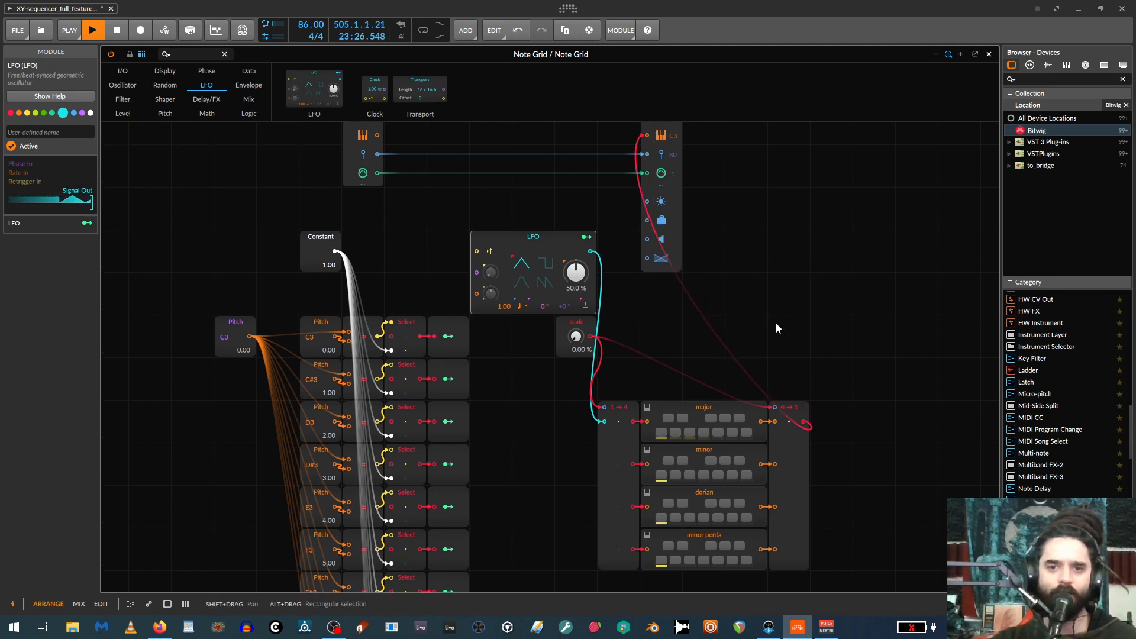
pyautogui.scroll(-3, 775, 333)
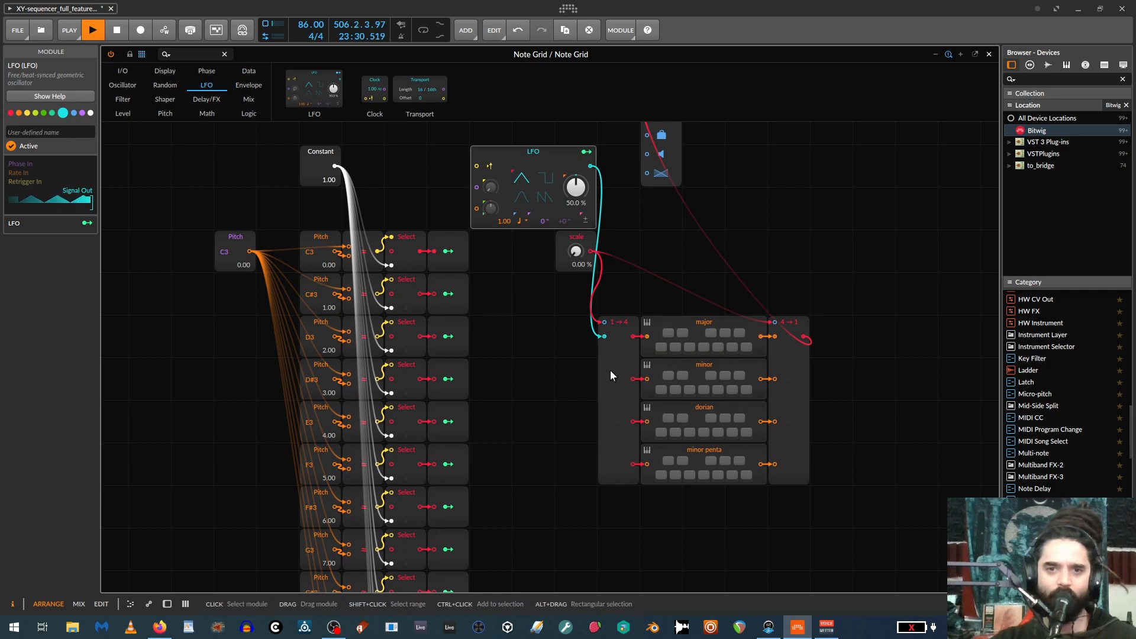
# Close the grid editor, show the Note Grid track's device chain, and reopen the grid editor above it.
pyautogui.click(987, 55)
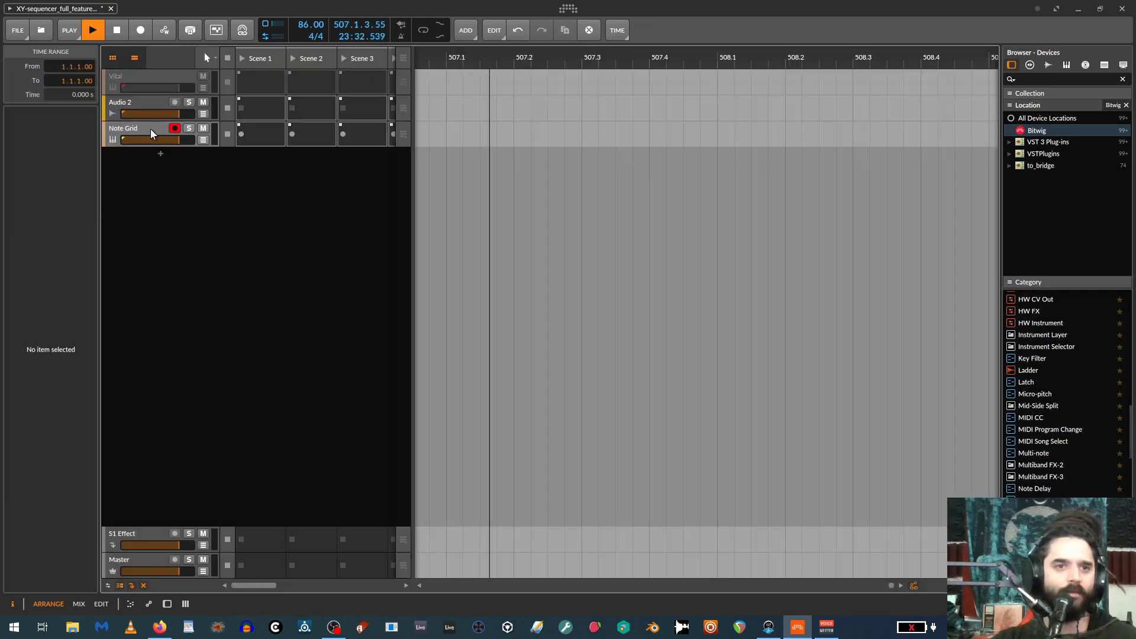
pyautogui.click(132, 127)
pyautogui.doubleClick(131, 128)
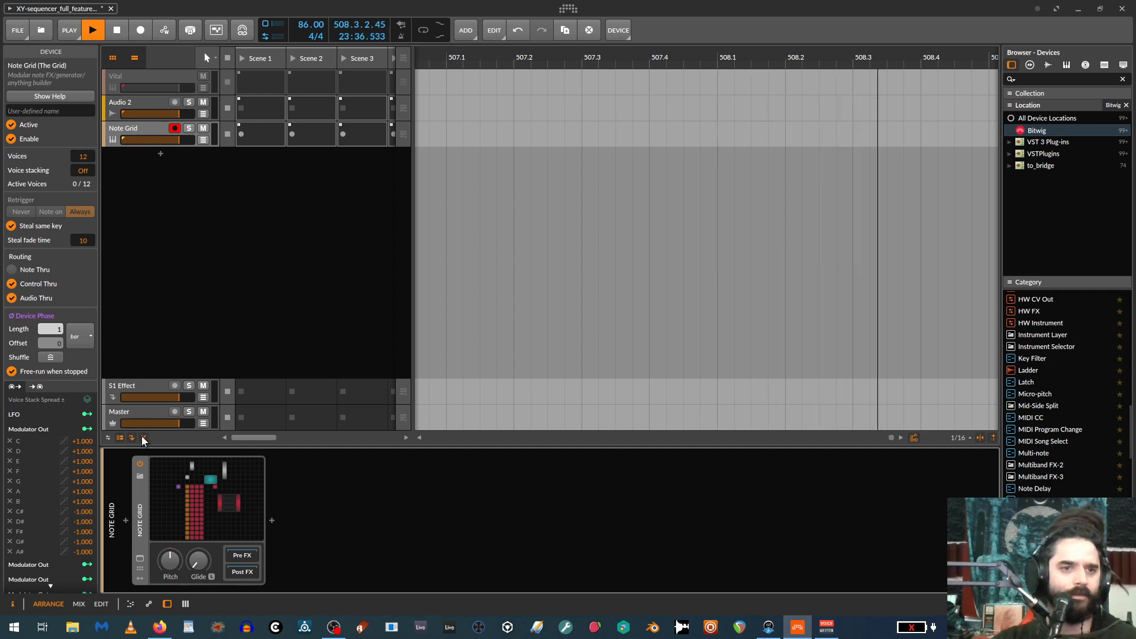
pyautogui.click(190, 480)
pyautogui.scroll(5, 586, 338)
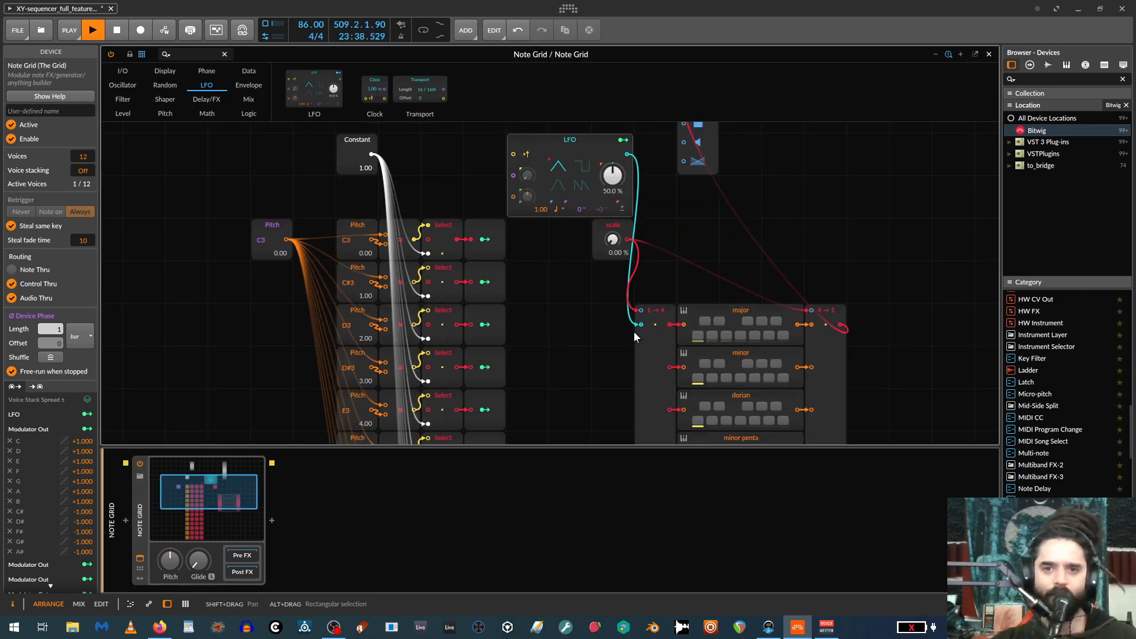
# Move the LFO module away from the scale module and delete it from the patch.
pyautogui.moveTo(591, 225); pyautogui.dragTo(506, 183)
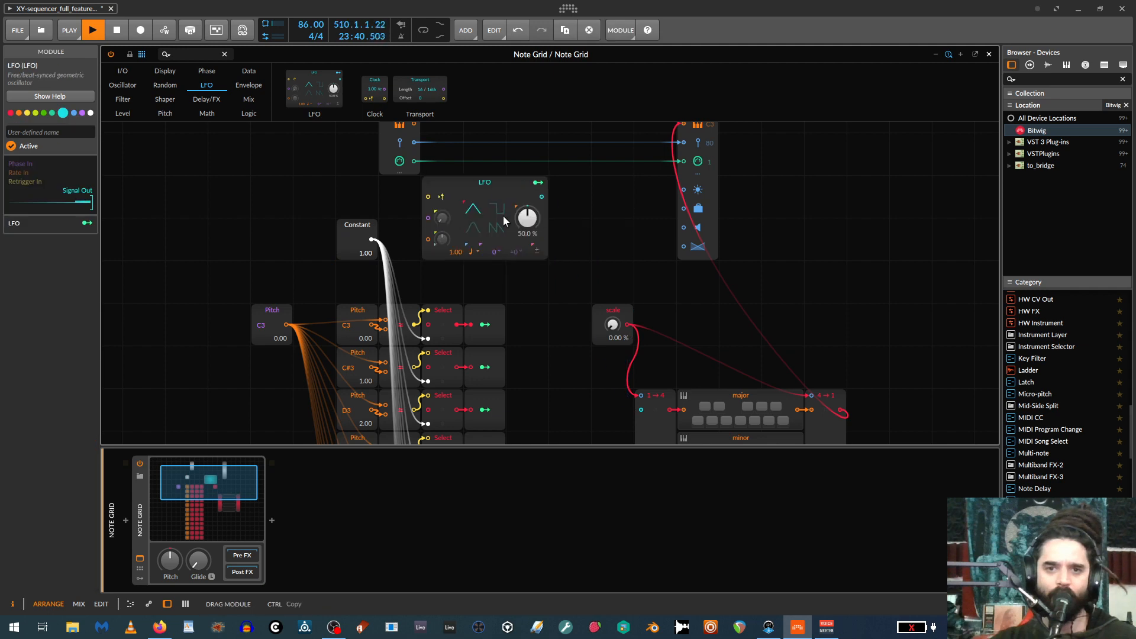
pyautogui.scroll(-3, 626, 260)
pyautogui.scroll(3, 556, 266)
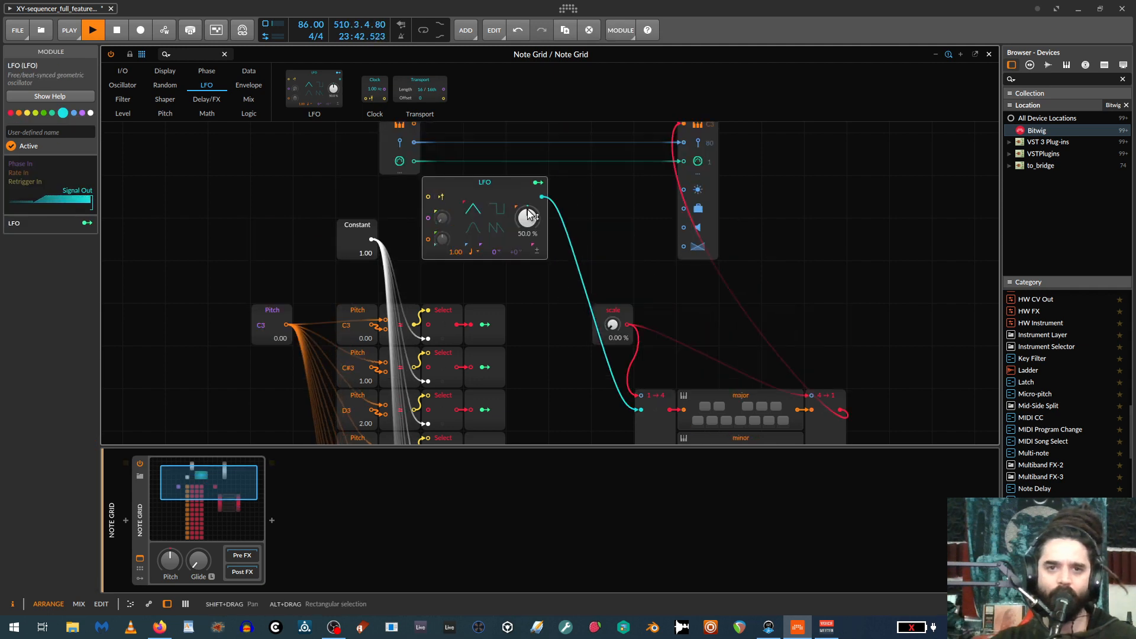
pyautogui.press('Delete')
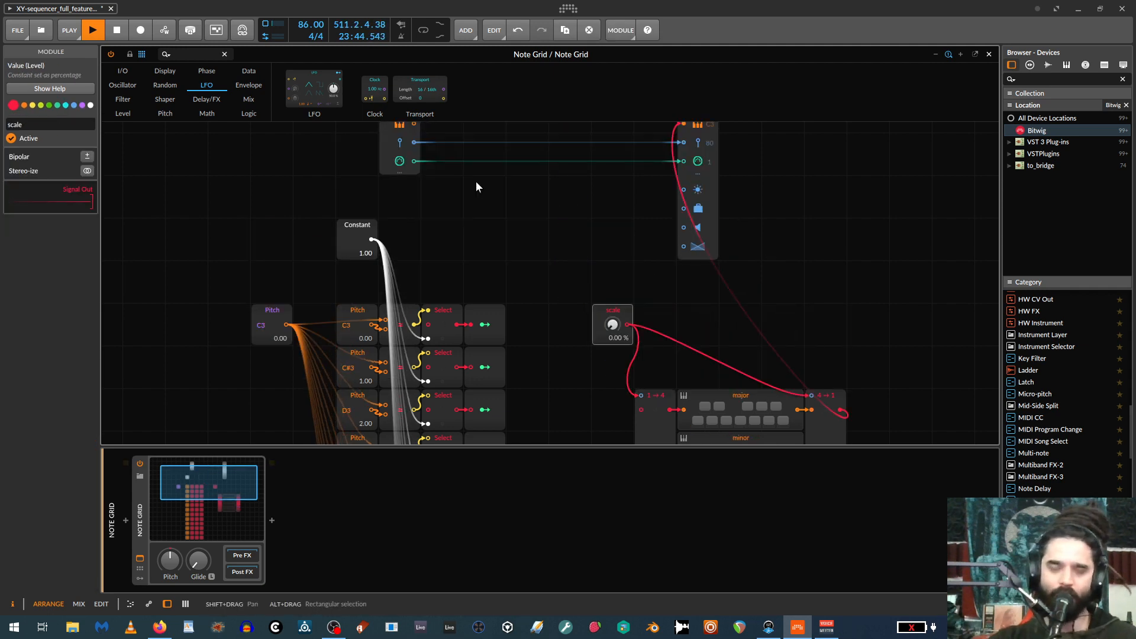
# Review the C3 Modulator Out's mappings on the major scale's keys, exit mapping mode, and set the root pitch to C#3.
pyautogui.moveTo(910, 316); pyautogui.dragTo(777, 278)
pyautogui.scroll(-2, 724, 309)
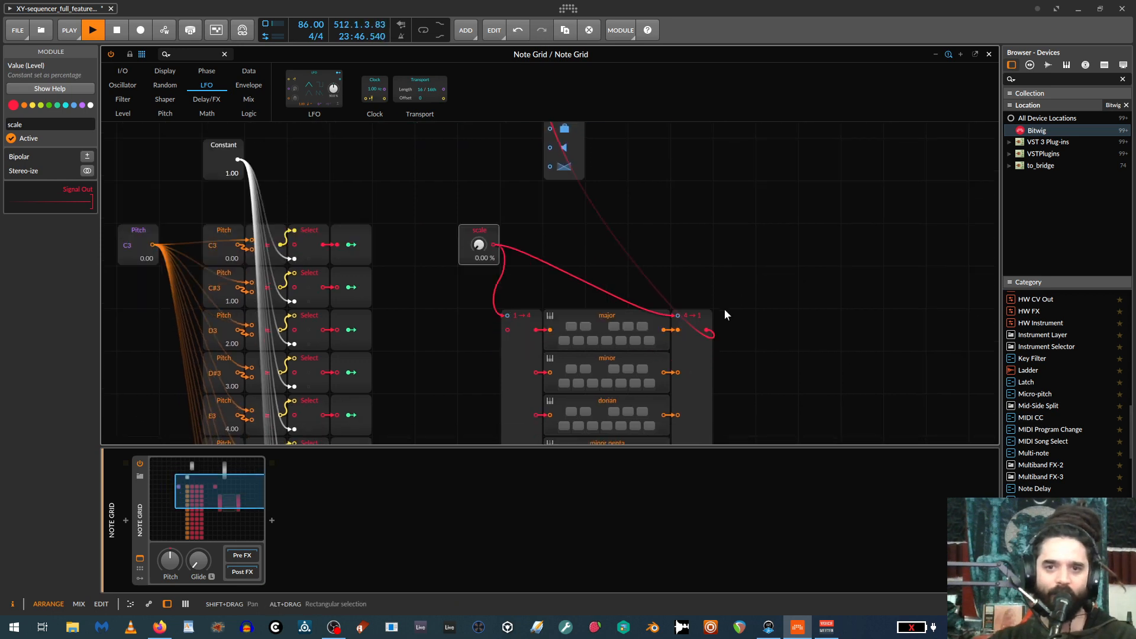
pyautogui.scroll(2, 696, 319)
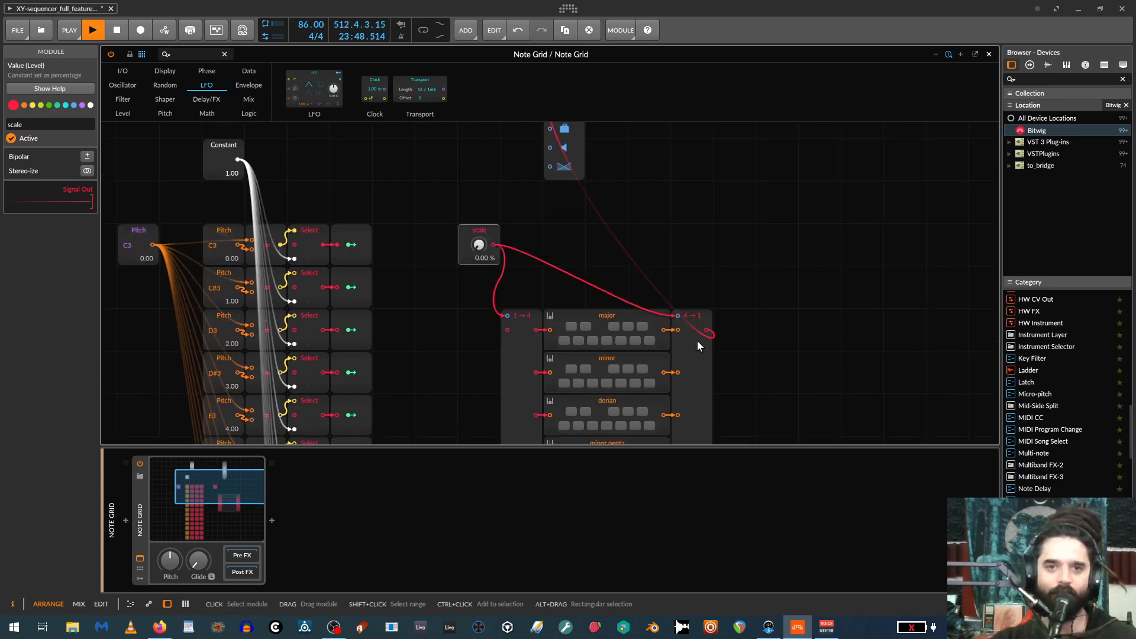
pyautogui.moveTo(479, 288); pyautogui.dragTo(479, 296)
pyautogui.scroll(-2, 367, 282)
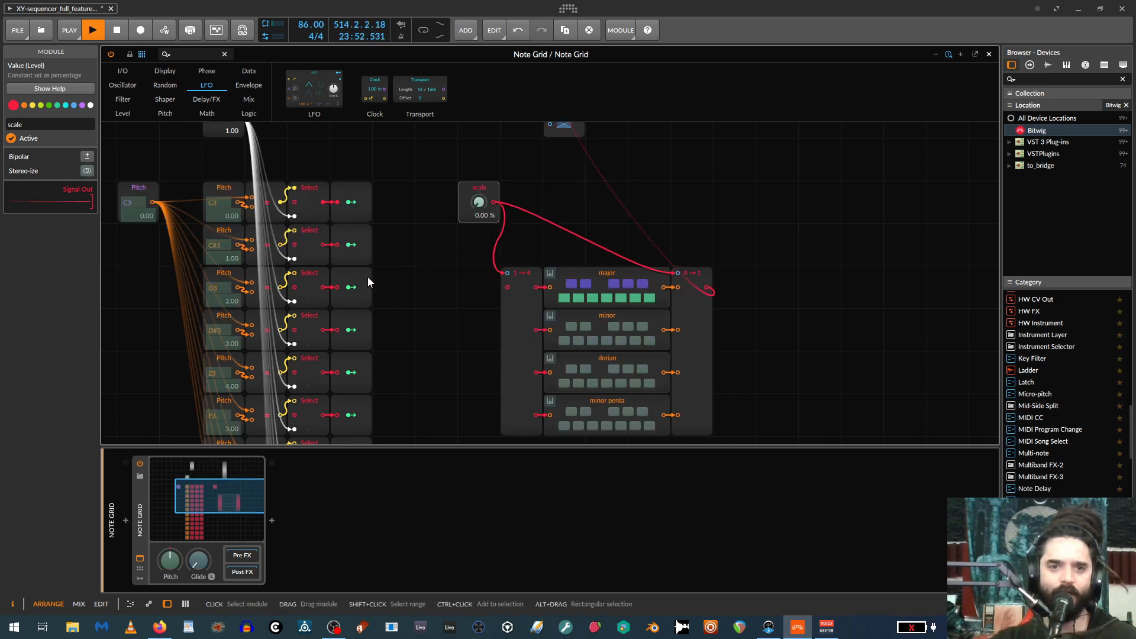
pyautogui.scroll(-1, 390, 244)
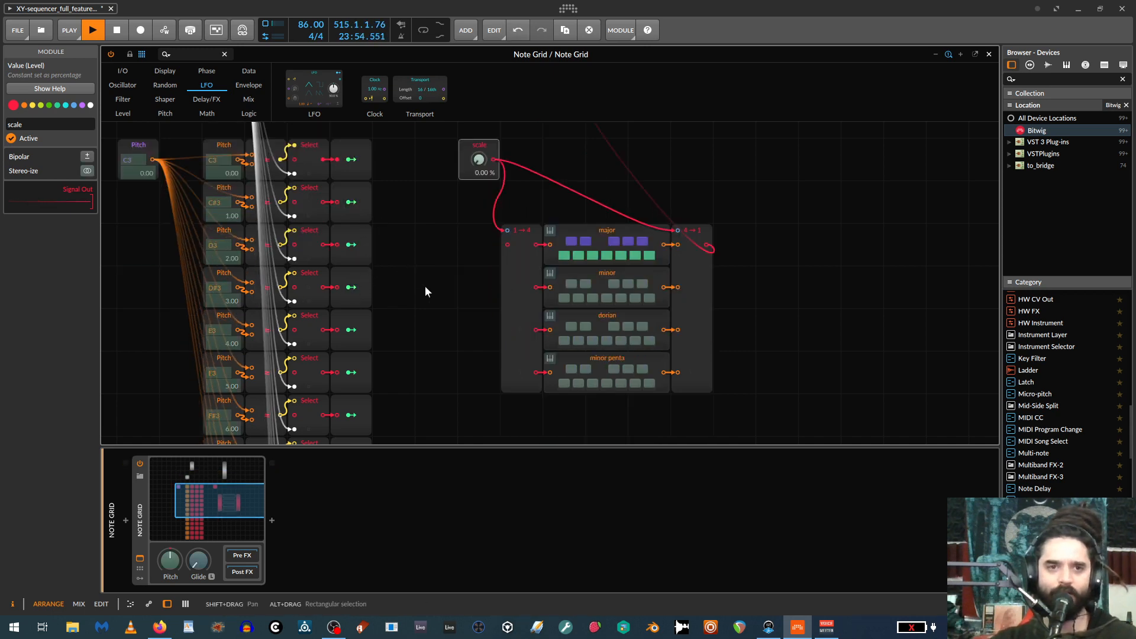
pyautogui.click(350, 163)
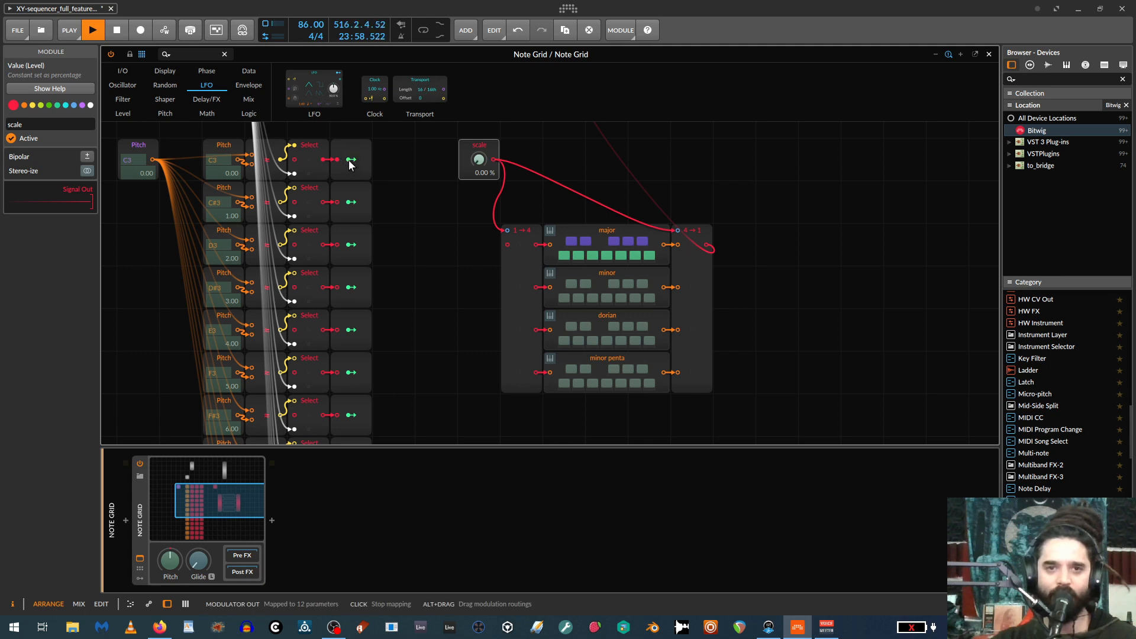
pyautogui.scroll(2, 420, 247)
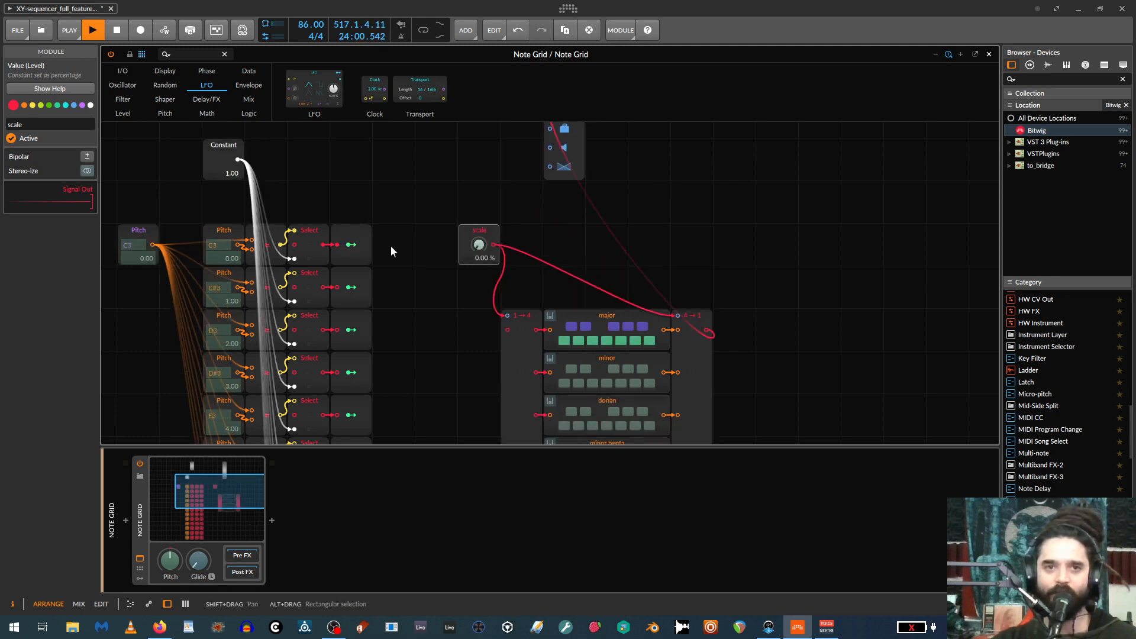
pyautogui.click(350, 245)
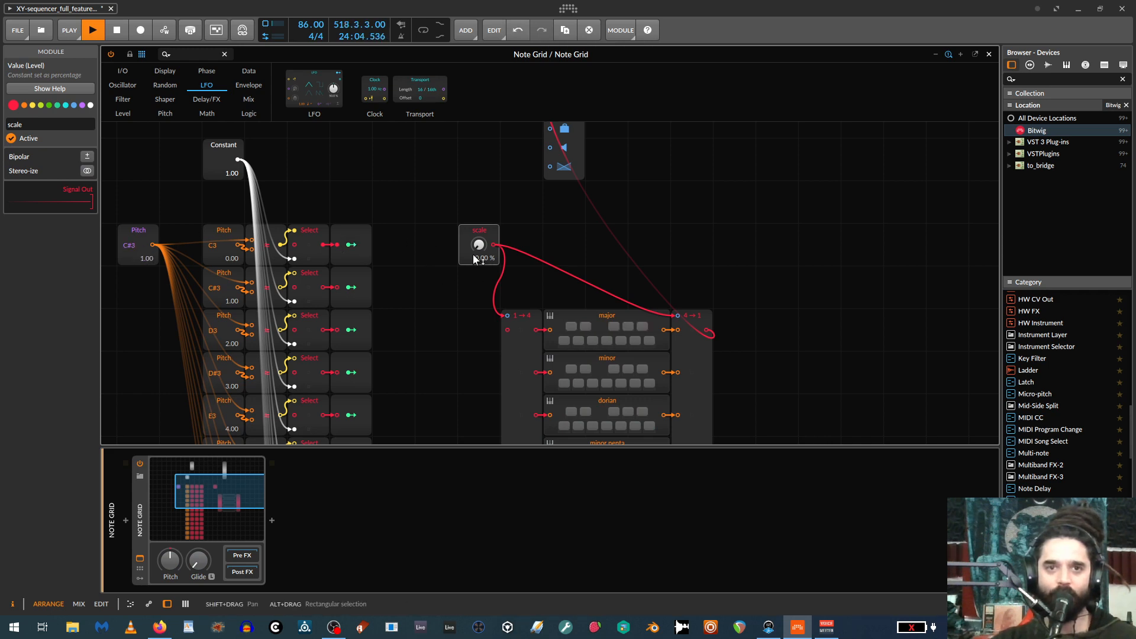
# Map the C#3 Modulator Out onto the C#, D#, F, F#, G#, A# and C keys of the major Pitch Quantize module.
pyautogui.click(351, 288)
pyautogui.click(353, 288)
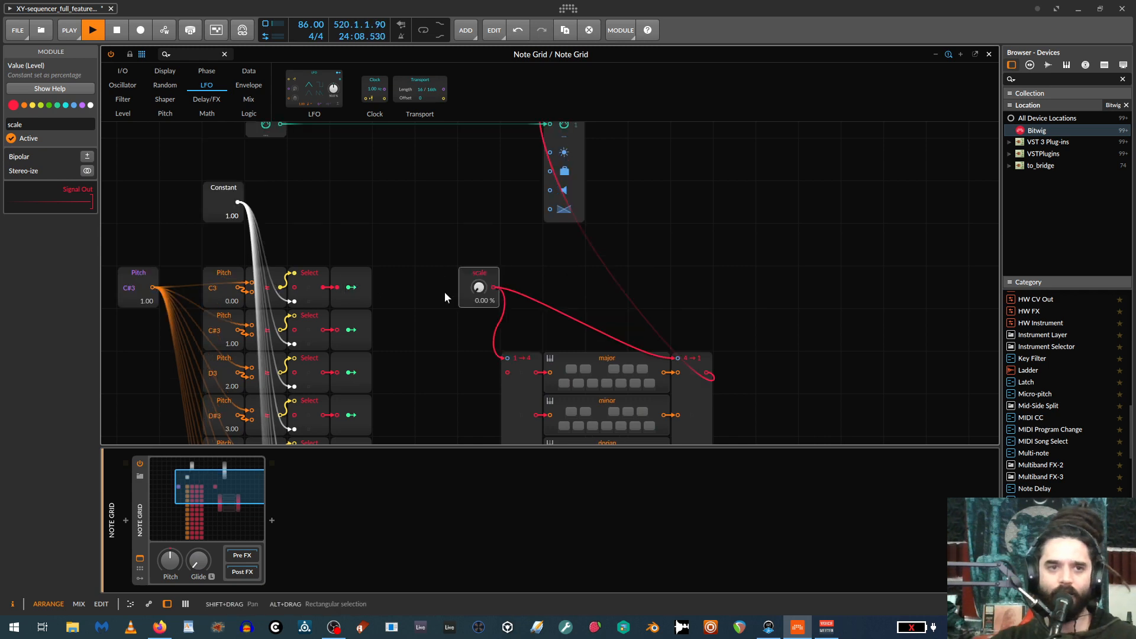
pyautogui.click(351, 288)
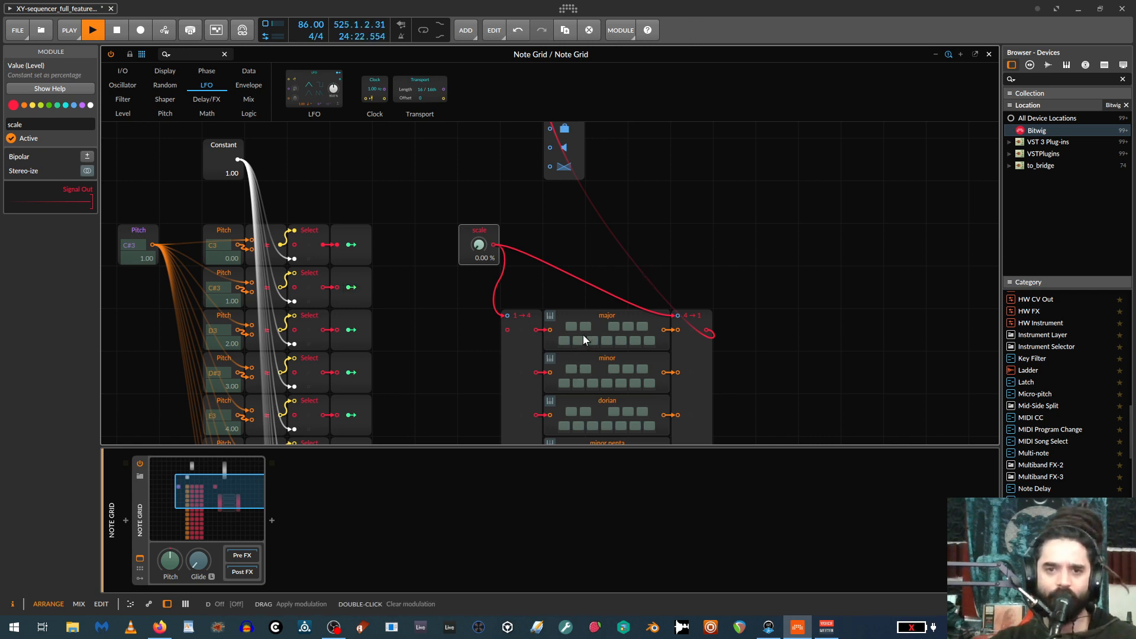
pyautogui.moveTo(574, 324); pyautogui.dragTo(574, 266)
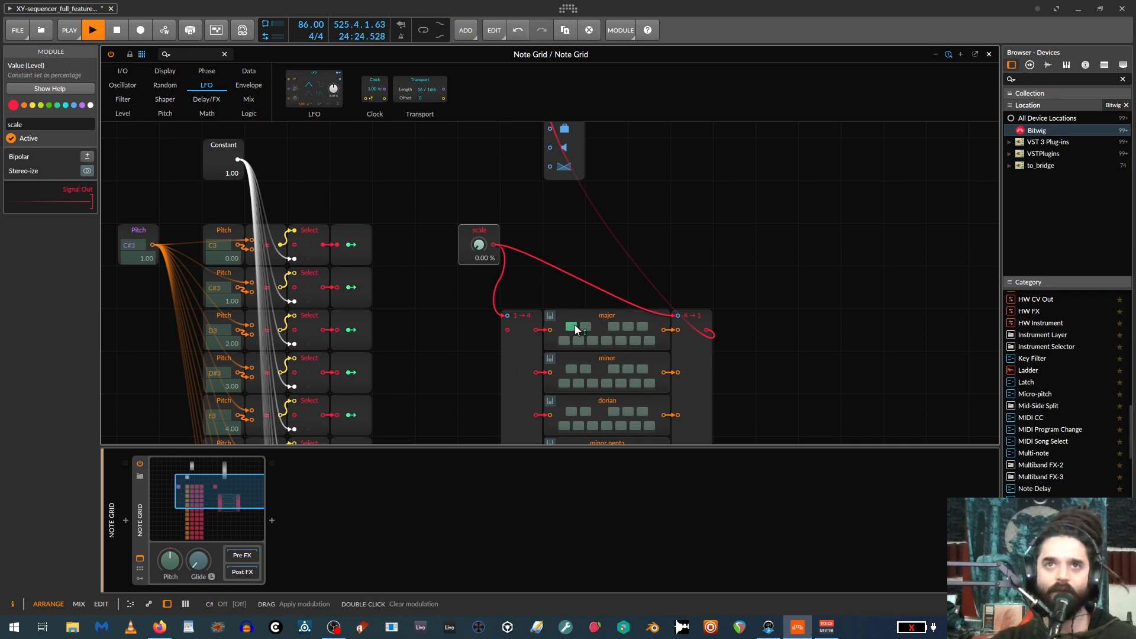
pyautogui.moveTo(587, 332); pyautogui.dragTo(630, 324)
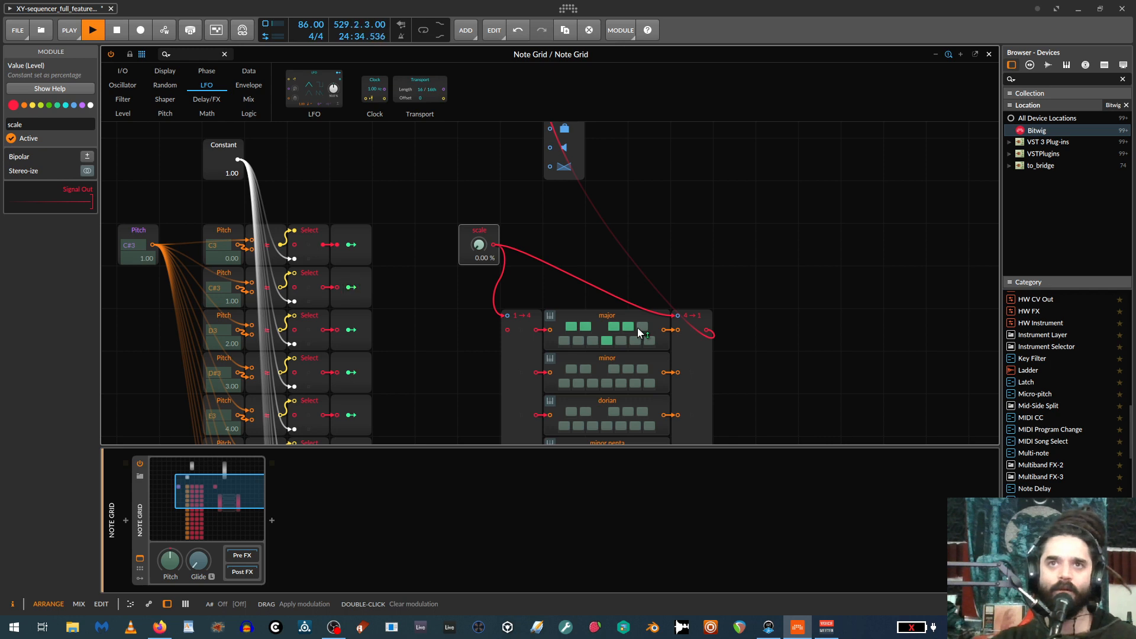
pyautogui.moveTo(640, 325)
pyautogui.mouseDown()
pyautogui.moveTo(641, 306)
pyautogui.moveTo(630, 327)
pyautogui.mouseUp()
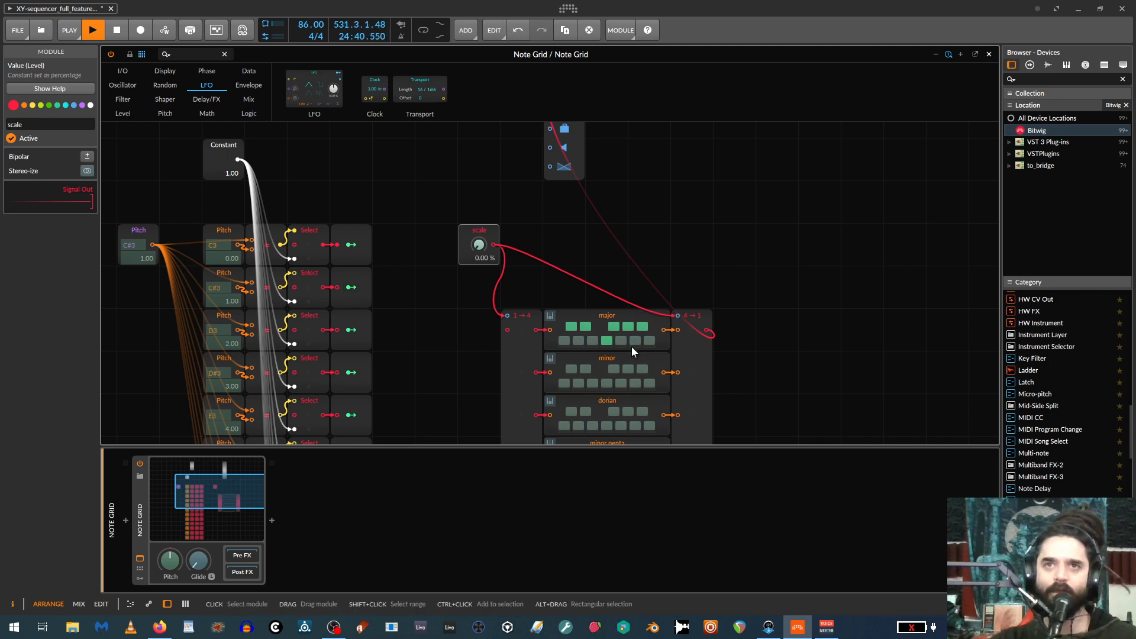
pyautogui.moveTo(564, 341); pyautogui.dragTo(647, 360)
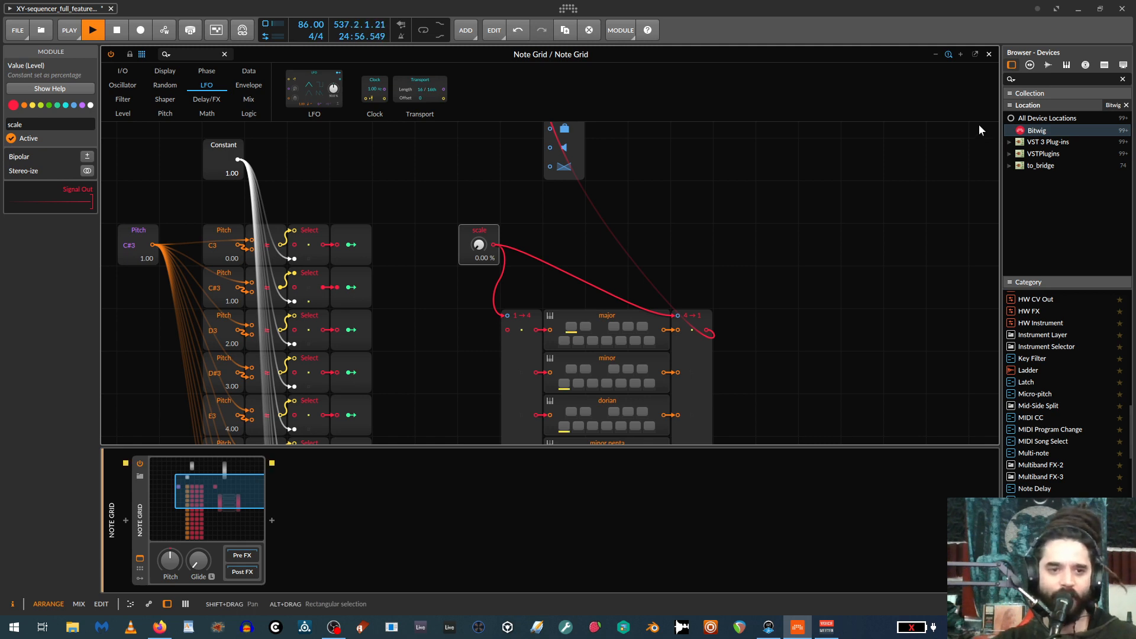
# Review the Note Out wiring and select the major Pitch Quantize module to view its settings.
pyautogui.scroll(3, 521, 260)
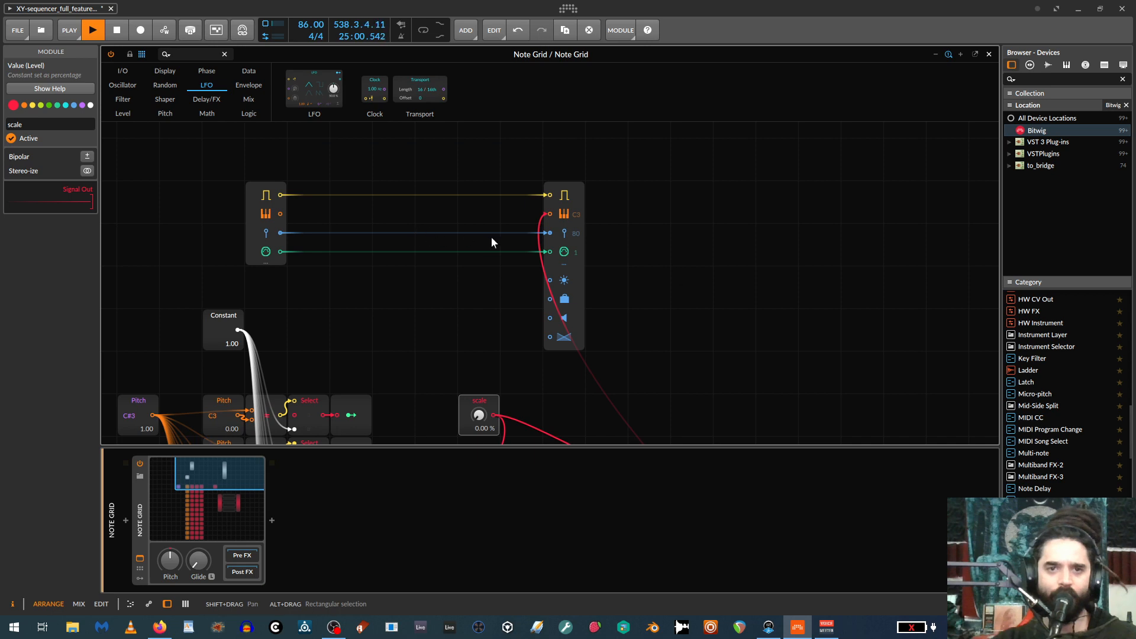
pyautogui.scroll(-4, 537, 266)
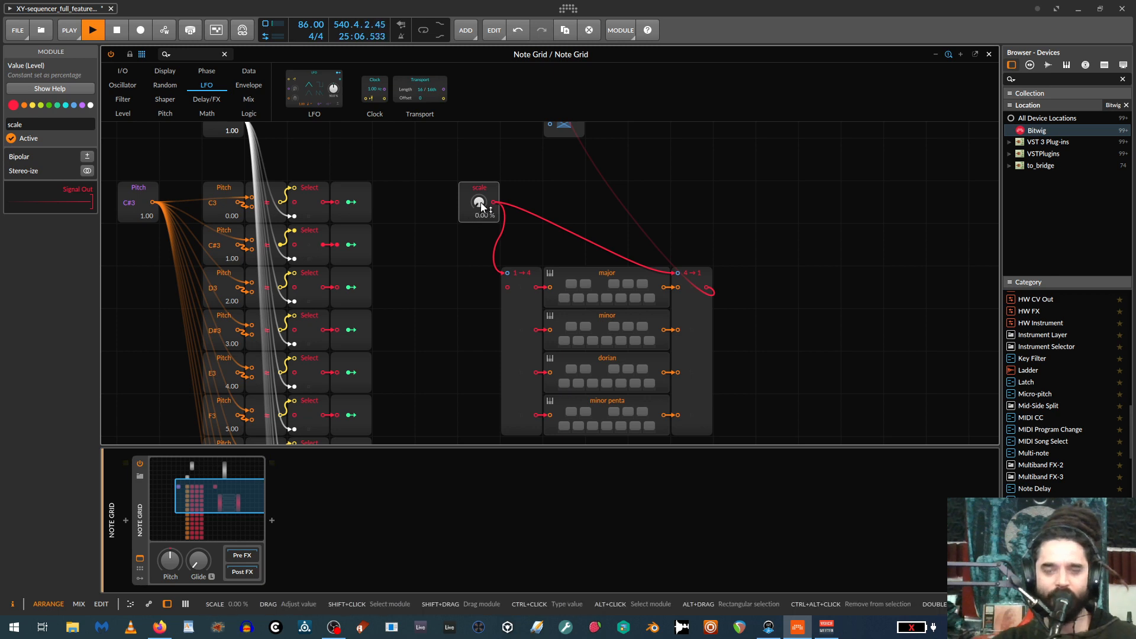
pyautogui.scroll(-2, 590, 300)
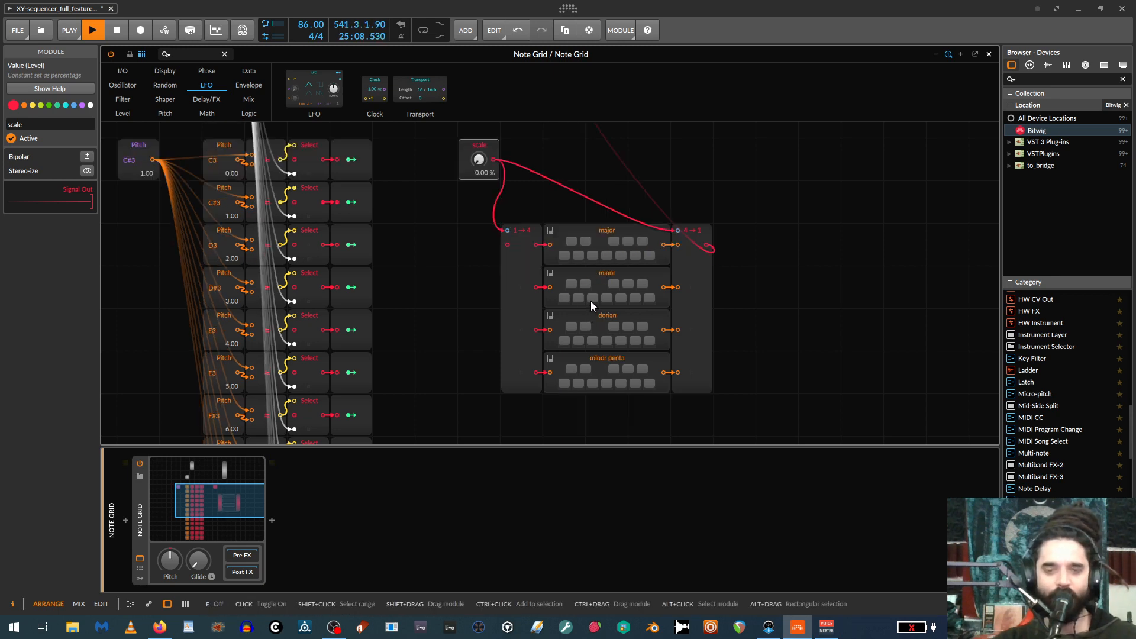
pyautogui.click(596, 232)
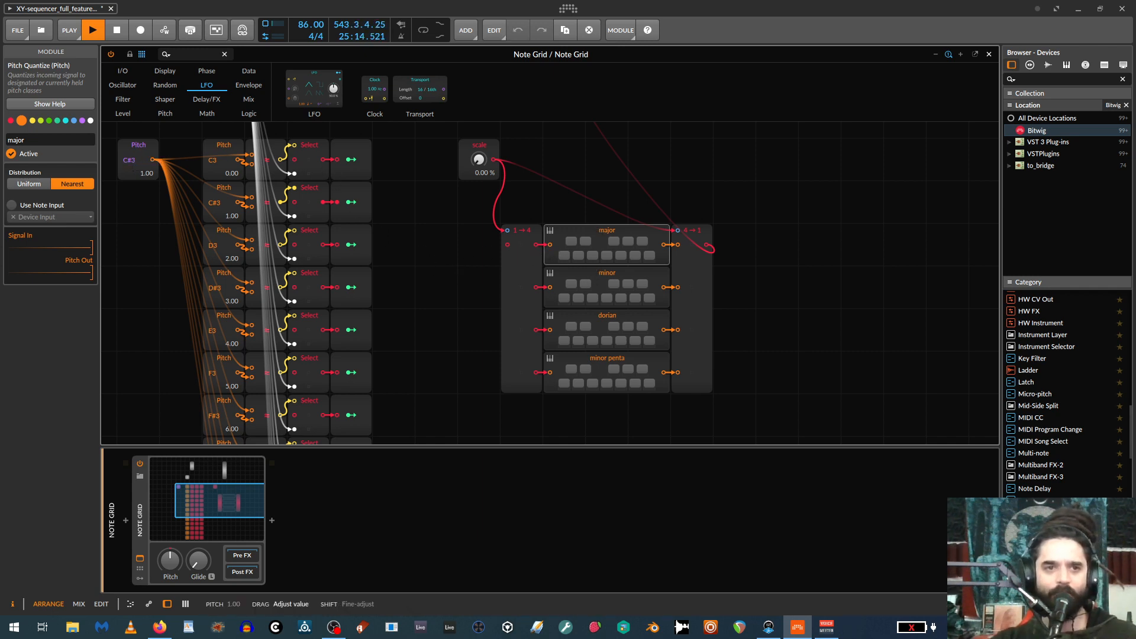
pyautogui.scroll(2, 430, 297)
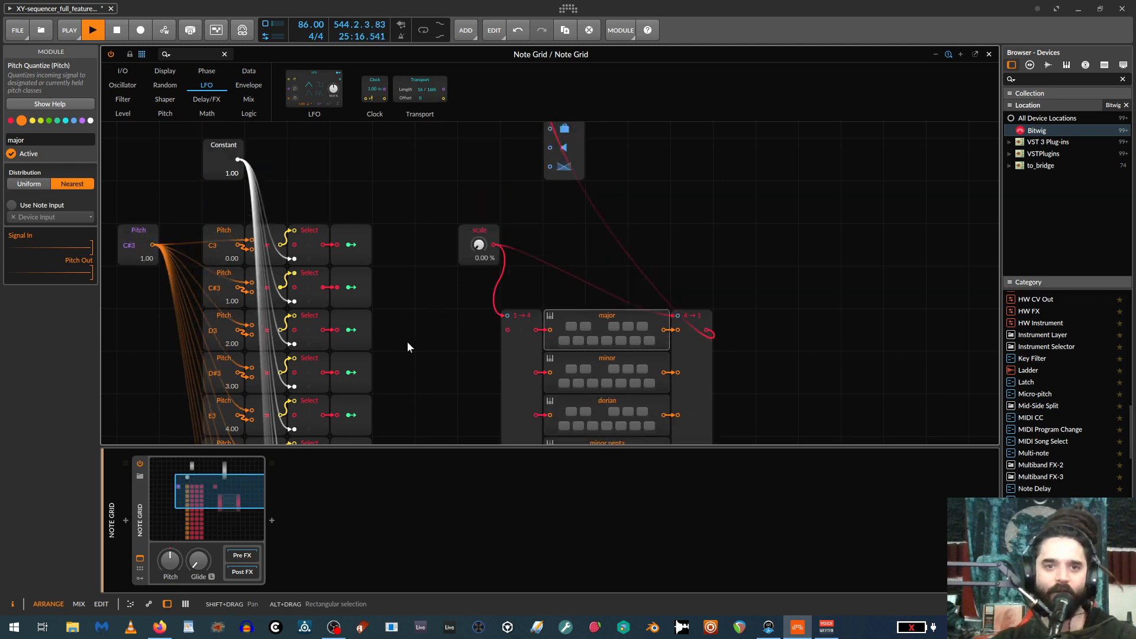
# Move the scale module and the root Pitch module side by side, ahead of the column of pitch comparison modules.
pyautogui.moveTo(418, 344); pyautogui.dragTo(618, 342)
pyautogui.moveTo(676, 231); pyautogui.dragTo(292, 188)
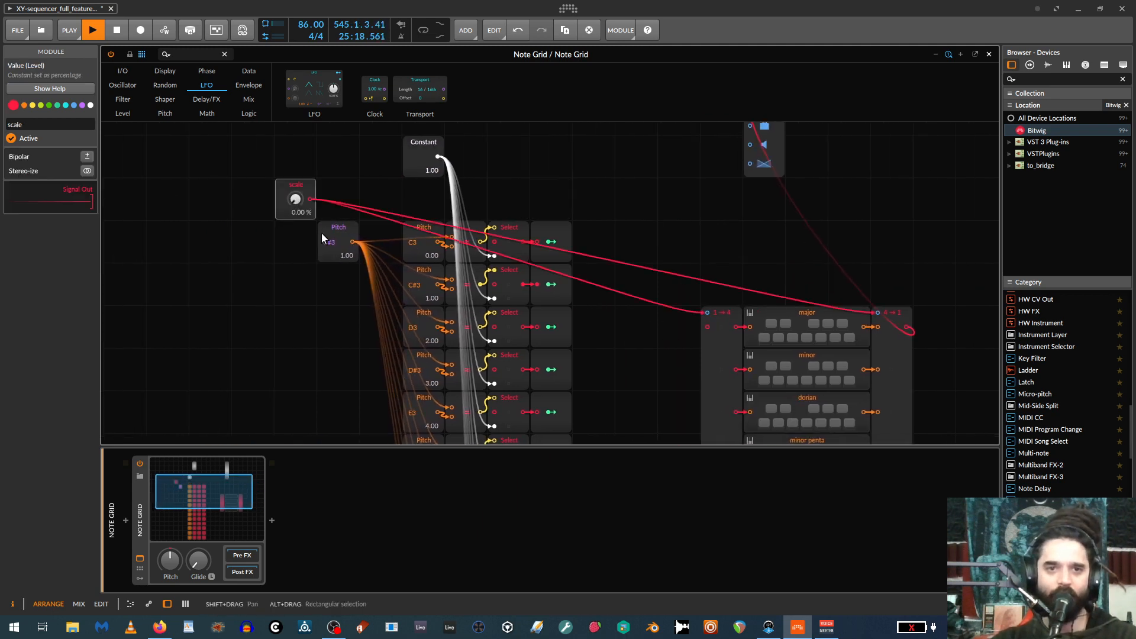
pyautogui.moveTo(348, 239); pyautogui.dragTo(258, 194)
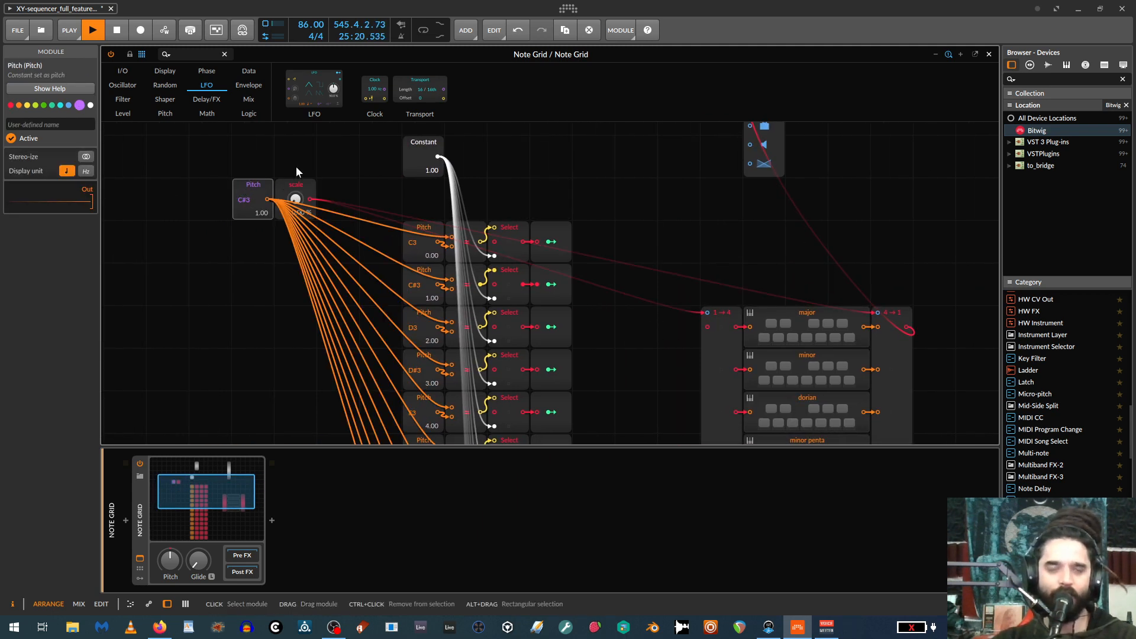
pyautogui.click(296, 167)
pyautogui.click(246, 185)
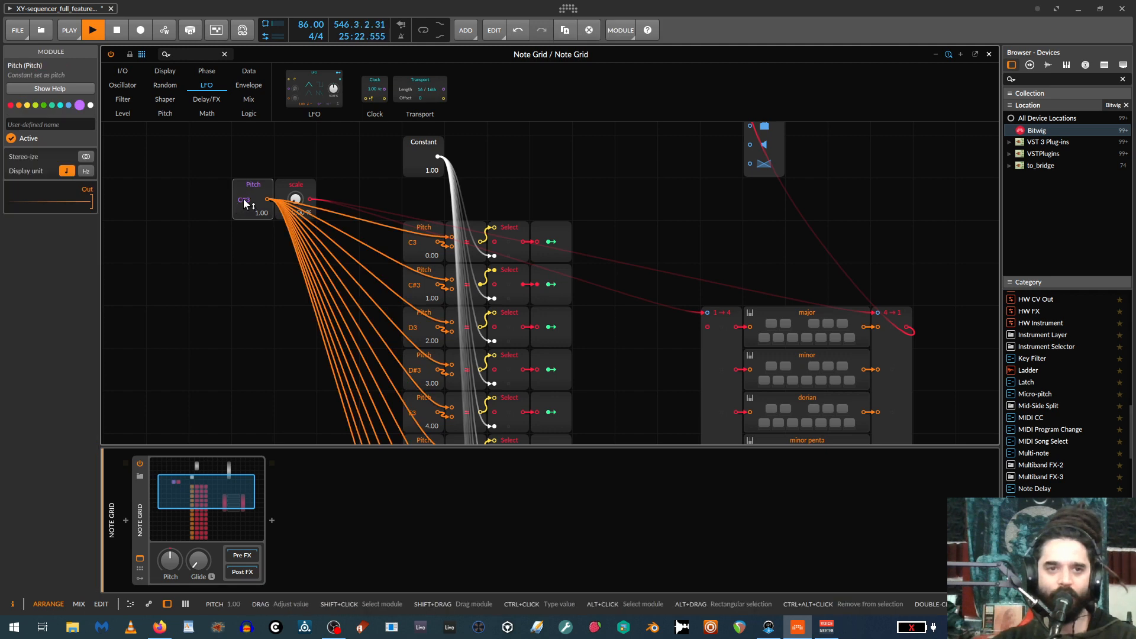
pyautogui.click(296, 199)
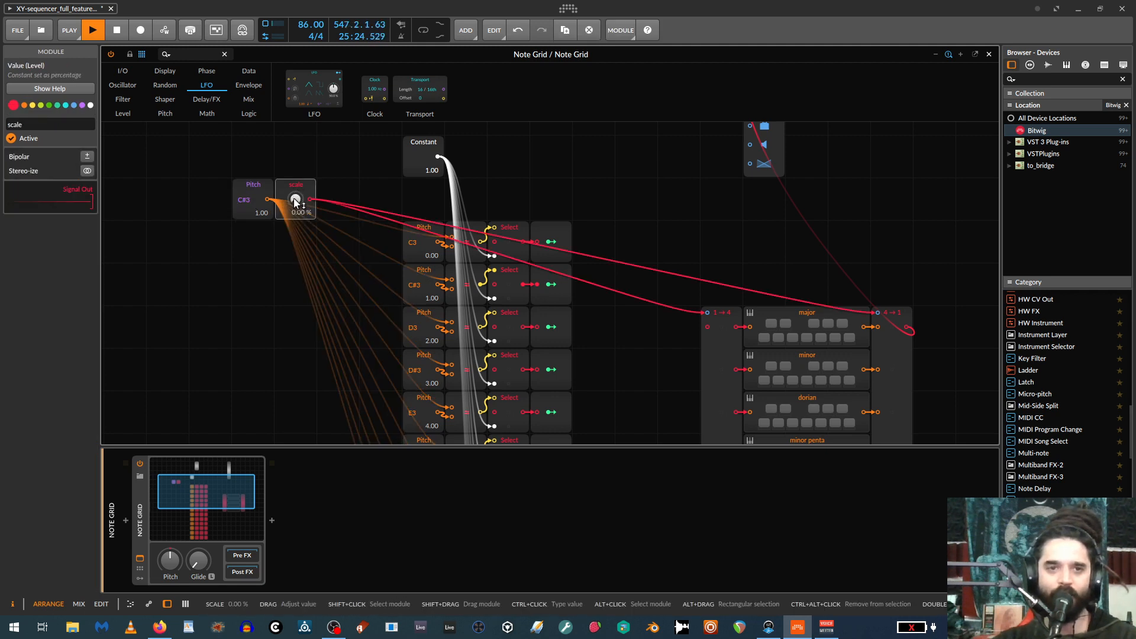
# Try pulling a cable from the Split module's free signal input into the empty grid space beside it.
pyautogui.scroll(-2, 324, 217)
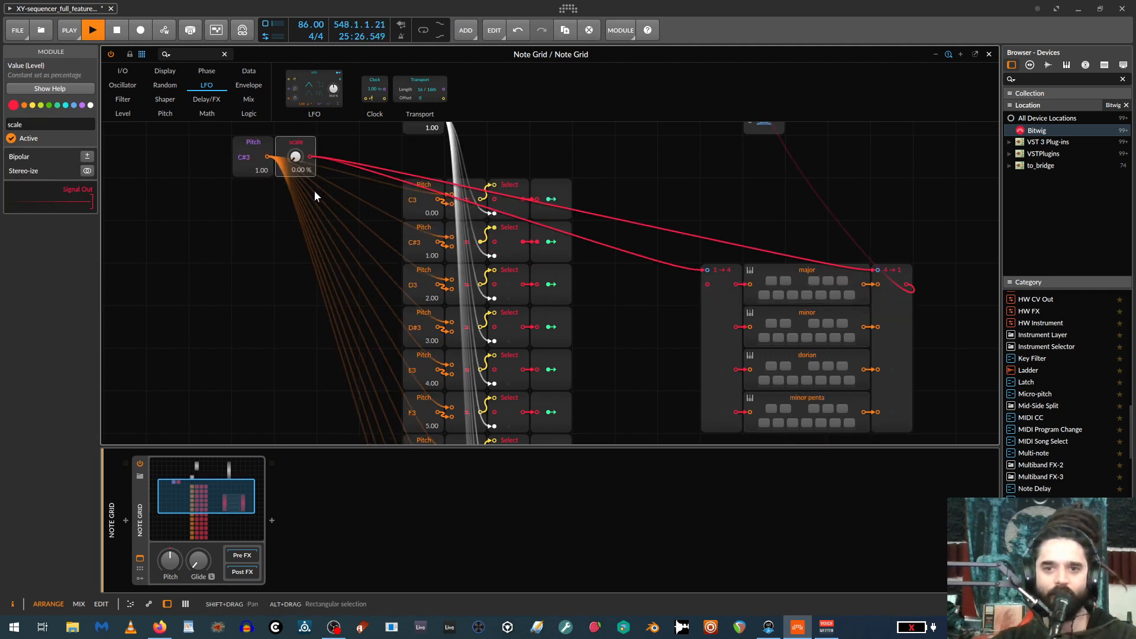
pyautogui.scroll(2, 651, 314)
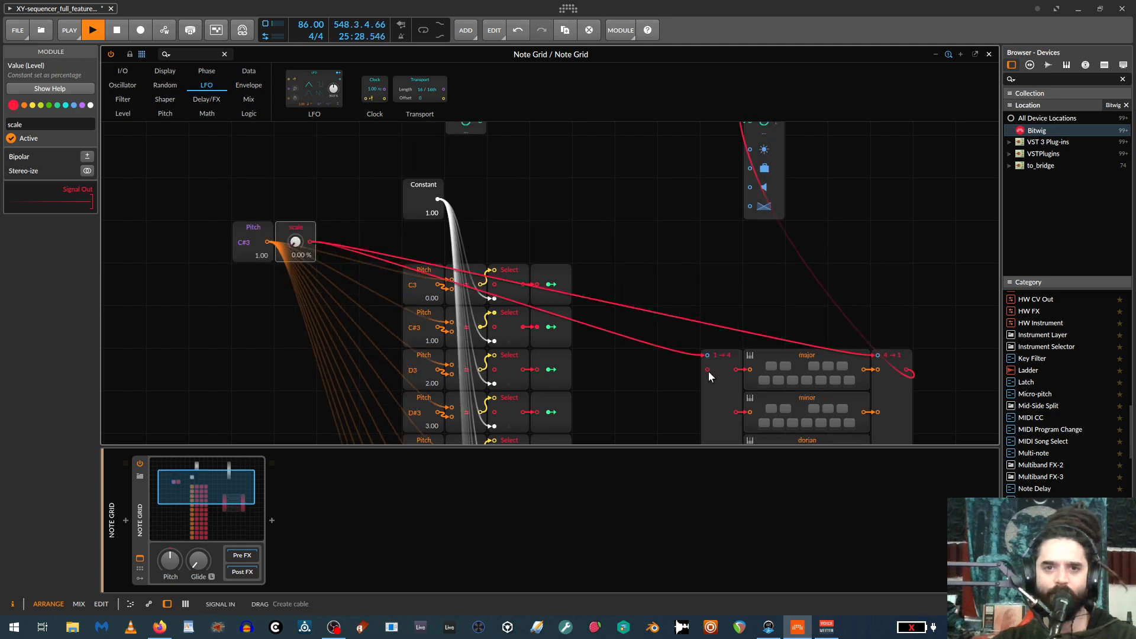
pyautogui.scroll(1, 708, 371)
pyautogui.scroll(-3, 698, 364)
pyautogui.scroll(2, 666, 385)
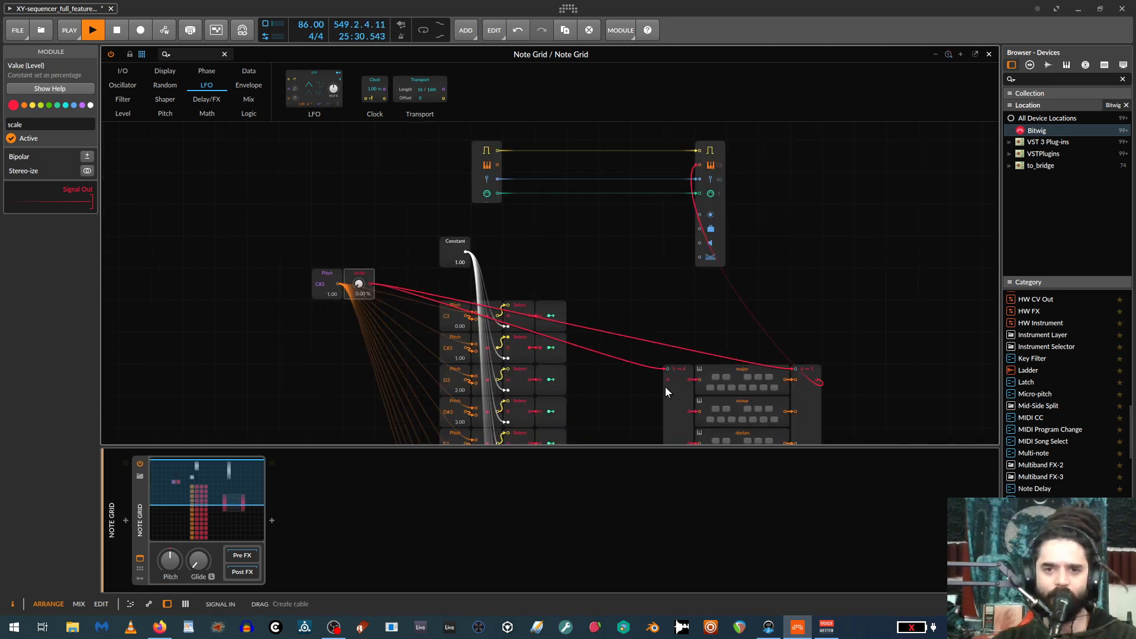
pyautogui.scroll(-1, 676, 361)
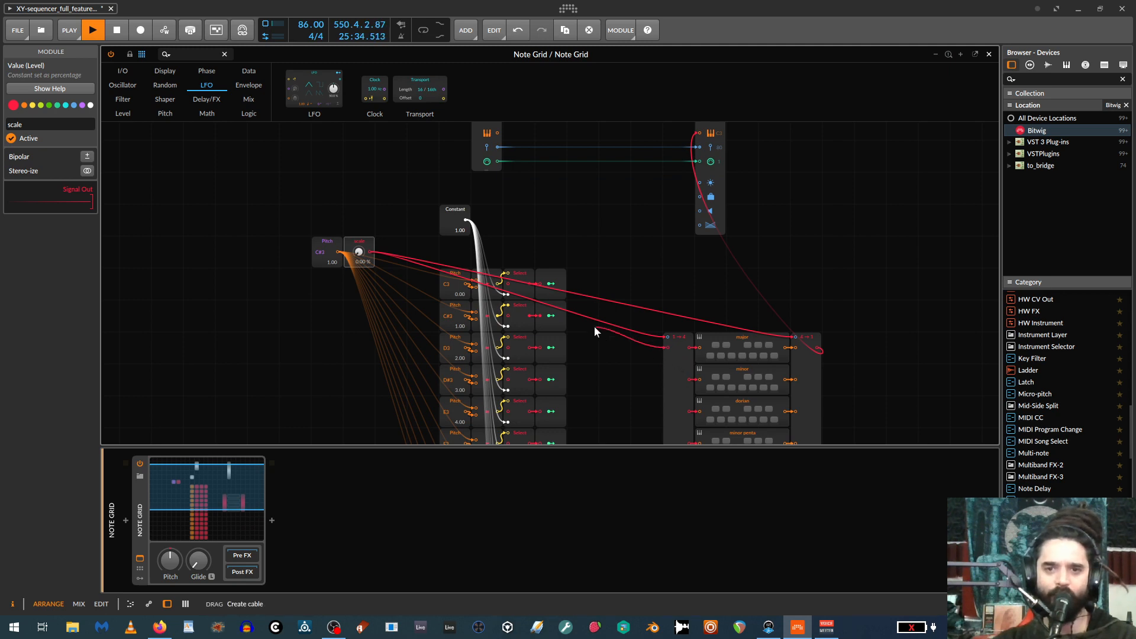
pyautogui.moveTo(594, 328); pyautogui.dragTo(595, 327)
# Set the scale control to 15.5 % and the root pitch to C3.
pyautogui.moveTo(359, 252); pyautogui.dragTo(358, 239)
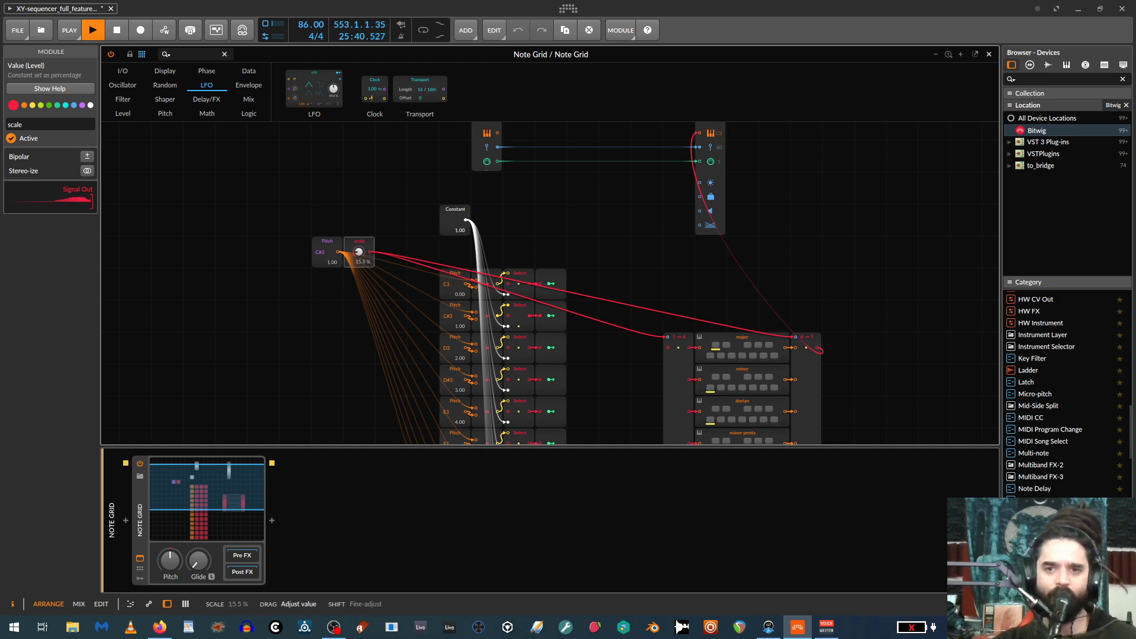
pyautogui.moveTo(321, 252); pyautogui.dragTo(321, 259)
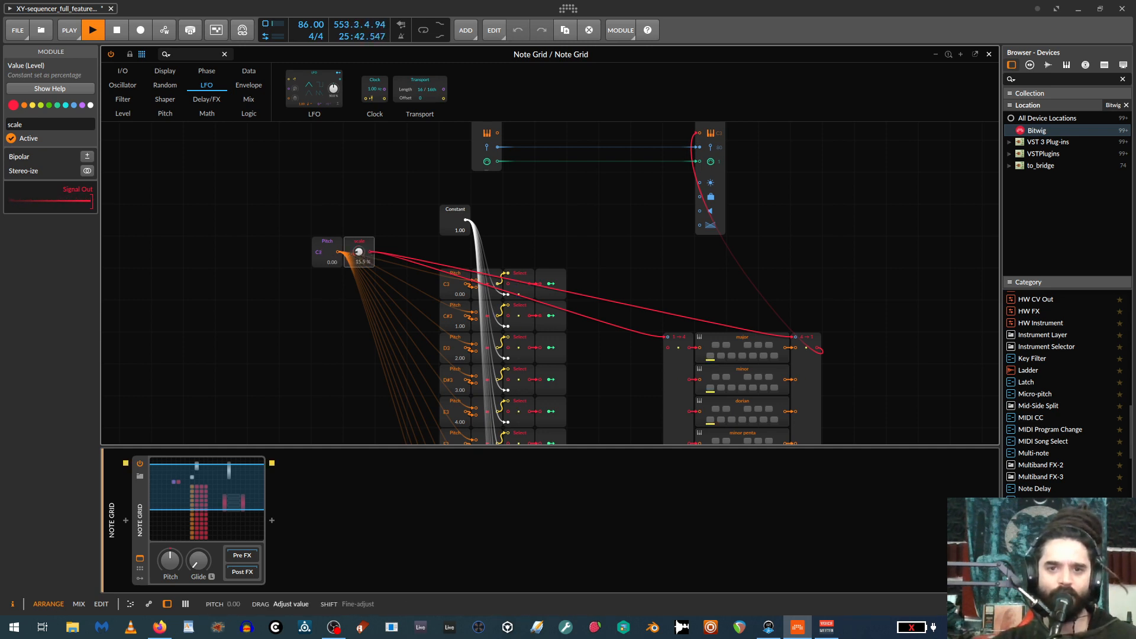
pyautogui.scroll(-1, 591, 295)
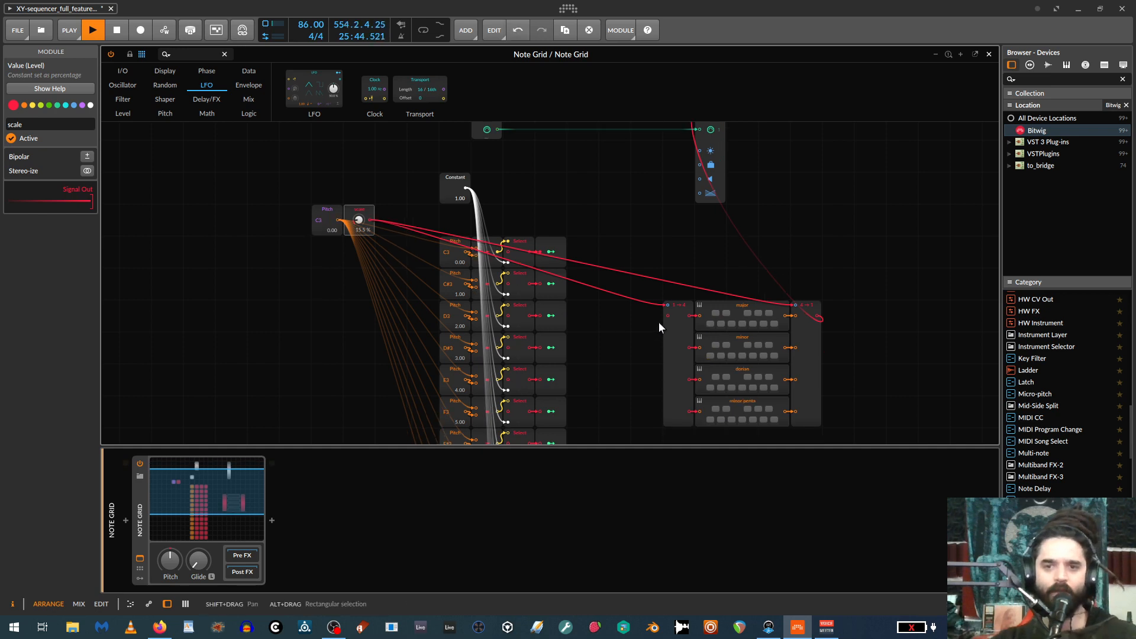
# Close the Note Grid editor and activate the Vital instrument track.
pyautogui.click(989, 54)
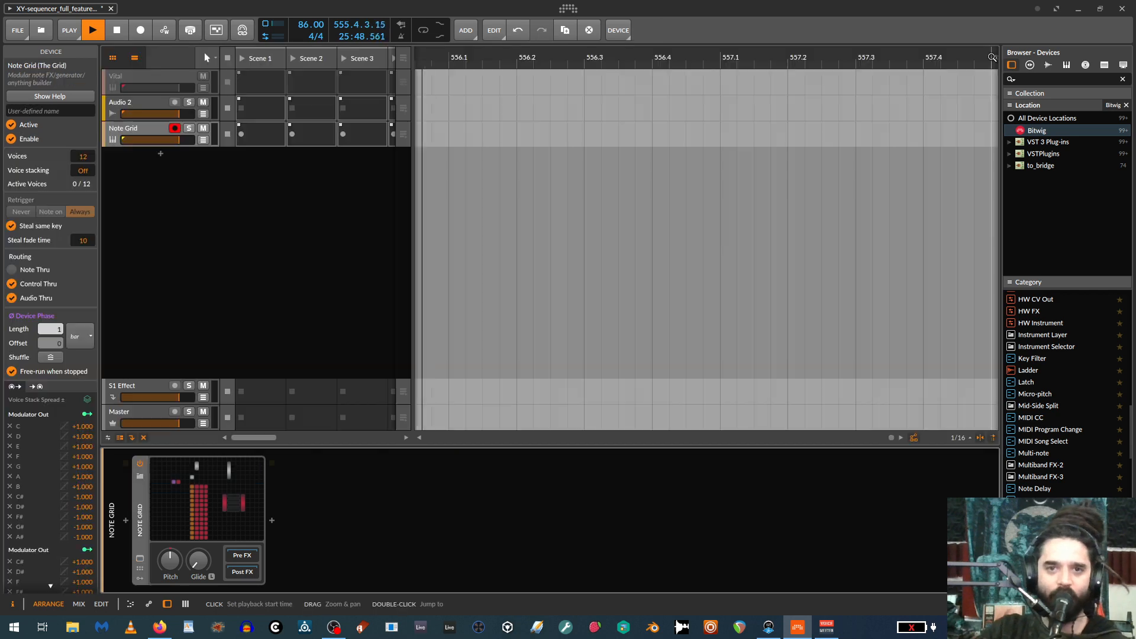
pyautogui.click(123, 104)
pyautogui.click(121, 79)
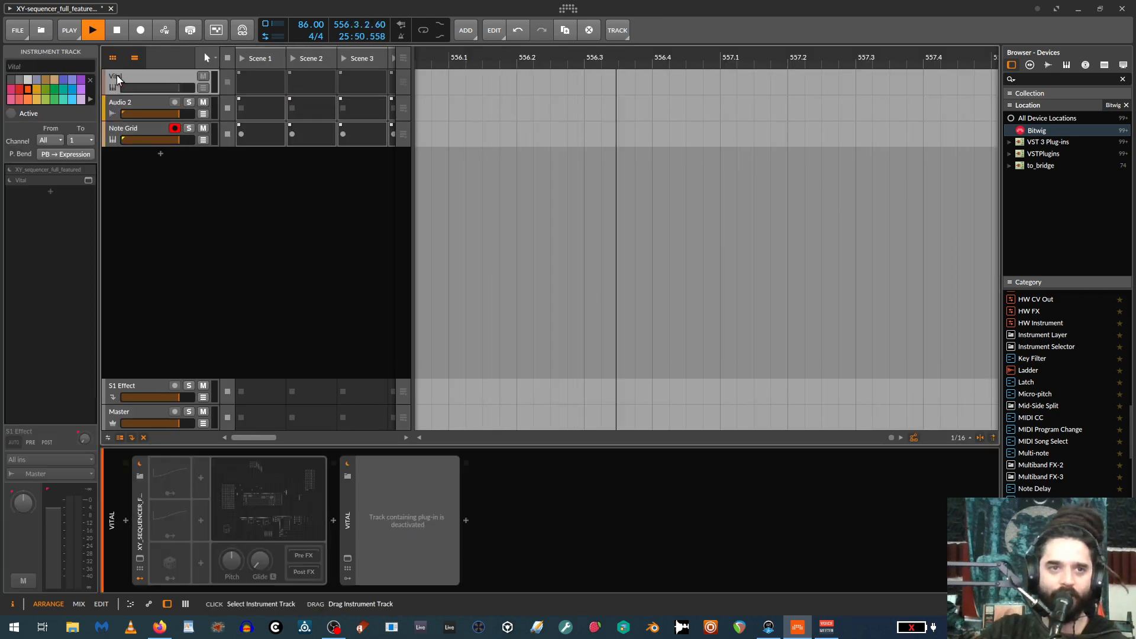
pyautogui.click(141, 480)
pyautogui.click(116, 75)
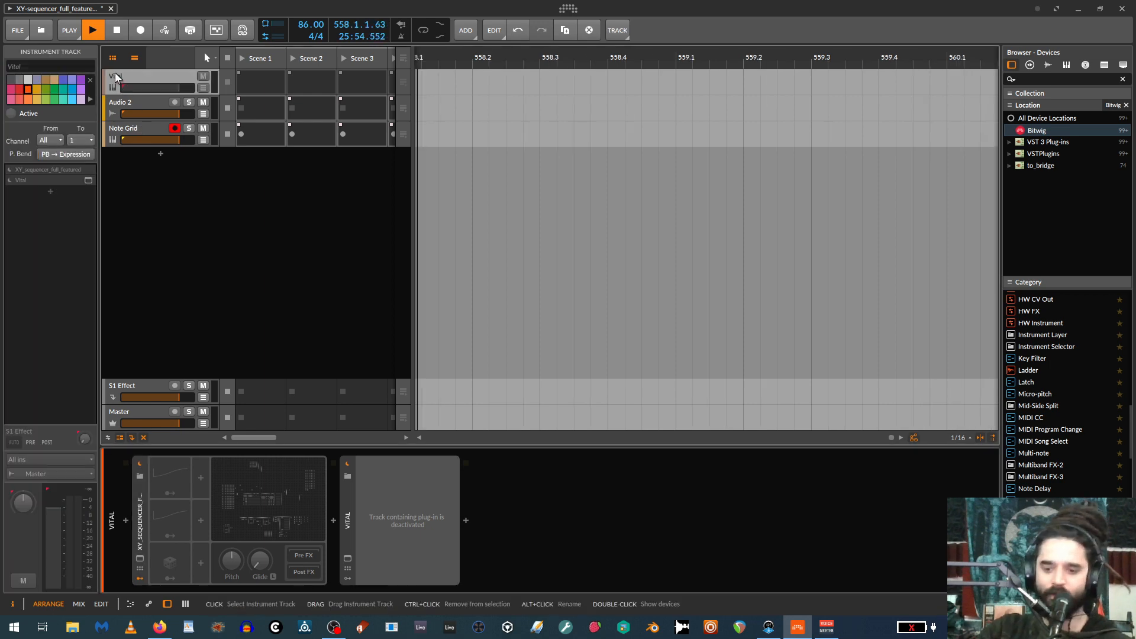
pyautogui.click(11, 113)
# Open the XY_sequencer_full_featured grid and examine its root/scale section with the Pitch Quantize modules.
pyautogui.click(251, 504)
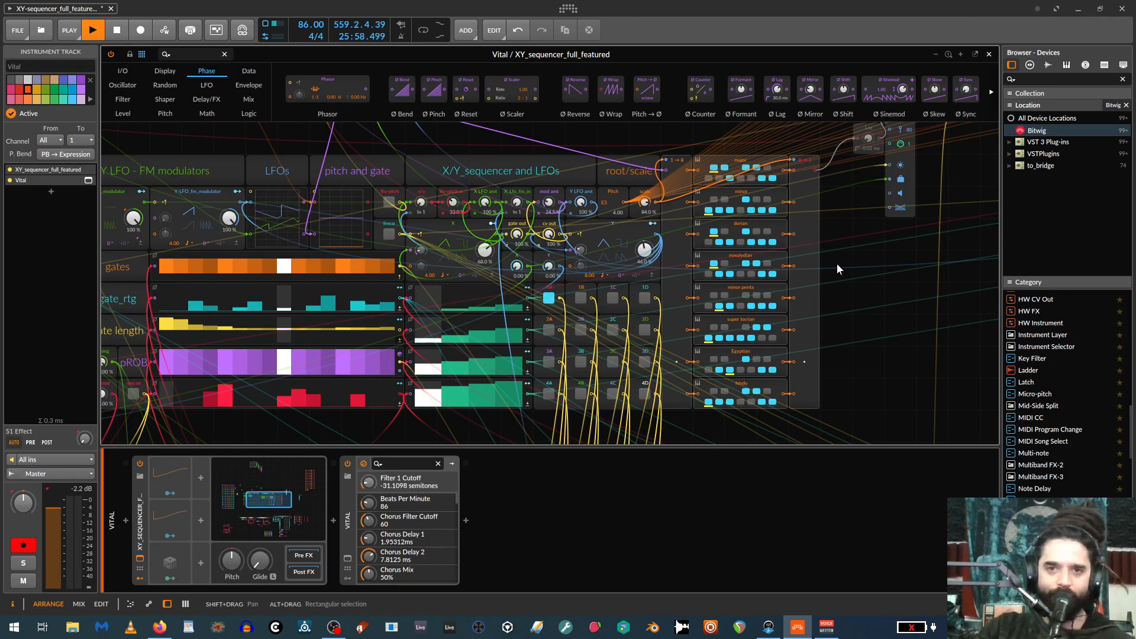
pyautogui.scroll(2, 844, 281)
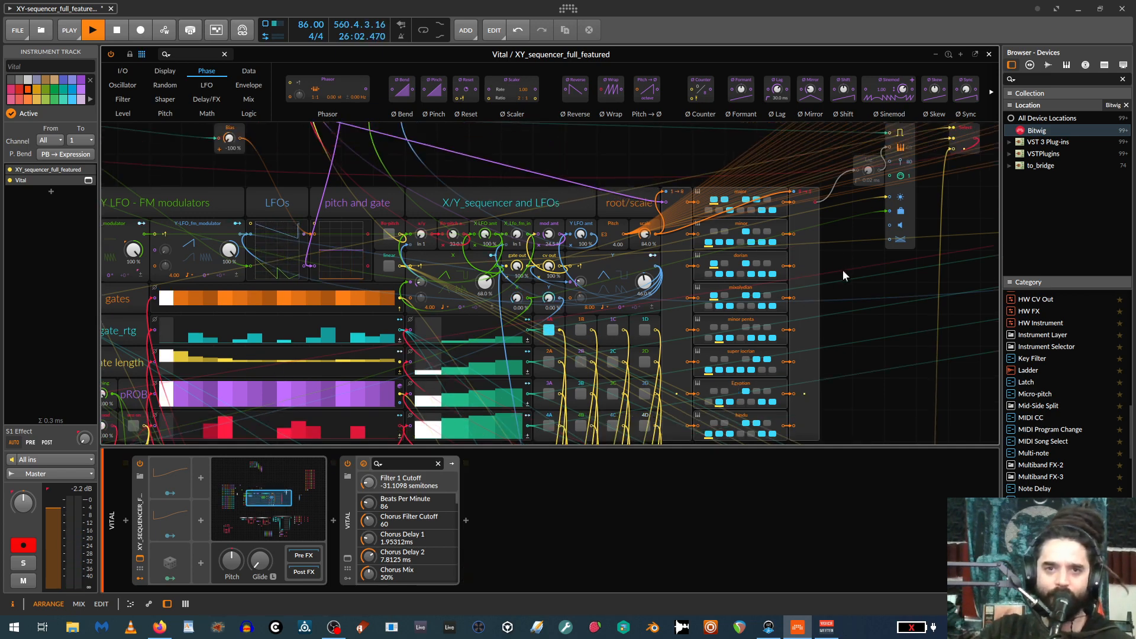
pyautogui.scroll(-1, 862, 286)
pyautogui.scroll(2, 852, 298)
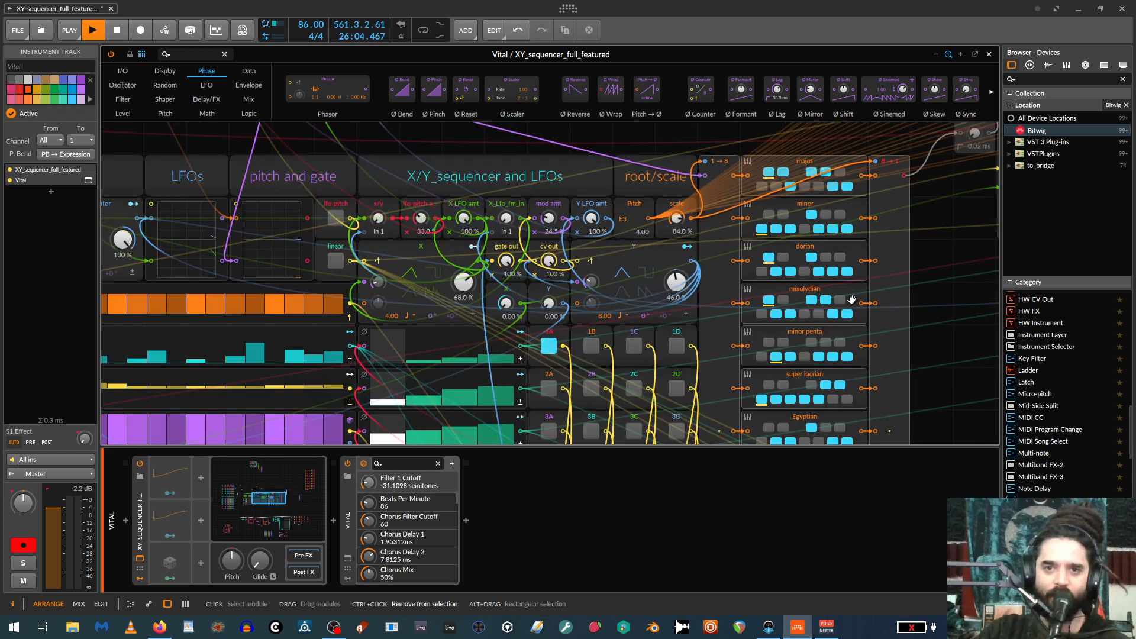
# Set the root pitch to G3 and the scale control to 22.5 %.
pyautogui.moveTo(676, 218); pyautogui.dragTo(627, 210)
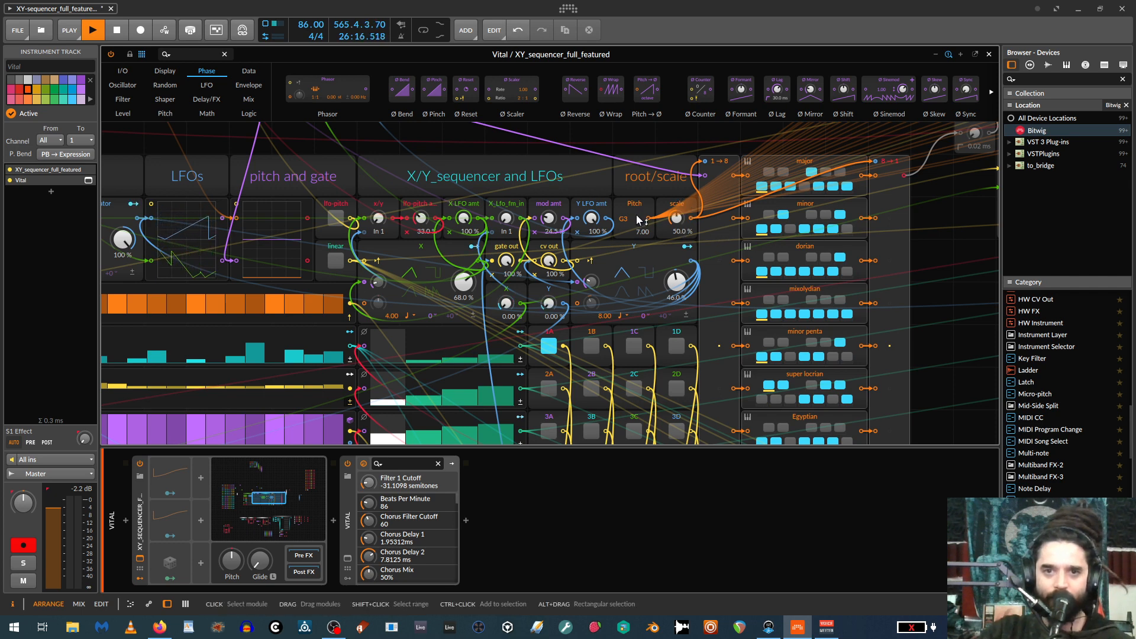
pyautogui.moveTo(675, 218); pyautogui.dragTo(679, 222)
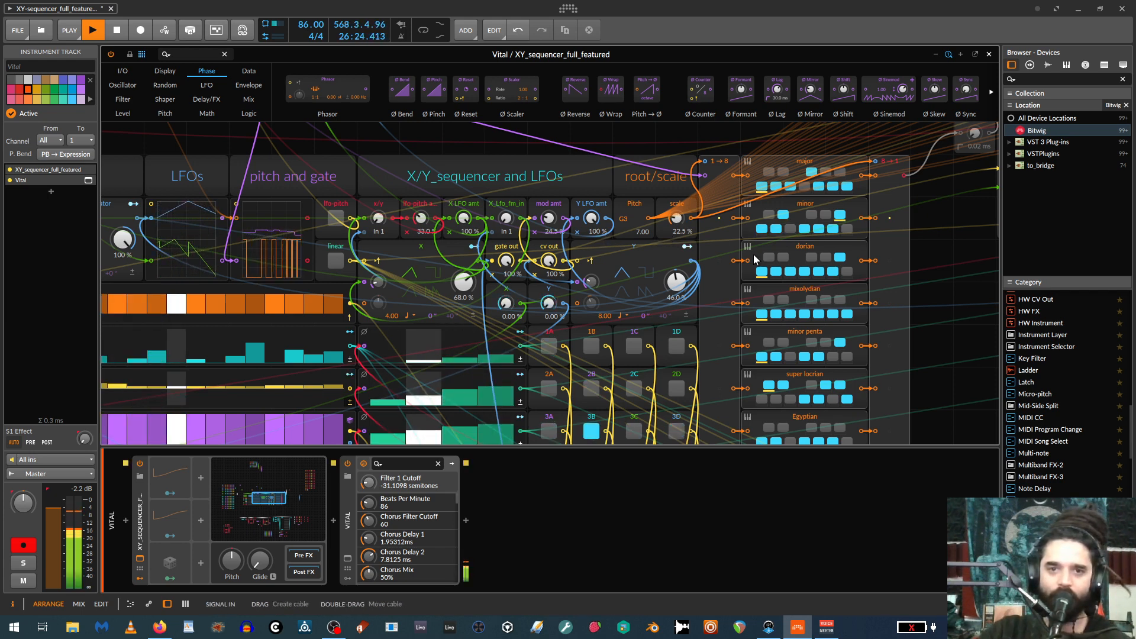
# Examine the main sequencer panel's gate, probability and X/Y lanes, LFO modulators and root/scale section.
pyautogui.scroll(-2, 540, 276)
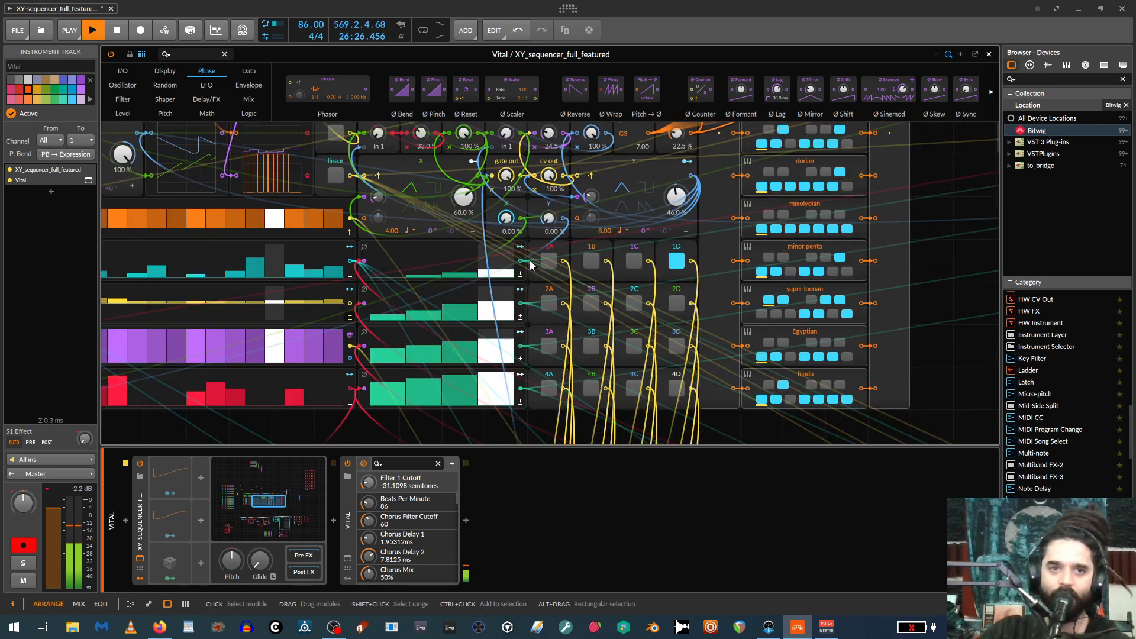
pyautogui.scroll(1, 403, 218)
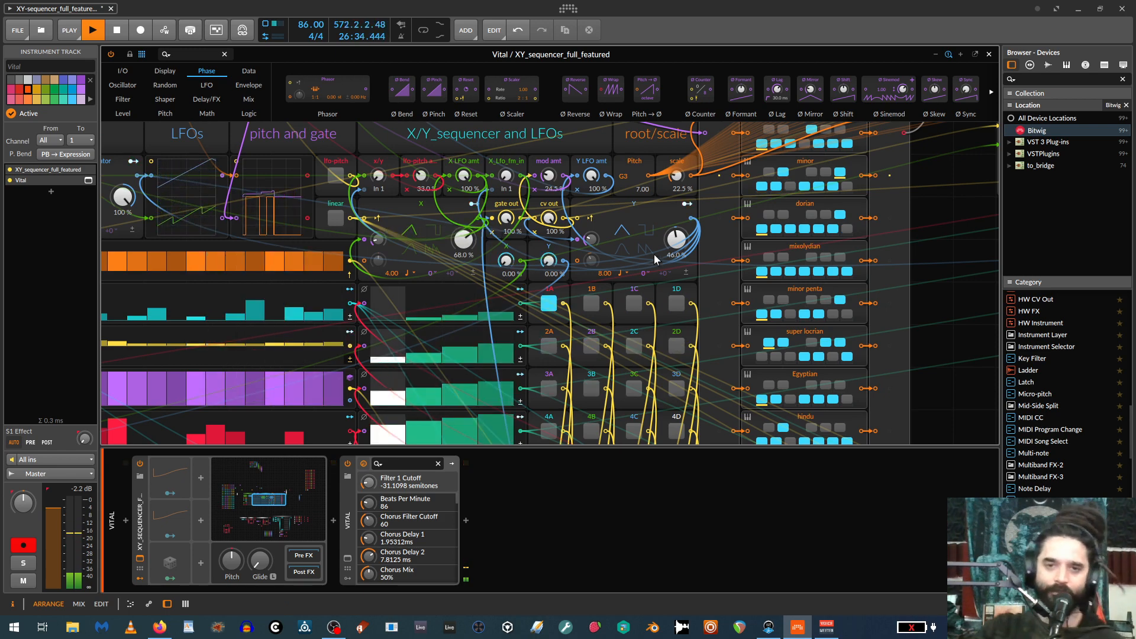
pyautogui.scroll(-2, 829, 288)
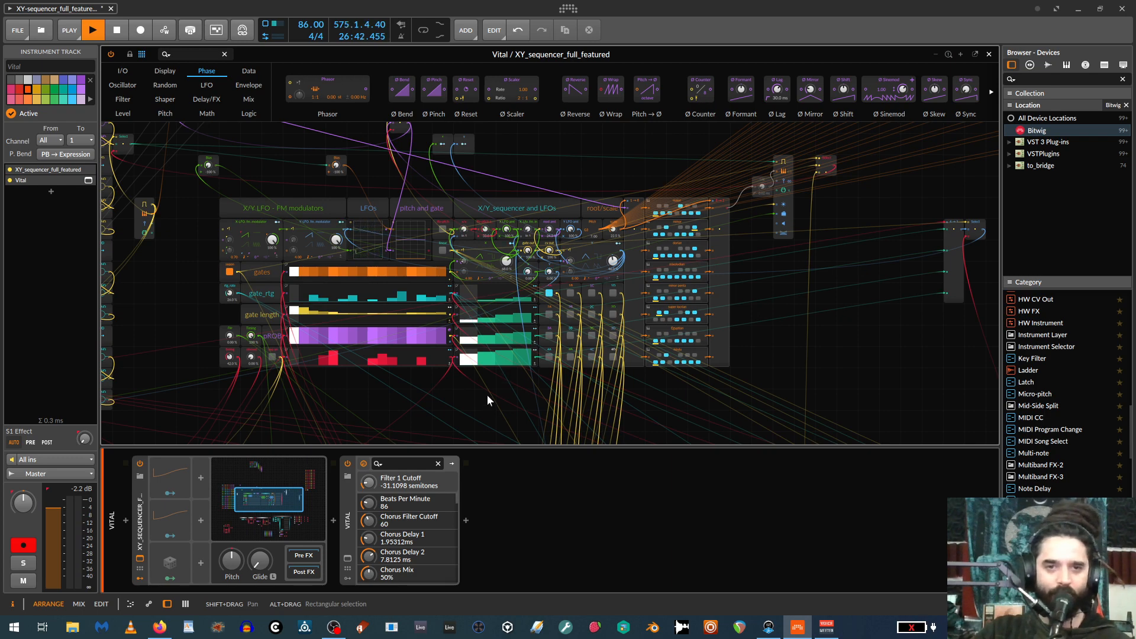
pyautogui.hotkey('ctrl', '+')
pyautogui.hotkey('ctrl', '-')
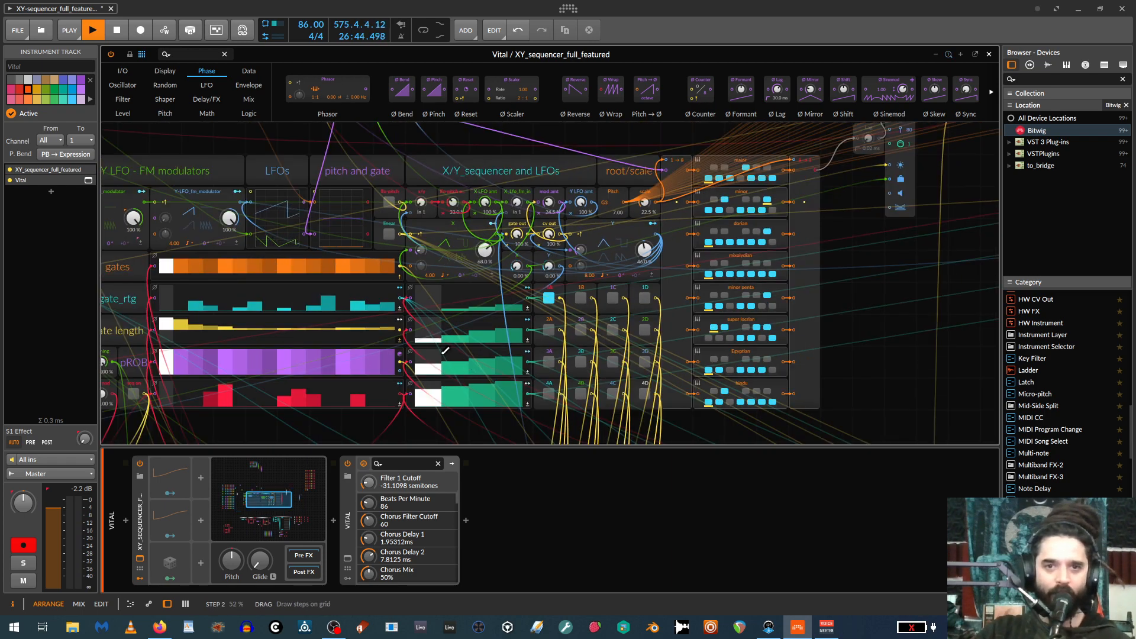
pyautogui.moveTo(335, 420); pyautogui.dragTo(465, 416)
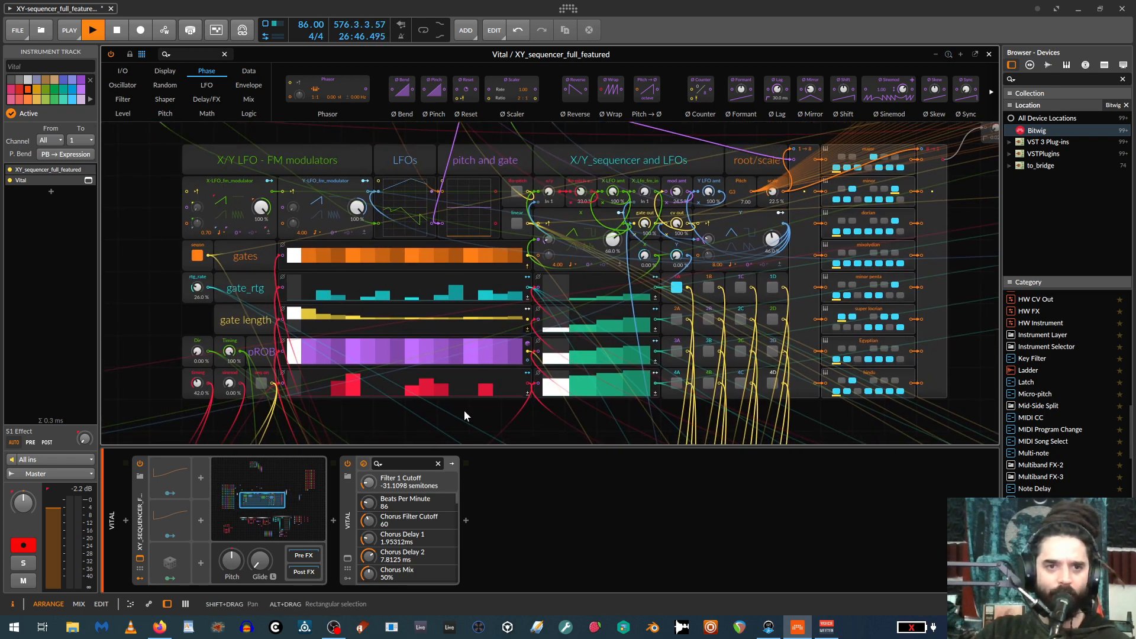
pyautogui.hotkey('ctrl', '-')
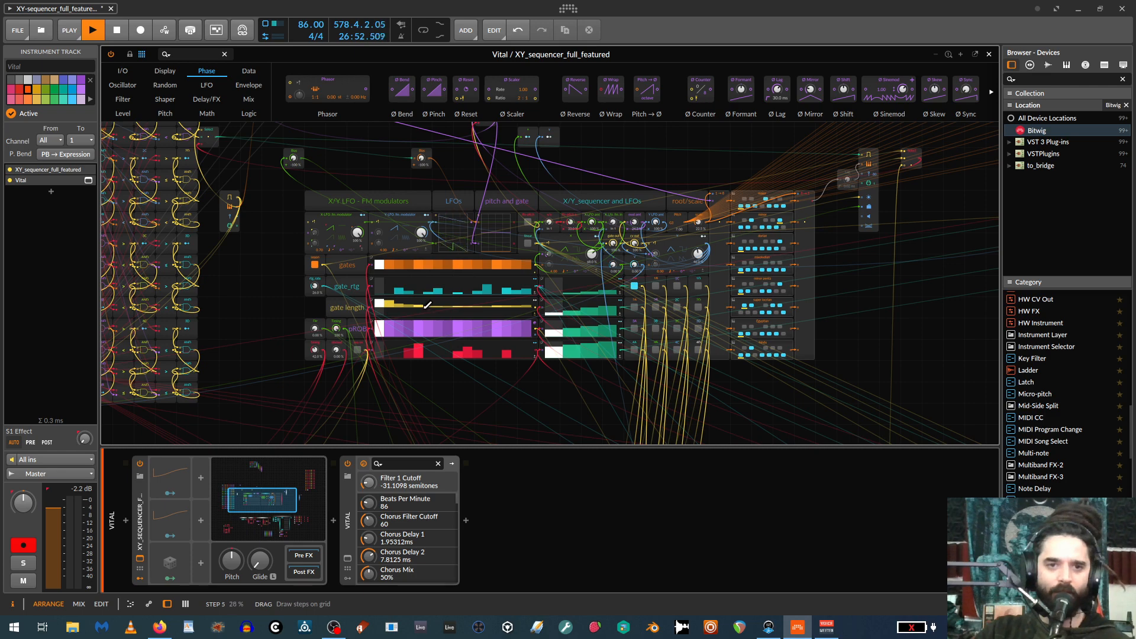
pyautogui.hotkey('ctrl', '+')
pyautogui.hotkey('ctrl', '+')
pyautogui.hotkey('ctrl', '-')
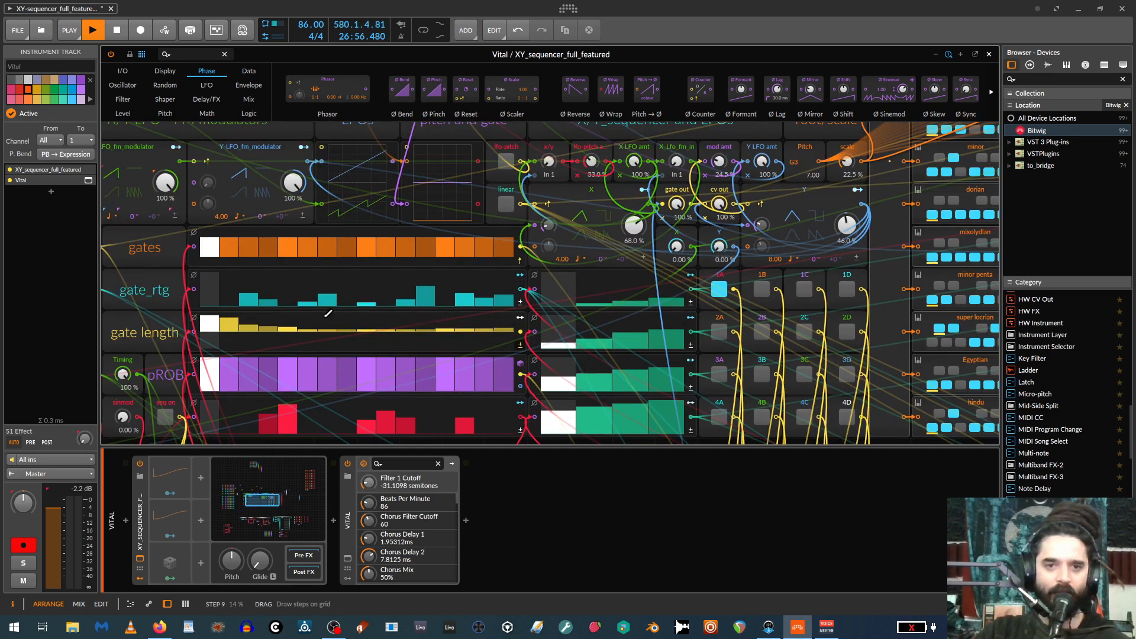
pyautogui.scroll(-2, 374, 321)
pyautogui.scroll(1, 342, 355)
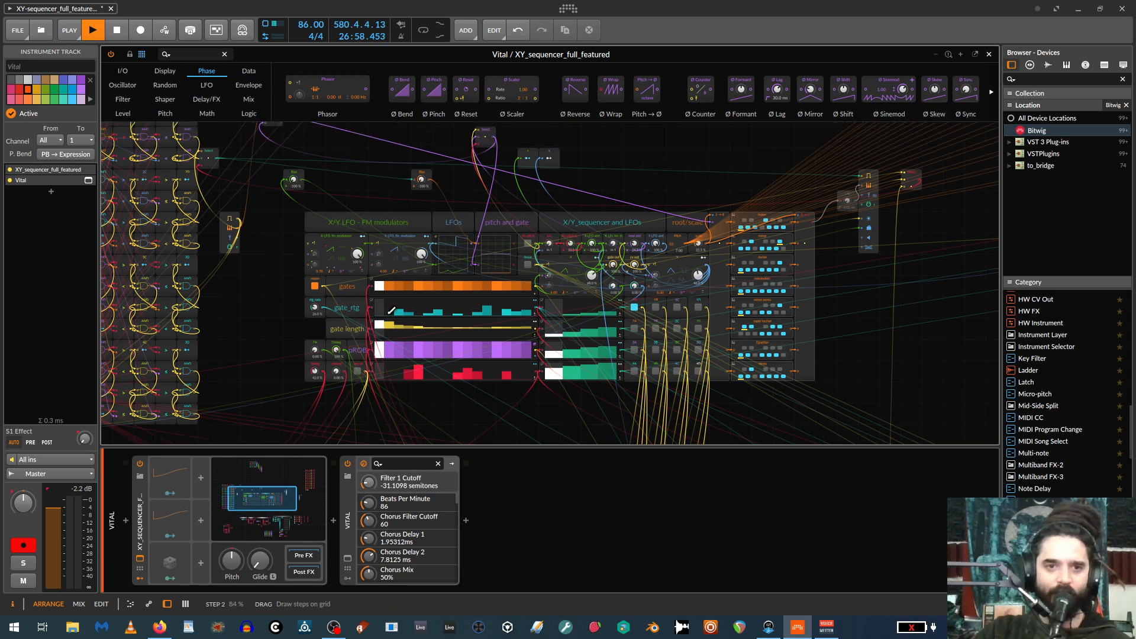
pyautogui.scroll(1, 343, 356)
pyautogui.hotkey('ctrl', '-')
pyautogui.hotkey('ctrl', '-')
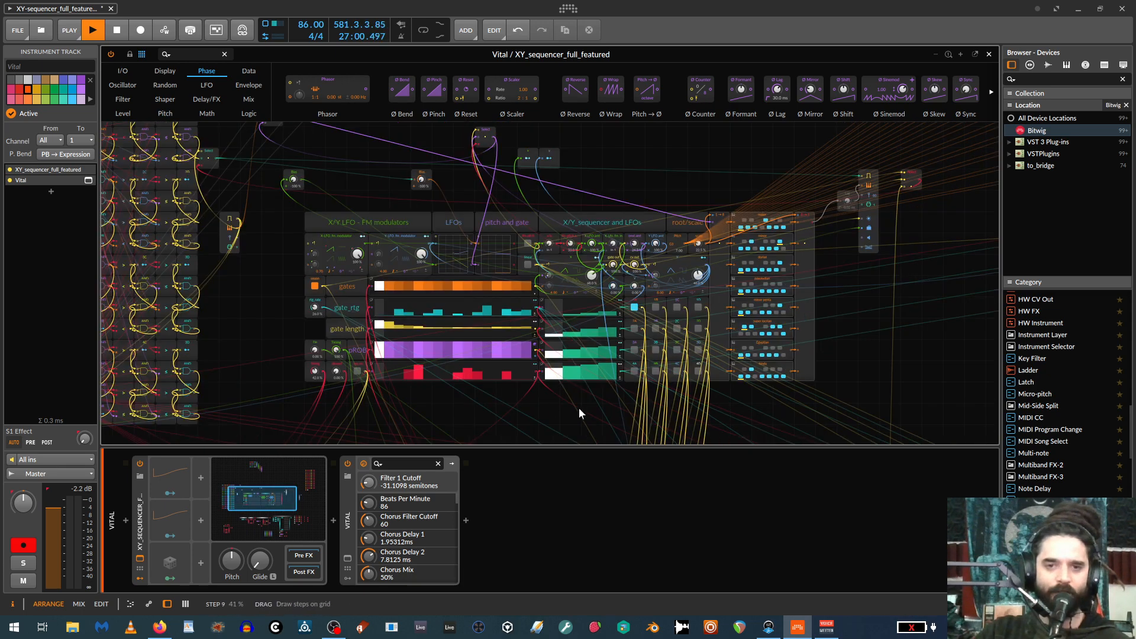
# Survey the surrounding patch areas, including the stutter setup and the module bank fed by the root/scale section.
pyautogui.moveTo(633, 398); pyautogui.dragTo(111, 260)
pyautogui.moveTo(568, 319); pyautogui.dragTo(452, 190)
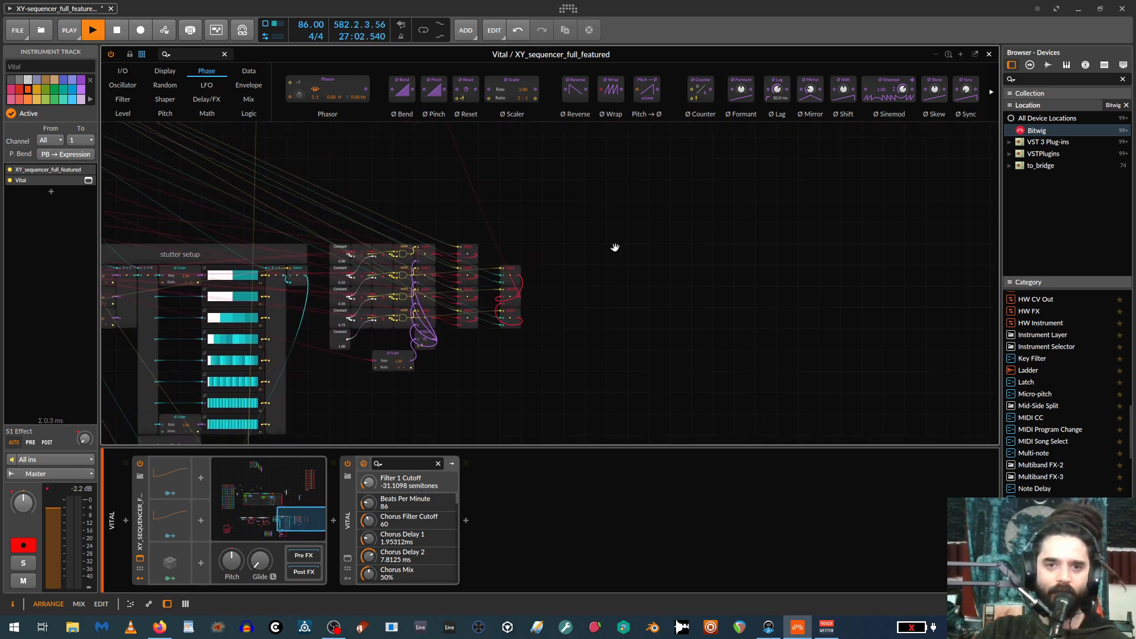
pyautogui.moveTo(578, 225); pyautogui.dragTo(758, 84)
pyautogui.moveTo(639, 371); pyautogui.dragTo(651, 477)
pyautogui.moveTo(763, 271); pyautogui.dragTo(768, 449)
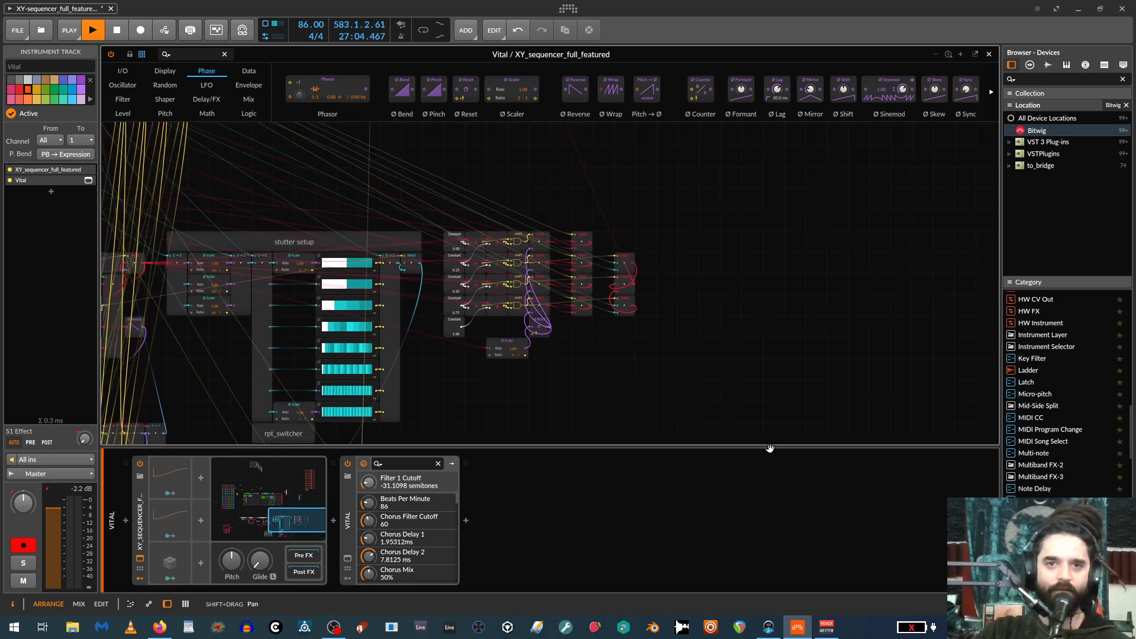
pyautogui.moveTo(689, 133); pyautogui.dragTo(750, 361)
pyautogui.moveTo(798, 143); pyautogui.dragTo(637, 329)
pyautogui.moveTo(685, 217); pyautogui.dragTo(906, 184)
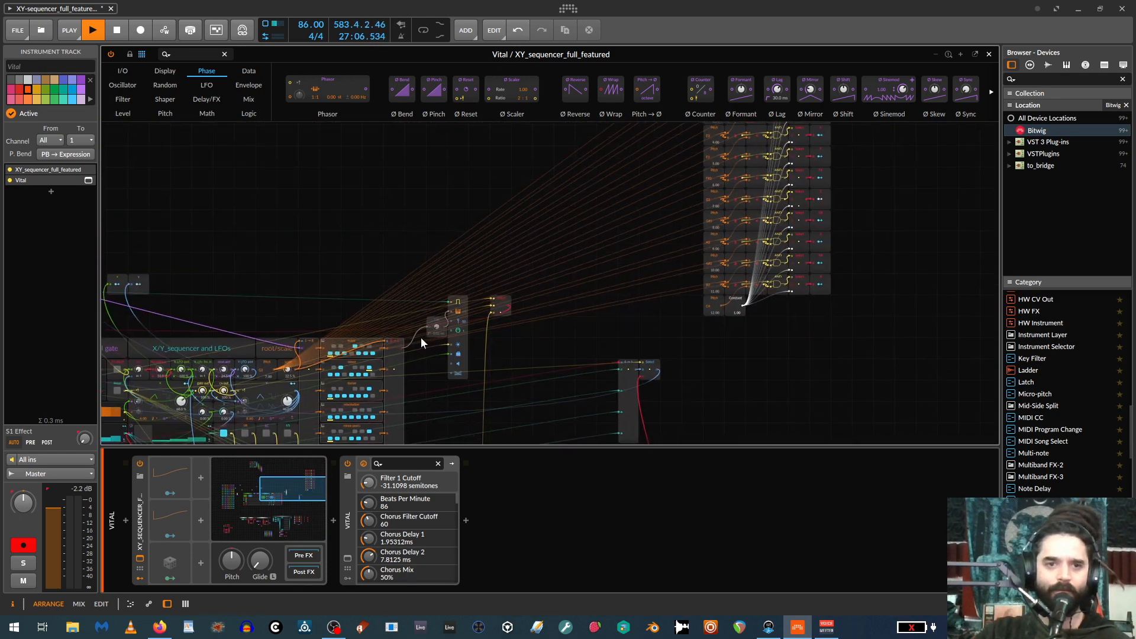
pyautogui.moveTo(308, 248); pyautogui.dragTo(816, 135)
pyautogui.moveTo(336, 347); pyautogui.dragTo(477, 84)
pyautogui.moveTo(401, 323); pyautogui.dragTo(266, 77)
pyautogui.moveTo(449, 311); pyautogui.dragTo(173, 292)
# Inspect the rpt_switcher and prob_switcher sections with their Constant, comparison, Select and Gate Length modules.
pyautogui.scroll(5, 695, 345)
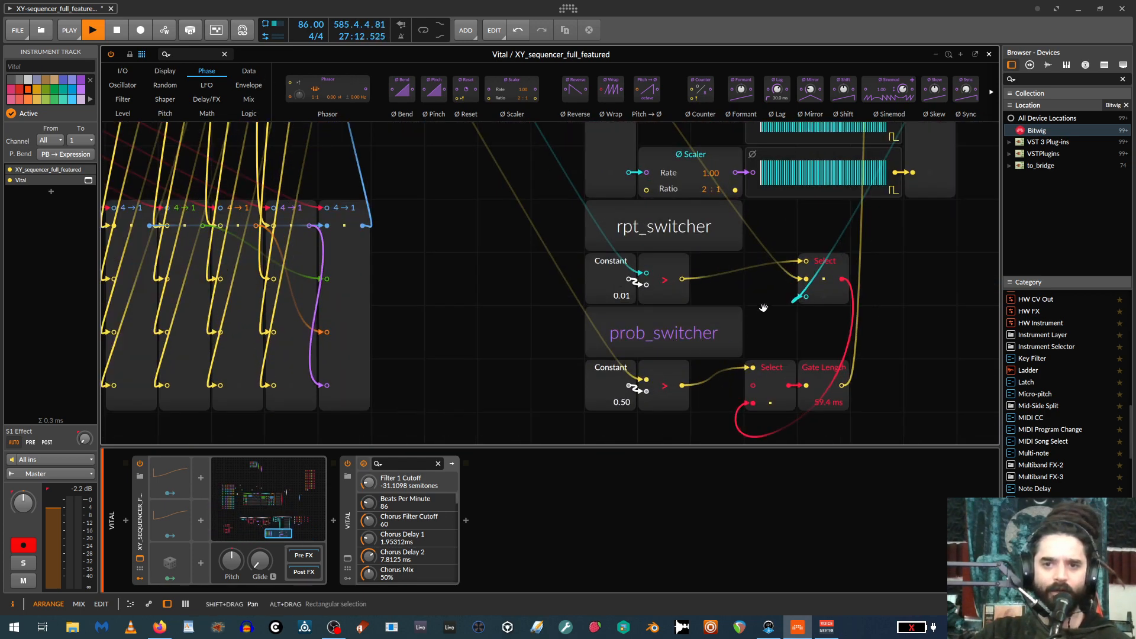
pyautogui.moveTo(763, 307); pyautogui.dragTo(512, 215)
pyautogui.scroll(-1, 668, 274)
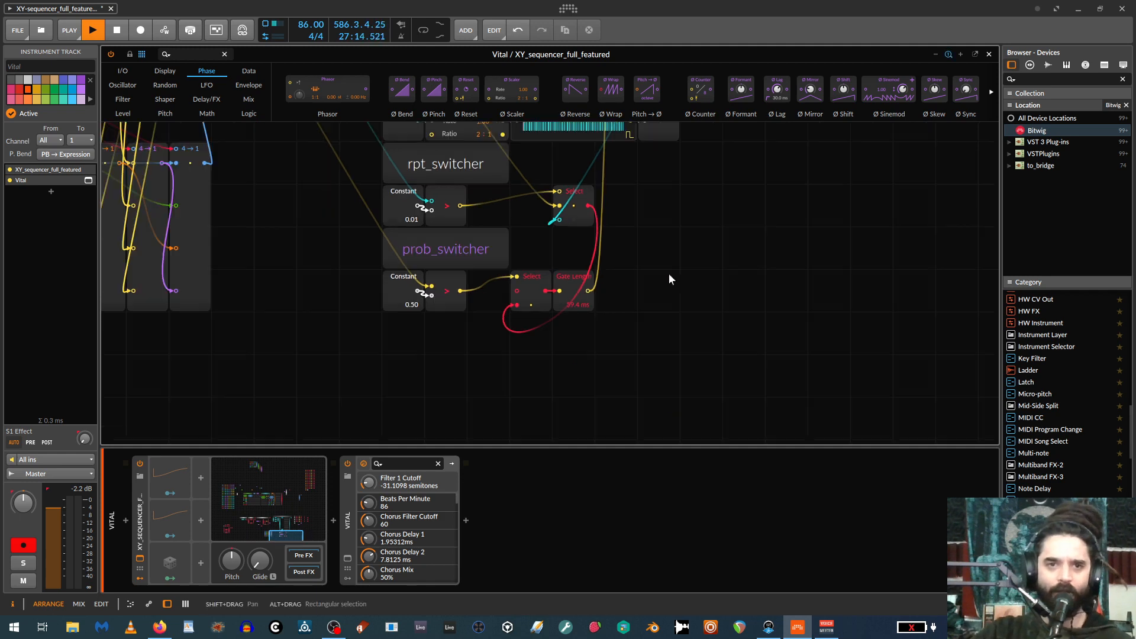
pyautogui.scroll(2, 675, 277)
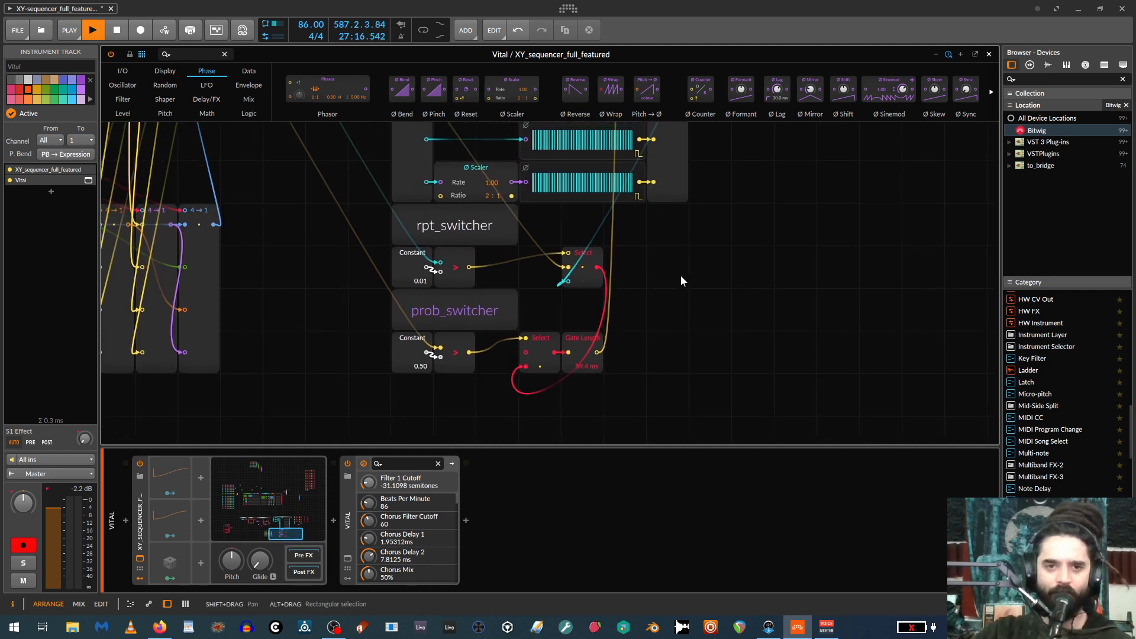
pyautogui.moveTo(663, 233)
pyautogui.mouseDown()
pyautogui.moveTo(670, 248)
pyautogui.moveTo(670, 237)
pyautogui.mouseUp()
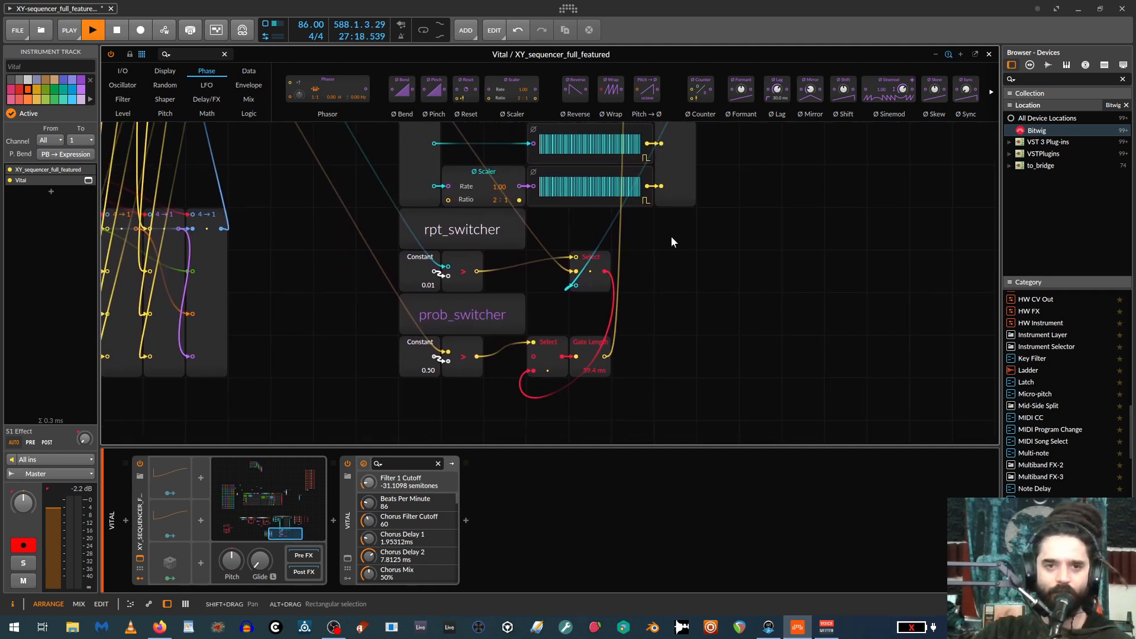
# Clear all steps in the gate_rtg and gates lanes of the sequencer.
pyautogui.moveTo(334, 152); pyautogui.dragTo(674, 497)
pyautogui.moveTo(669, 349); pyautogui.dragTo(994, 527)
pyautogui.moveTo(558, 297); pyautogui.dragTo(538, 484)
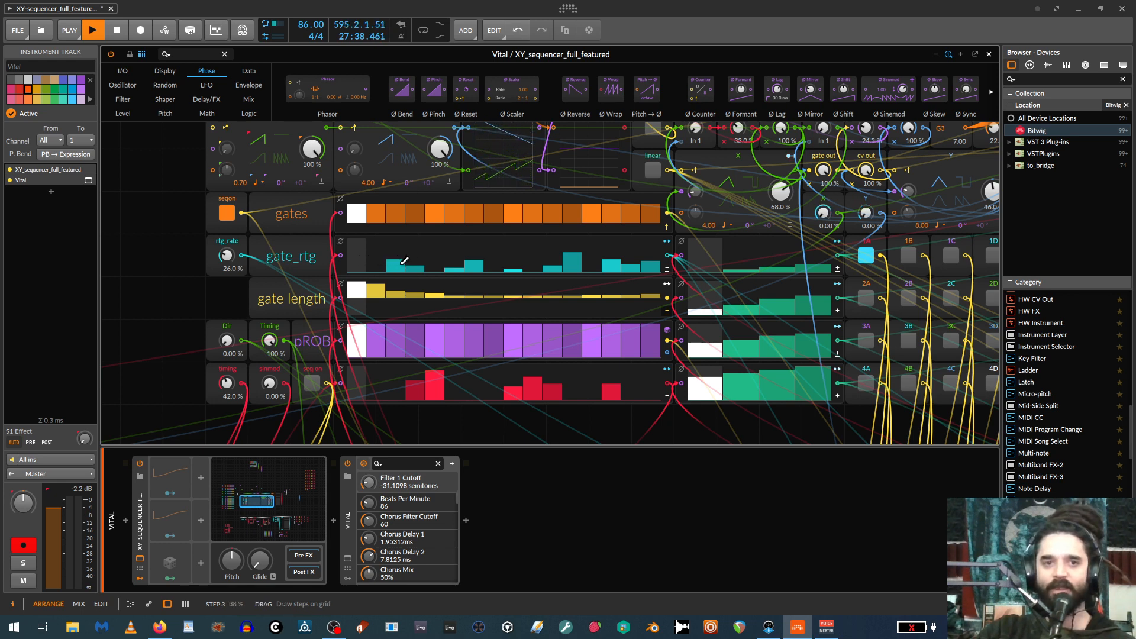
pyautogui.moveTo(356, 271)
pyautogui.mouseDown()
pyautogui.moveTo(559, 323)
pyautogui.moveTo(677, 312)
pyautogui.mouseUp()
pyautogui.moveTo(650, 214); pyautogui.dragTo(358, 215)
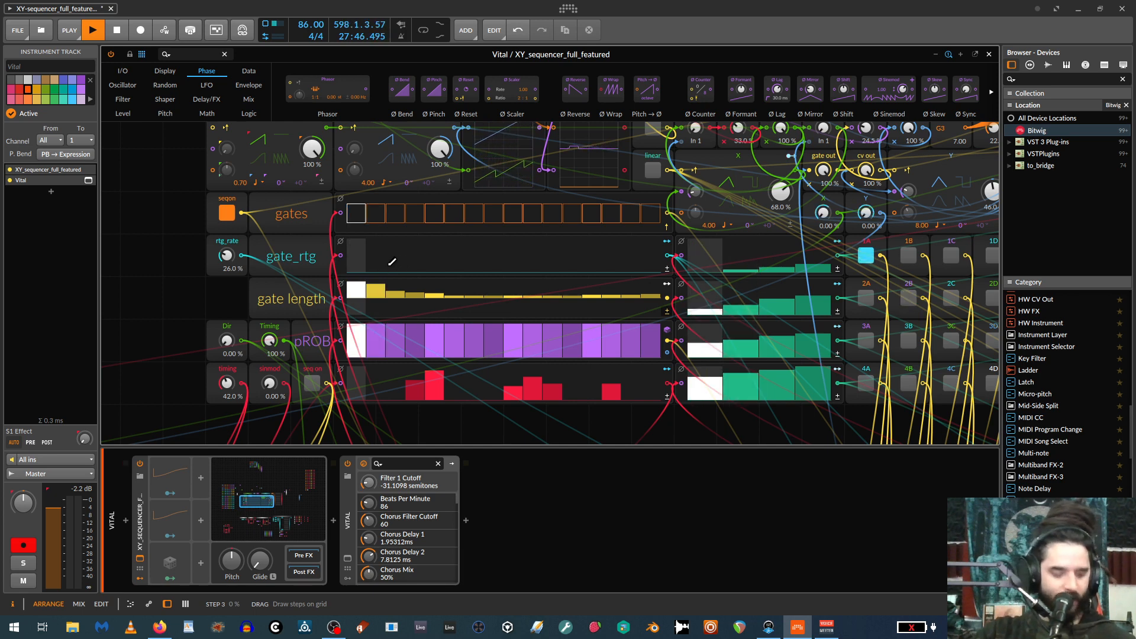
# Draw a varied low gate_rtg pattern across the lane, with tall steps at 3, 4 and 13.
pyautogui.moveTo(359, 267)
pyautogui.mouseDown()
pyautogui.moveTo(654, 263)
pyautogui.moveTo(507, 266)
pyautogui.moveTo(570, 264)
pyautogui.moveTo(486, 254)
pyautogui.moveTo(542, 256)
pyautogui.mouseUp()
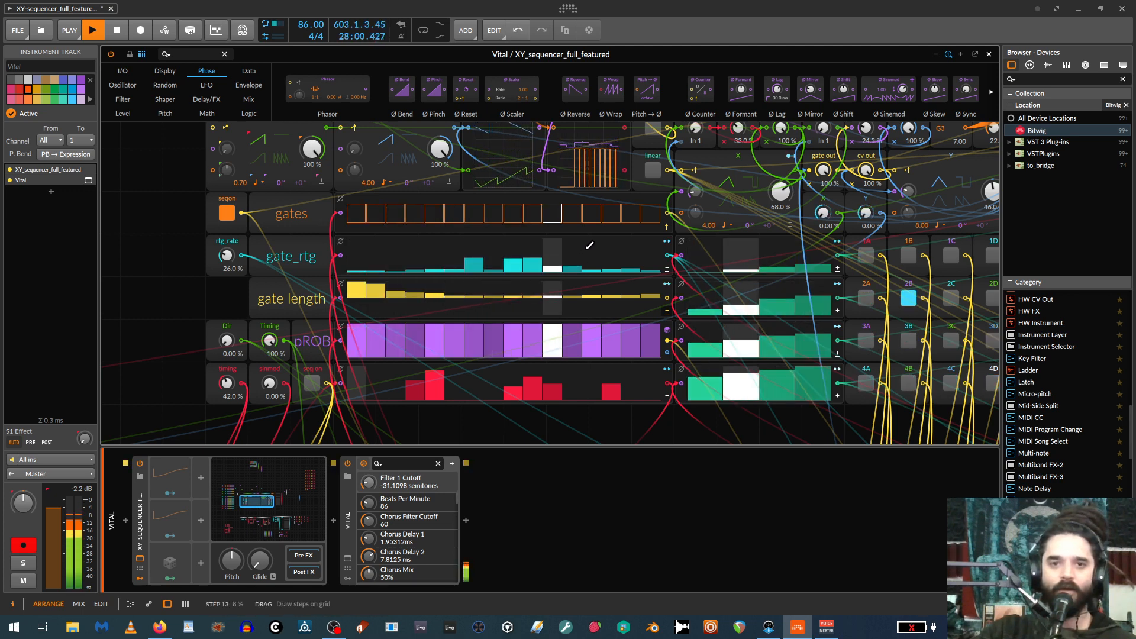
pyautogui.click(589, 248)
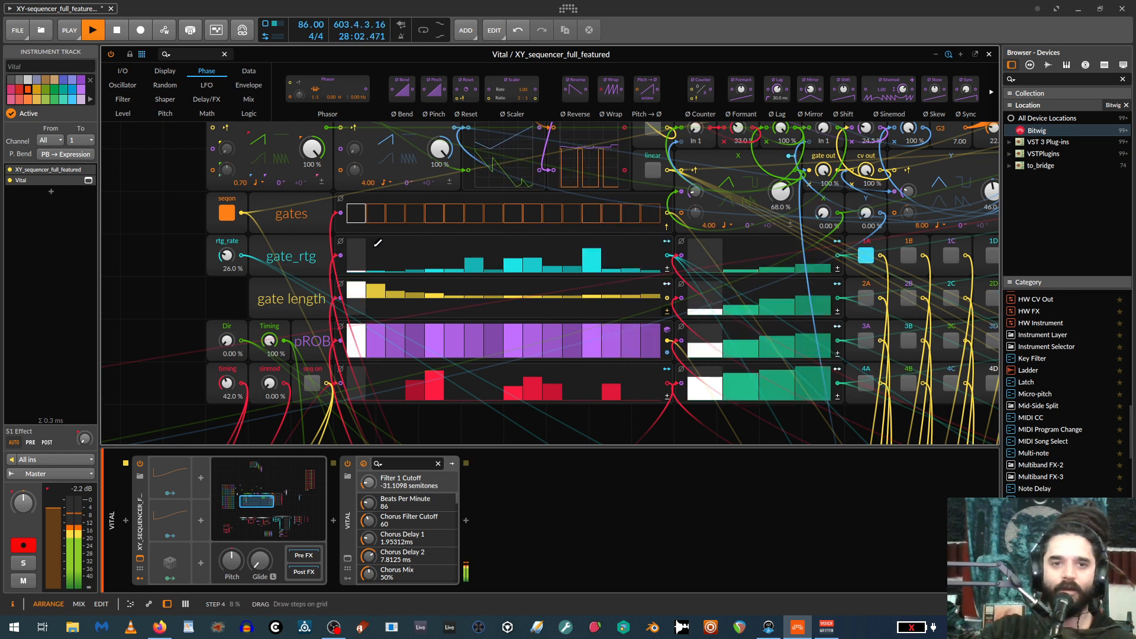
pyautogui.click(414, 247)
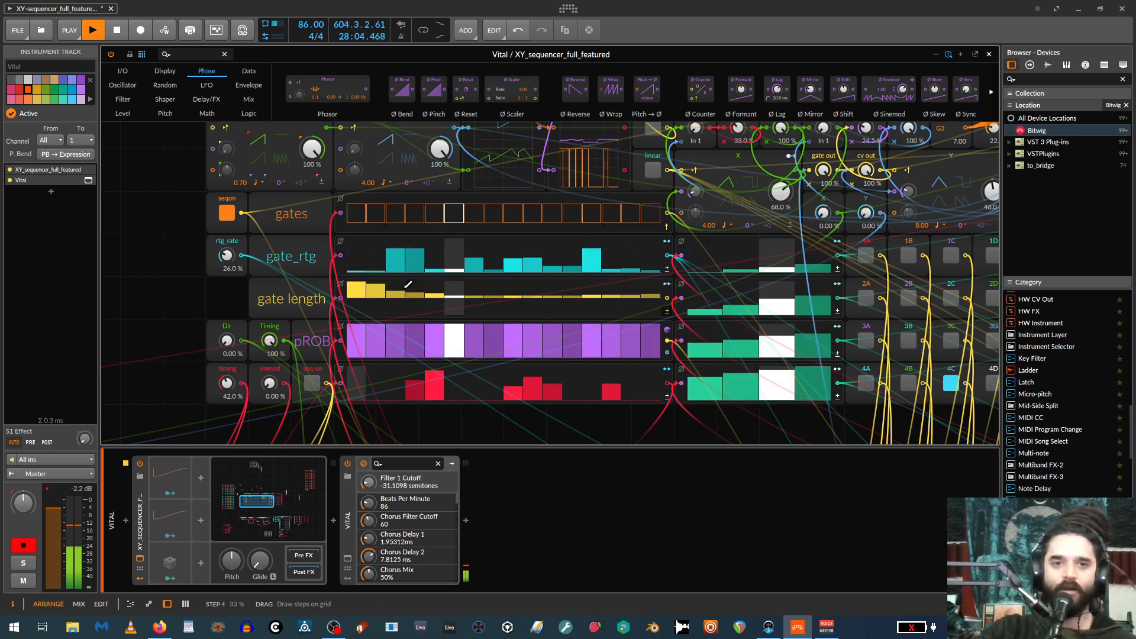
# Draw negative gate length values from step 3 onward and lower gate_rtg steps 3, 4 and 13.
pyautogui.moveTo(398, 295); pyautogui.dragTo(403, 299)
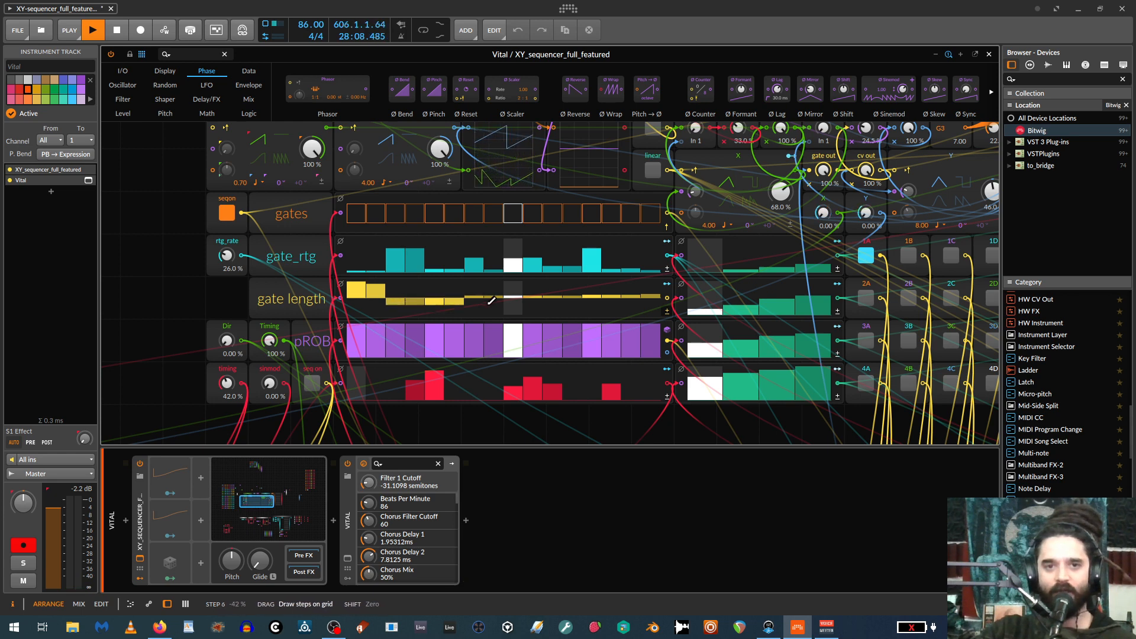
pyautogui.moveTo(491, 300); pyautogui.dragTo(566, 301)
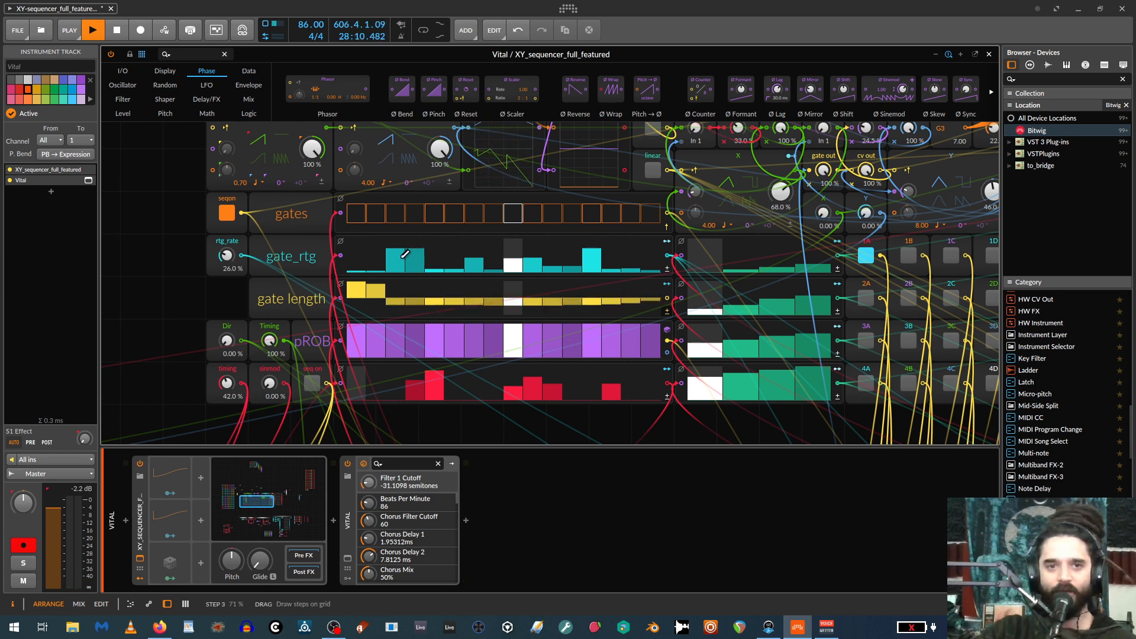
pyautogui.moveTo(426, 253); pyautogui.dragTo(423, 264)
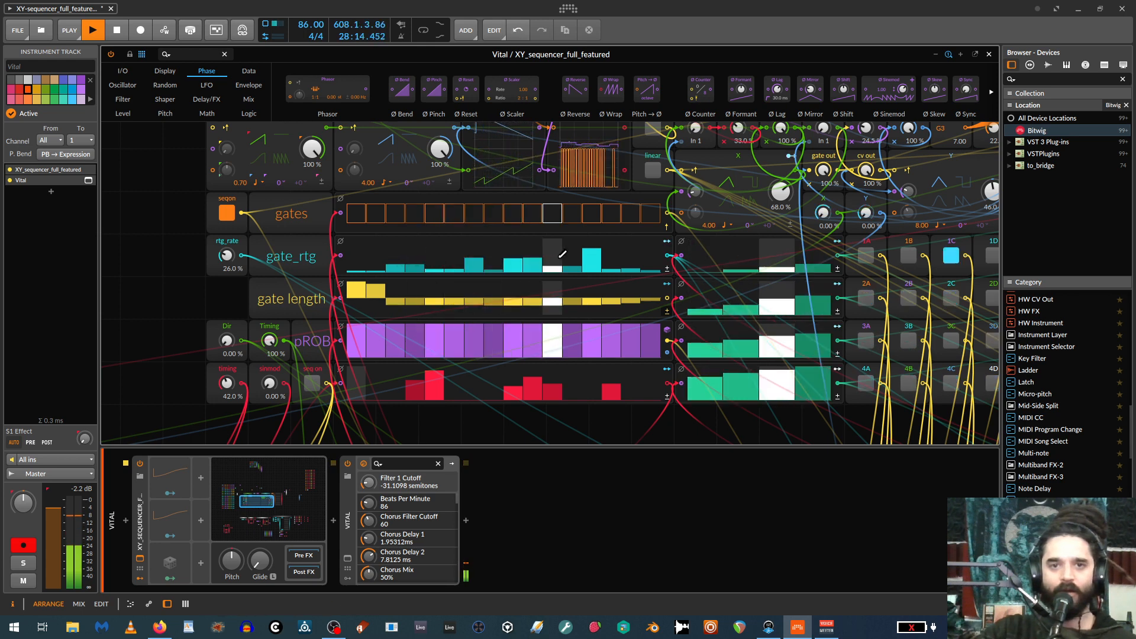
pyautogui.moveTo(591, 254); pyautogui.dragTo(594, 267)
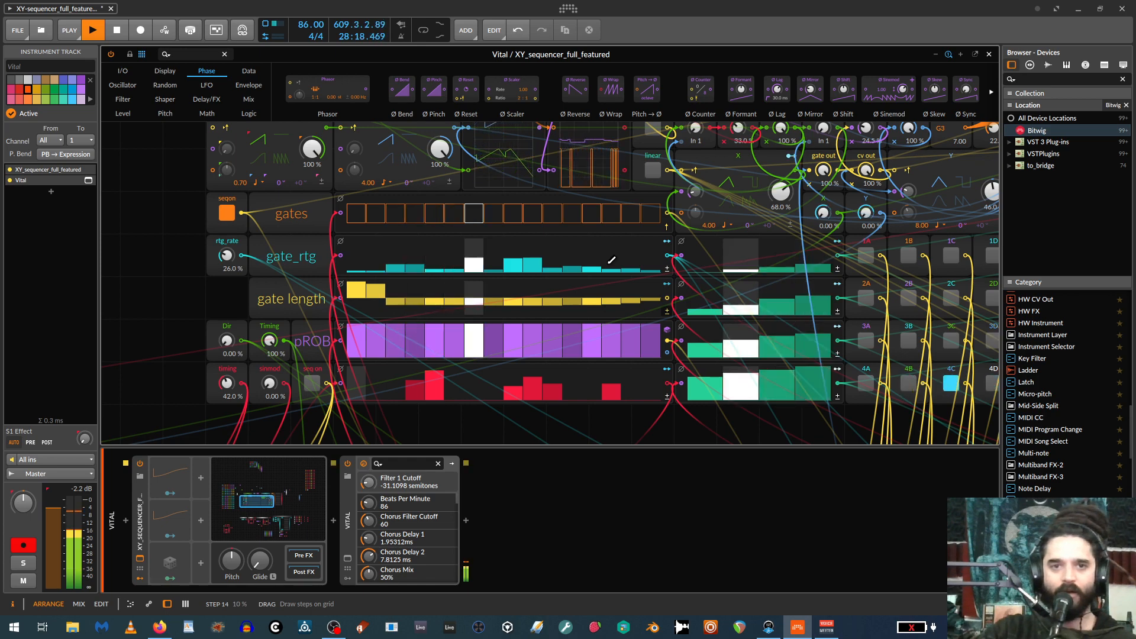
# Enlarge the grid view and examine the matrix of Constant, comparison and AND modules that selects cells 1A to 4D.
pyautogui.scroll(-2, 449, 326)
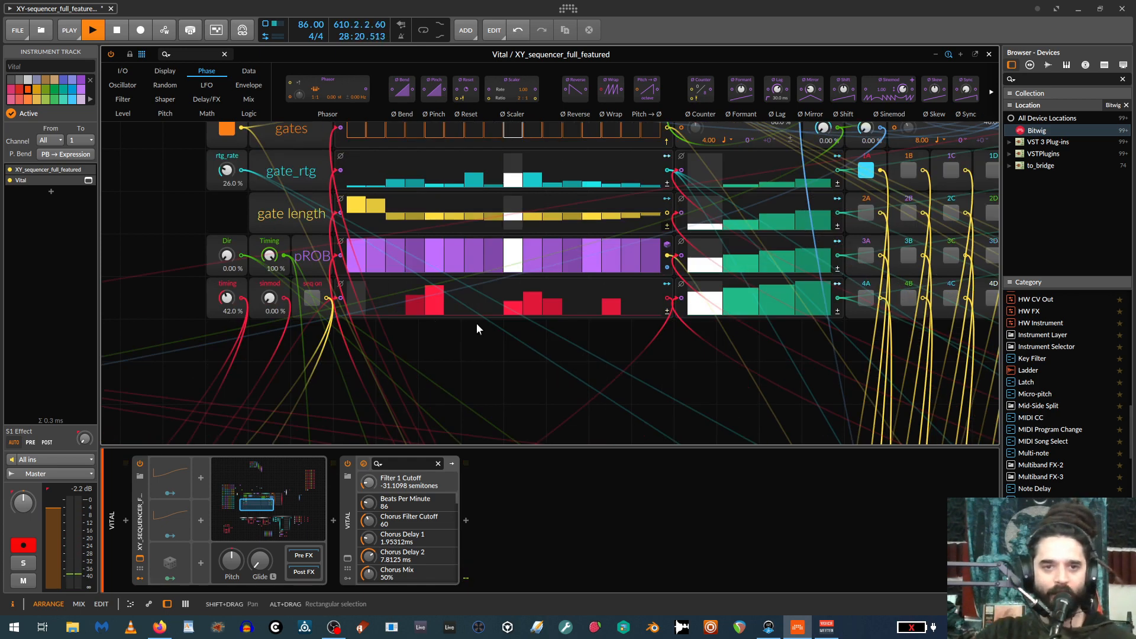
pyautogui.scroll(4, 475, 321)
pyautogui.scroll(-3, 473, 313)
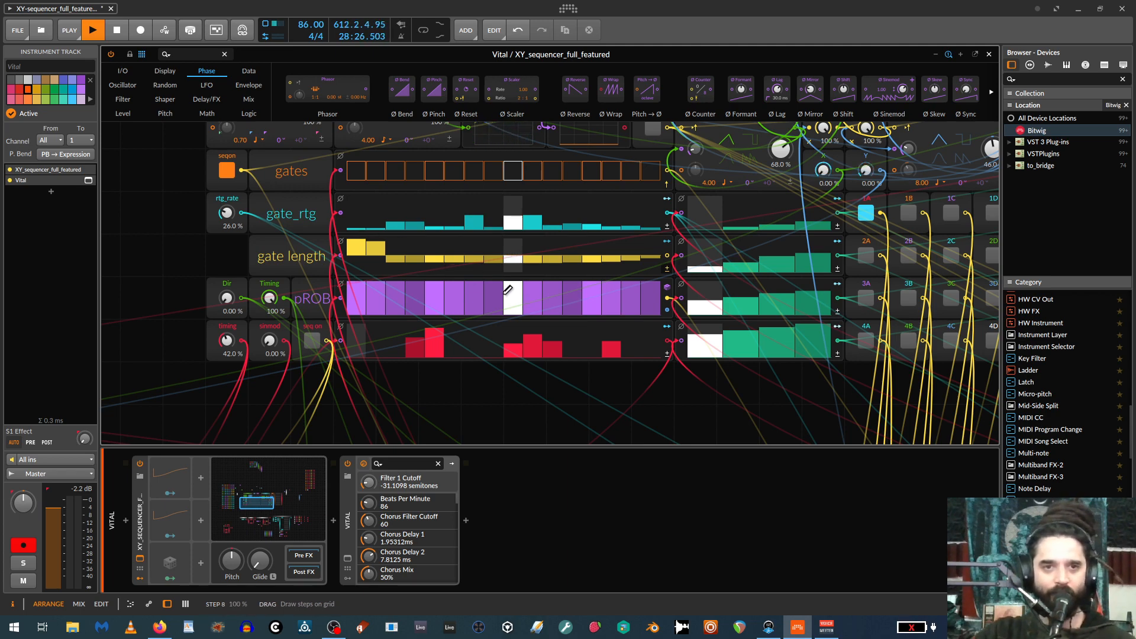
pyautogui.scroll(-3, 508, 289)
pyautogui.moveTo(343, 261); pyautogui.dragTo(562, 357)
pyautogui.moveTo(539, 446); pyautogui.dragTo(555, 571)
pyautogui.moveTo(568, 460); pyautogui.dragTo(569, 445)
pyautogui.scroll(3, 571, 444)
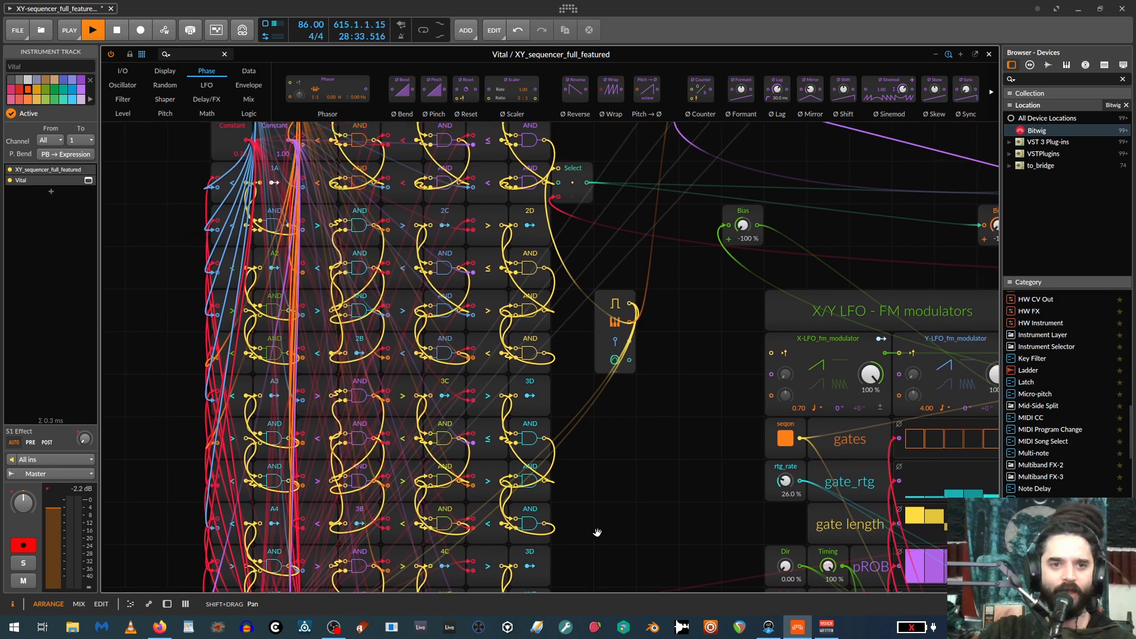
pyautogui.moveTo(597, 532); pyautogui.dragTo(657, 527)
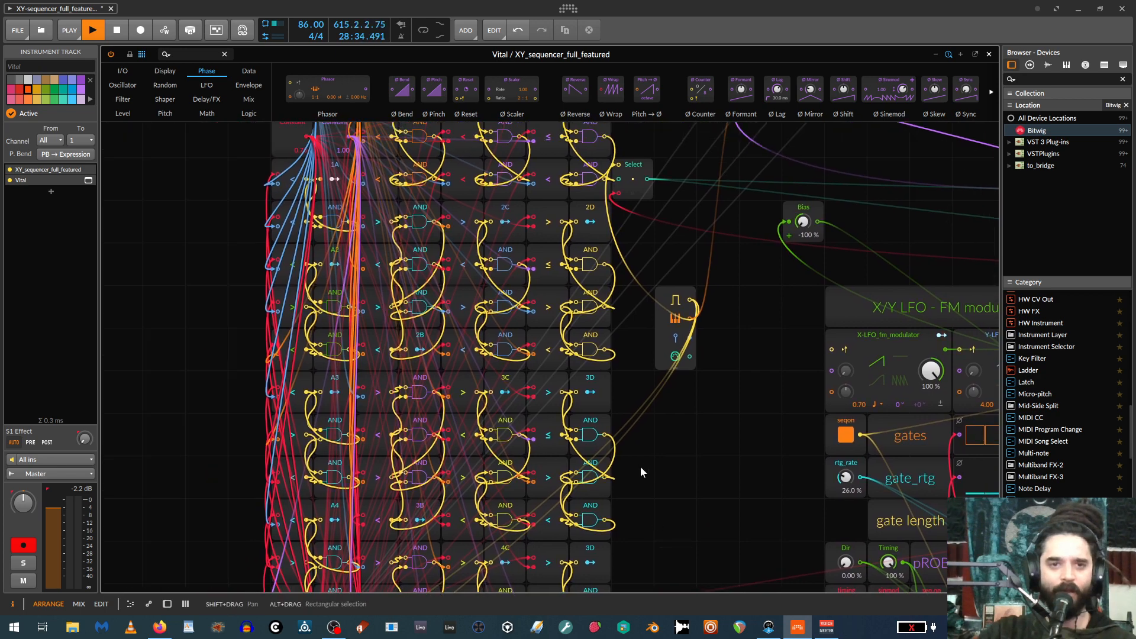
pyautogui.scroll(4, 662, 469)
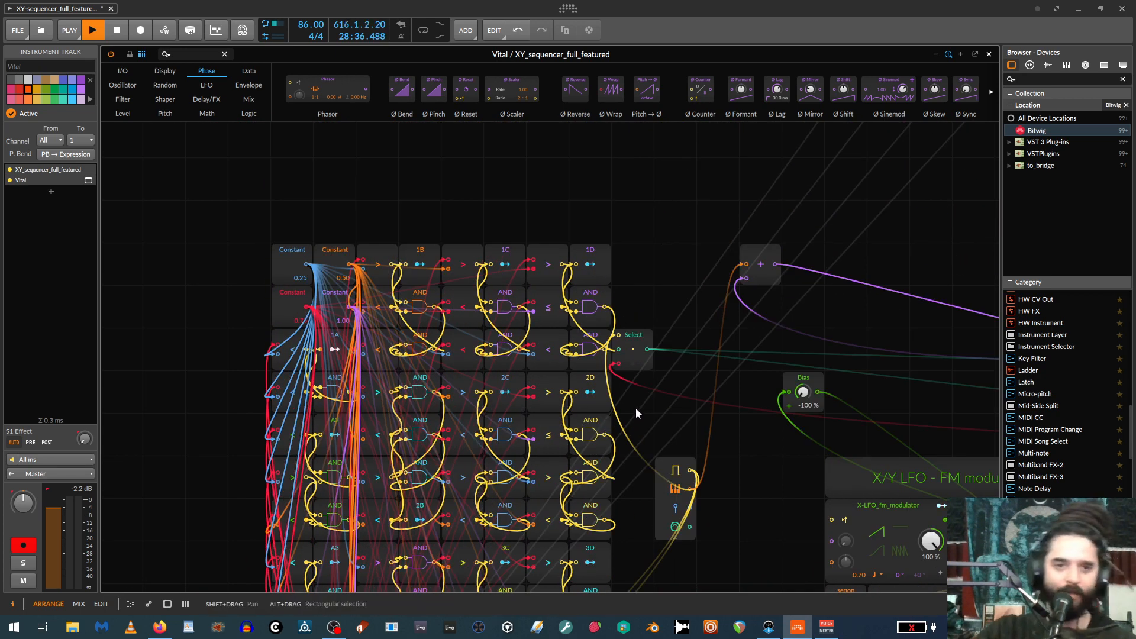
pyautogui.scroll(-6, 632, 409)
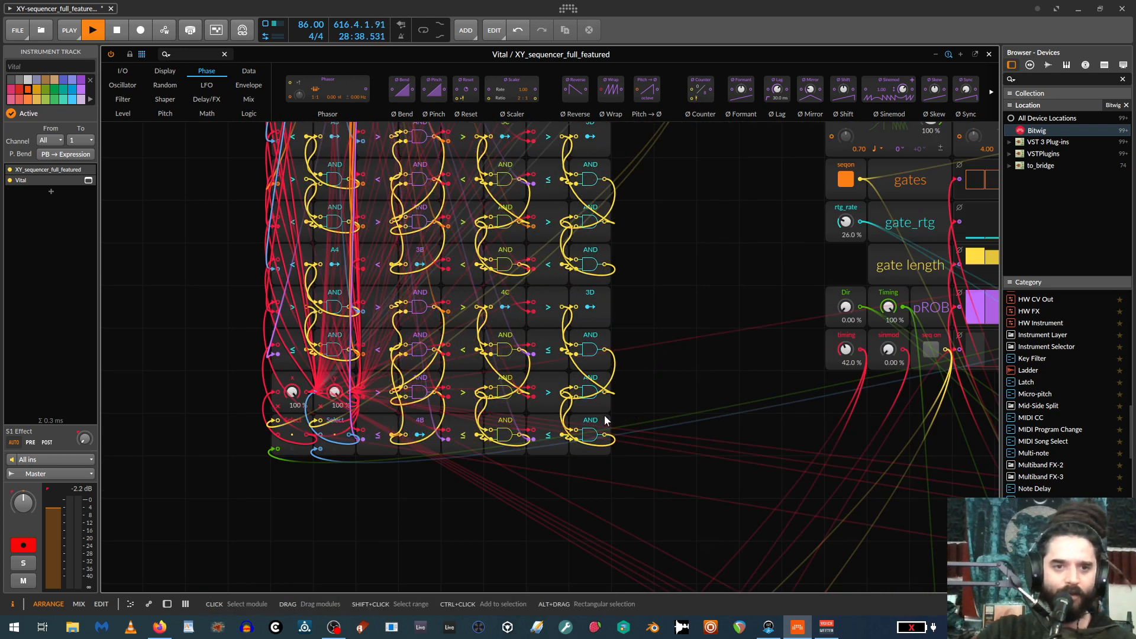
pyautogui.scroll(5, 615, 417)
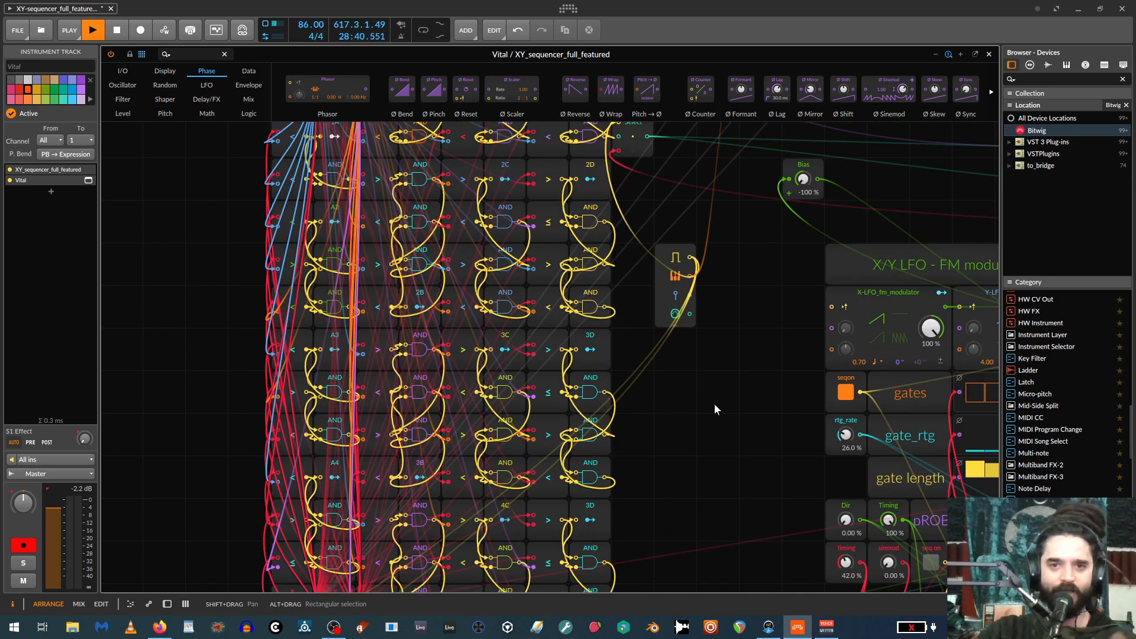
pyautogui.scroll(4, 713, 402)
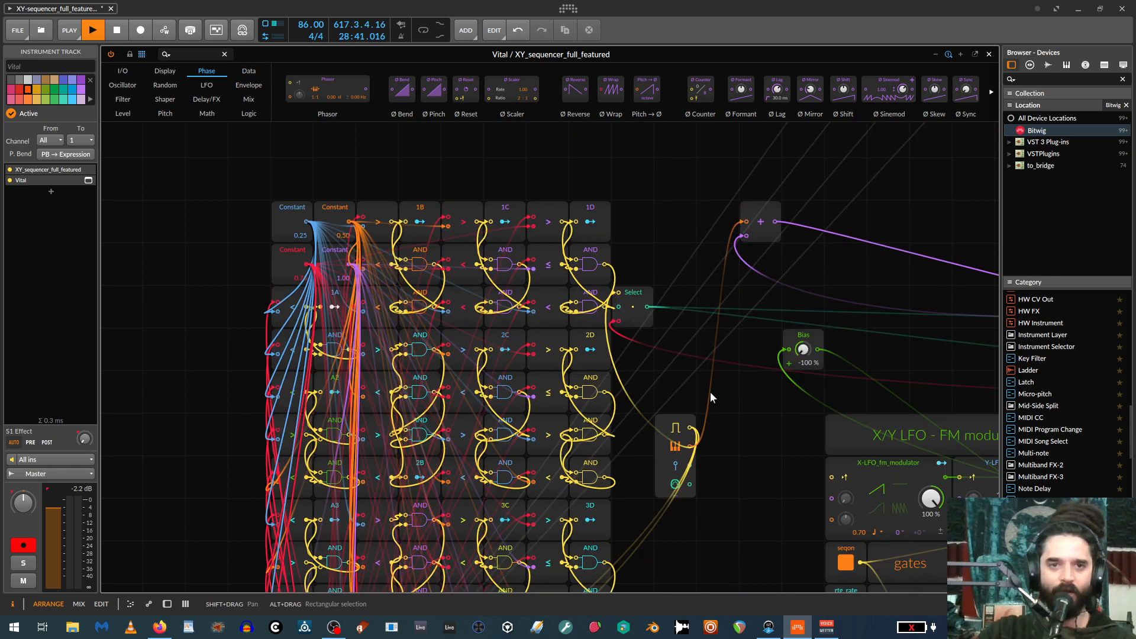
# Select the 0.25 Constant and trace its connections down through the cell-selection matrix.
pyautogui.click(297, 214)
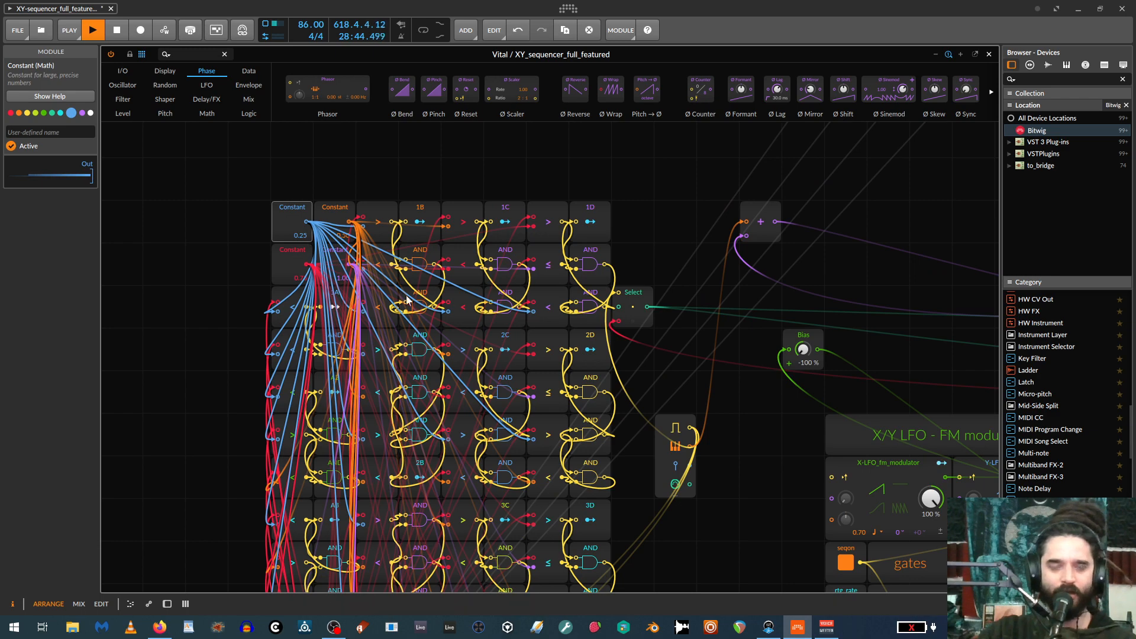
pyautogui.scroll(-4, 532, 385)
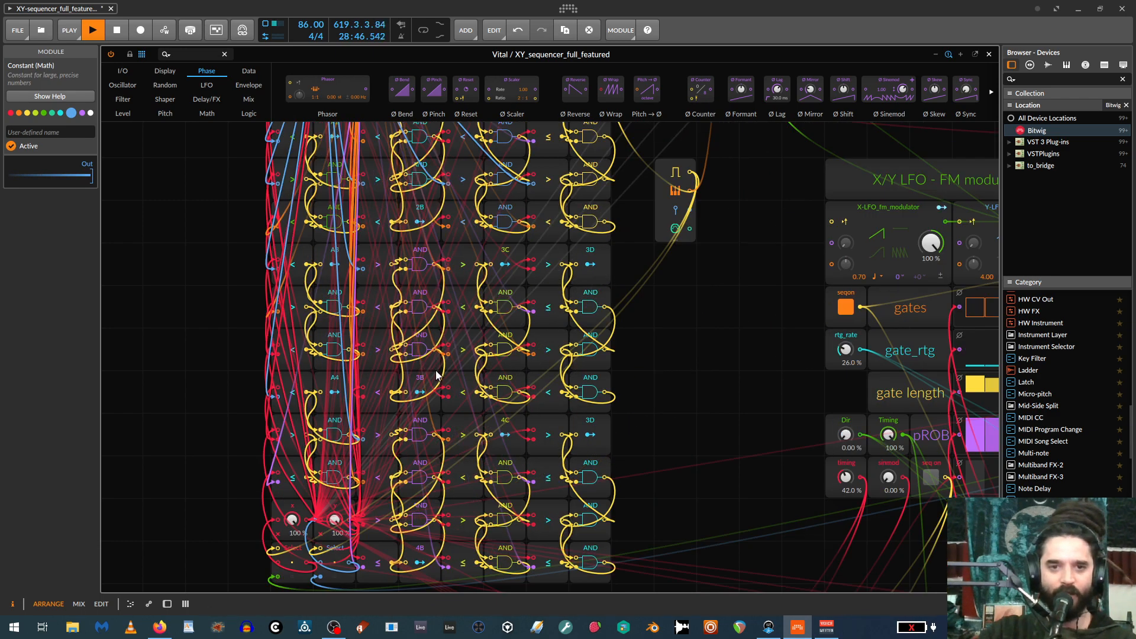
pyautogui.keyDown('ctrl'); pyautogui.scroll(-2, 674, 389); pyautogui.keyUp('ctrl')
pyautogui.scroll(-1, 673, 389)
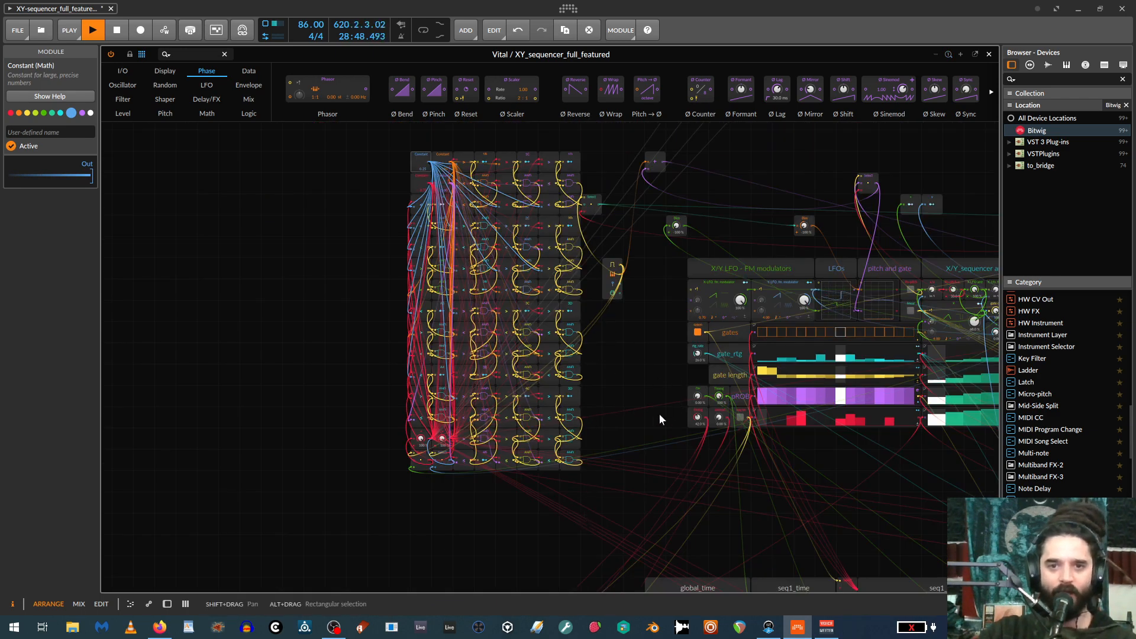
# Examine the stutter setup section and the adjacent comparison block with Constants 0.00 to 1.00, AND and Select modules.
pyautogui.moveTo(394, 369); pyautogui.dragTo(0, 289)
pyautogui.scroll(3, 543, 374)
pyautogui.scroll(-3, 582, 409)
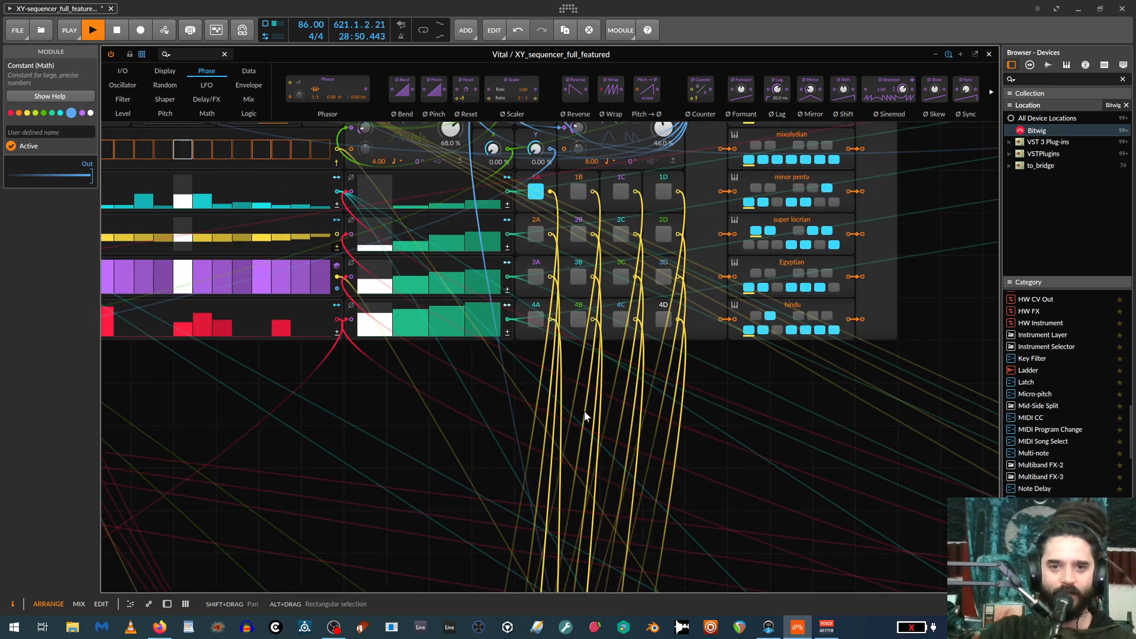
pyautogui.moveTo(576, 451); pyautogui.dragTo(502, 267)
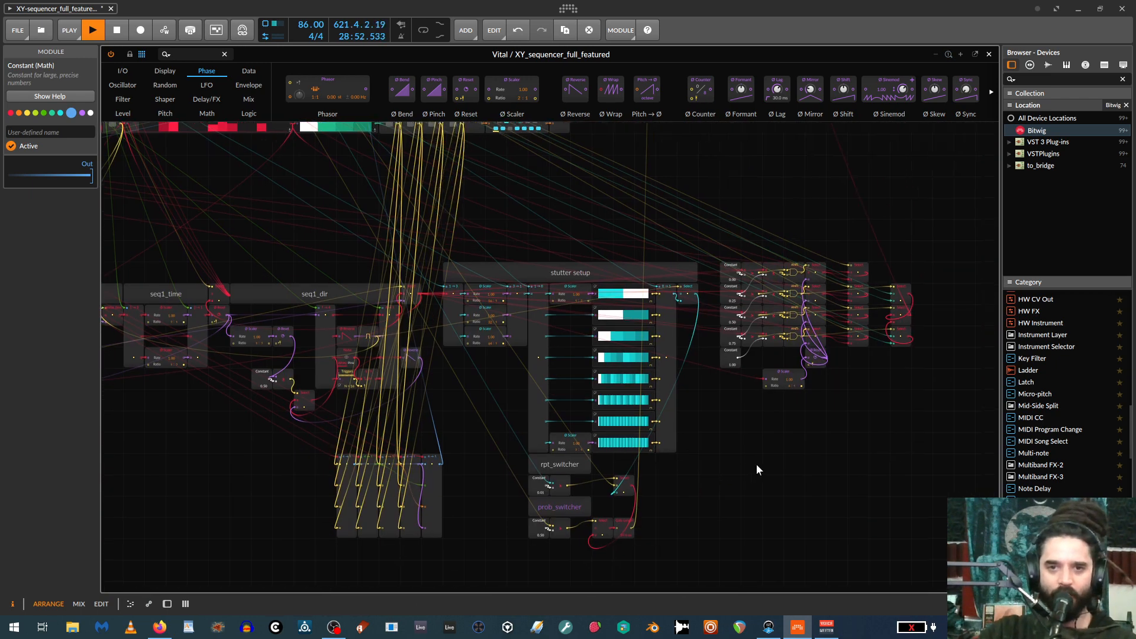
pyautogui.scroll(4, 806, 476)
pyautogui.scroll(2, 363, 369)
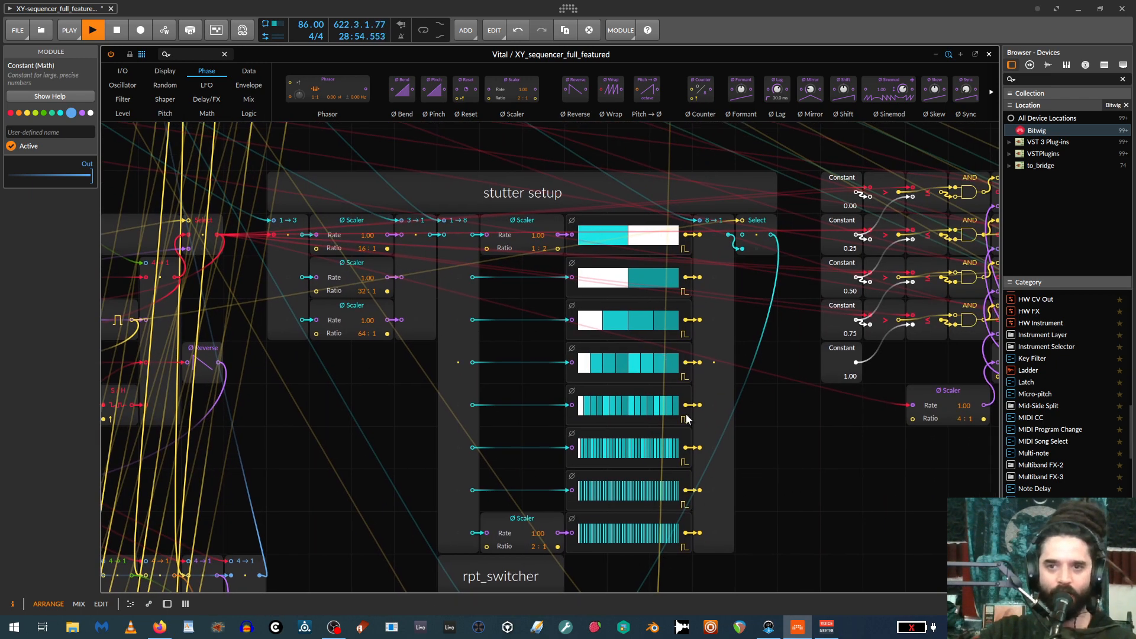
pyautogui.scroll(-3, 798, 447)
pyautogui.moveTo(805, 448); pyautogui.dragTo(725, 498)
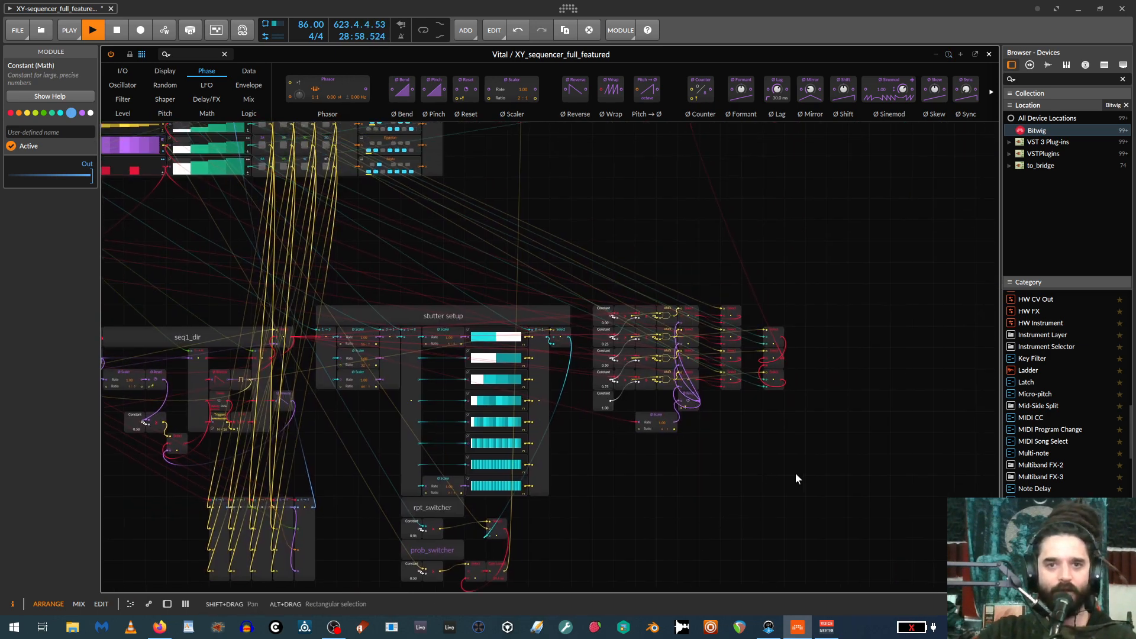
pyautogui.scroll(2, 800, 472)
pyautogui.scroll(2, 601, 258)
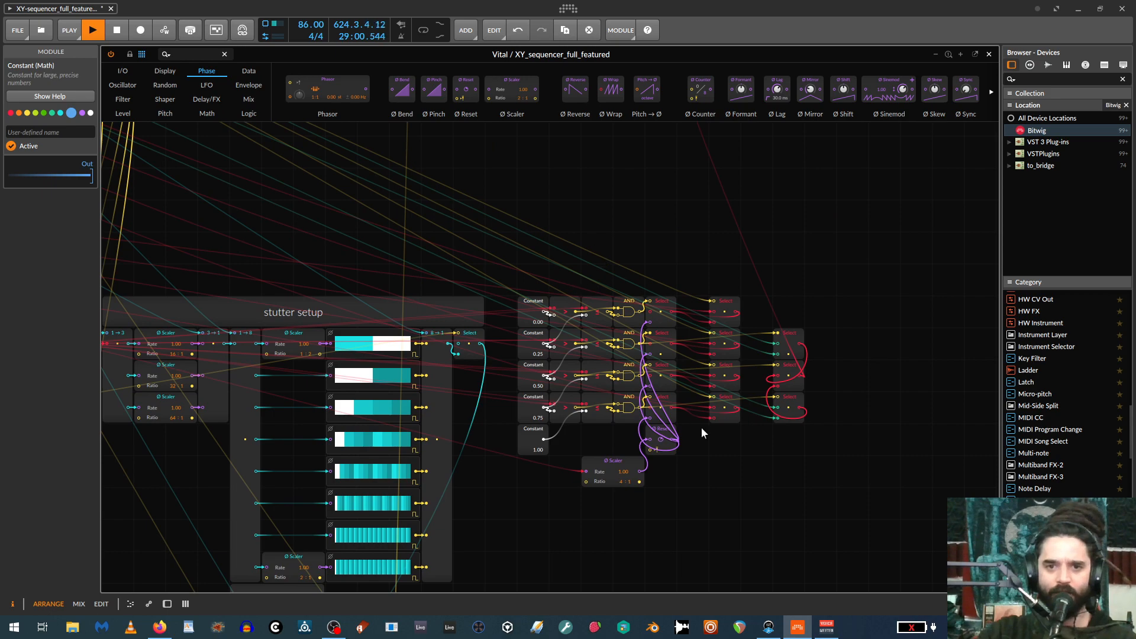
pyautogui.scroll(3, 855, 471)
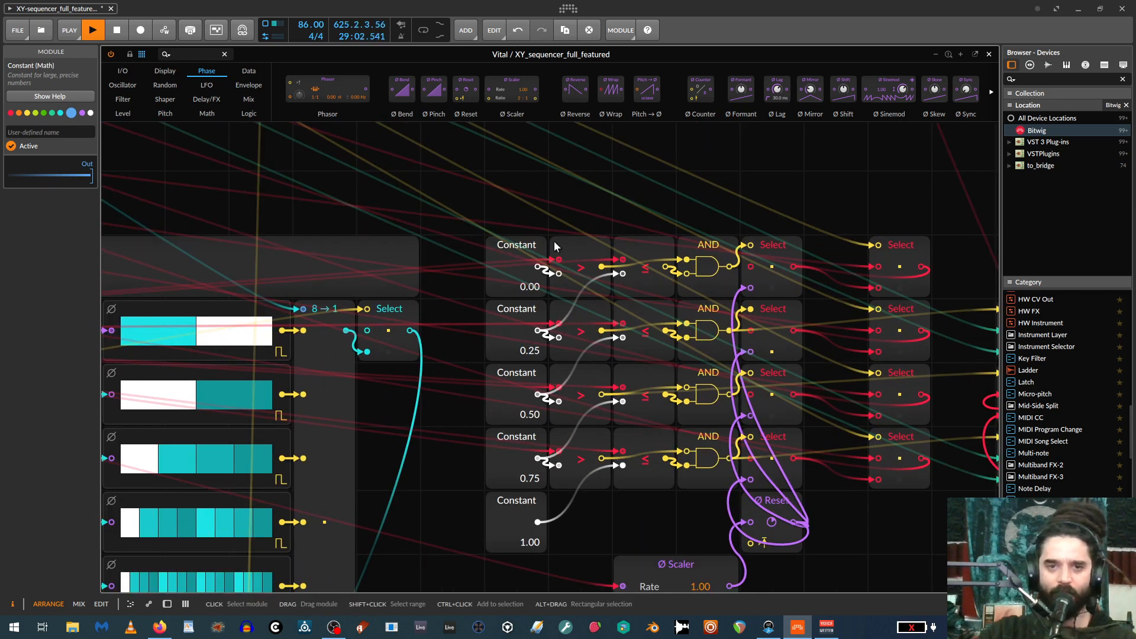
# Select the four-step Steps module beside cell 1A and trace its output to the Select module above the comparison block's other output selectors.
pyautogui.scroll(-3, 412, 184)
pyautogui.moveTo(389, 163); pyautogui.dragTo(765, 446)
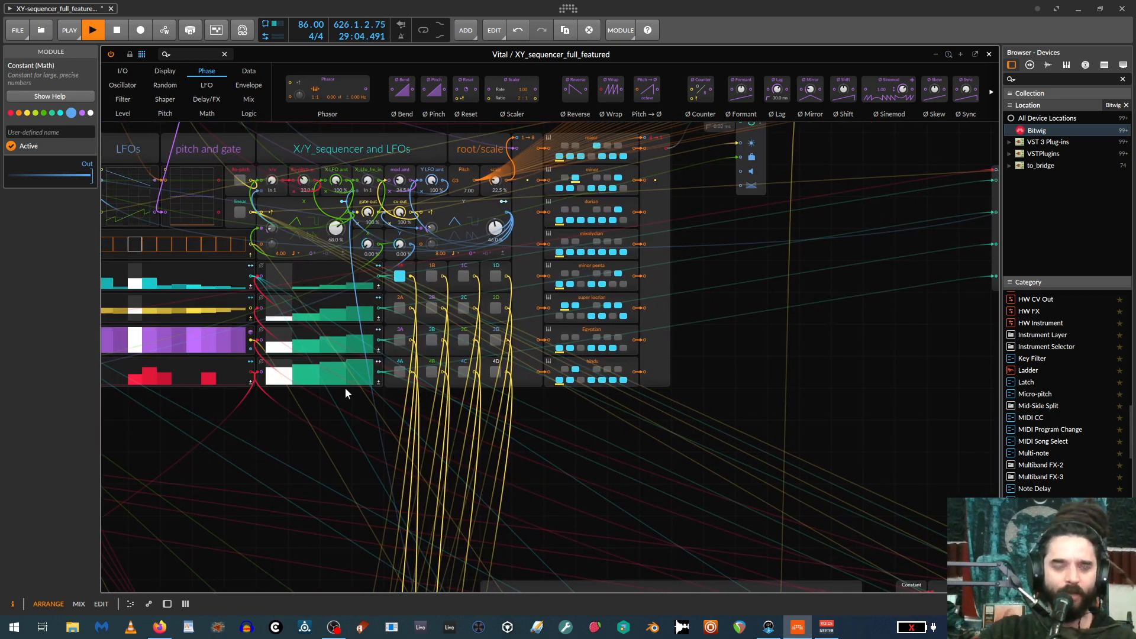
pyautogui.moveTo(344, 449); pyautogui.dragTo(514, 464)
pyautogui.scroll(3, 529, 449)
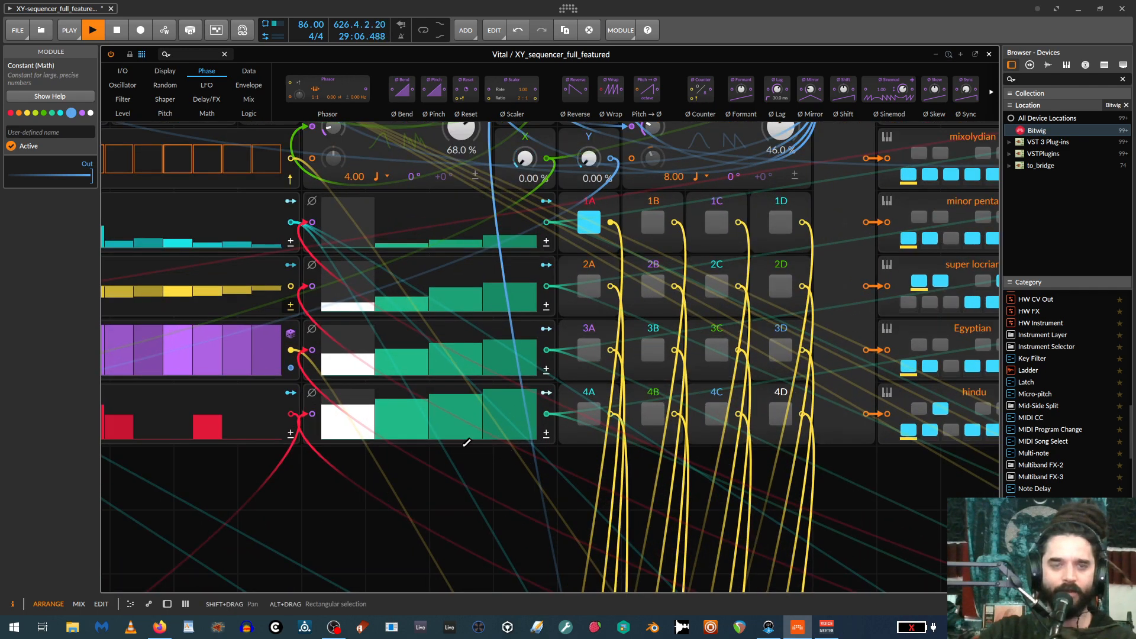
pyautogui.scroll(-2, 695, 500)
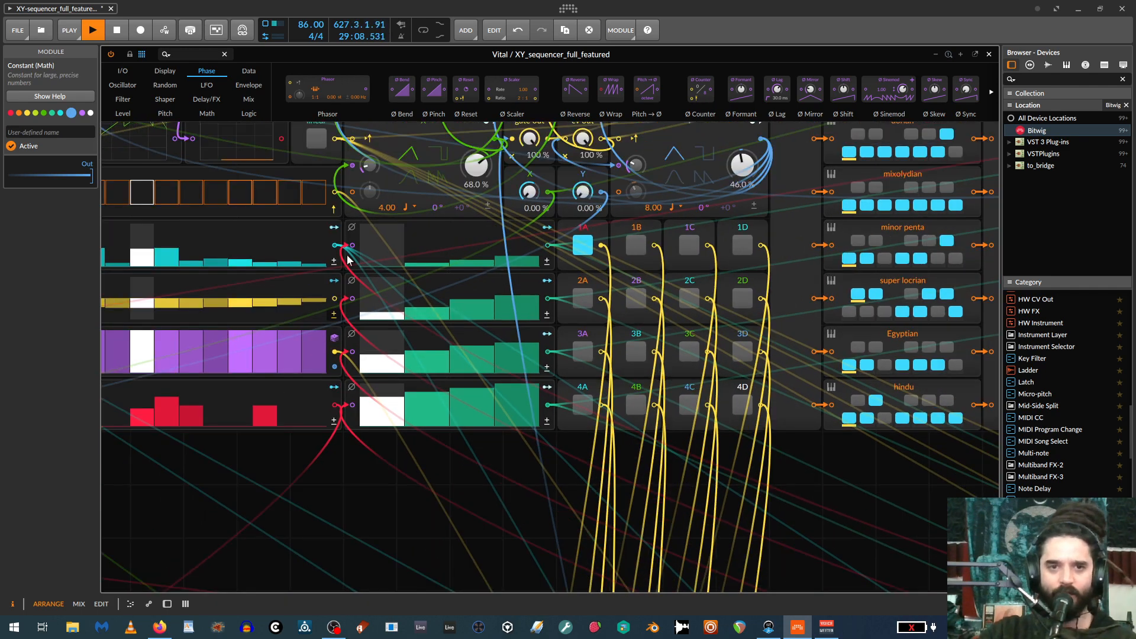
pyautogui.scroll(3, 578, 446)
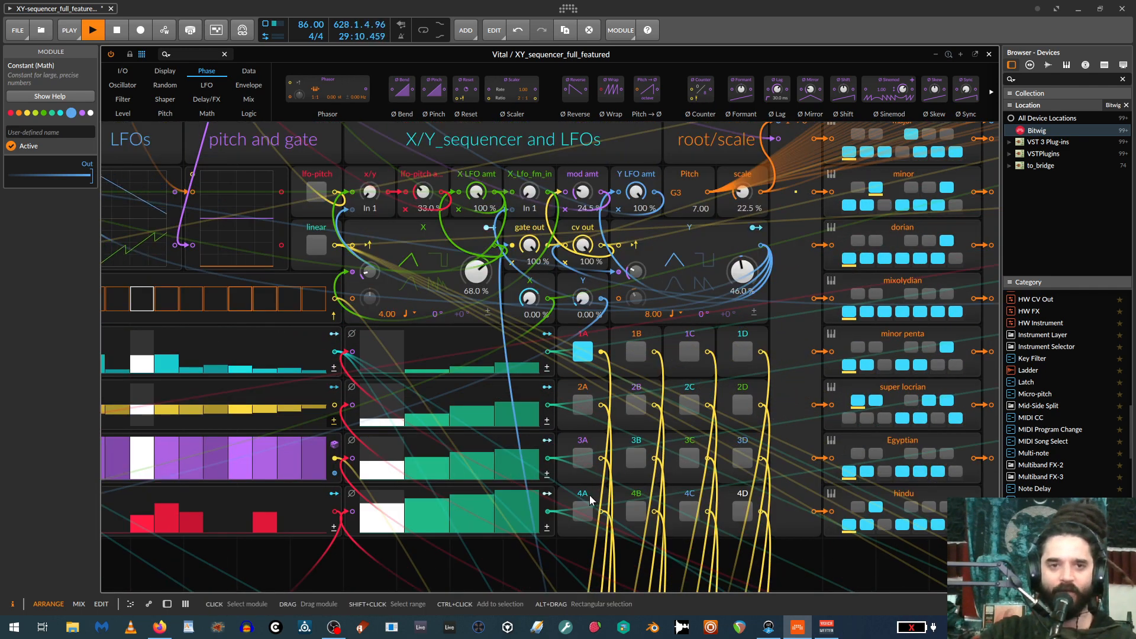
pyautogui.click(356, 362)
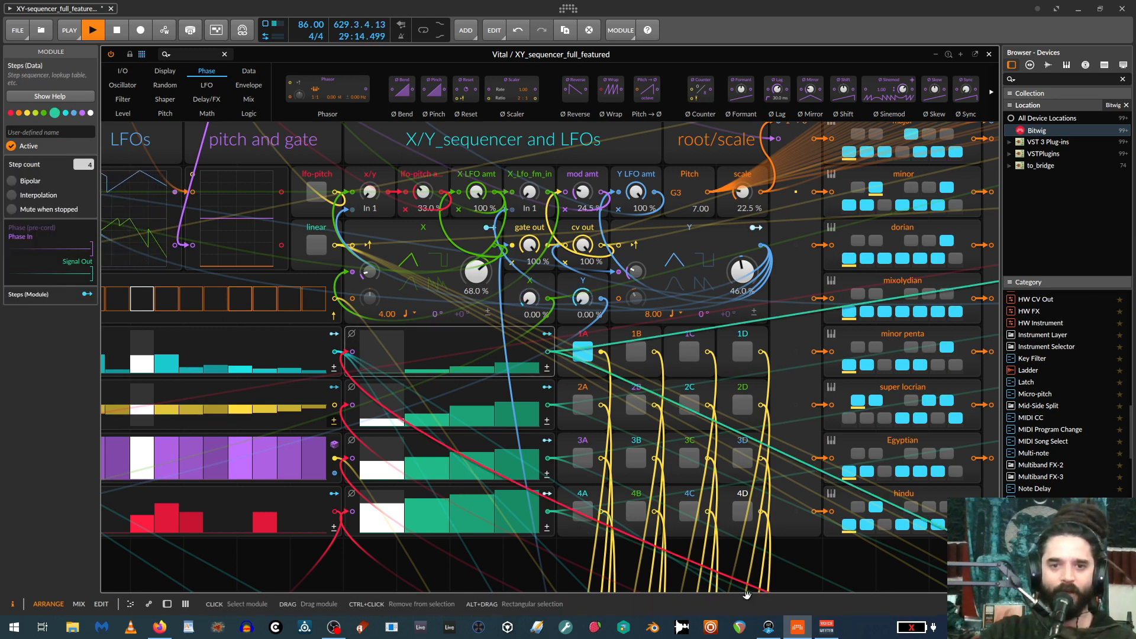
pyautogui.moveTo(973, 514); pyautogui.dragTo(463, 282)
pyautogui.moveTo(778, 443); pyautogui.dragTo(355, 304)
pyautogui.moveTo(692, 357); pyautogui.dragTo(529, 290)
pyautogui.moveTo(672, 434); pyautogui.dragTo(712, 427)
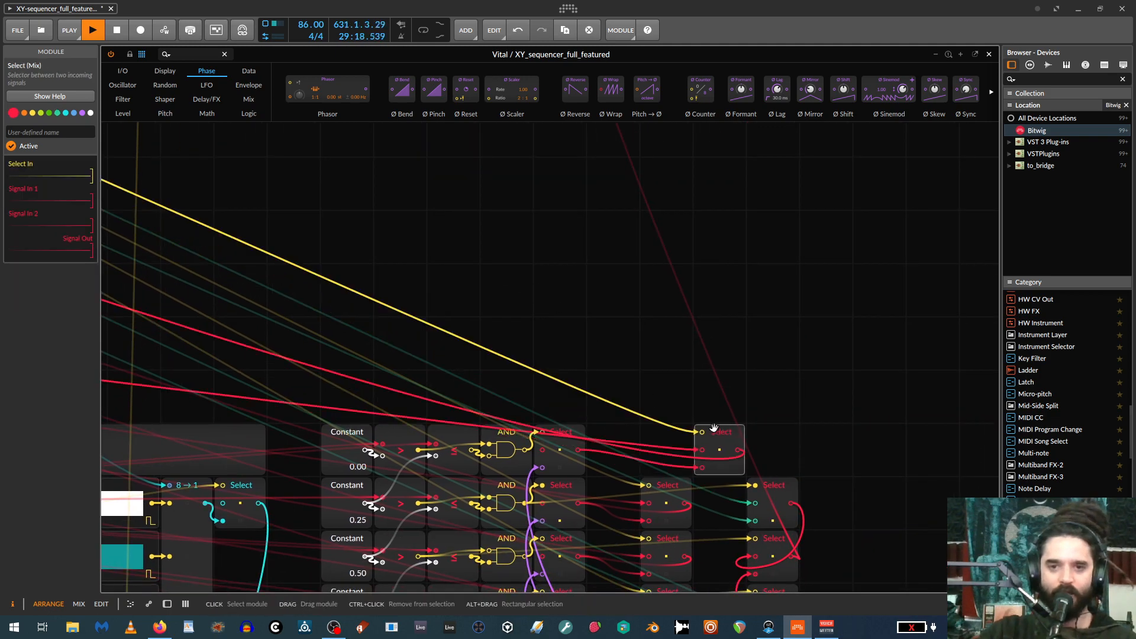
# Follow the selected Select module's control connection from the X/Y sequencer section back to the comparison block.
pyautogui.moveTo(481, 325); pyautogui.dragTo(745, 529)
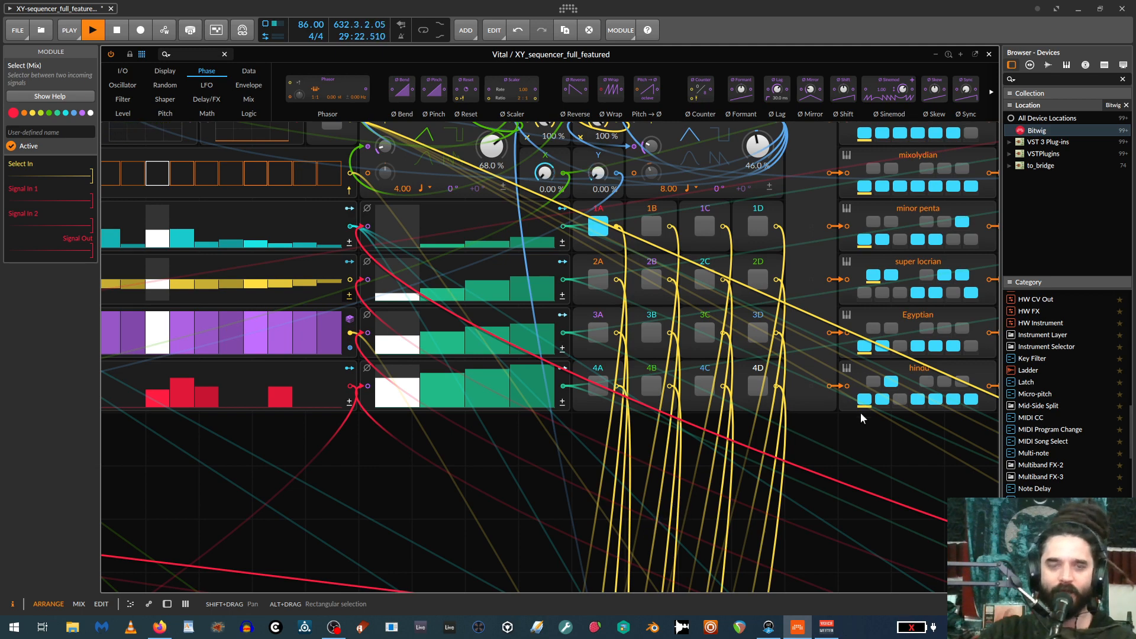
pyautogui.moveTo(880, 514); pyautogui.dragTo(845, 592)
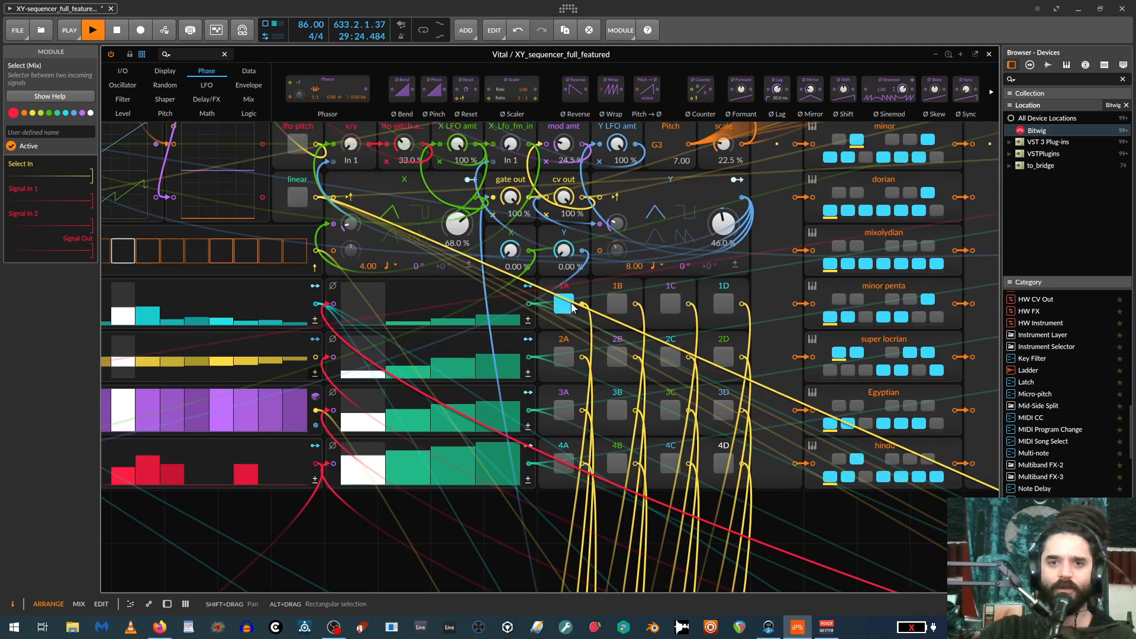
pyautogui.moveTo(754, 485); pyautogui.dragTo(450, 283)
pyautogui.moveTo(845, 463); pyautogui.dragTo(490, 263)
pyautogui.moveTo(704, 351); pyautogui.dragTo(618, 313)
pyautogui.moveTo(738, 341); pyautogui.dragTo(395, 216)
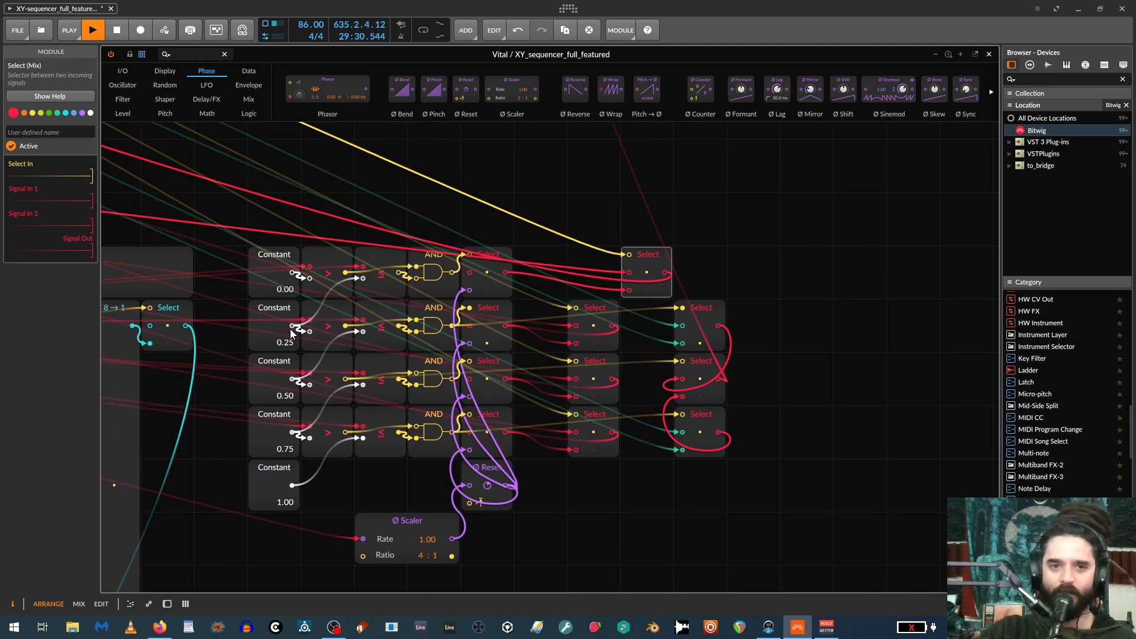
# Fill every step of the gates lane and redraw gate_rtg with low values at steps 6–7 and 10–14.
pyautogui.moveTo(274, 195); pyautogui.dragTo(745, 331)
pyautogui.moveTo(157, 209); pyautogui.dragTo(627, 331)
pyautogui.moveTo(383, 342); pyautogui.dragTo(655, 468)
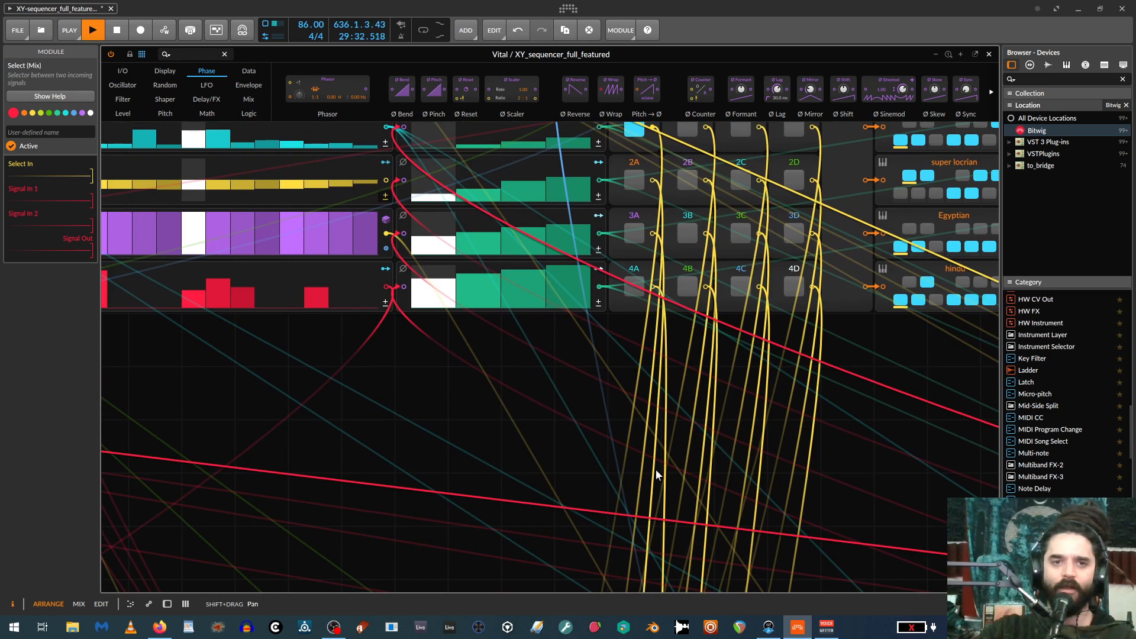
pyautogui.scroll(-3, 512, 453)
pyautogui.moveTo(535, 492); pyautogui.dragTo(545, 498)
pyautogui.scroll(3, 517, 484)
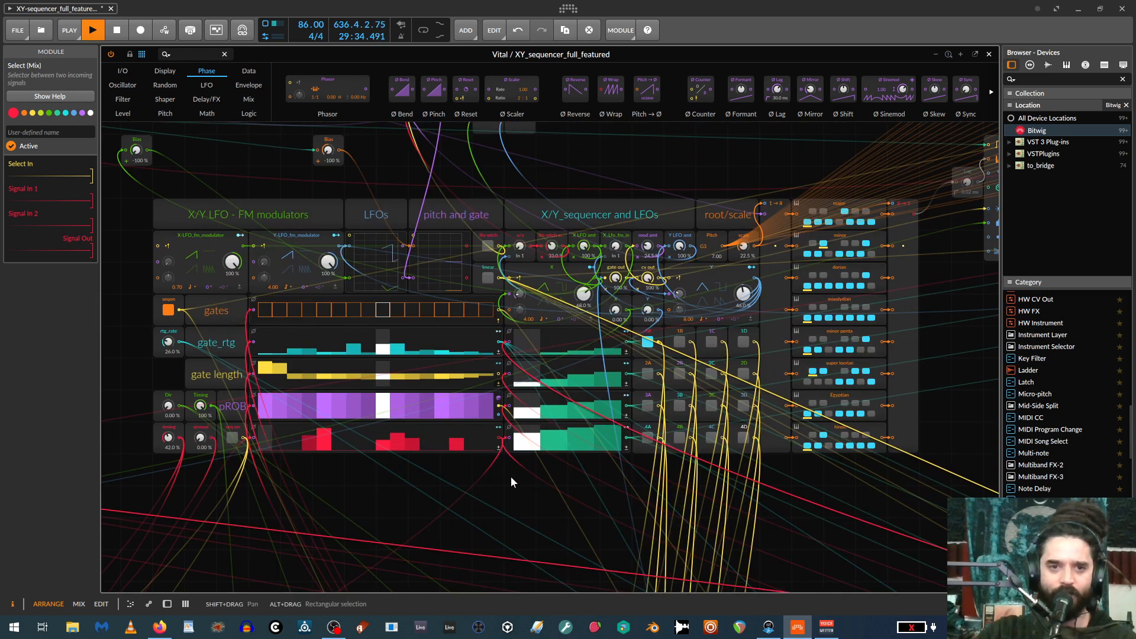
pyautogui.moveTo(267, 302); pyautogui.dragTo(491, 310)
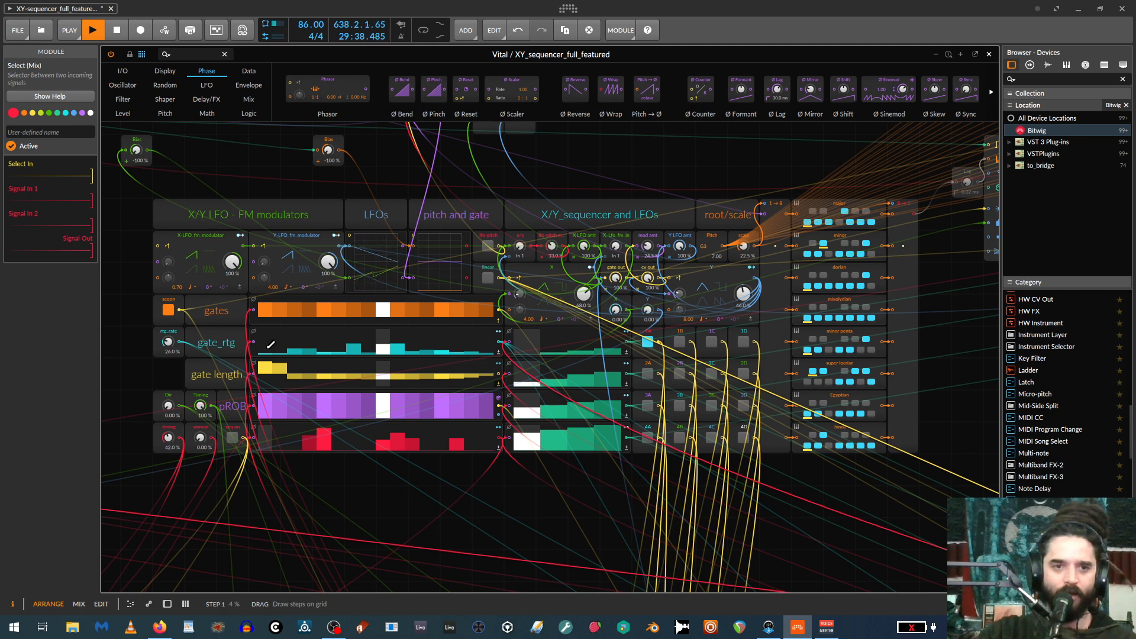
pyautogui.moveTo(270, 344); pyautogui.dragTo(486, 354)
# Redraw the gate length lane with positive values falling over steps 1–5 and slightly negative values on the remaining steps.
pyautogui.moveTo(264, 375); pyautogui.dragTo(484, 374)
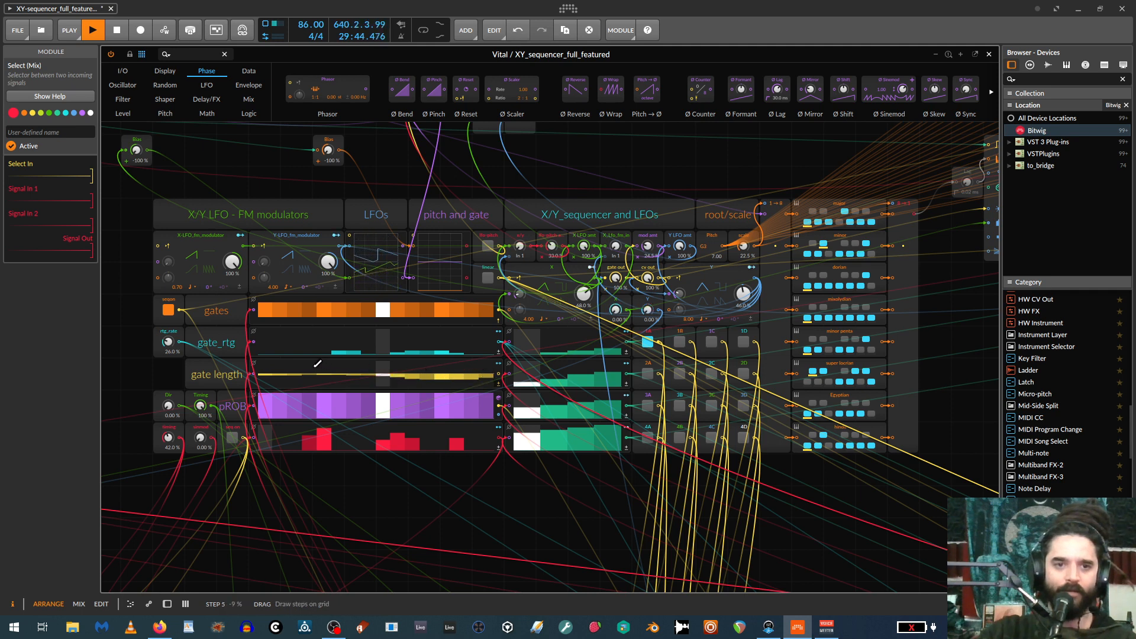
pyautogui.moveTo(317, 363); pyautogui.dragTo(266, 370)
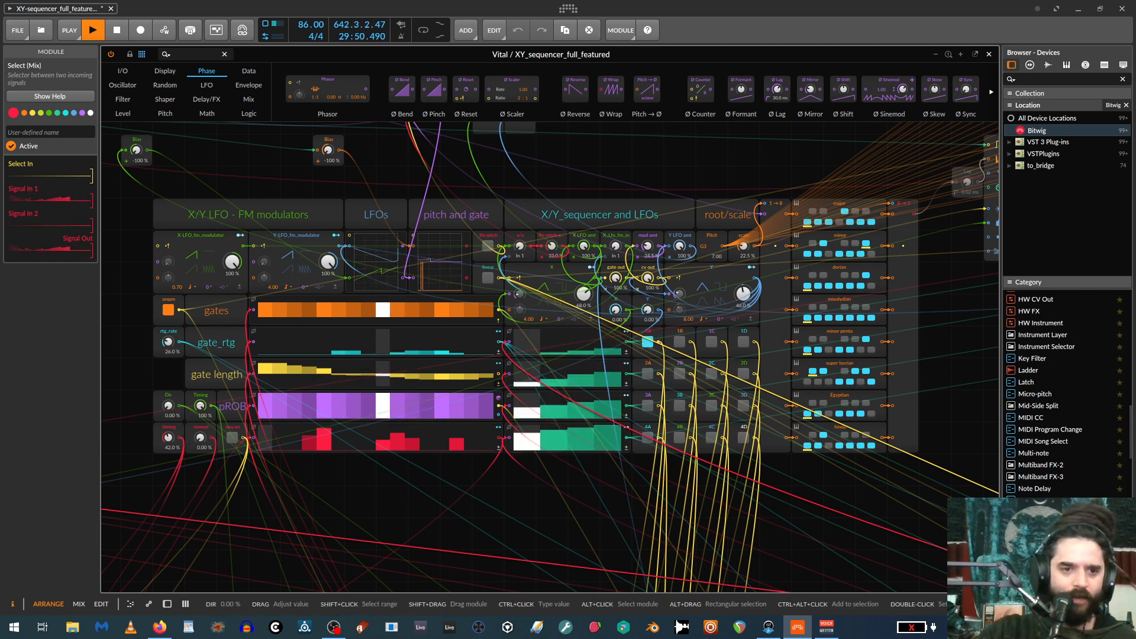
# Raise the sequencer's Dir control to 32.0 %, and finally to 63.5 %.
pyautogui.moveTo(168, 405); pyautogui.dragTo(173, 408)
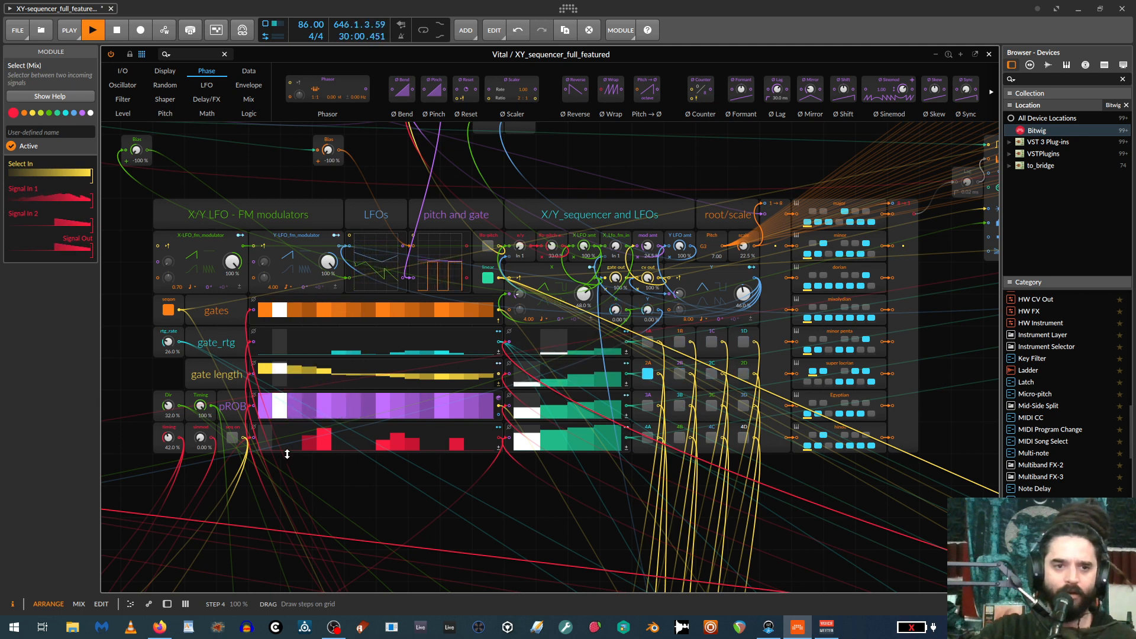
pyautogui.moveTo(169, 406); pyautogui.dragTo(169, 369)
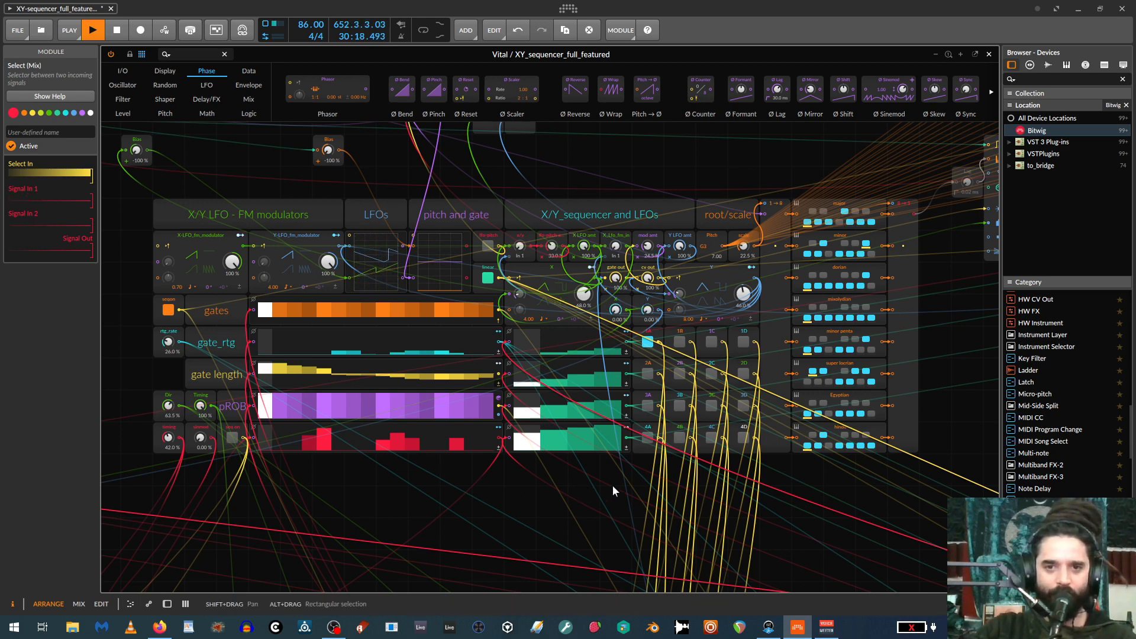
pyautogui.scroll(-2, 605, 491)
pyautogui.scroll(5, 610, 493)
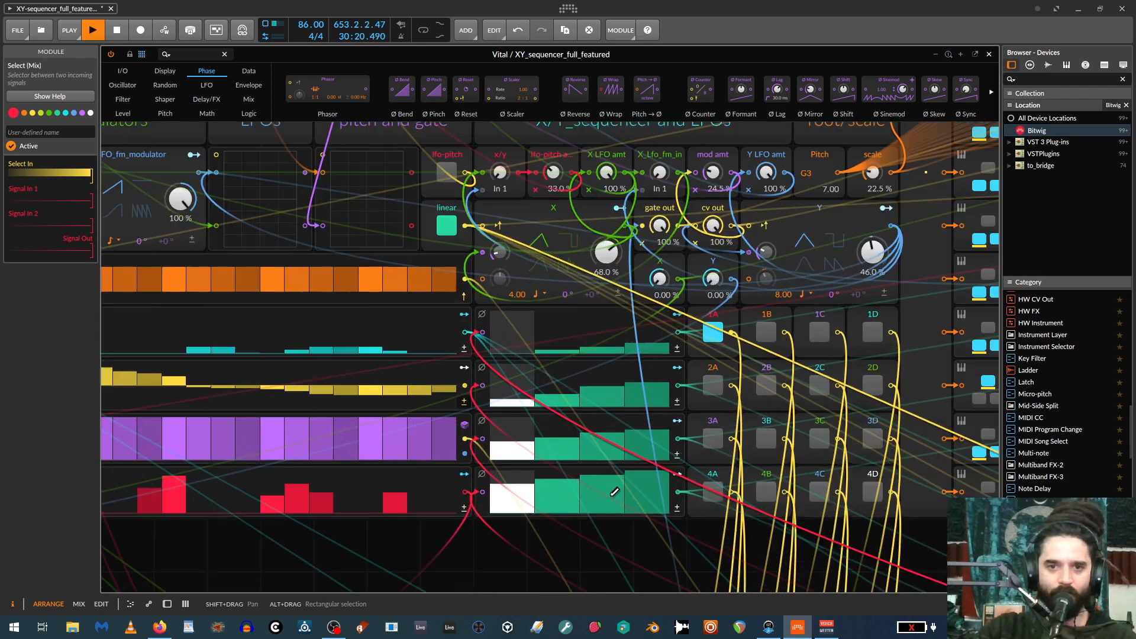
pyautogui.scroll(-3, 615, 491)
pyautogui.moveTo(619, 491); pyautogui.dragTo(656, 524)
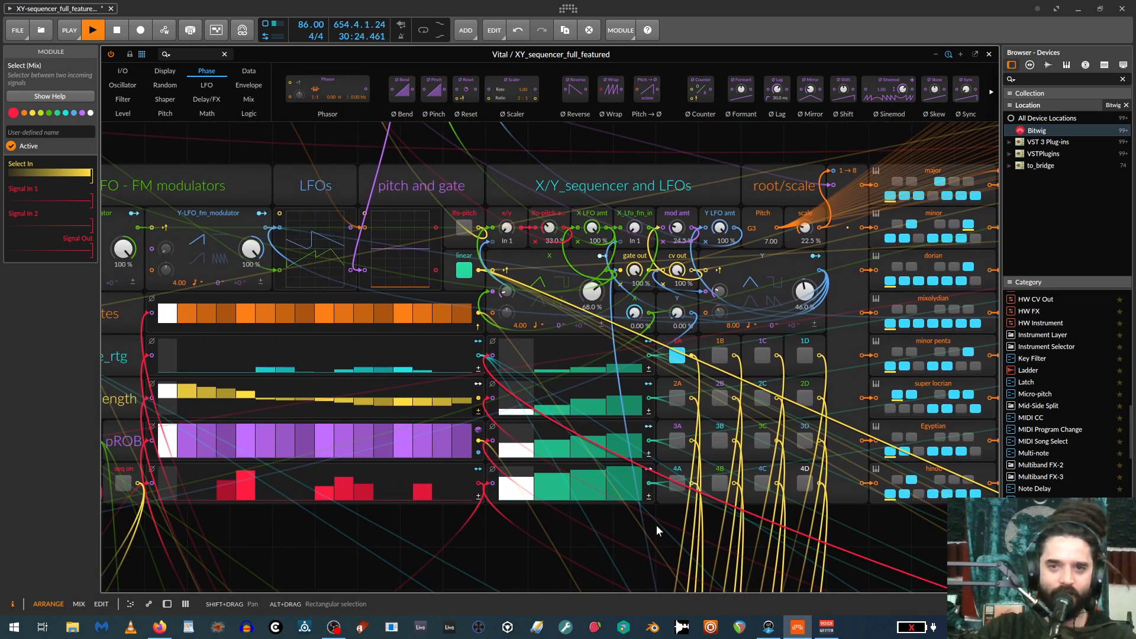
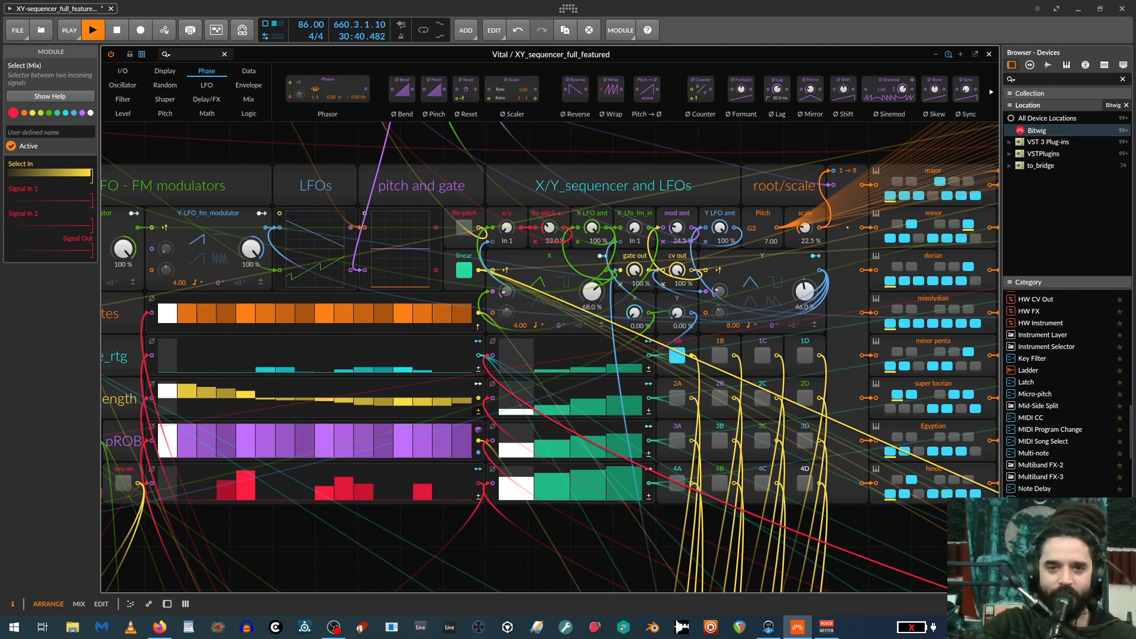
# Select the X and Y LFO modules of the X/Y sequencer section in turn to examine their signals and connections.
pyautogui.click(563, 257)
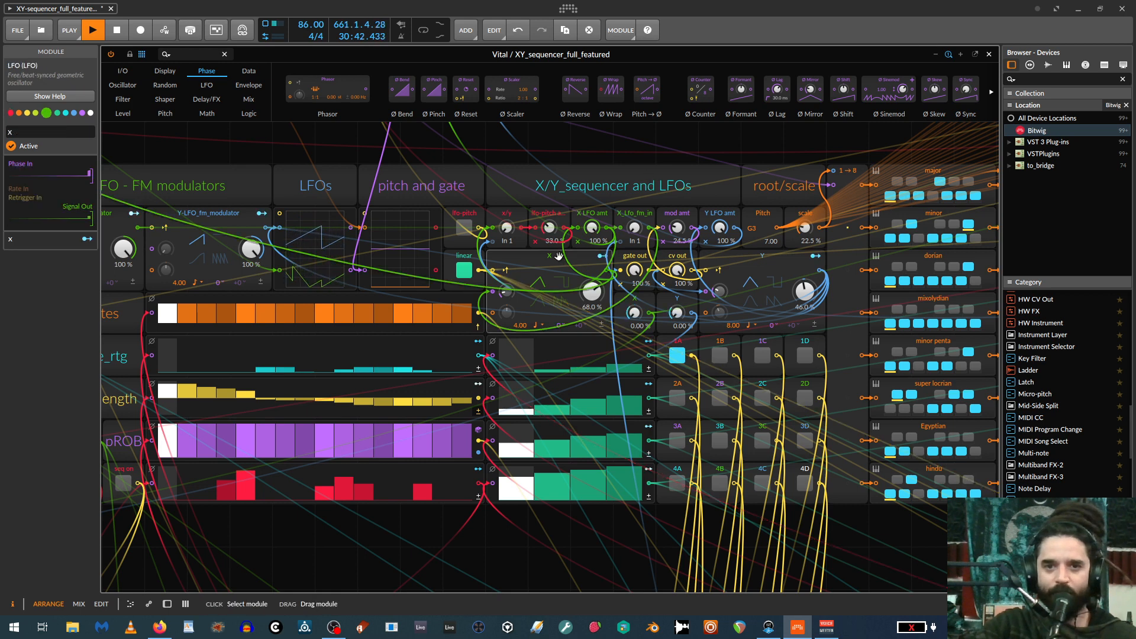
pyautogui.click(745, 265)
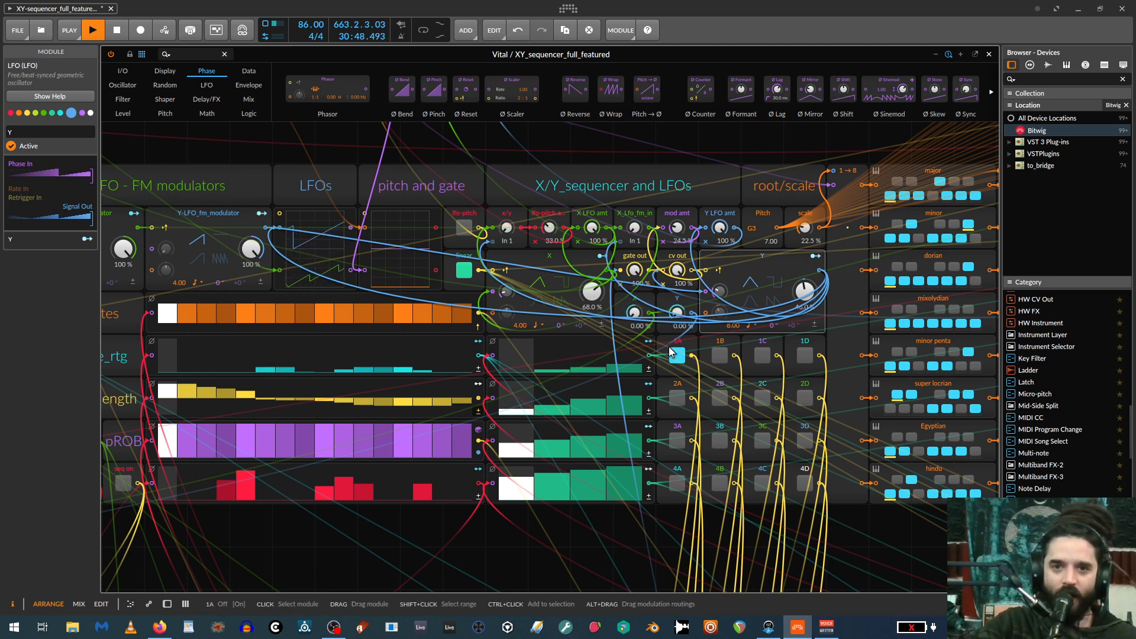
pyautogui.click(525, 257)
# Examine the X-LFO and Y-LFO FM modulators, and trace their connections to the Y and X LFOs in the sequencer section.
pyautogui.moveTo(580, 153); pyautogui.dragTo(795, 159)
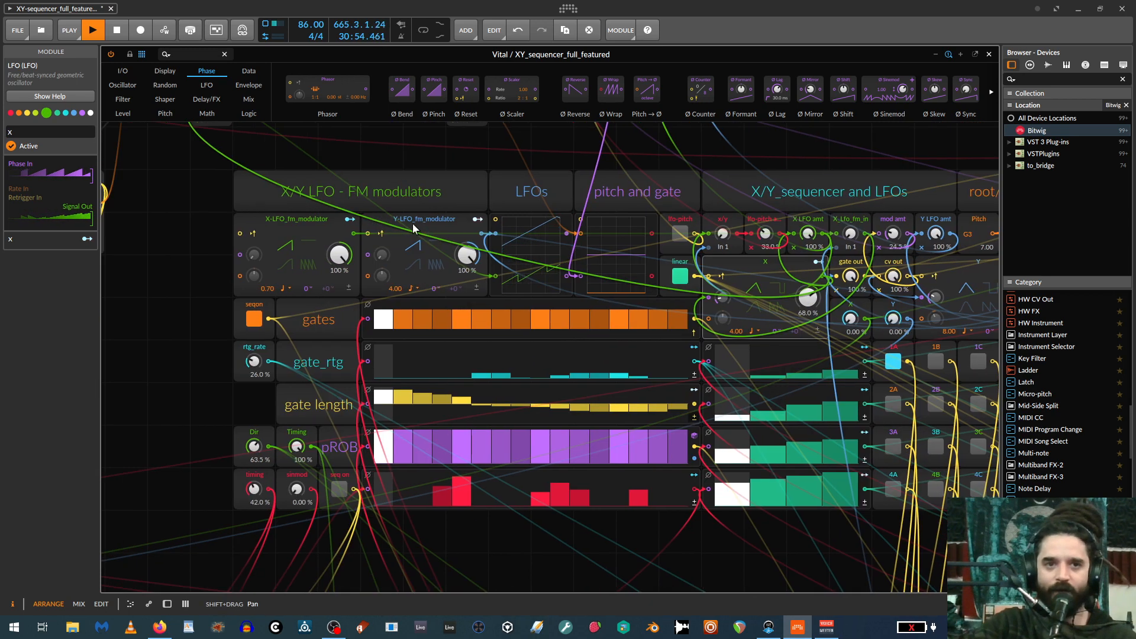
pyautogui.click(314, 222)
pyautogui.click(436, 217)
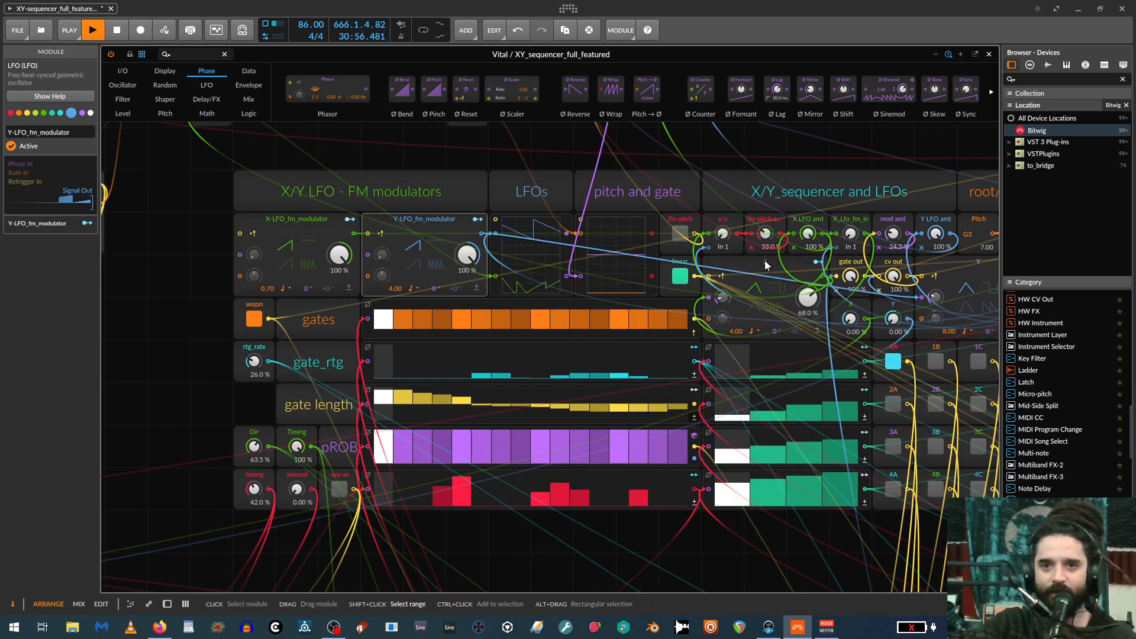
pyautogui.click(957, 263)
pyautogui.click(746, 258)
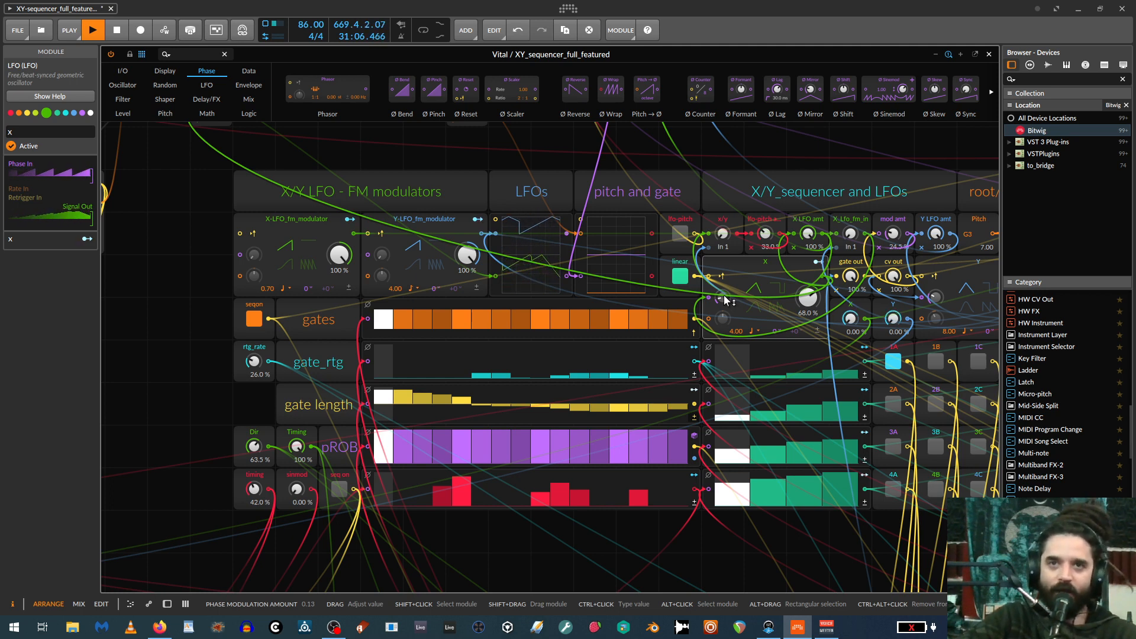
pyautogui.moveTo(875, 165); pyautogui.dragTo(668, 157)
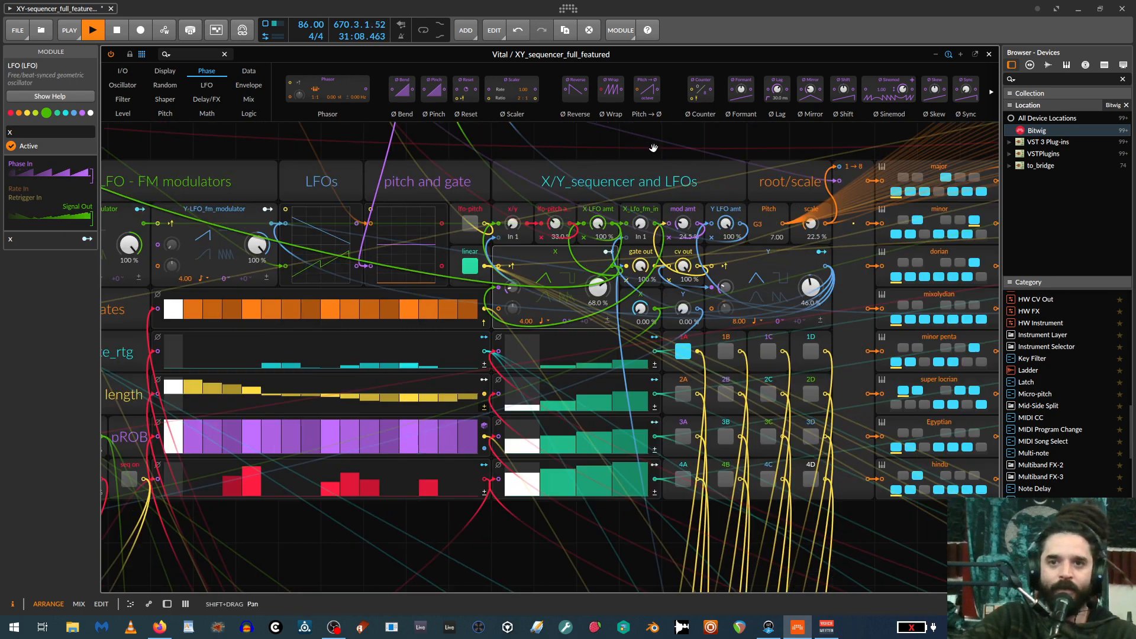
pyautogui.scroll(-1, 673, 155)
pyautogui.moveTo(755, 176)
pyautogui.mouseDown()
pyautogui.moveTo(639, 180)
pyautogui.moveTo(768, 190)
pyautogui.mouseUp()
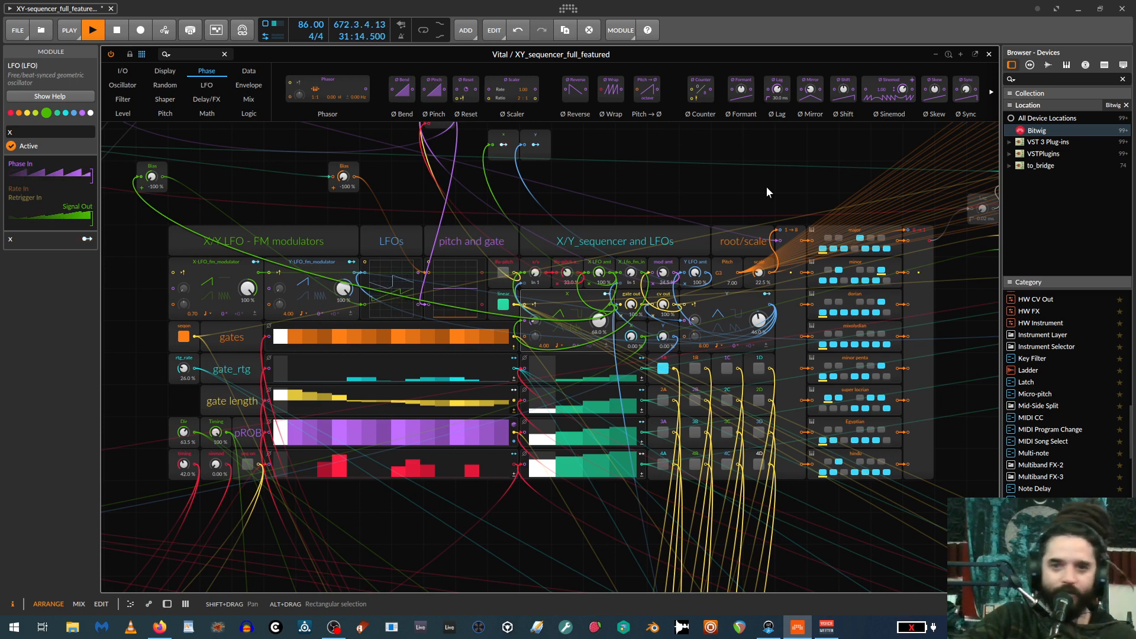
pyautogui.scroll(1, 828, 342)
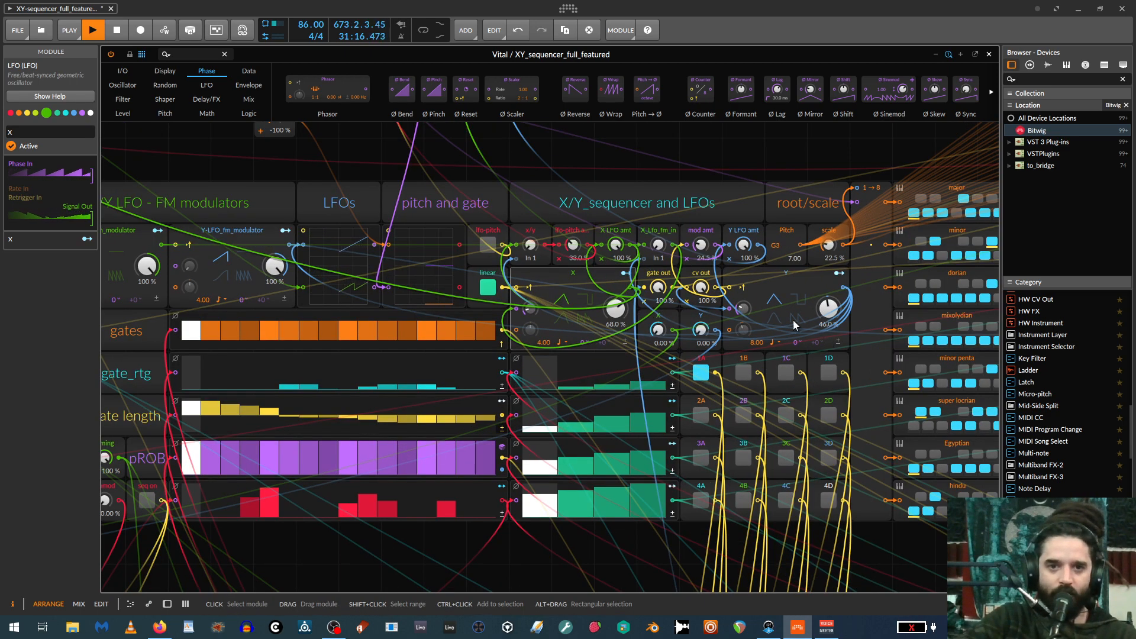